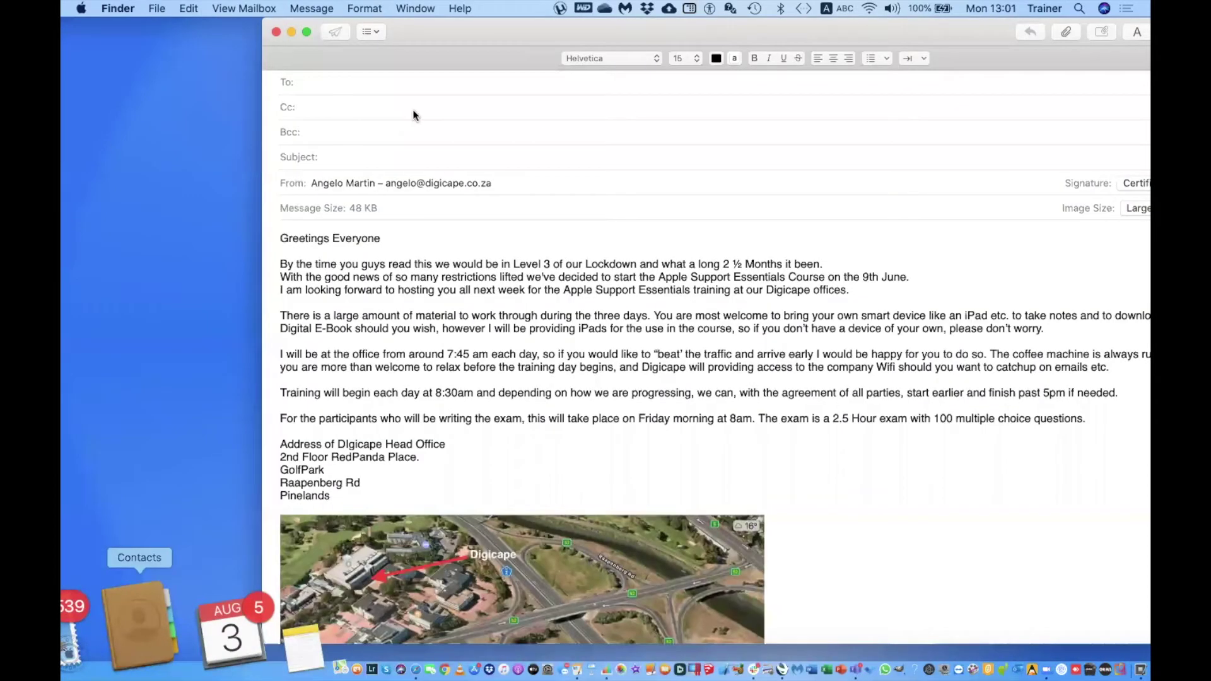
# - Switch to Mail, open a new viewer window and reposition it alongside the Cape Town course message
pyautogui.click(156, 8)
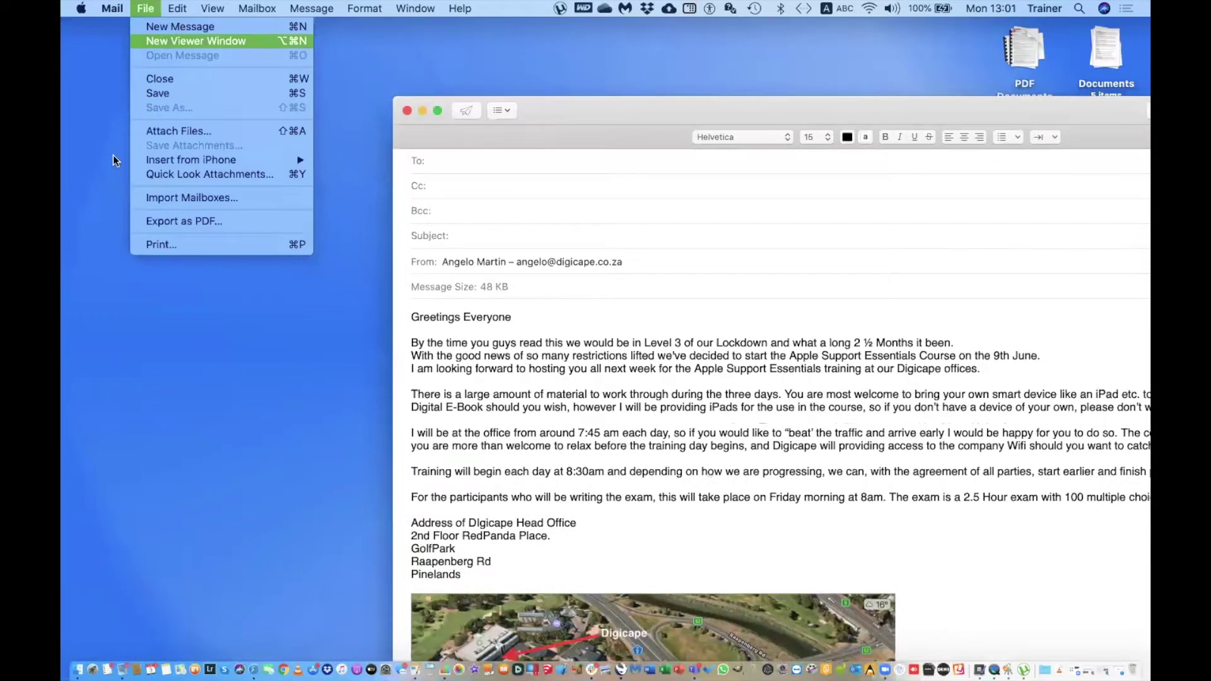
pyautogui.click(180, 39)
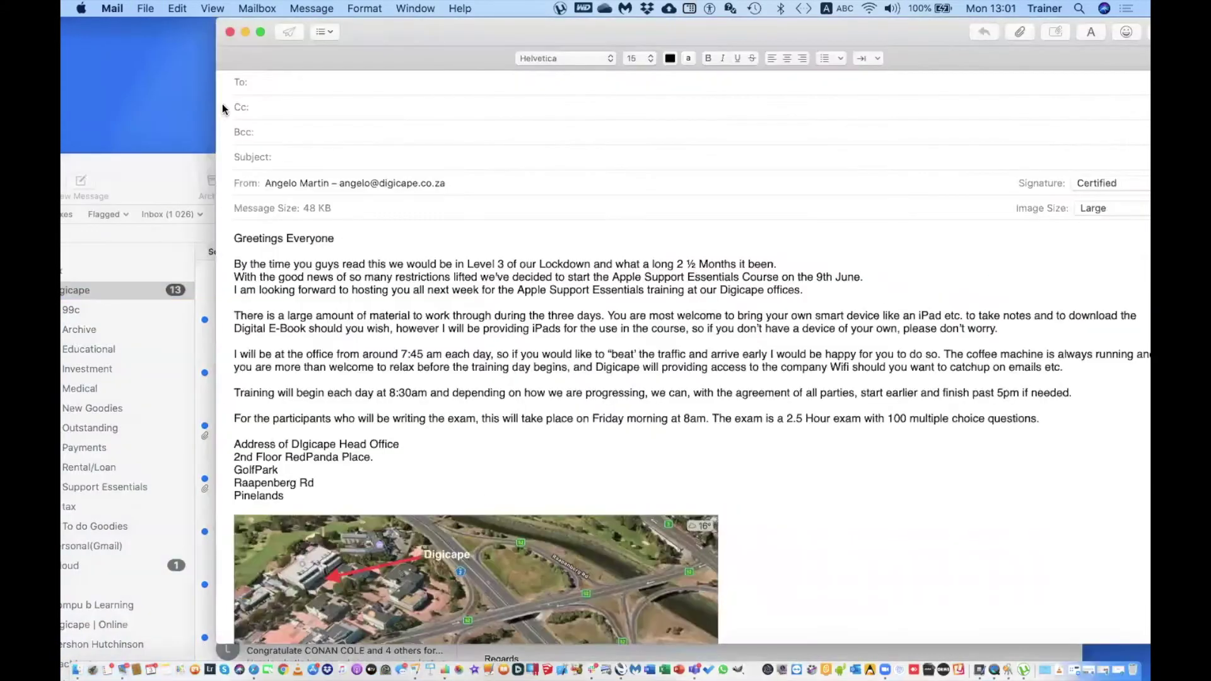
pyautogui.press('super+0')
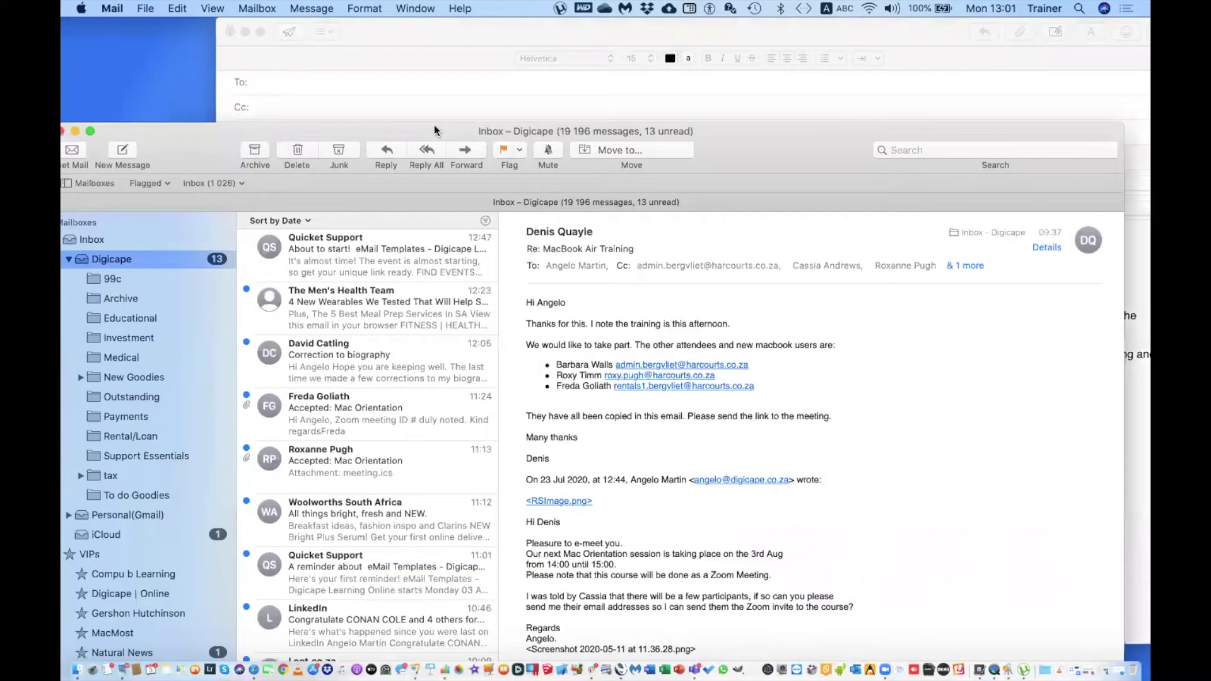
pyautogui.moveTo(434, 130); pyautogui.dragTo(435, 117)
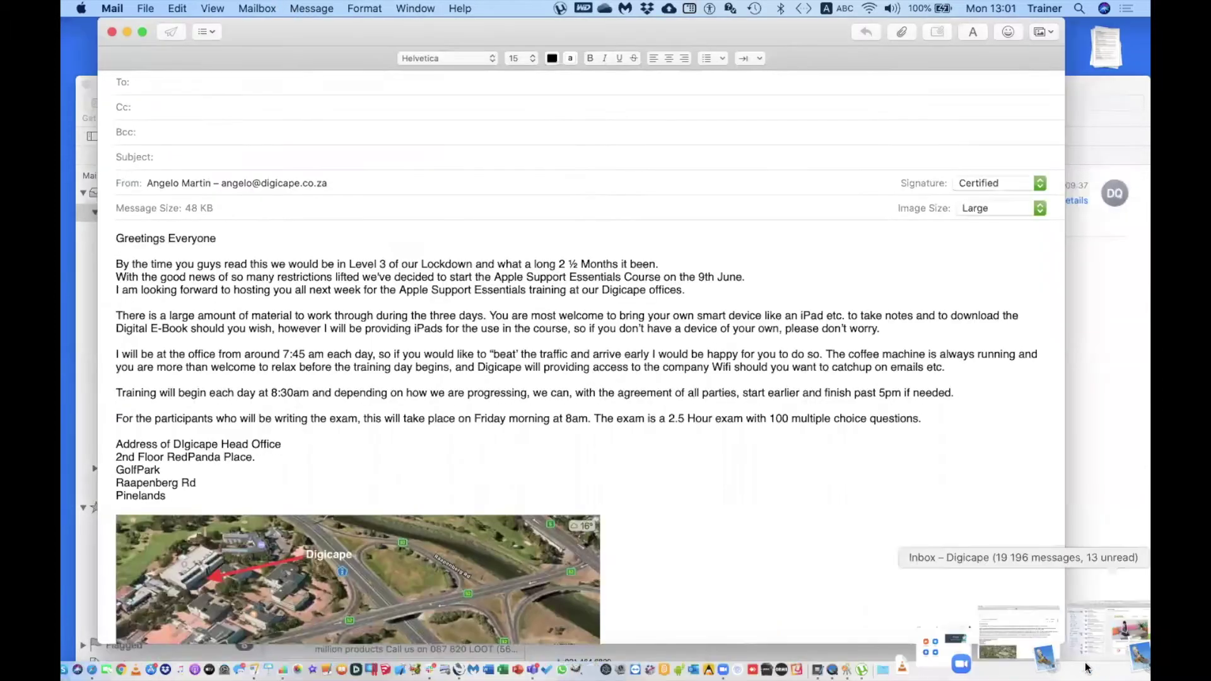
# - Restore the minimised Johannesburg course message, review its text and map, and minimise it again
pyautogui.click(1069, 642)
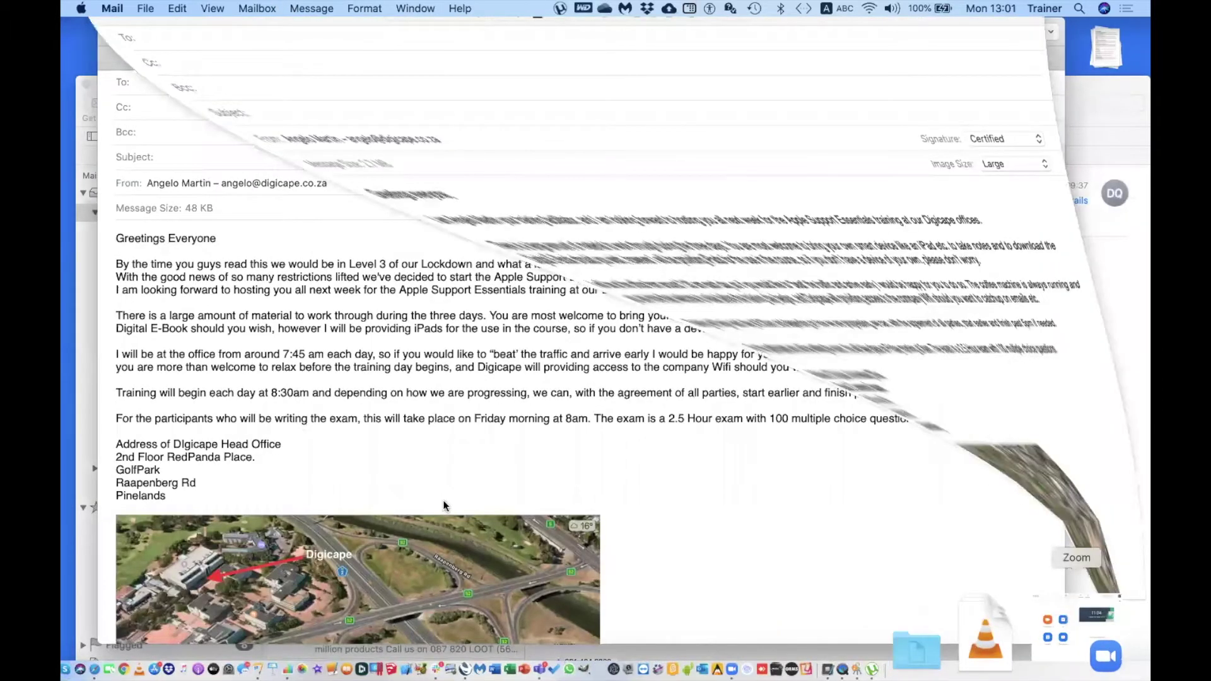
pyautogui.scroll(-3, 442, 500)
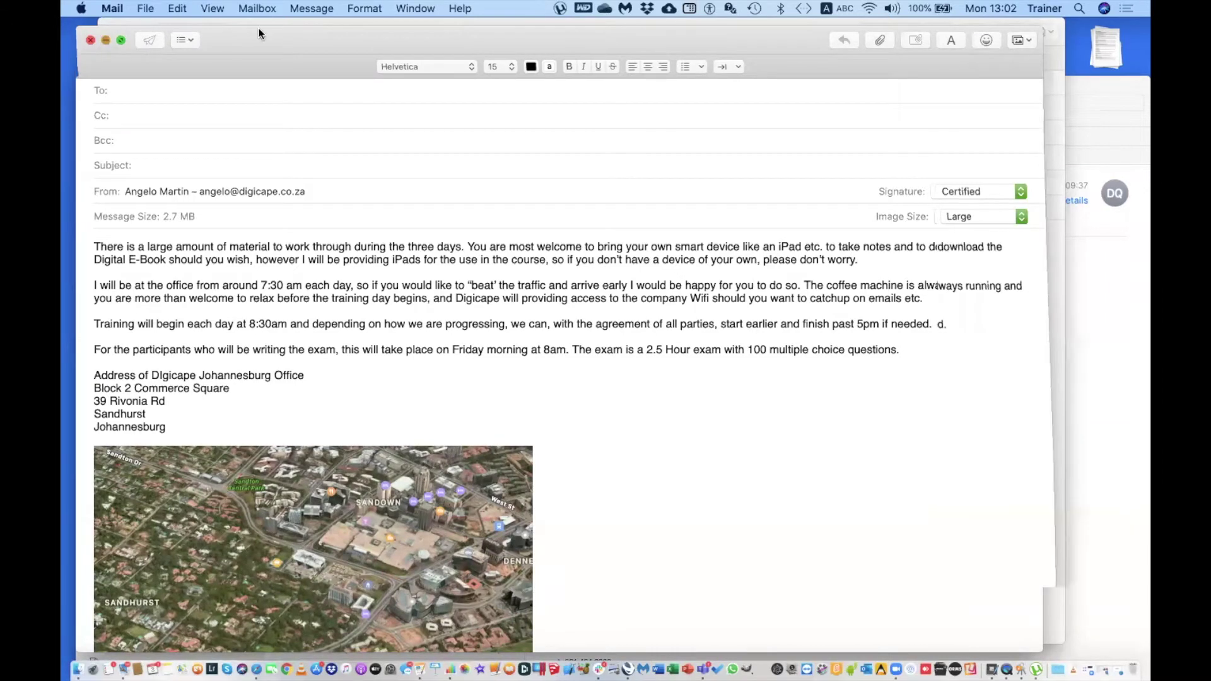
pyautogui.press('super+m')
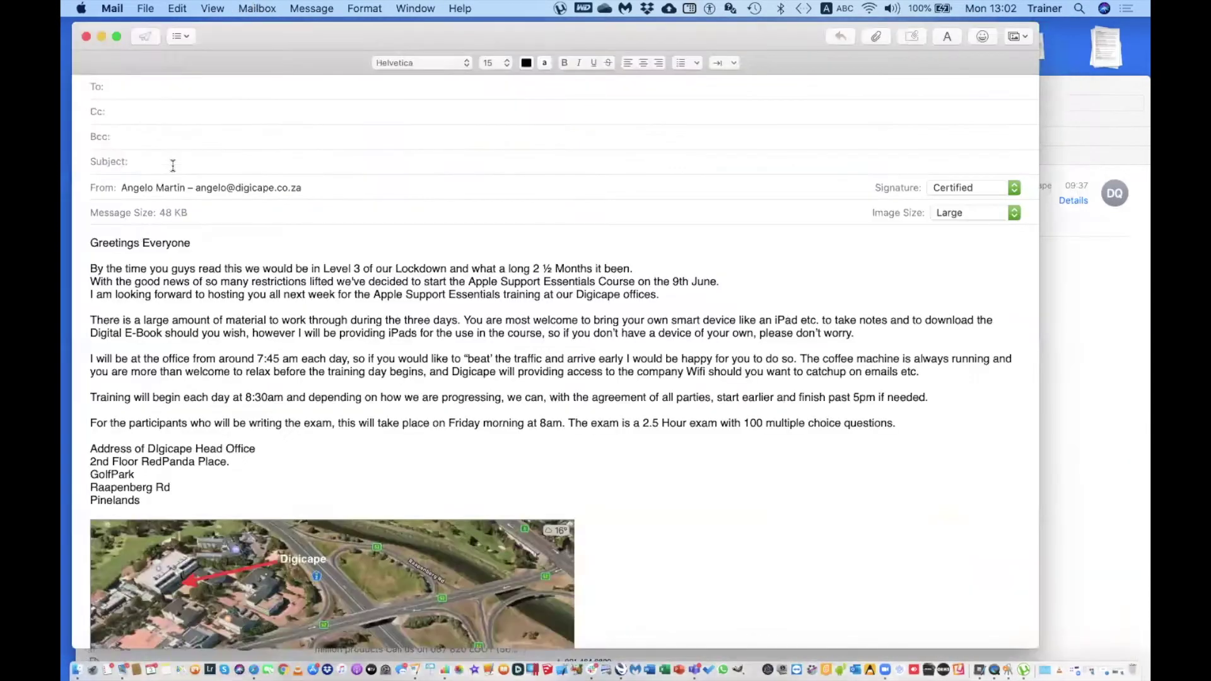
# - Enter "Support Essentials Cape Town" as the subject of the course message with the Digicape Head Office address
pyautogui.write('Support Essentials Capde')
pyautogui.press('BackSpace')
pyautogui.press('BackSpace')
pyautogui.write('e Town')
pyautogui.press('super+shift+d')
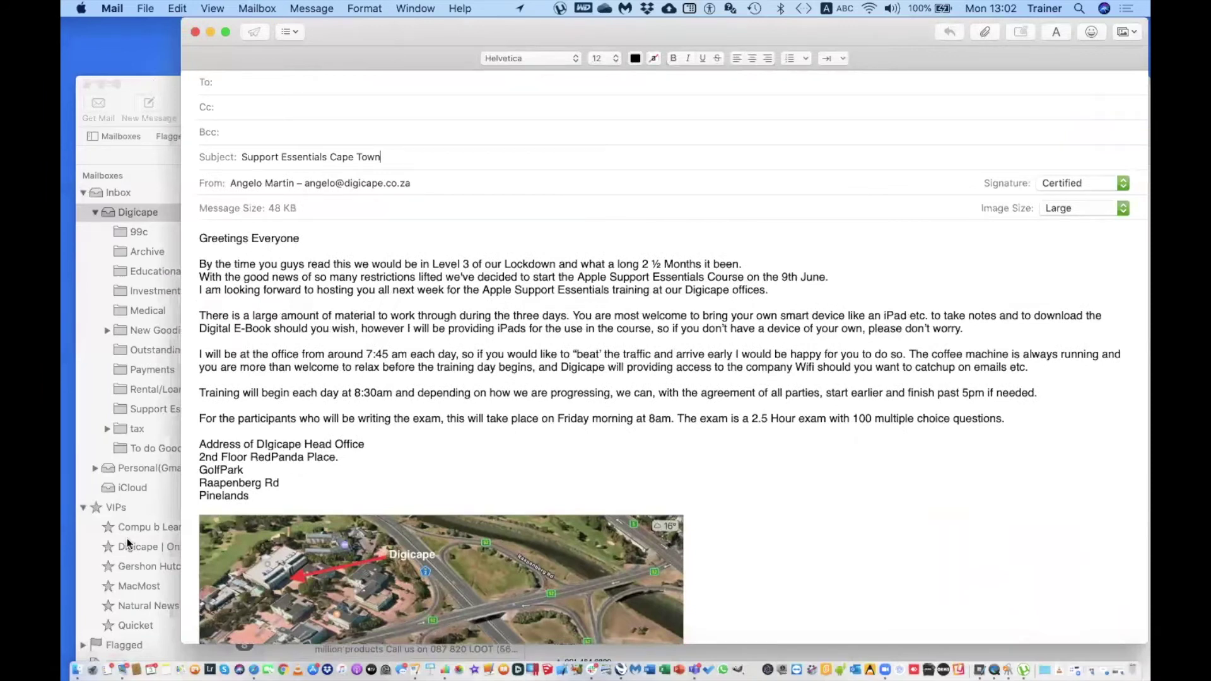
# - Show the Digicape drafts in the mailbox viewer to check the saved Support Essentials Cape Town message
pyautogui.click(126, 539)
pyautogui.scroll(-5, 138, 524)
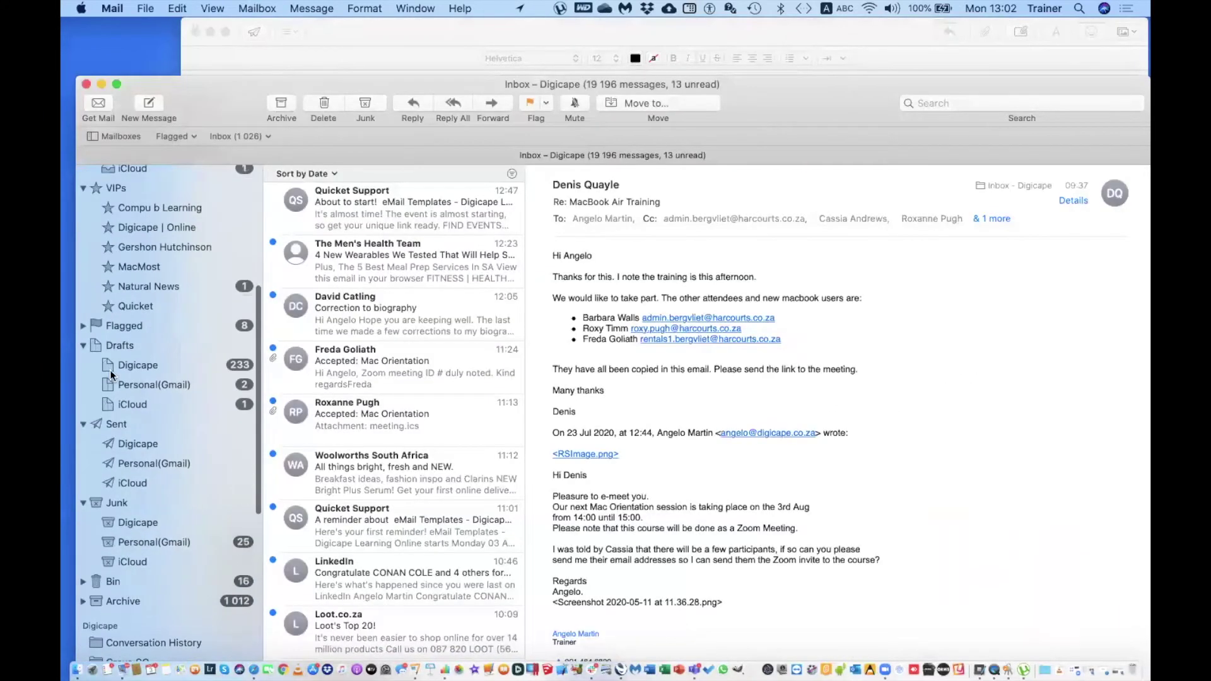
pyautogui.click(136, 370)
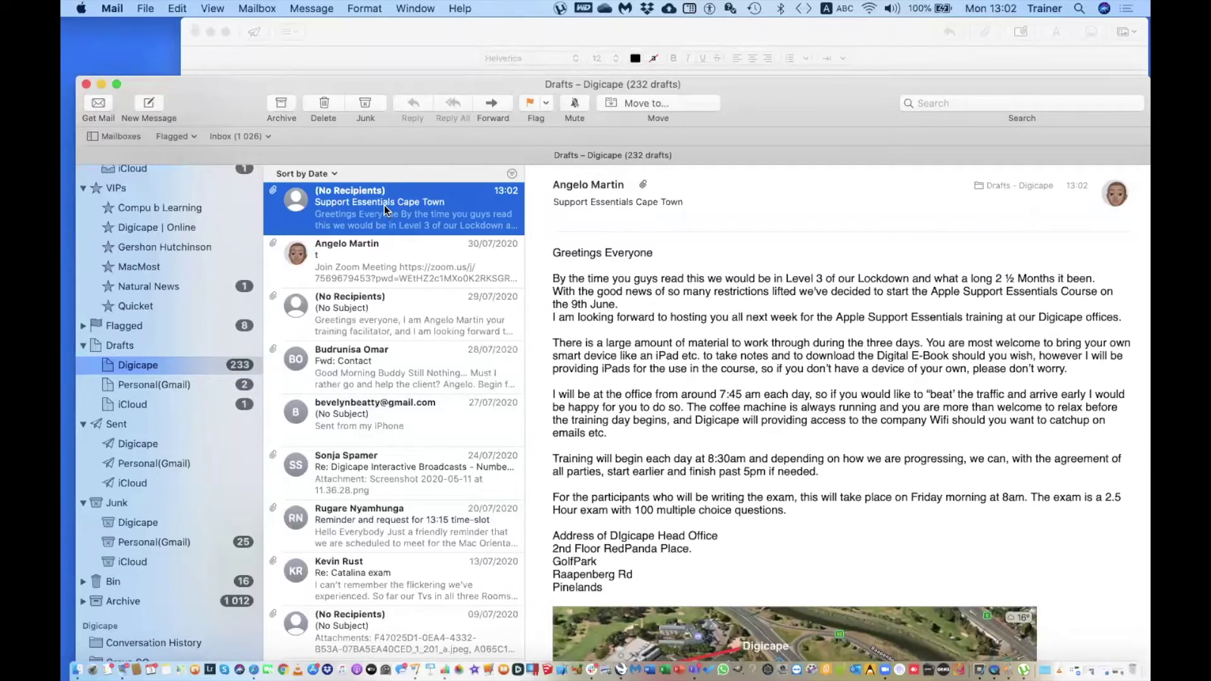
pyautogui.scroll(10, 220, 229)
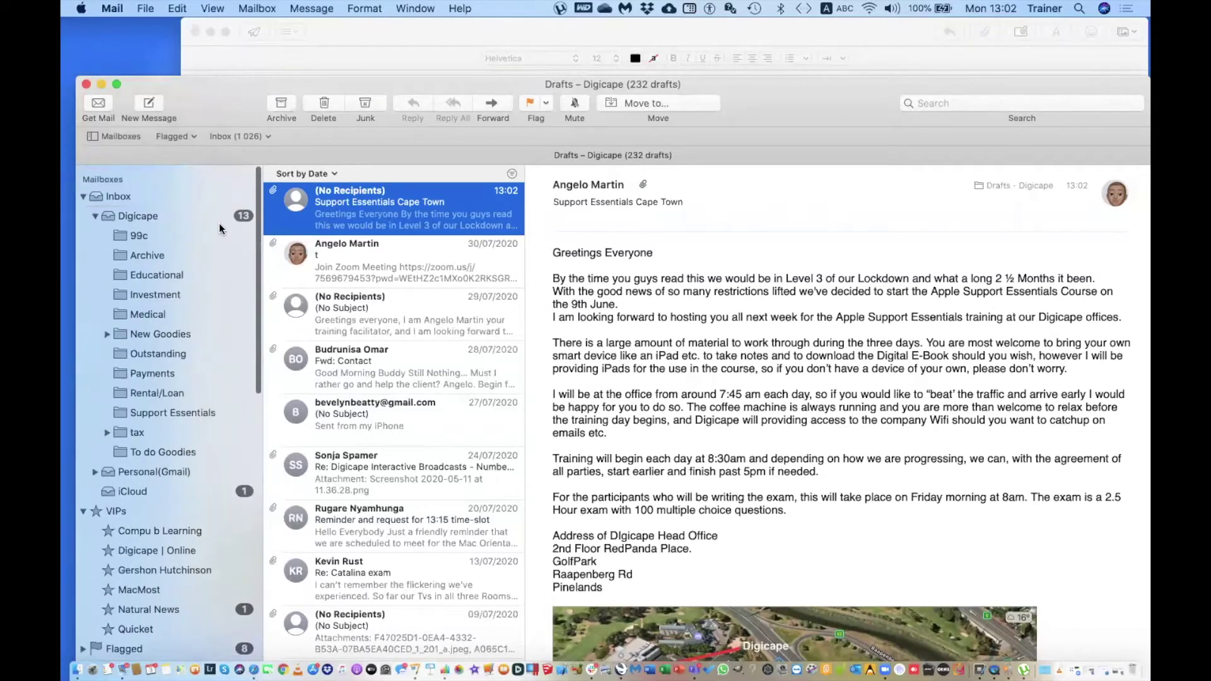
# - Create a new mailbox named "Templates" in the Digicape account
pyautogui.click(140, 214)
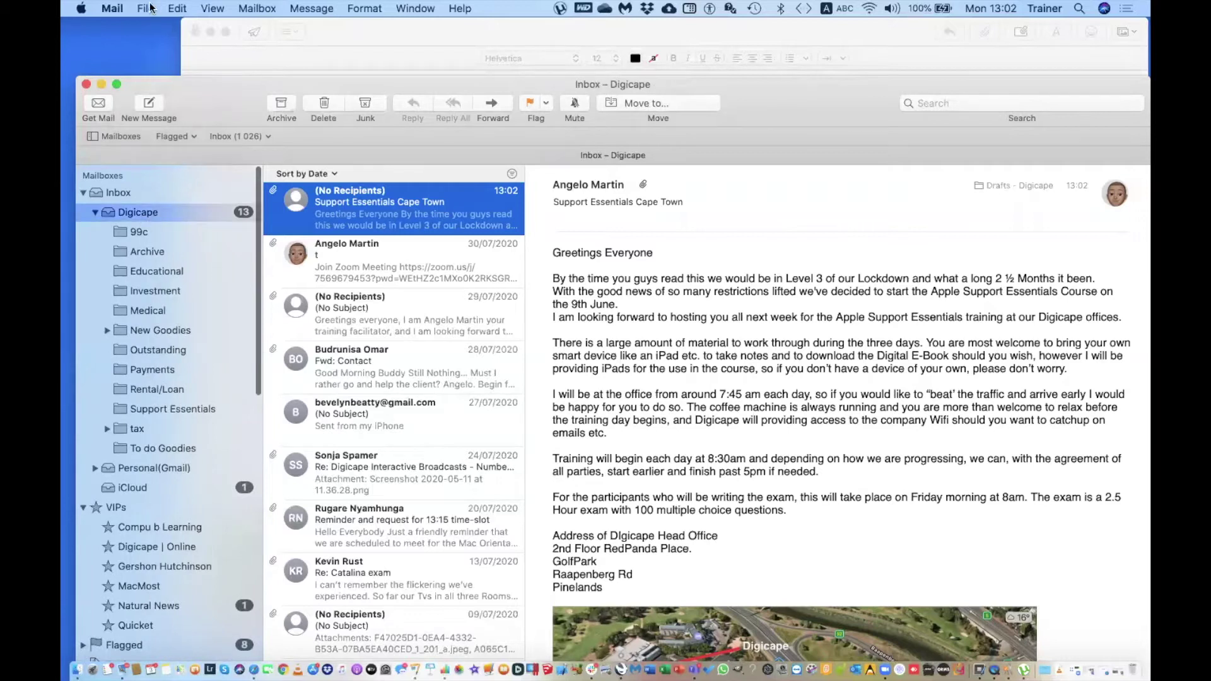
pyautogui.click(150, 8)
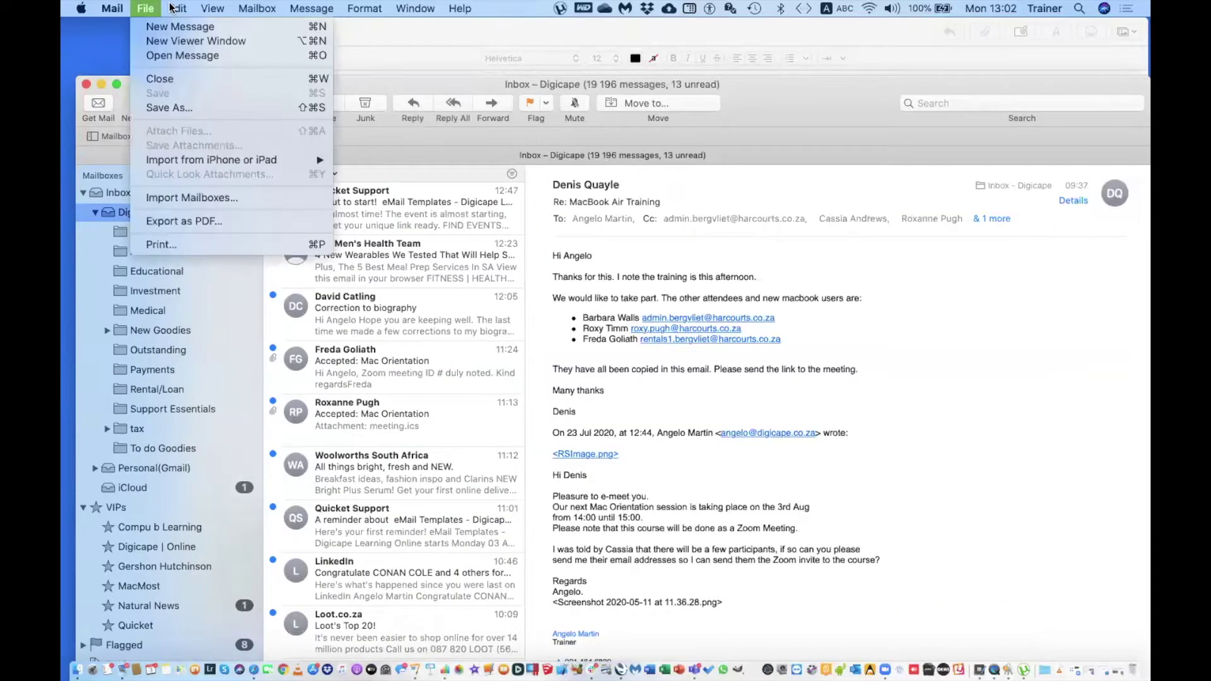
pyautogui.moveTo(256, 9)
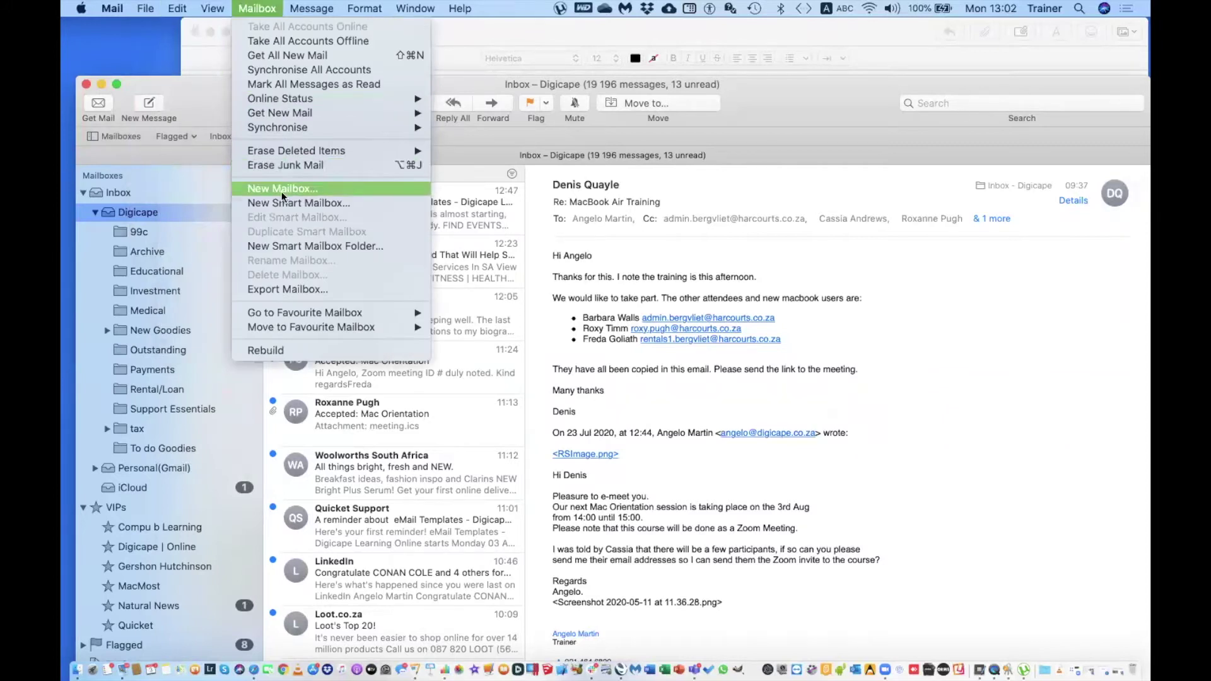
pyautogui.click(281, 188)
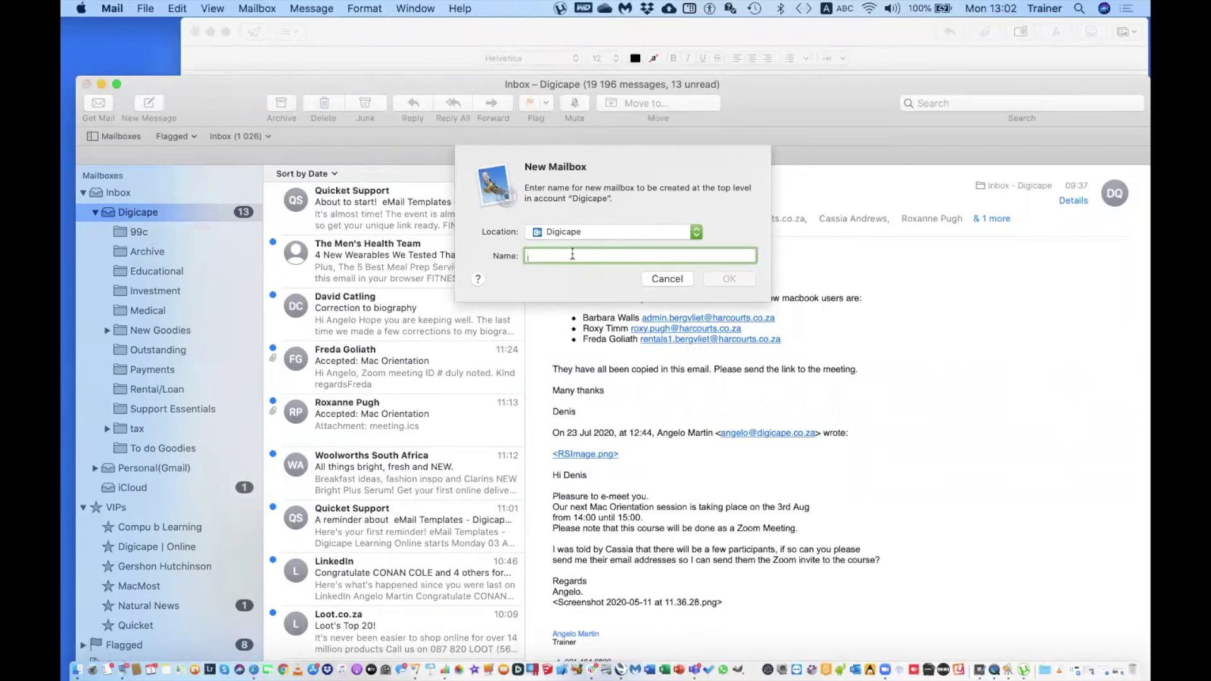
pyautogui.write('Temp')
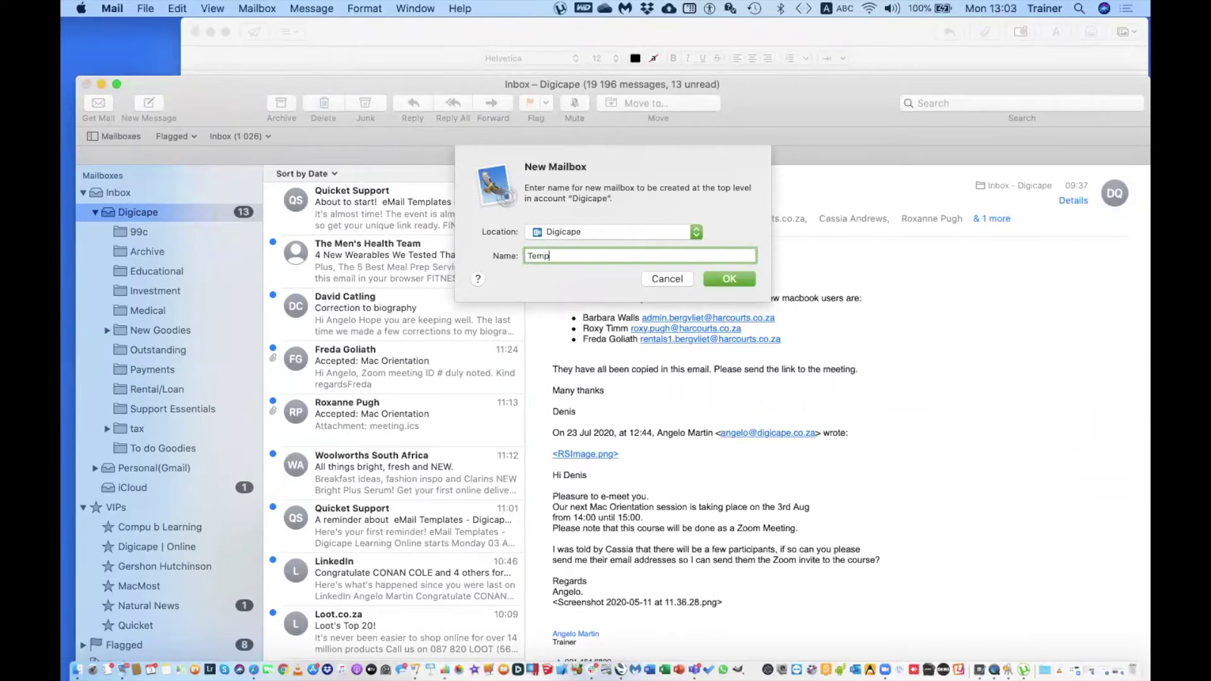
pyautogui.write('lates')
pyautogui.click(718, 279)
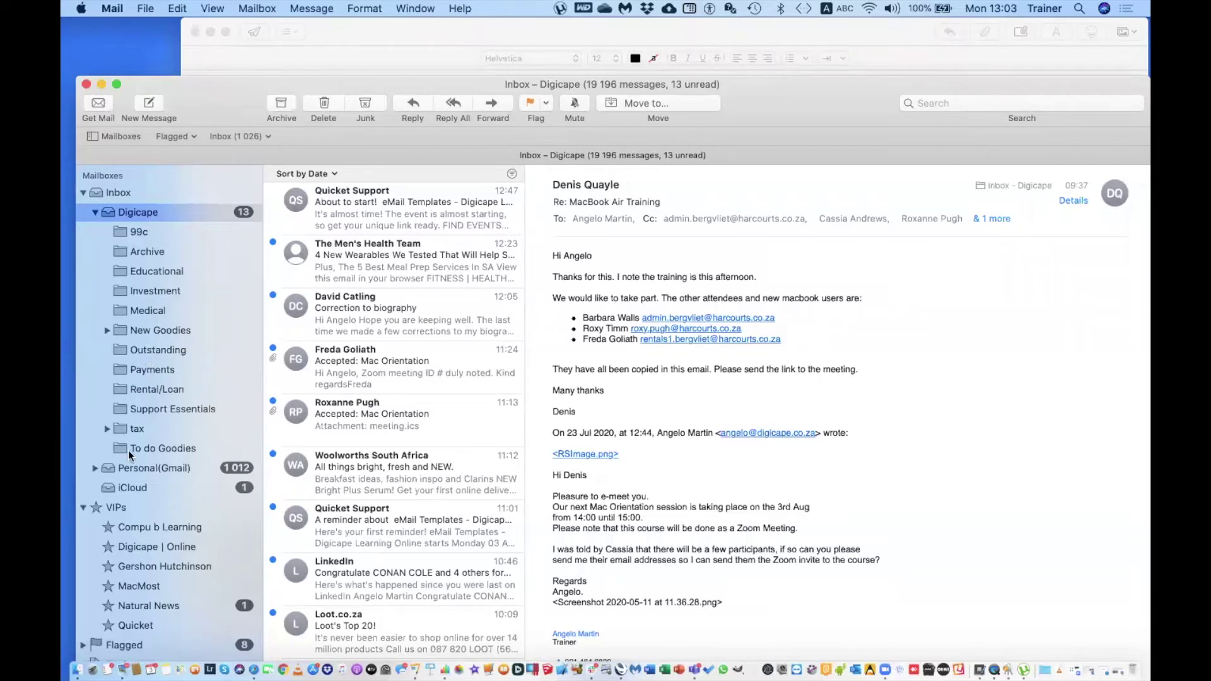
# - Look through the Digicape inbox folders and the rest of the mailbox list for the Templates mailbox
pyautogui.click(141, 231)
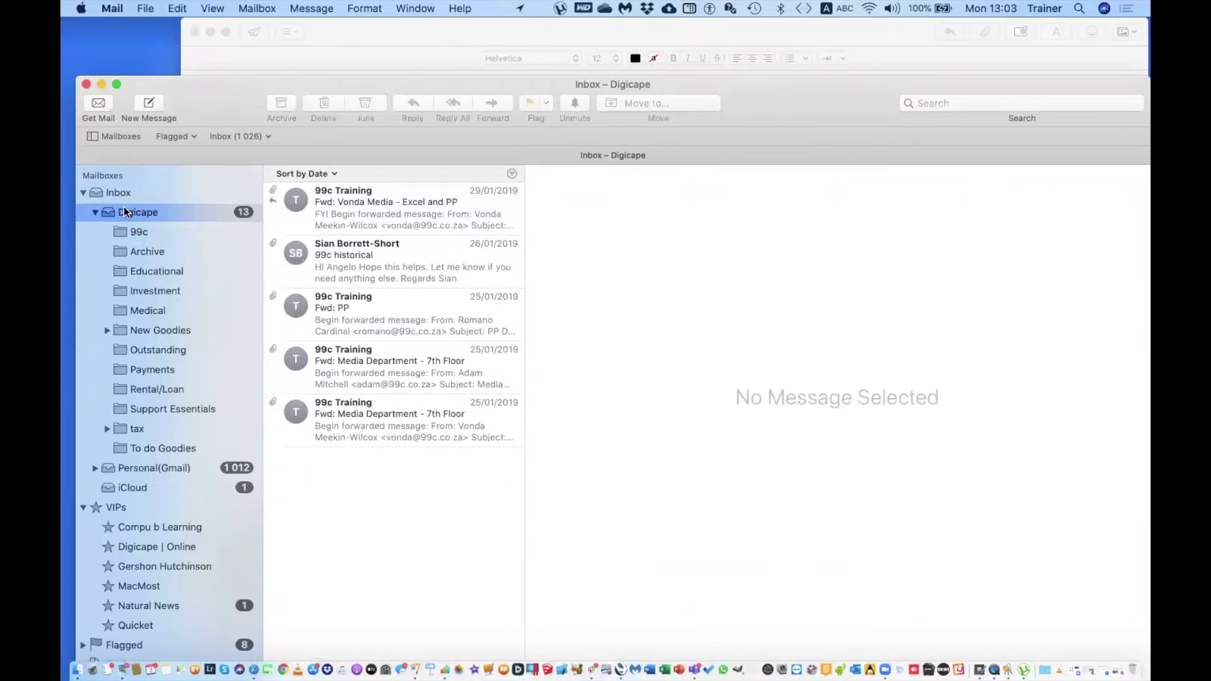
pyautogui.click(125, 208)
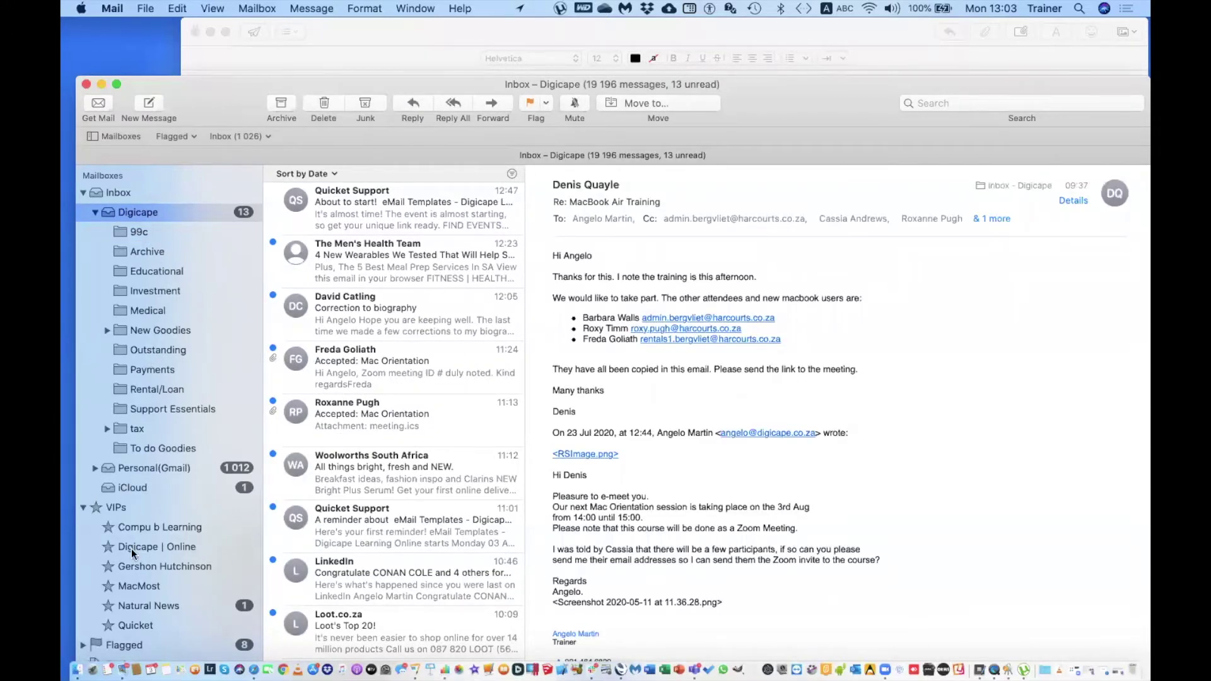
pyautogui.scroll(-5, 131, 549)
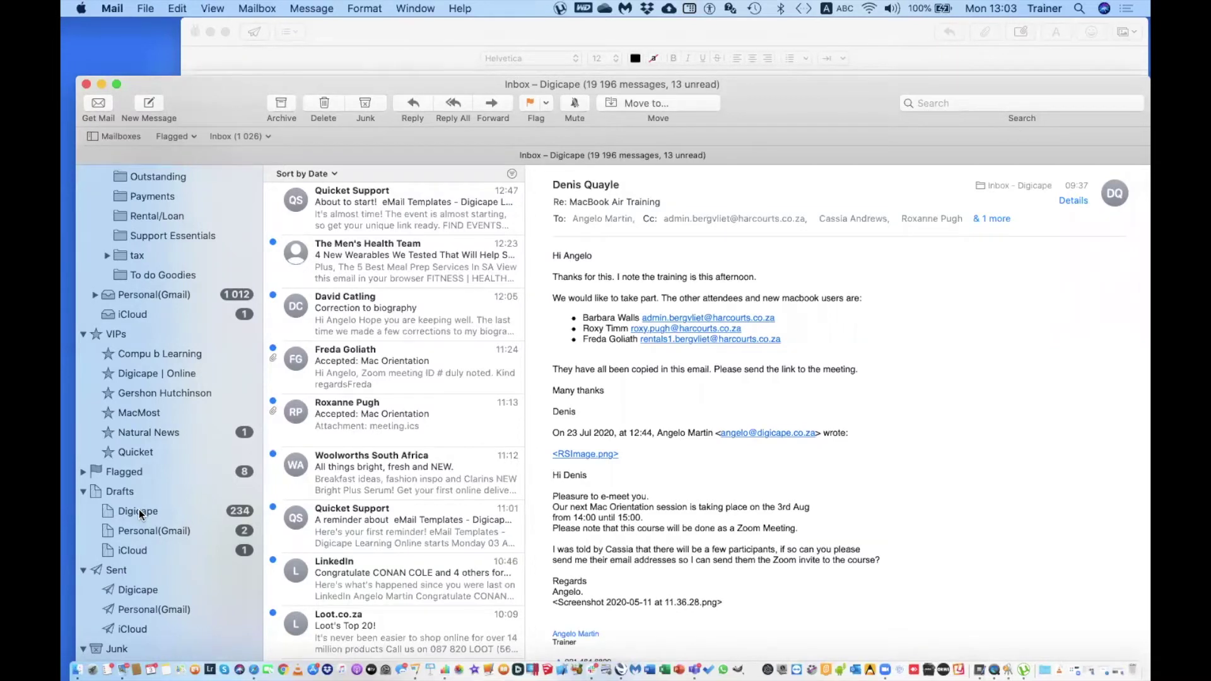
pyautogui.scroll(5, 181, 338)
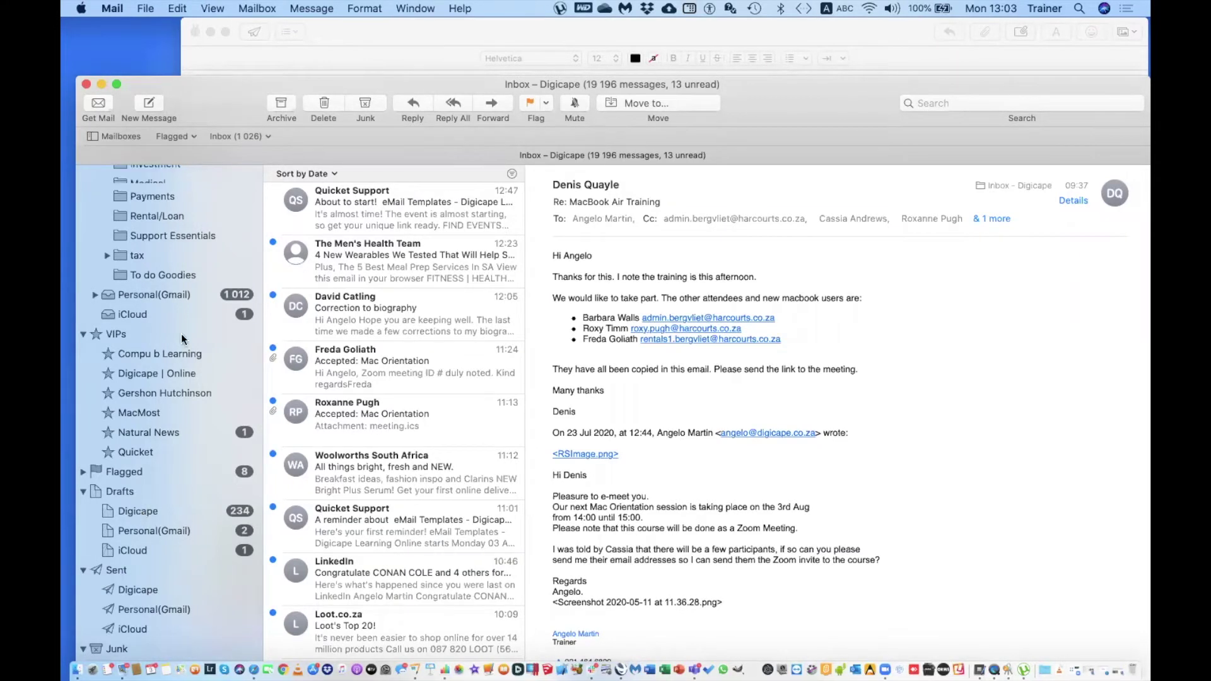
pyautogui.scroll(-4, 181, 337)
pyautogui.scroll(-3, 181, 338)
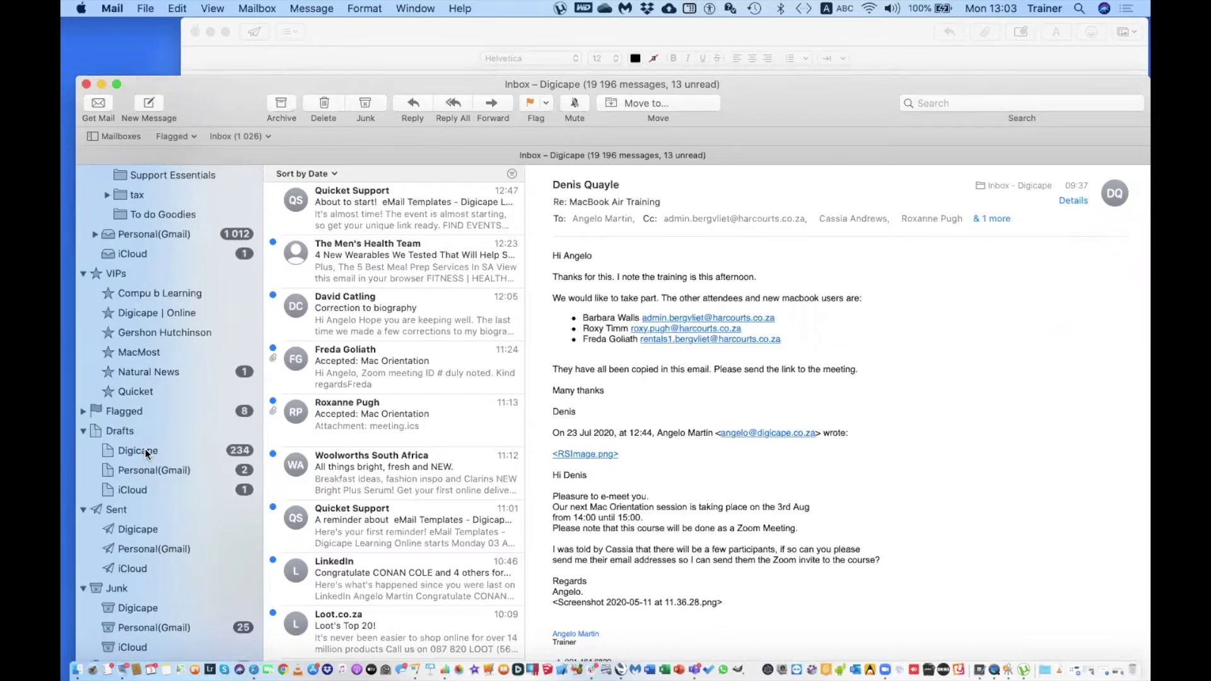
# - Move the draft with the subject "Support Essentials Cape Tow" from the Digicape drafts into the To do Goodies mailbox
pyautogui.click(145, 448)
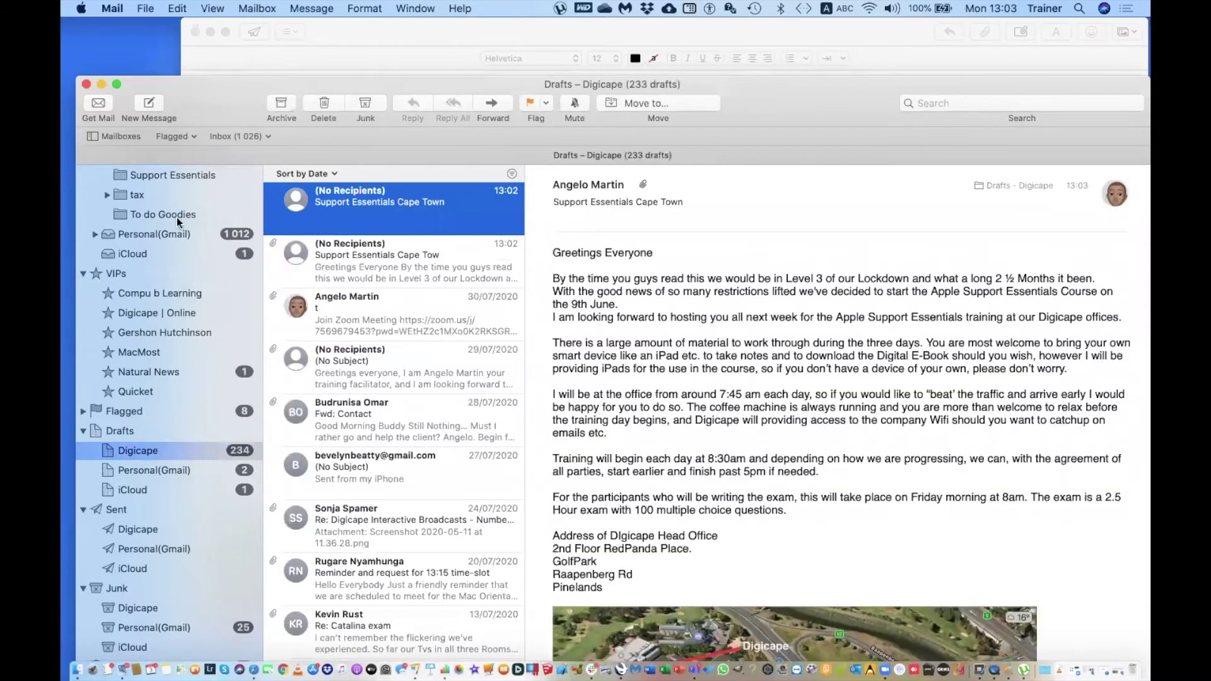
pyautogui.scroll(10, 178, 221)
pyautogui.click(365, 260)
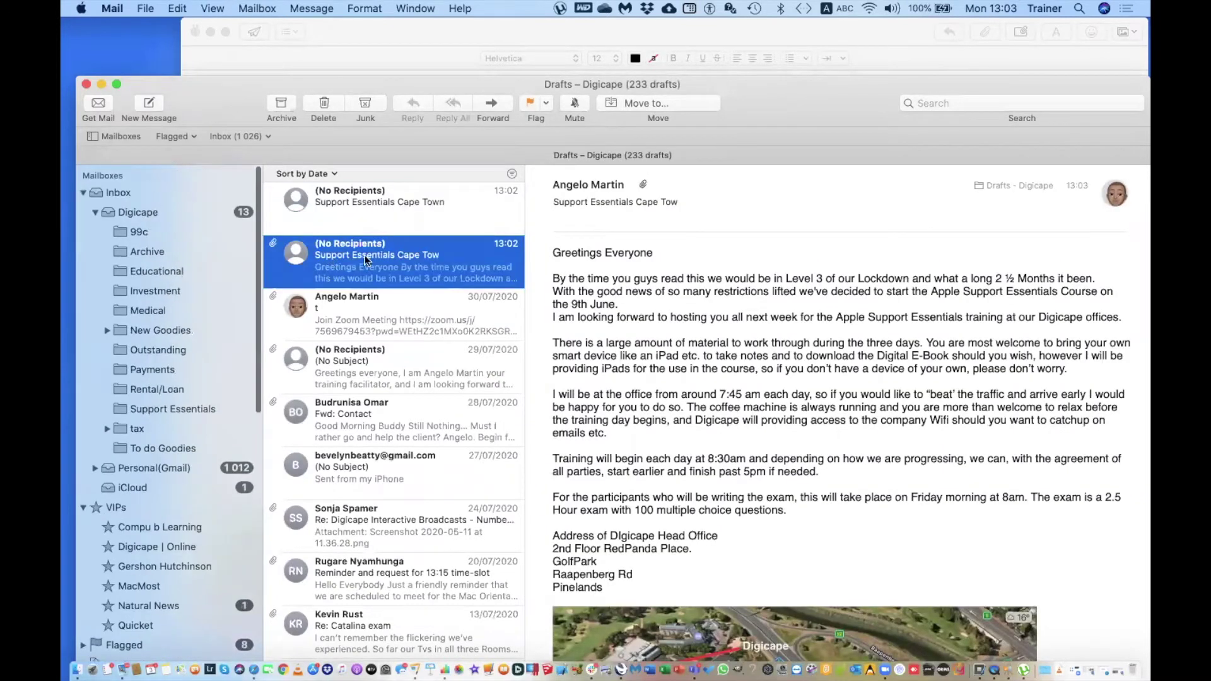
pyautogui.moveTo(296, 337); pyautogui.dragTo(124, 448)
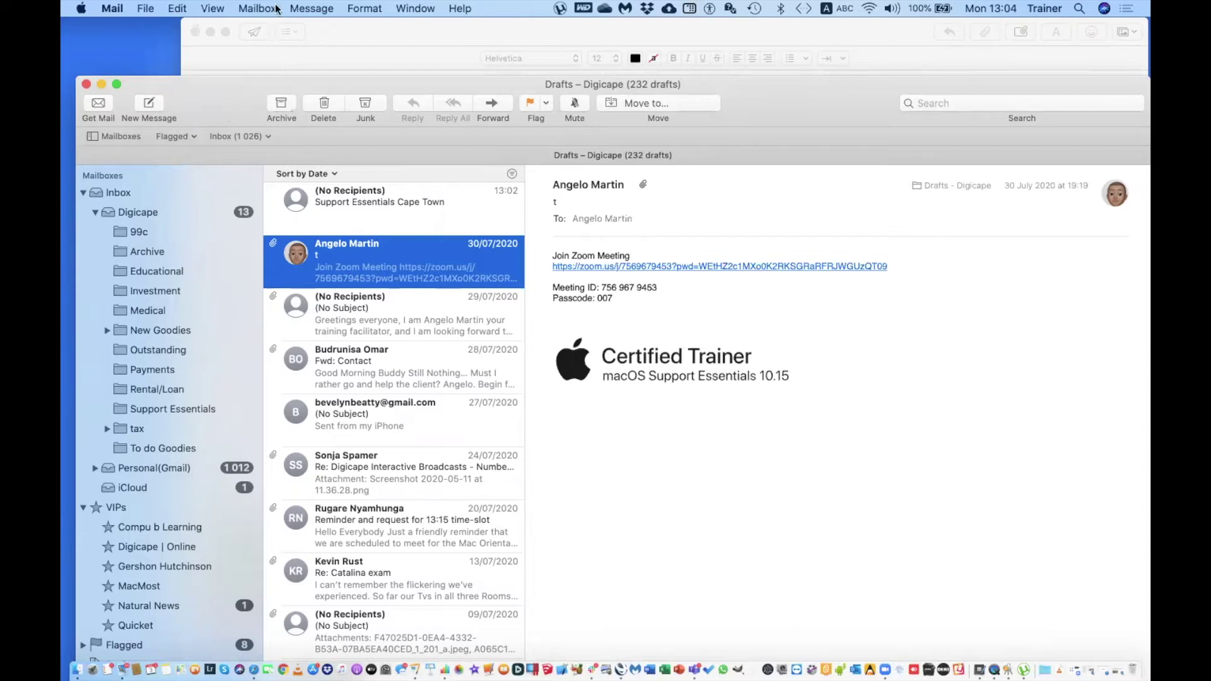
# - Generate a new message from the Support Essentials email in To do Goodies with Send Again, and close it
pyautogui.click(318, 10)
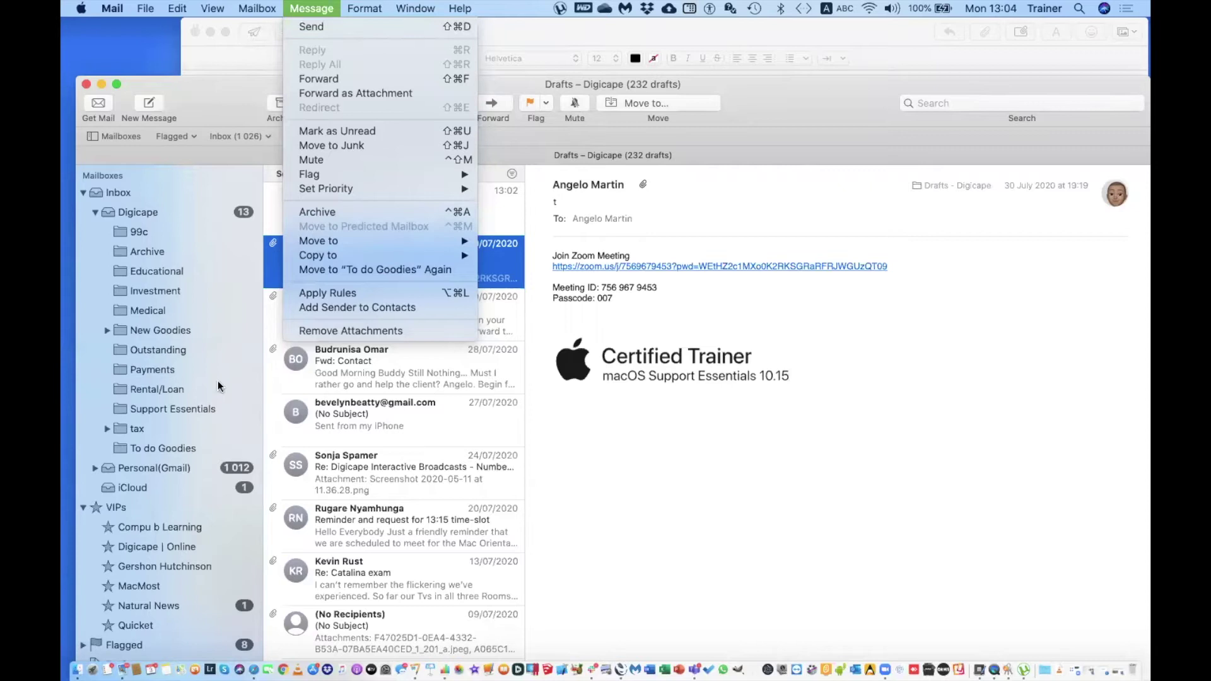
pyautogui.click(142, 458)
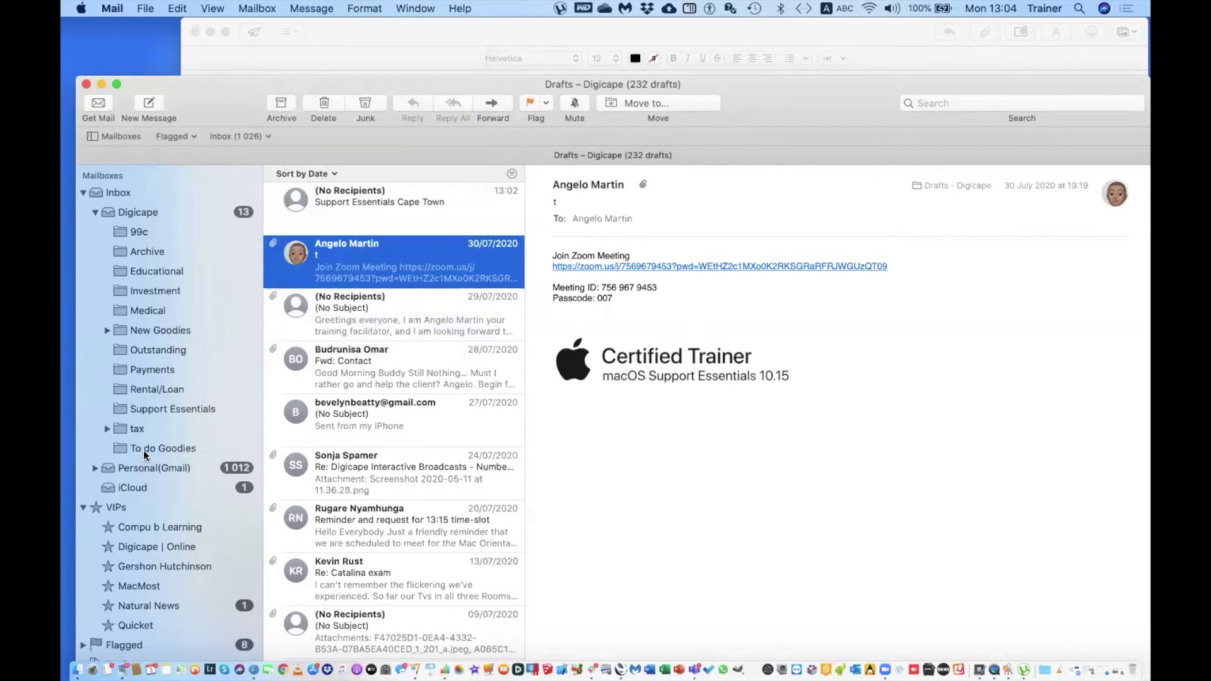
pyautogui.click(143, 449)
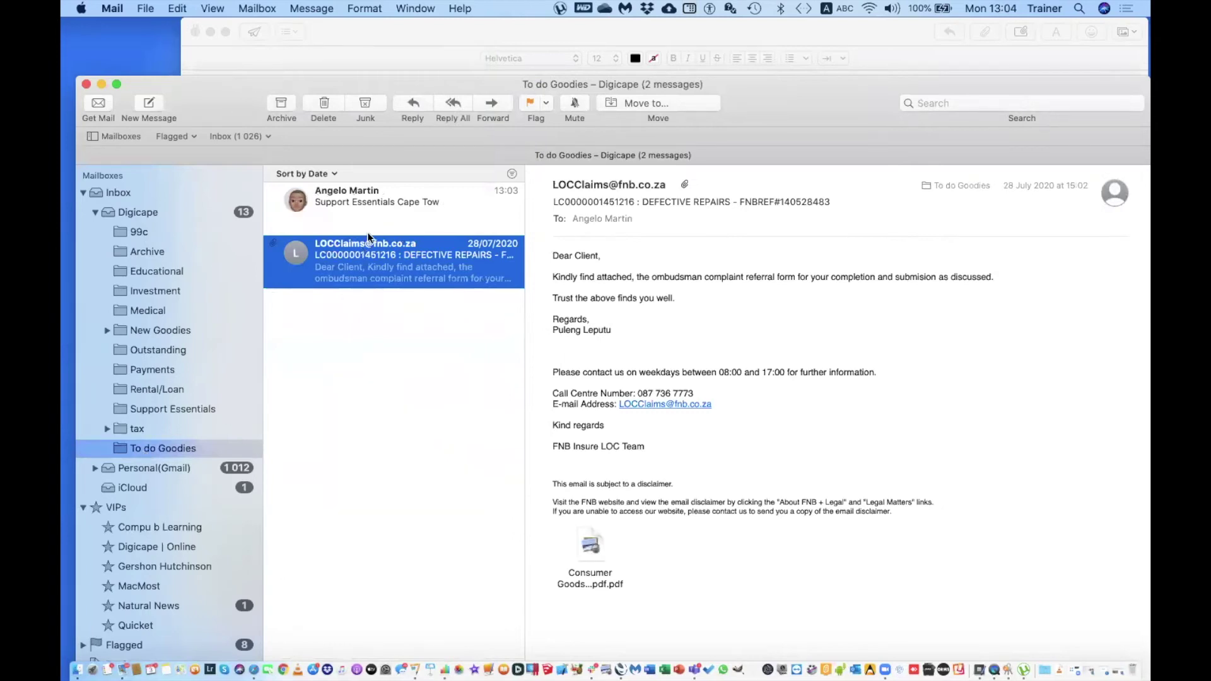
pyautogui.click(382, 217)
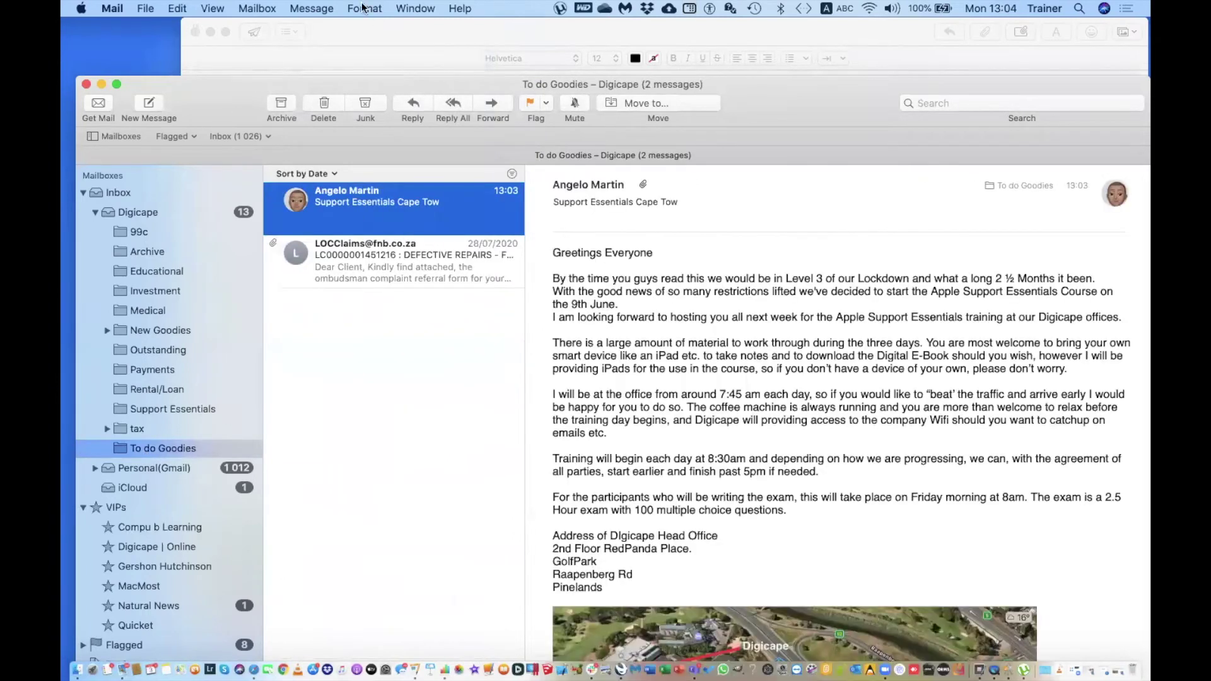
pyautogui.click(311, 8)
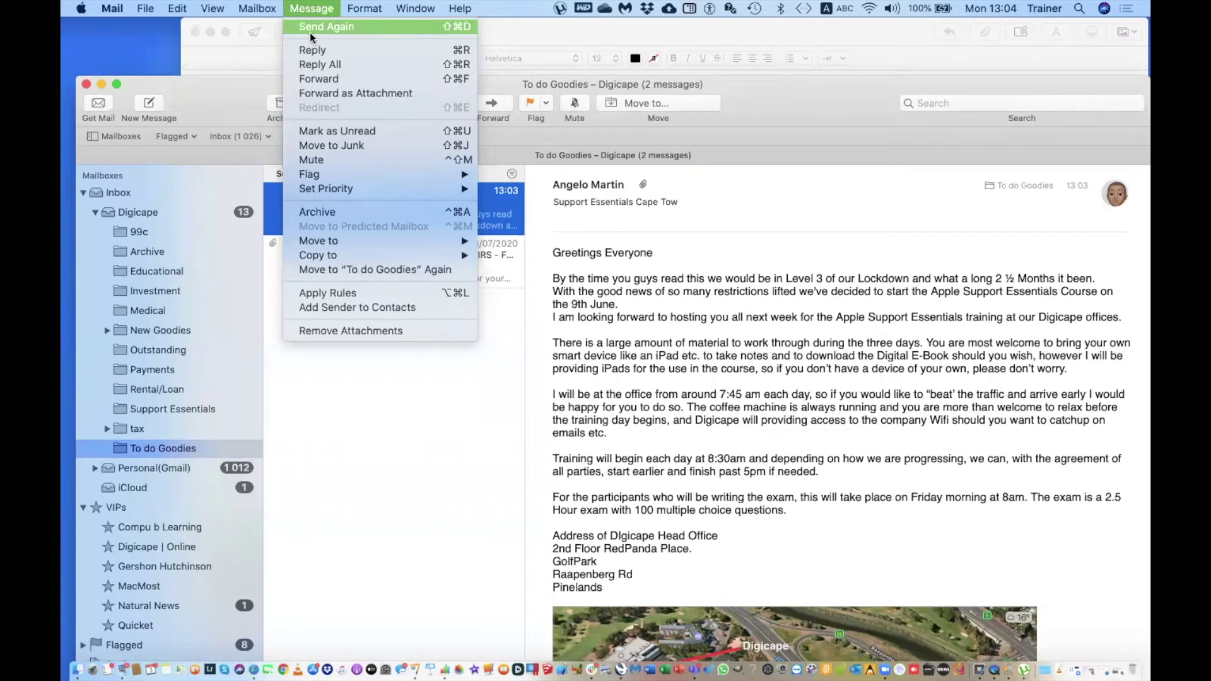
pyautogui.click(309, 32)
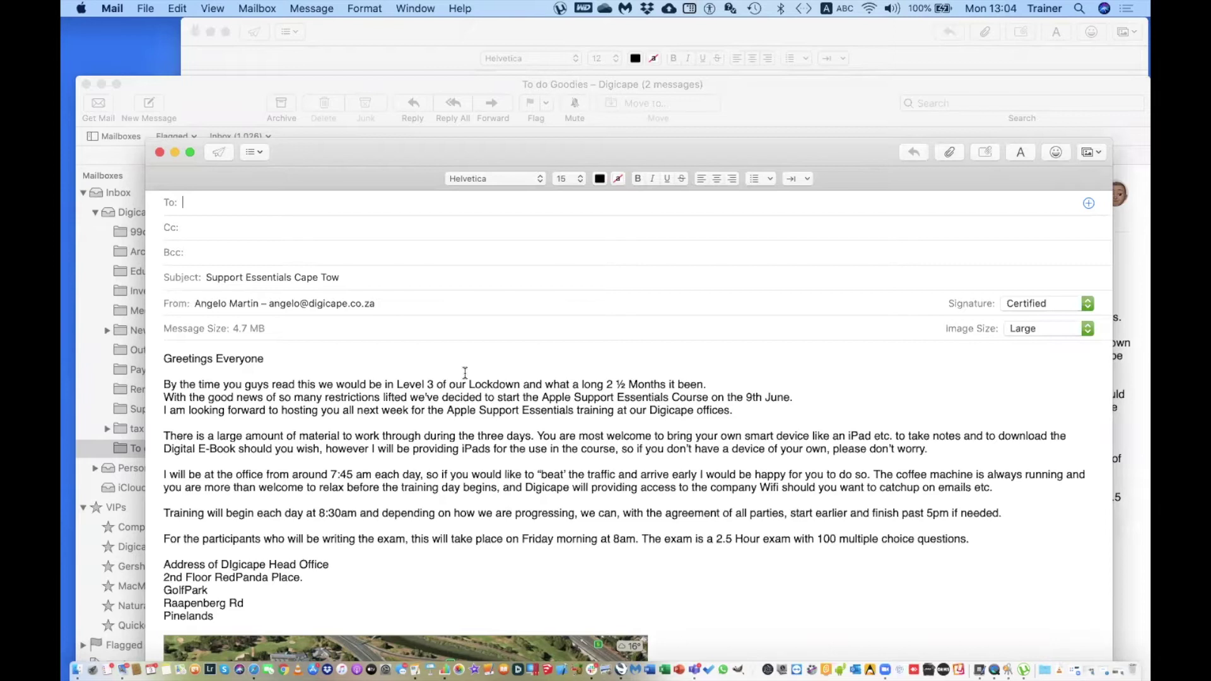
pyautogui.click(159, 152)
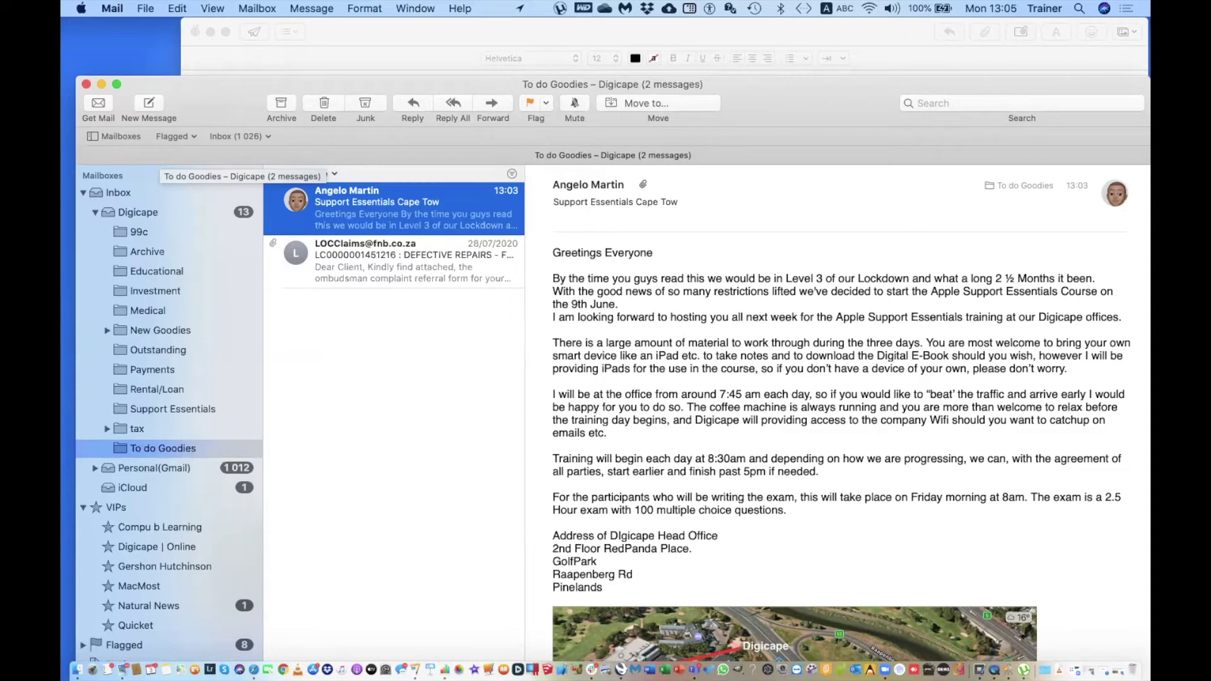
# - Switch to Pages, dismiss the file browser and create a new blank document
pyautogui.click(155, 9)
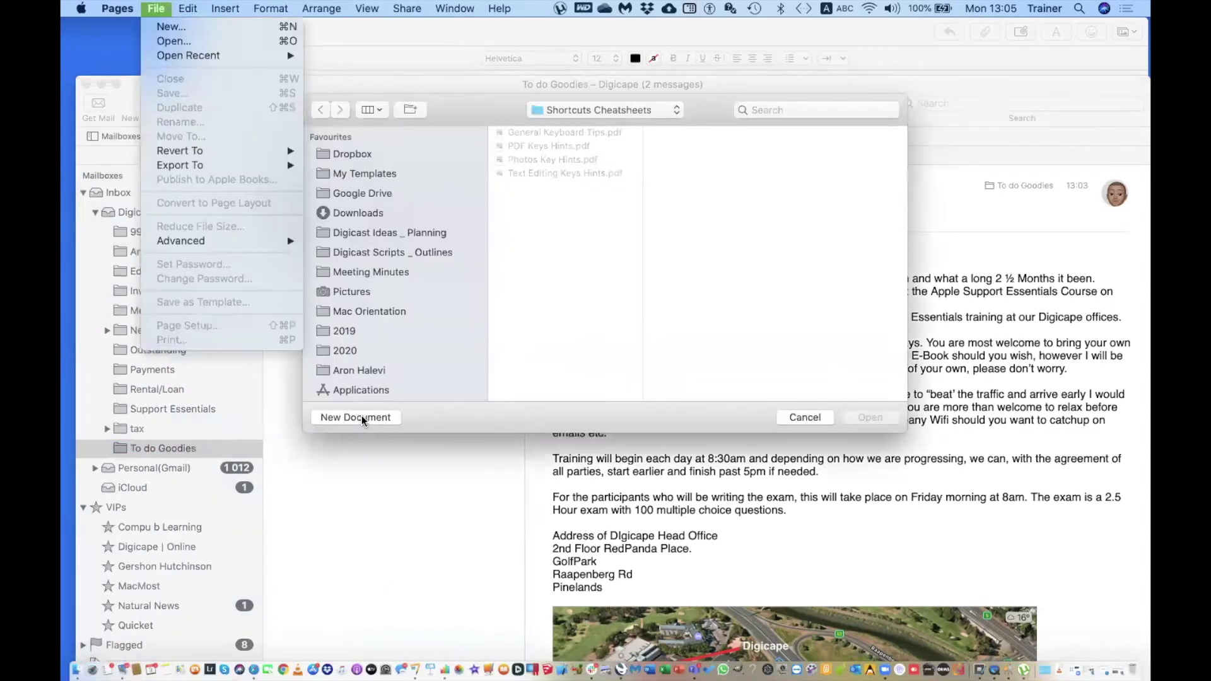
pyautogui.click(362, 415)
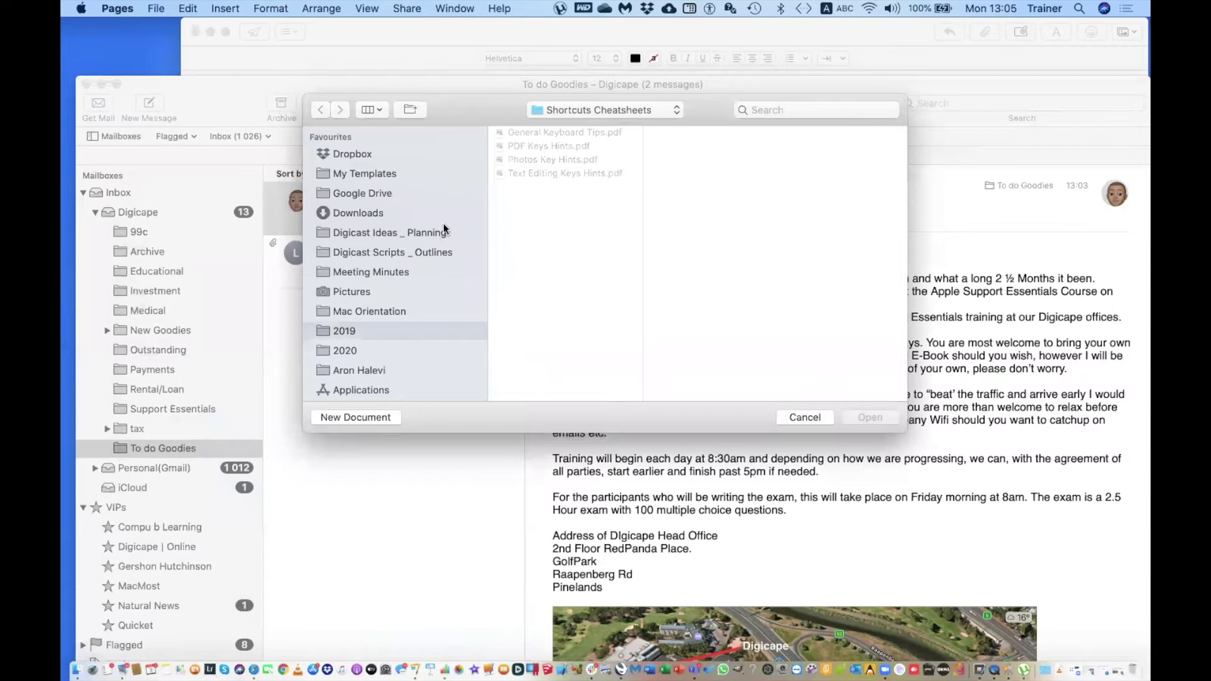
pyautogui.press('Escape')
pyautogui.press('super+n')
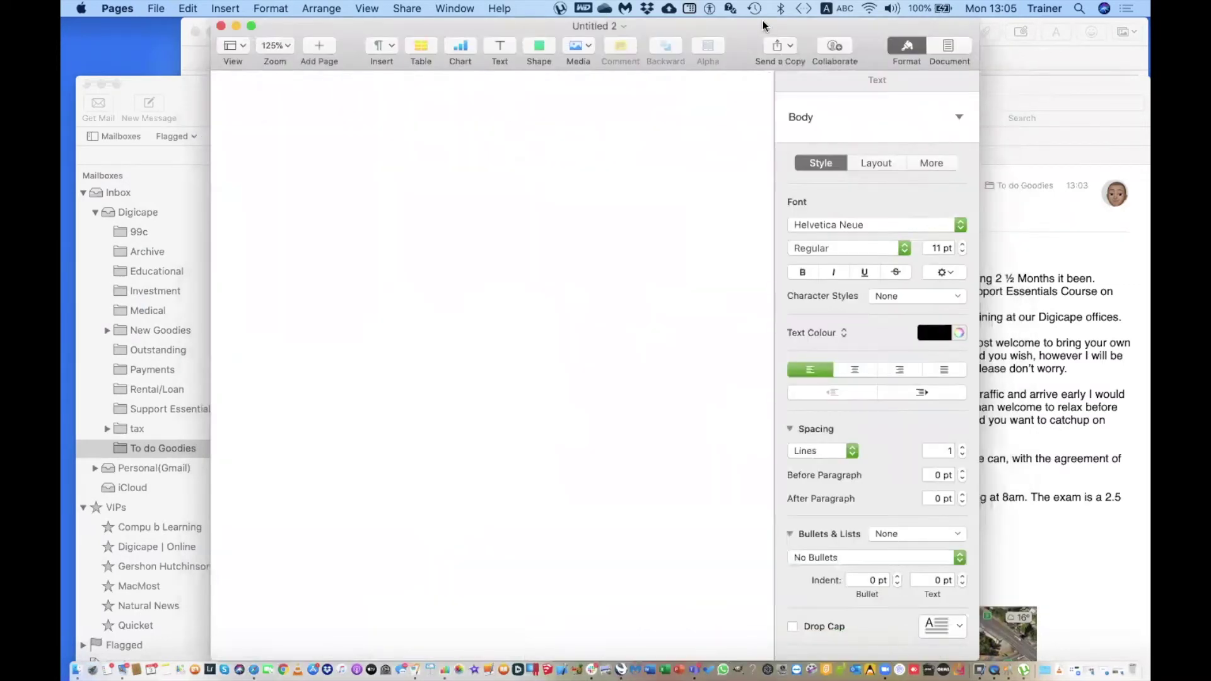
# - Centre the text of the blank document and set its font to Rosewood Std
pyautogui.moveTo(763, 21); pyautogui.dragTo(694, 132)
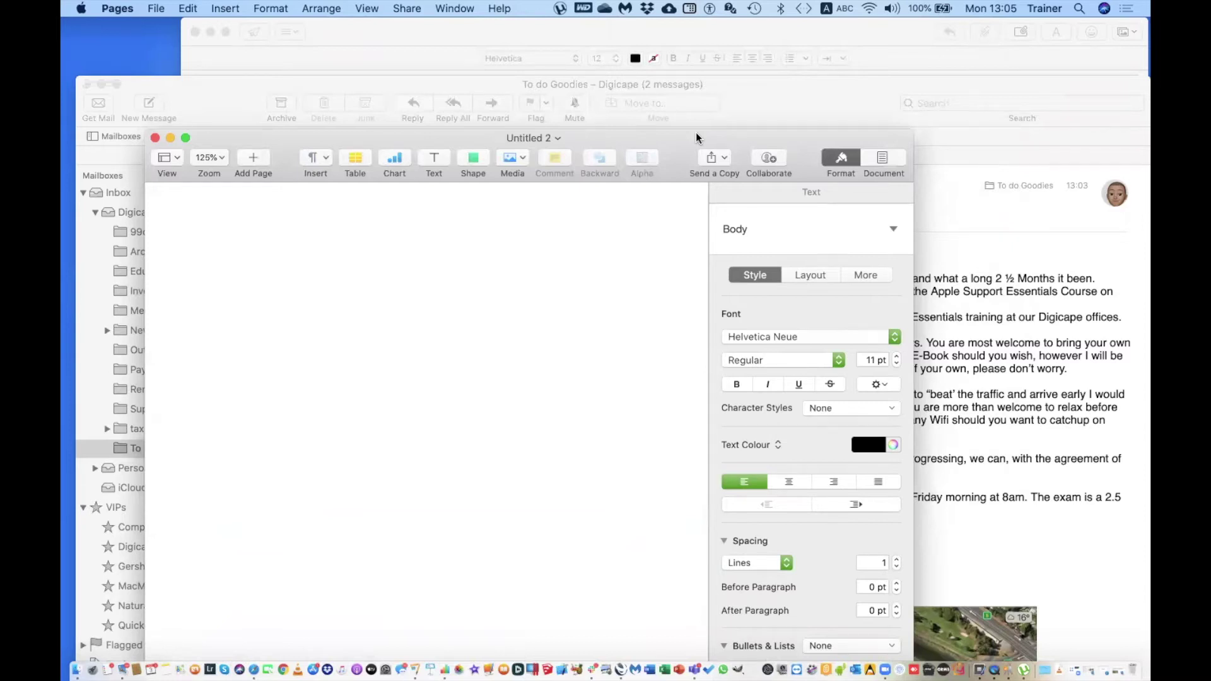
pyautogui.click(787, 483)
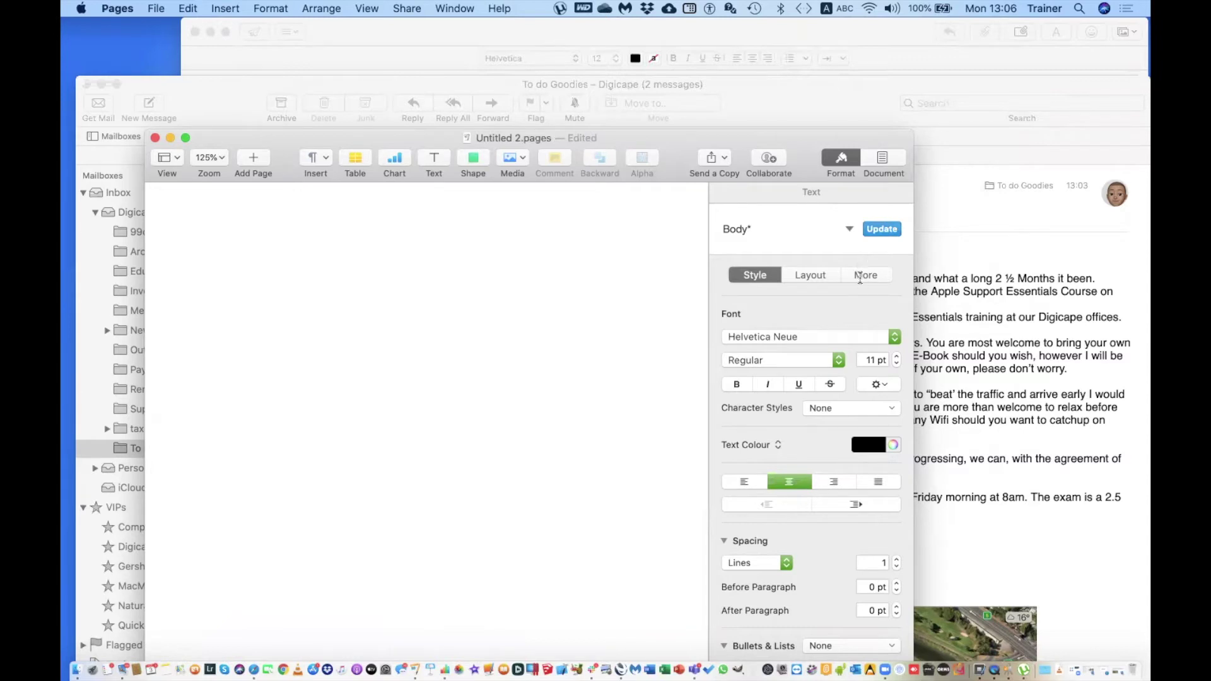
pyautogui.click(893, 337)
pyautogui.click(768, 320)
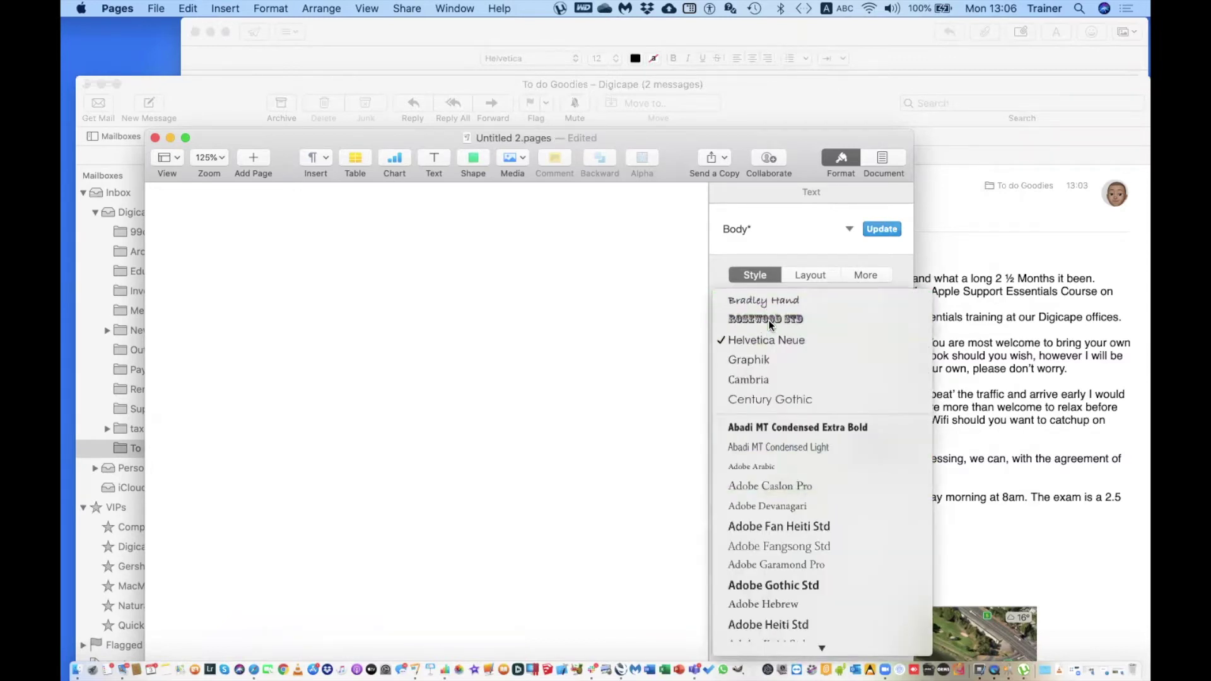
# - Set the font size to 35 pt and enter the heading "HAPPY BIRTHDAY", ending with a new line
pyautogui.click(897, 357)
pyautogui.click(896, 356)
pyautogui.click(897, 356)
pyautogui.click(897, 356)
pyautogui.click(897, 356)
pyautogui.click(897, 356)
pyautogui.click(897, 357)
pyautogui.click(896, 356)
pyautogui.click(897, 356)
pyautogui.write('HAPPY BIRTHDAY')
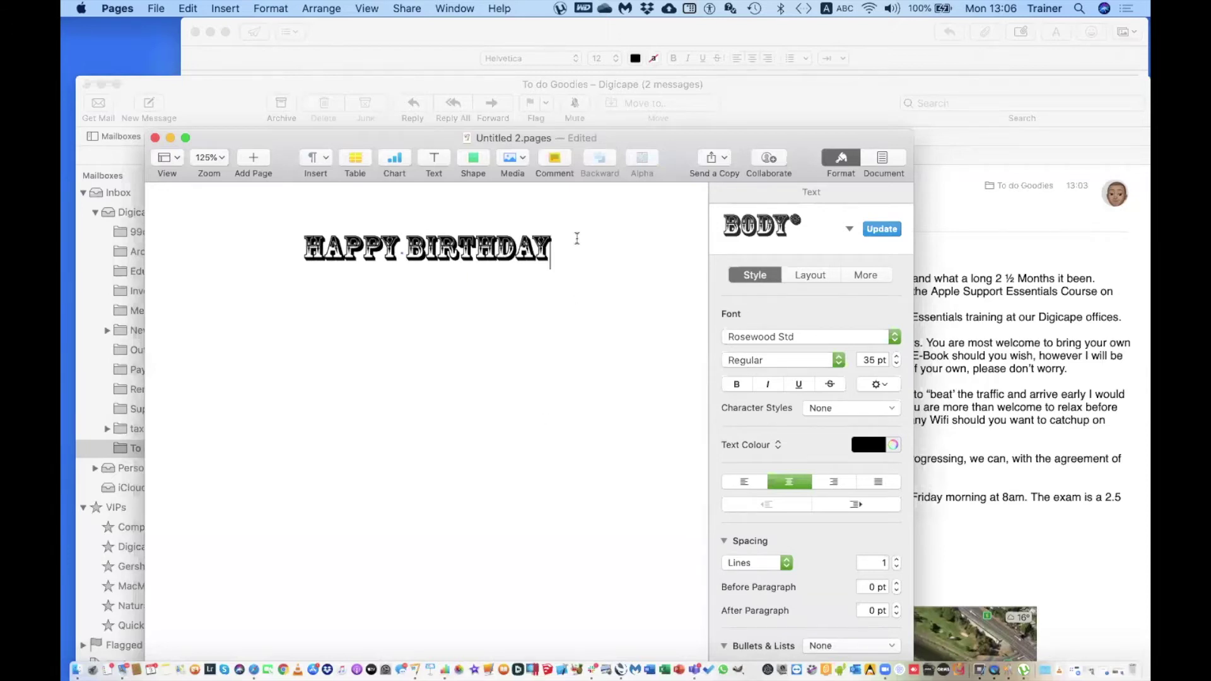
pyautogui.press('Return')
# - Uncover the desktop and insert the balloon image Unknown-1.jpeg from it into the birthday document
pyautogui.click(513, 157)
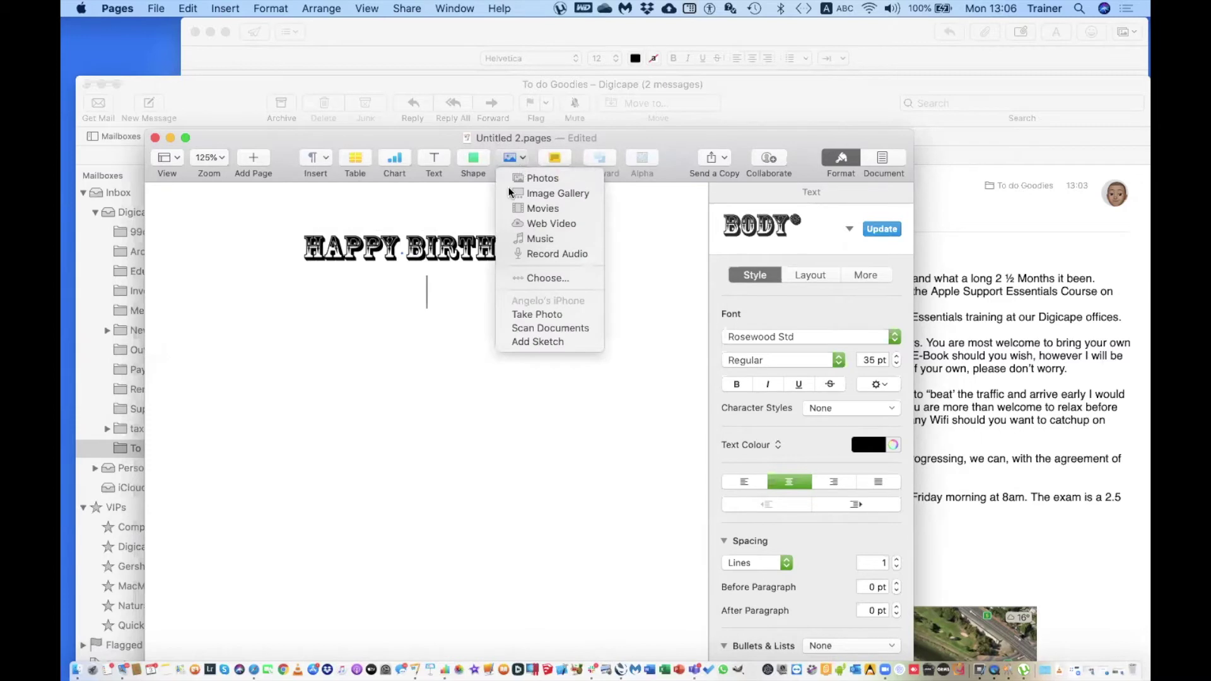
pyautogui.click(406, 341)
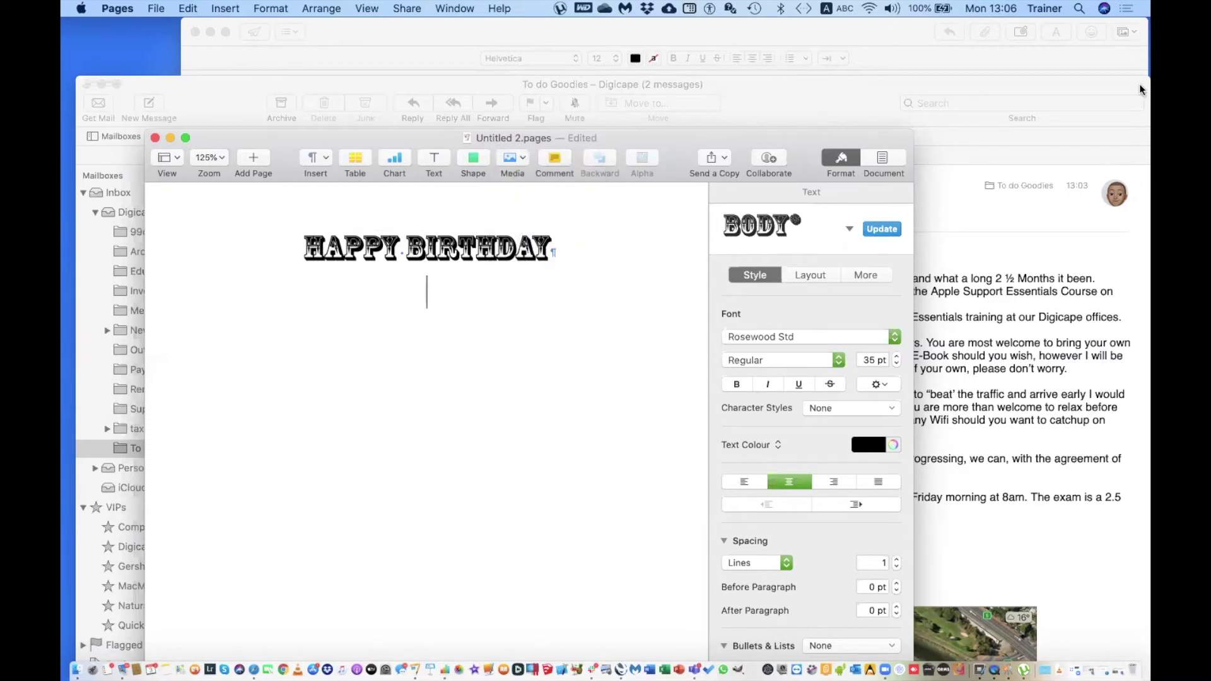
pyautogui.click(918, 480)
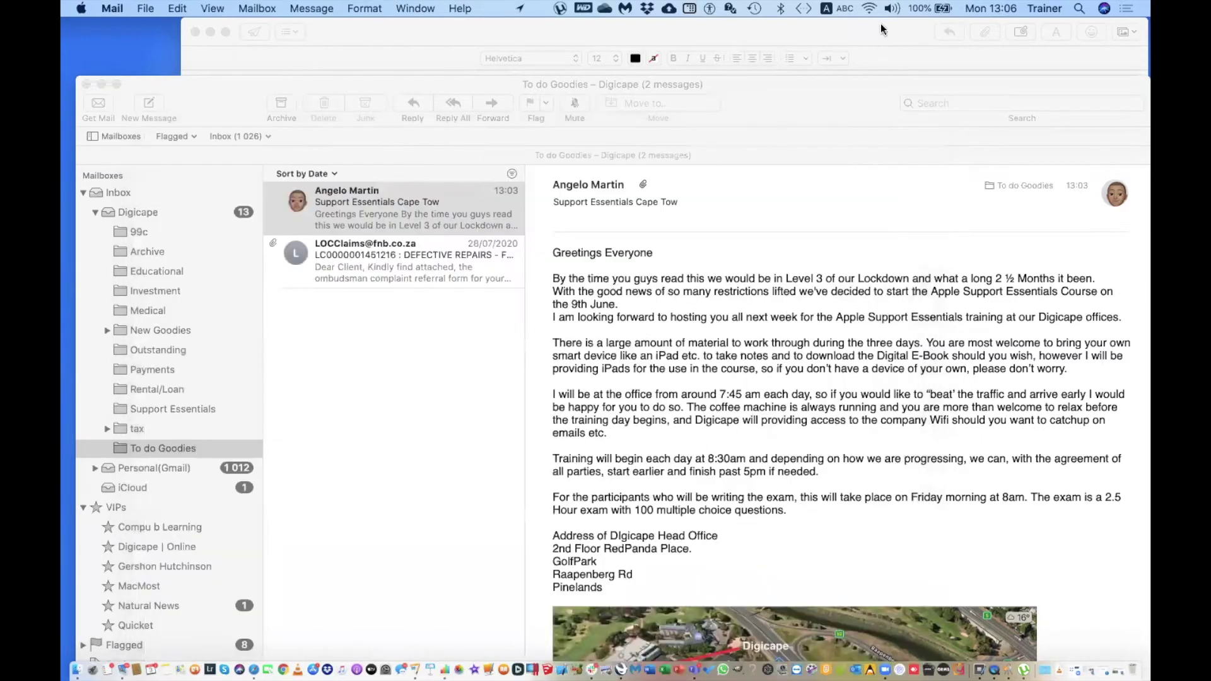
pyautogui.click(1046, 55)
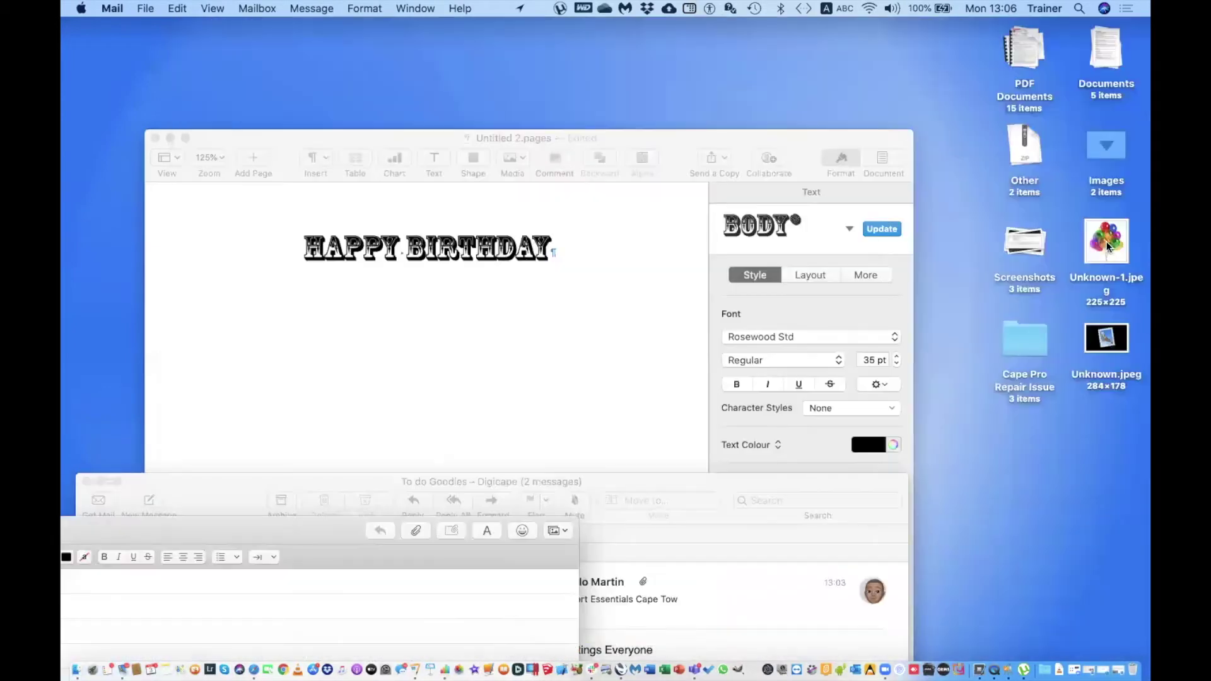
pyautogui.moveTo(1106, 242); pyautogui.dragTo(454, 370)
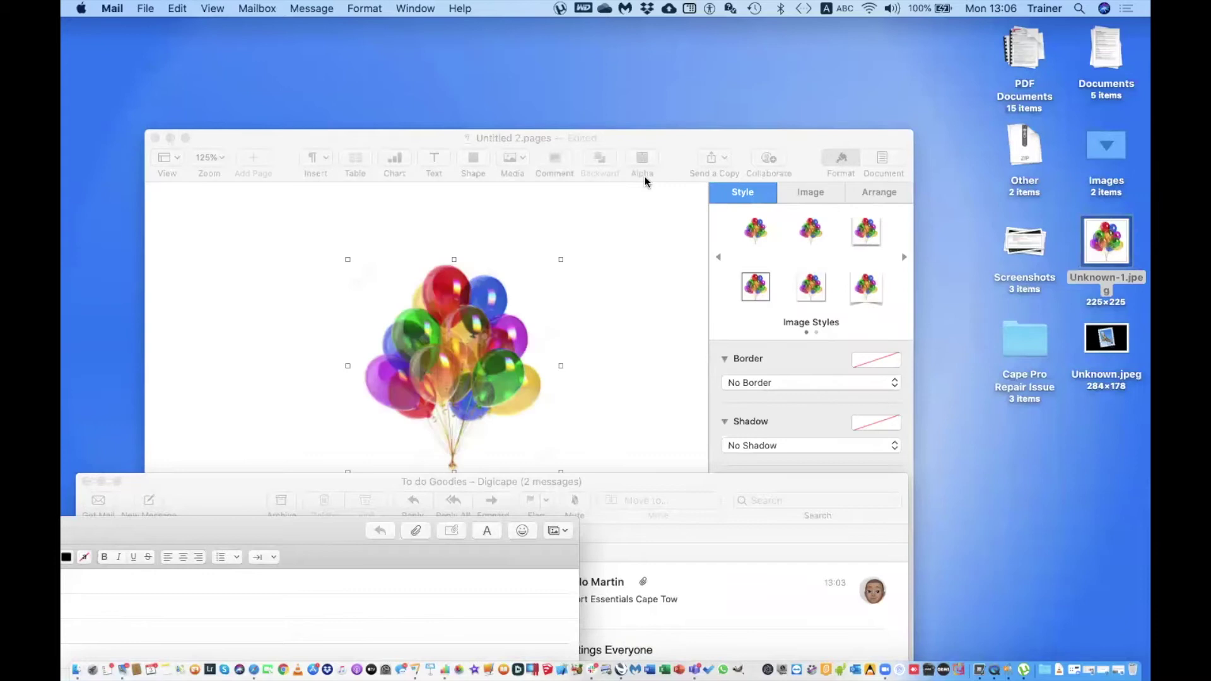
# - Switch back to the Pages document and move the balloon image so it sits below the "HAPPY BIRTHDAY" heading
pyautogui.click(675, 153)
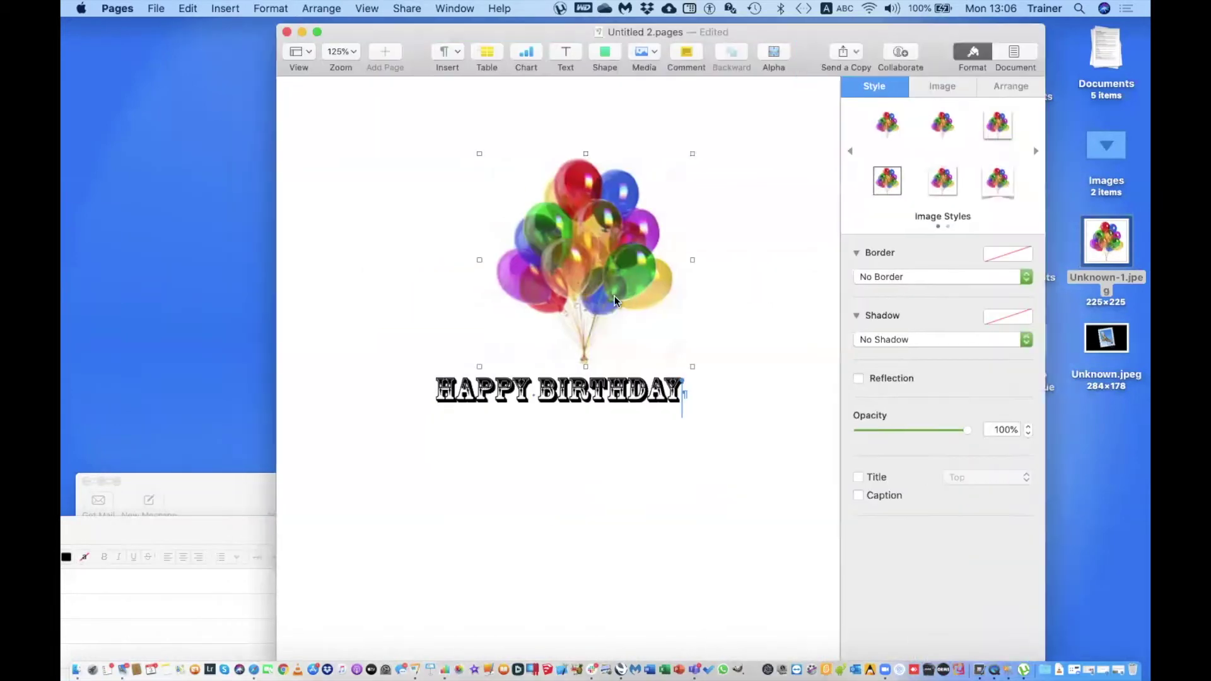
pyautogui.moveTo(614, 297); pyautogui.dragTo(578, 255)
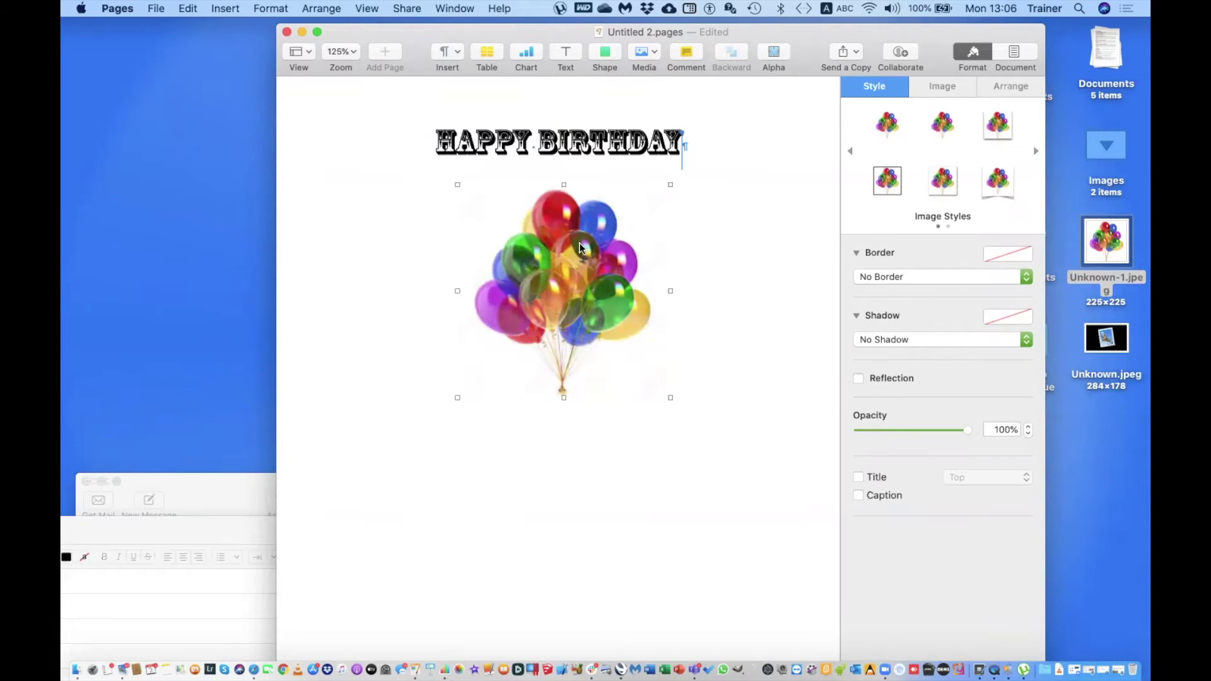
pyautogui.moveTo(578, 228); pyautogui.dragTo(577, 253)
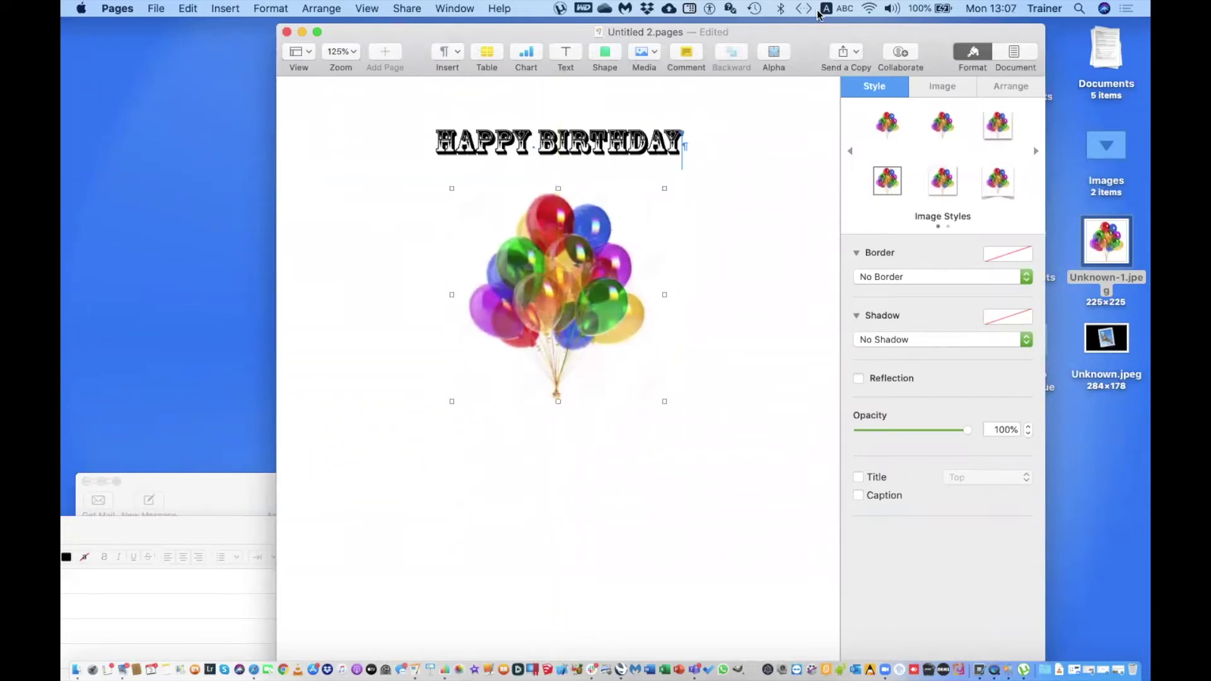
# - Set the balloon image's text wrap to Inline with Text
pyautogui.moveTo(807, 51); pyautogui.dragTo(803, 139)
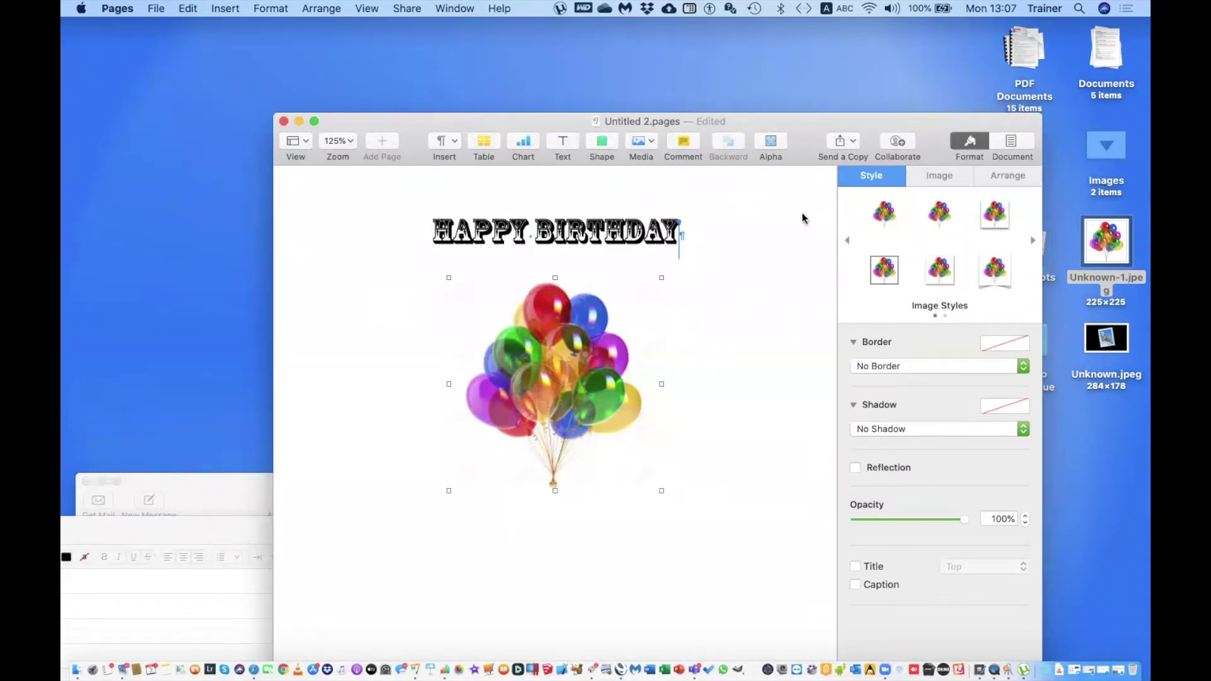
pyautogui.moveTo(814, 126); pyautogui.dragTo(813, 96)
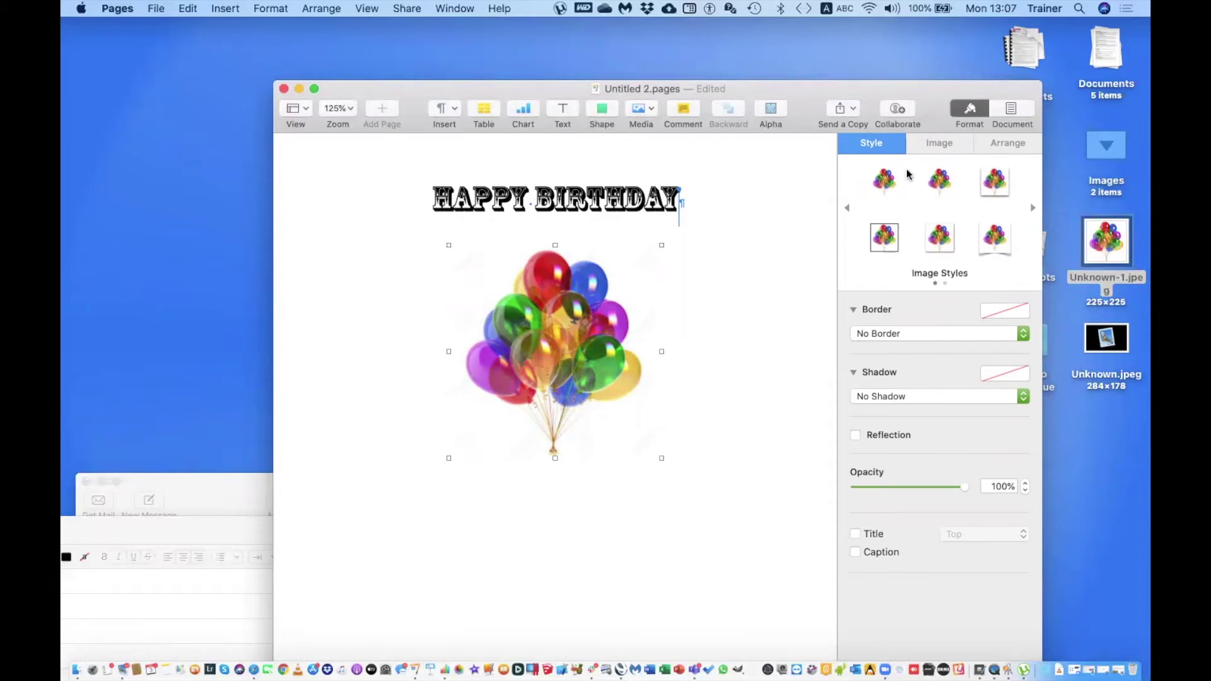
pyautogui.click(1009, 143)
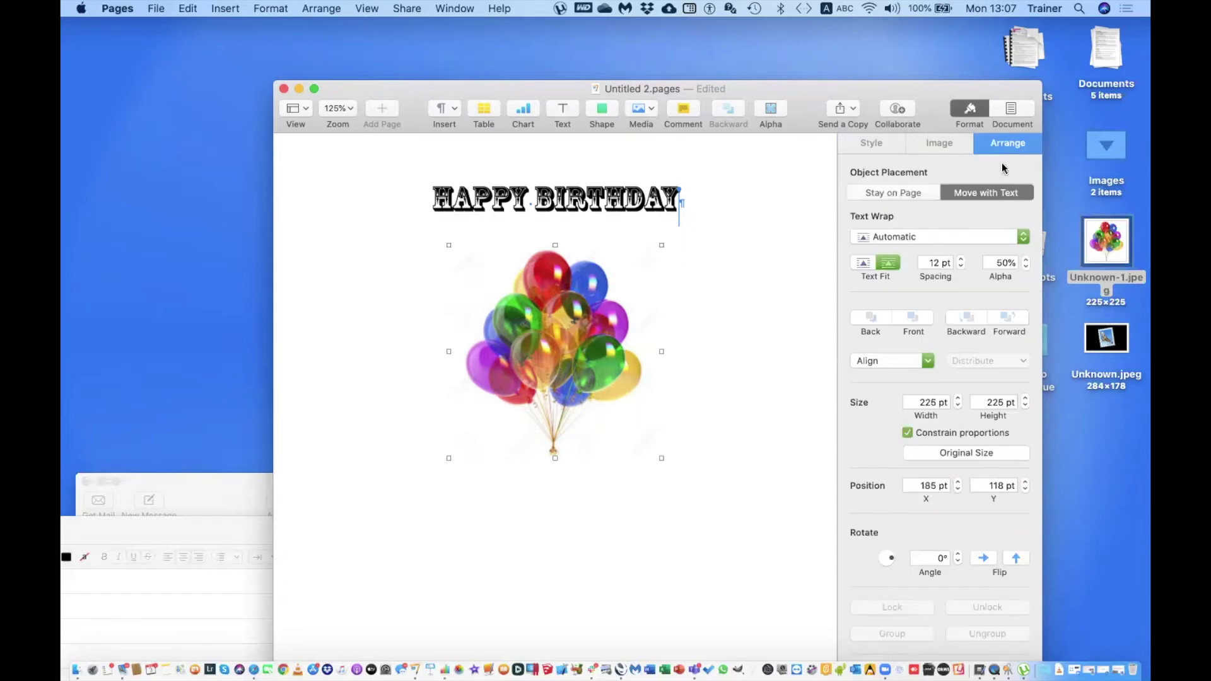
pyautogui.click(1013, 237)
pyautogui.click(982, 294)
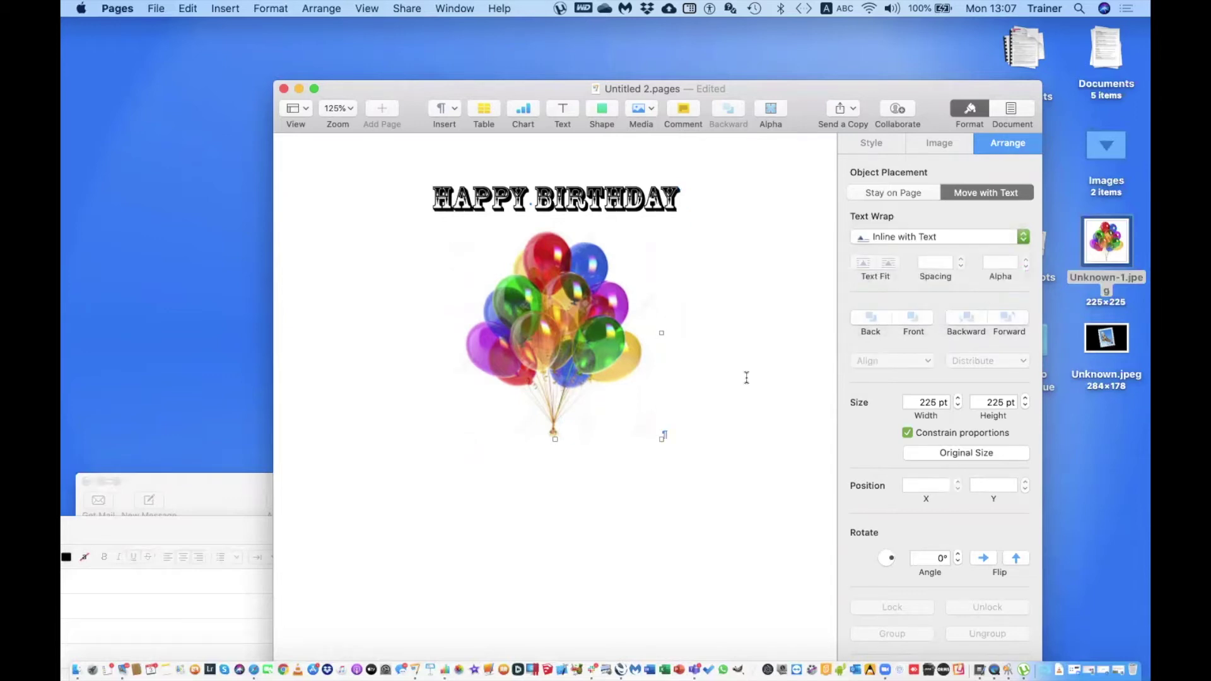
pyautogui.click(696, 202)
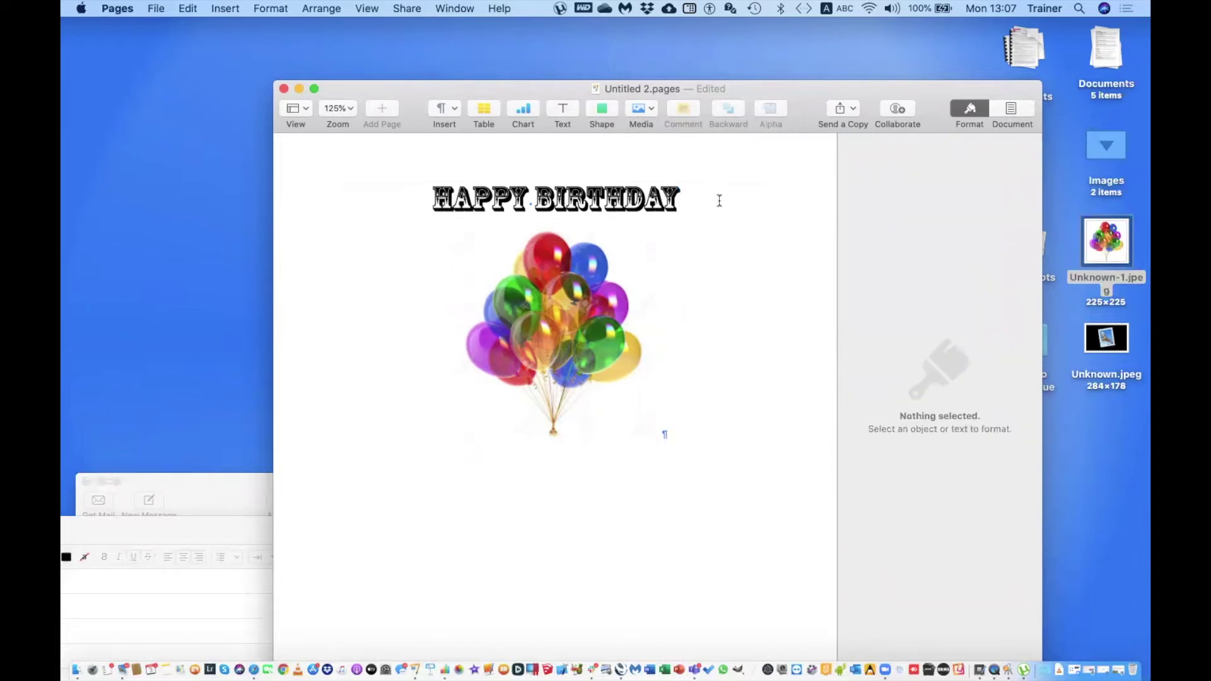
pyautogui.click(719, 200)
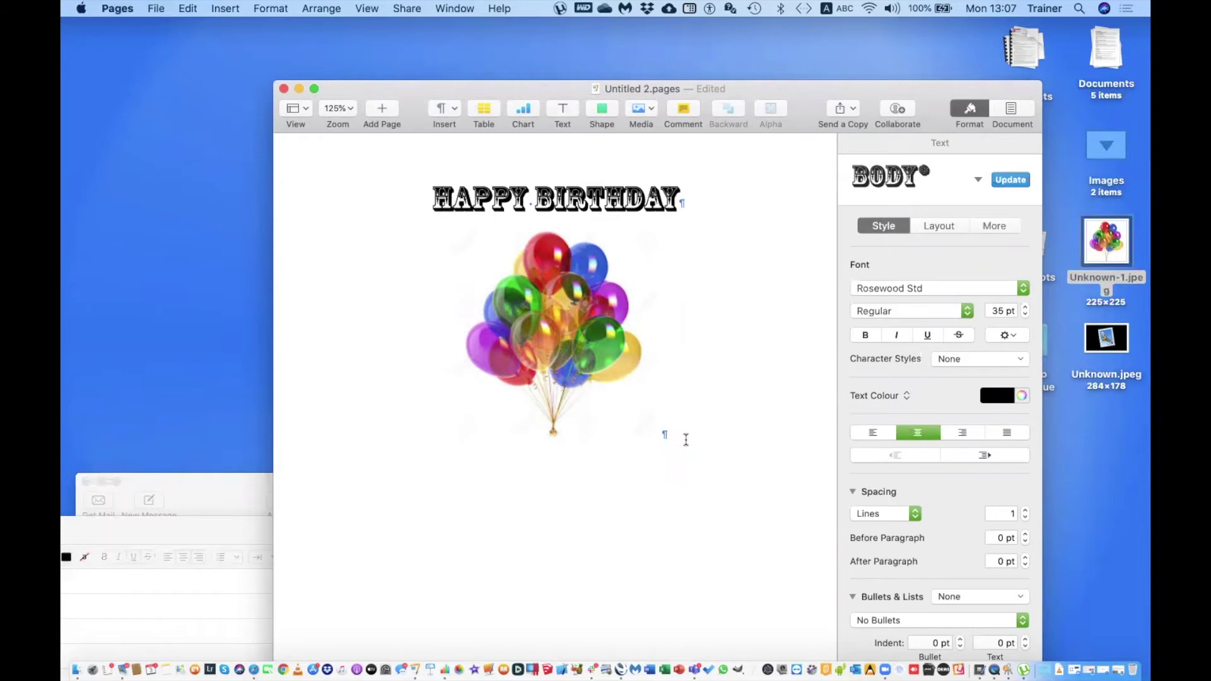
pyautogui.press('Return')
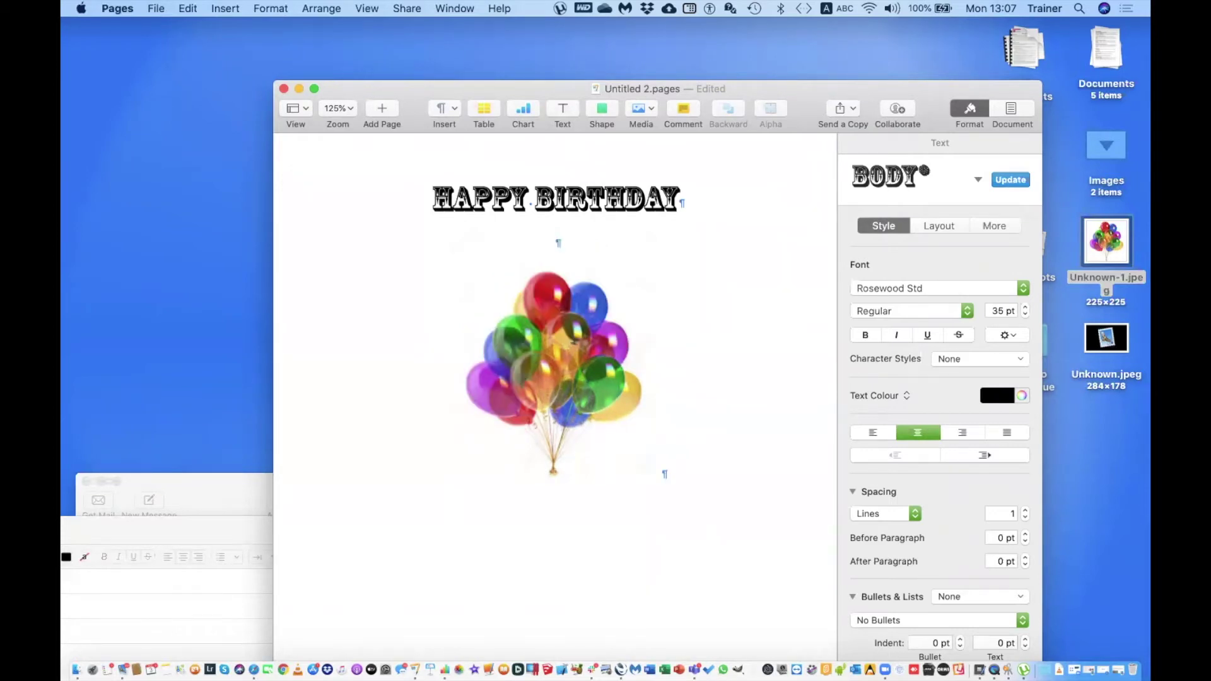
pyautogui.press('BackSpace')
# - Start a new line beneath the balloon image and set its font to Bradley Hand
pyautogui.click(716, 439)
pyautogui.press('Return')
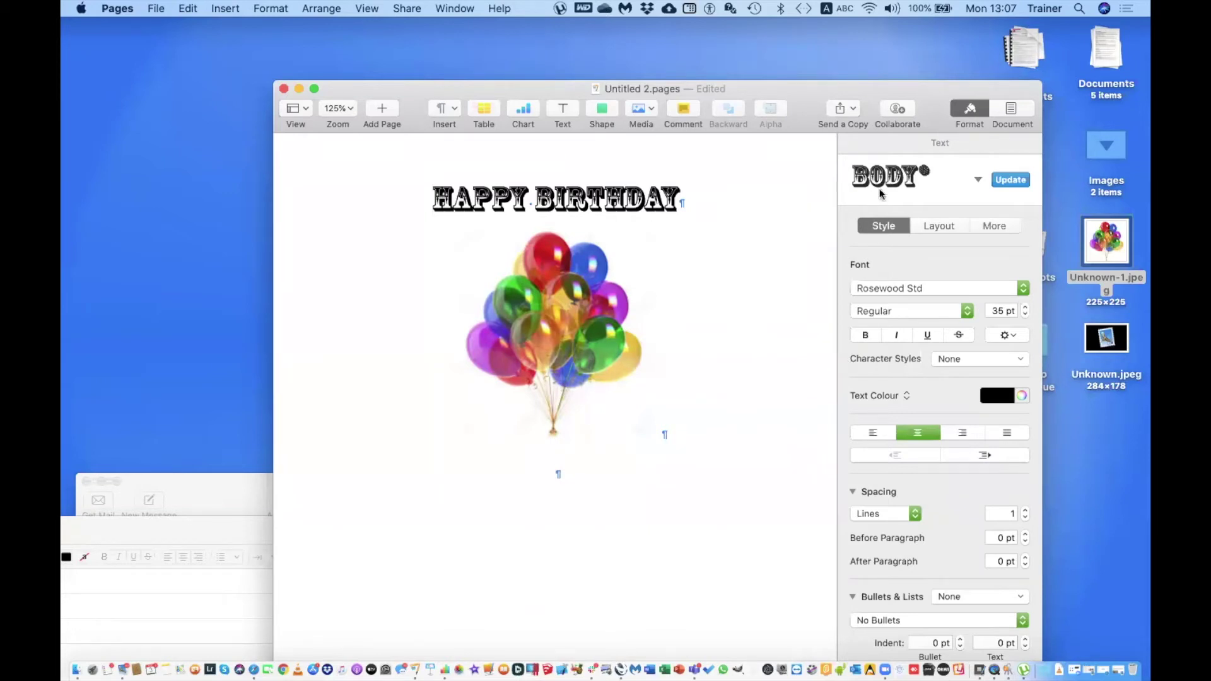
pyautogui.click(977, 180)
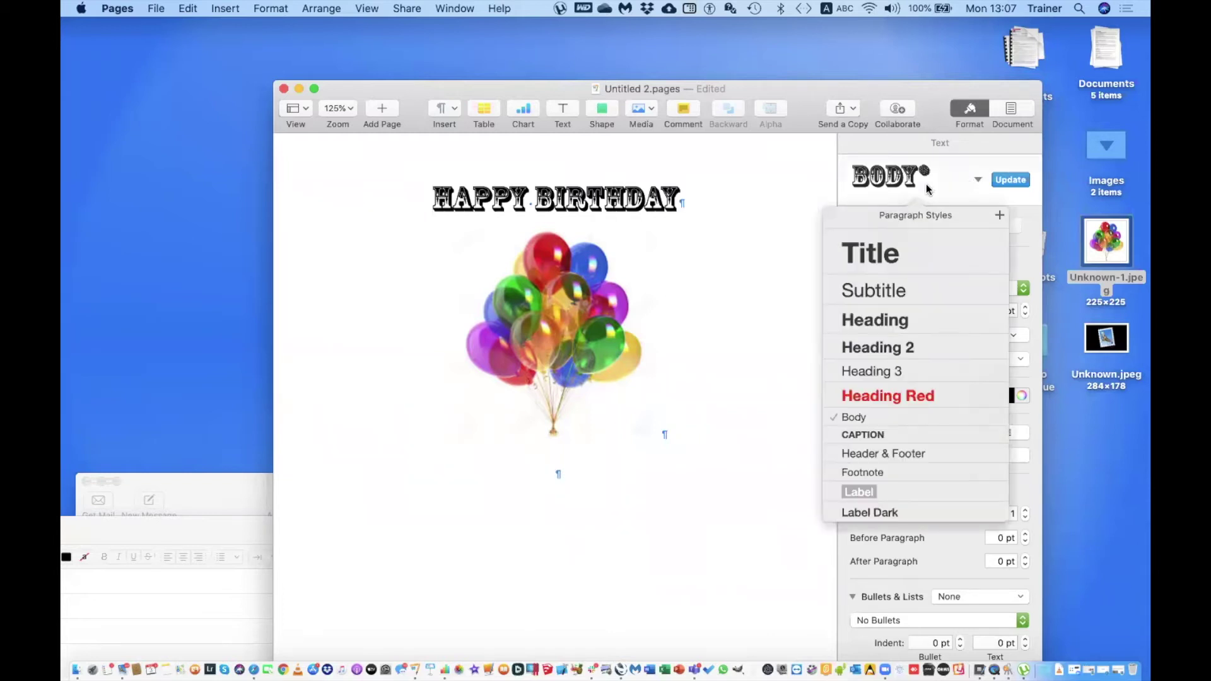
pyautogui.click(976, 184)
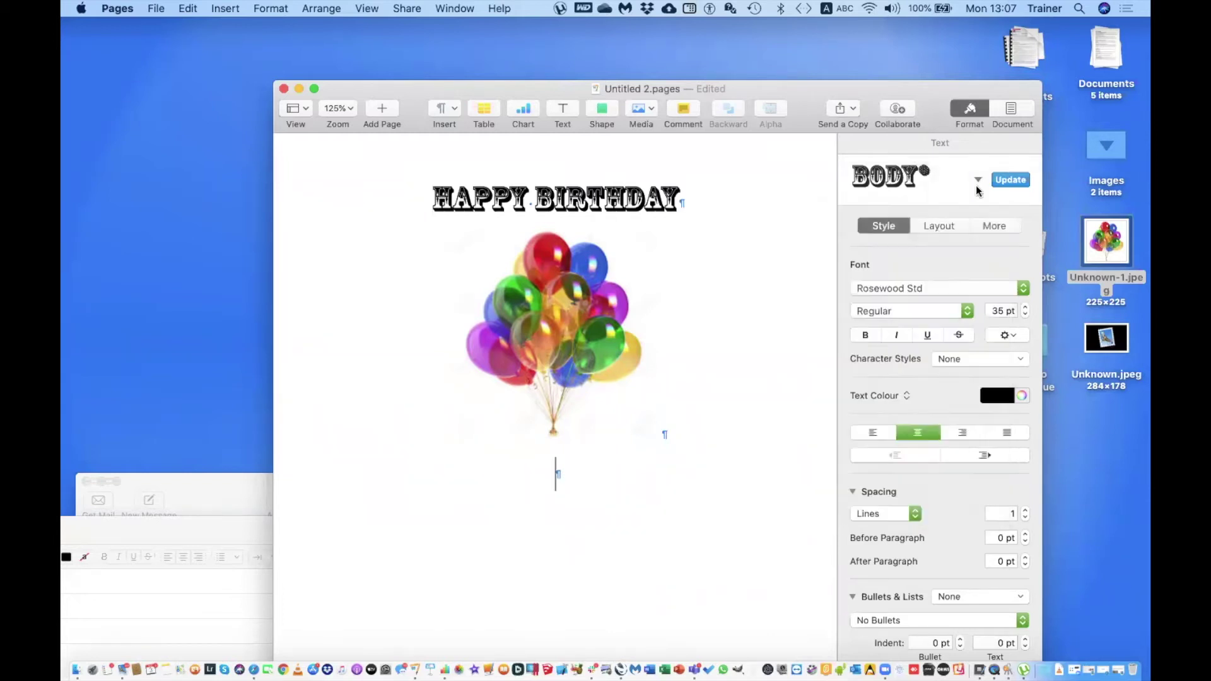
pyautogui.click(1018, 289)
pyautogui.click(918, 311)
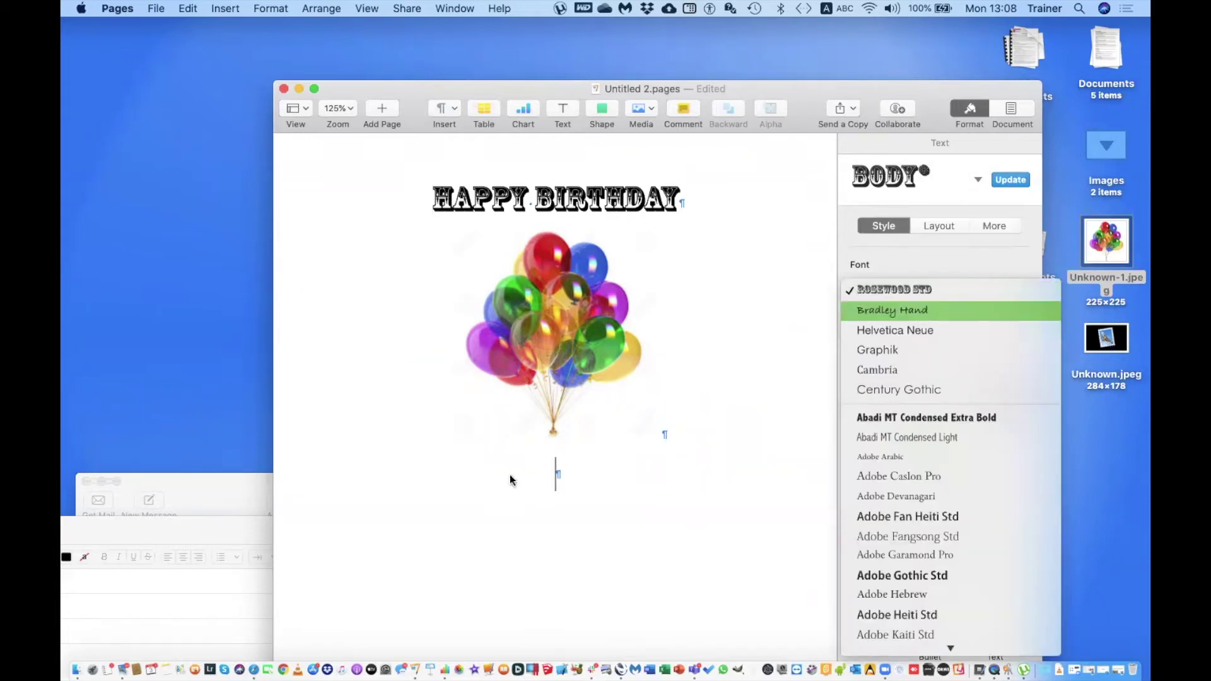
pyautogui.click(556, 477)
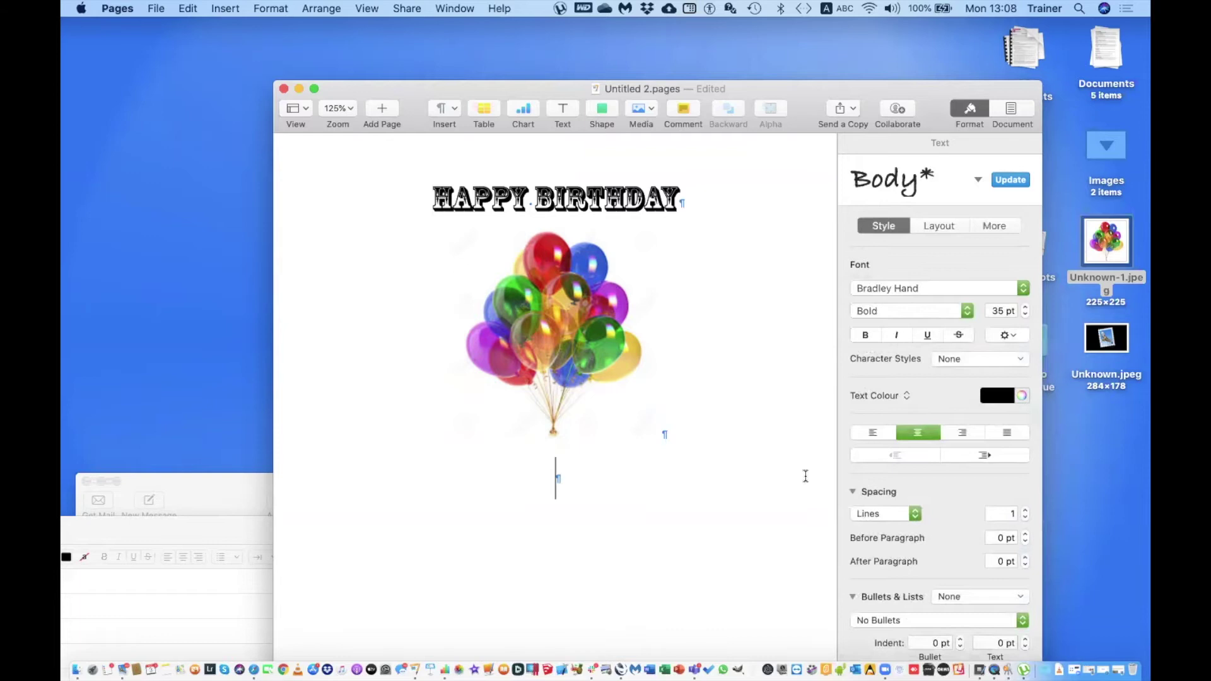
# - Set the new line's font size to 25 pt and enter "To our special person"
pyautogui.click(1025, 315)
pyautogui.click(1024, 307)
pyautogui.click(1024, 308)
pyautogui.click(1024, 315)
pyautogui.click(1025, 315)
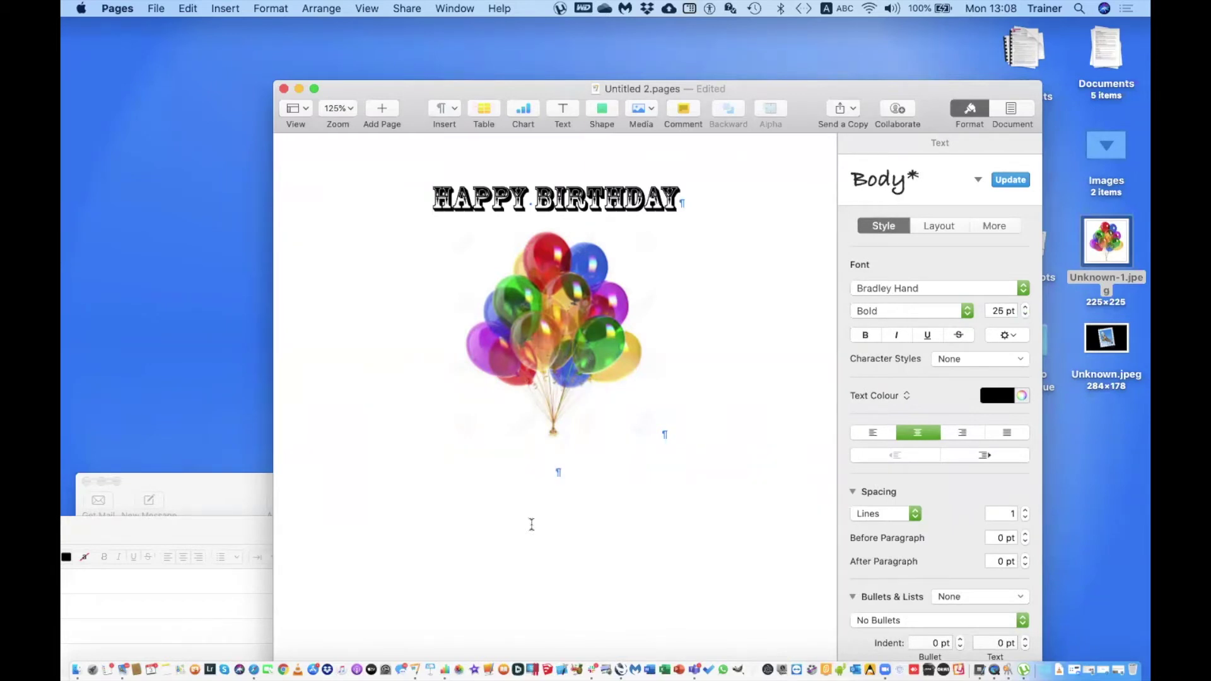
pyautogui.write('To our special ')
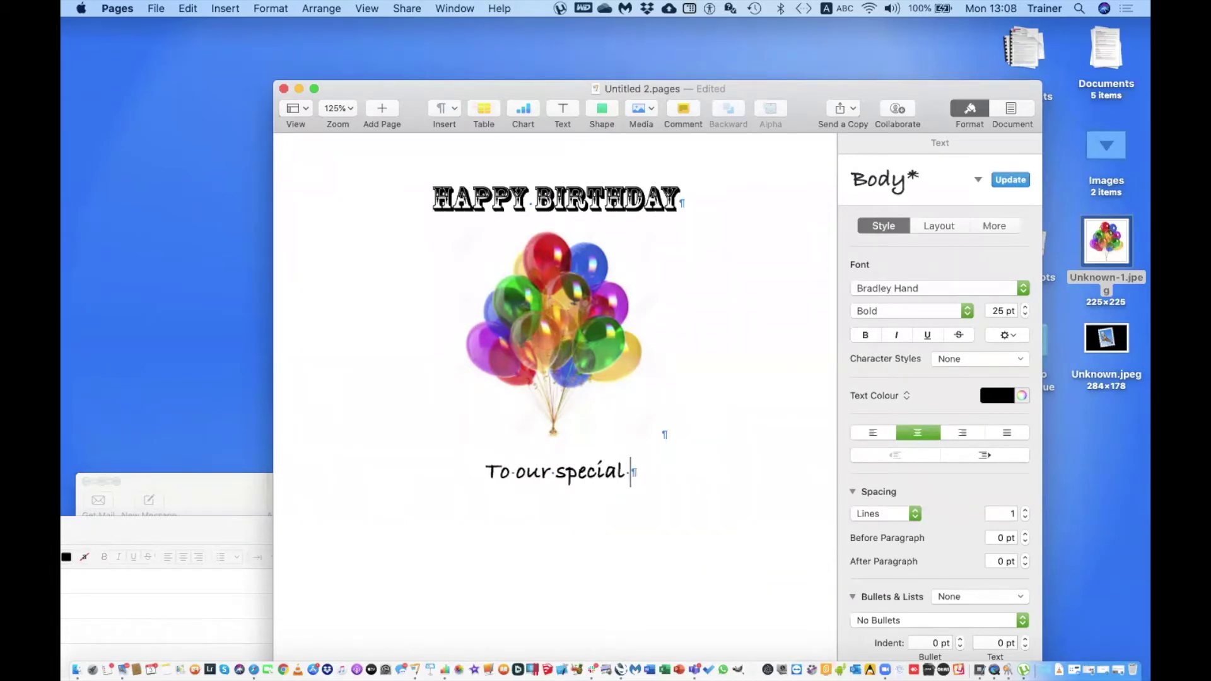
pyautogui.write('person')
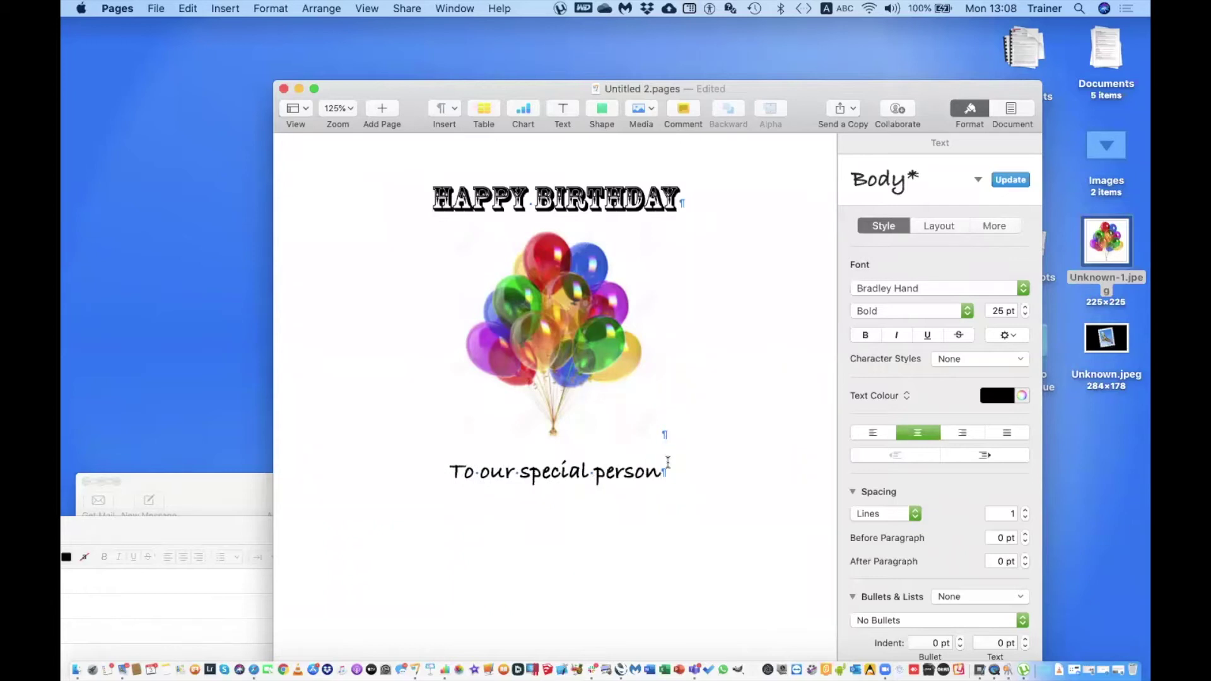
# - Colour the "To our special person" line Maraschino red
pyautogui.moveTo(451, 470); pyautogui.dragTo(661, 471)
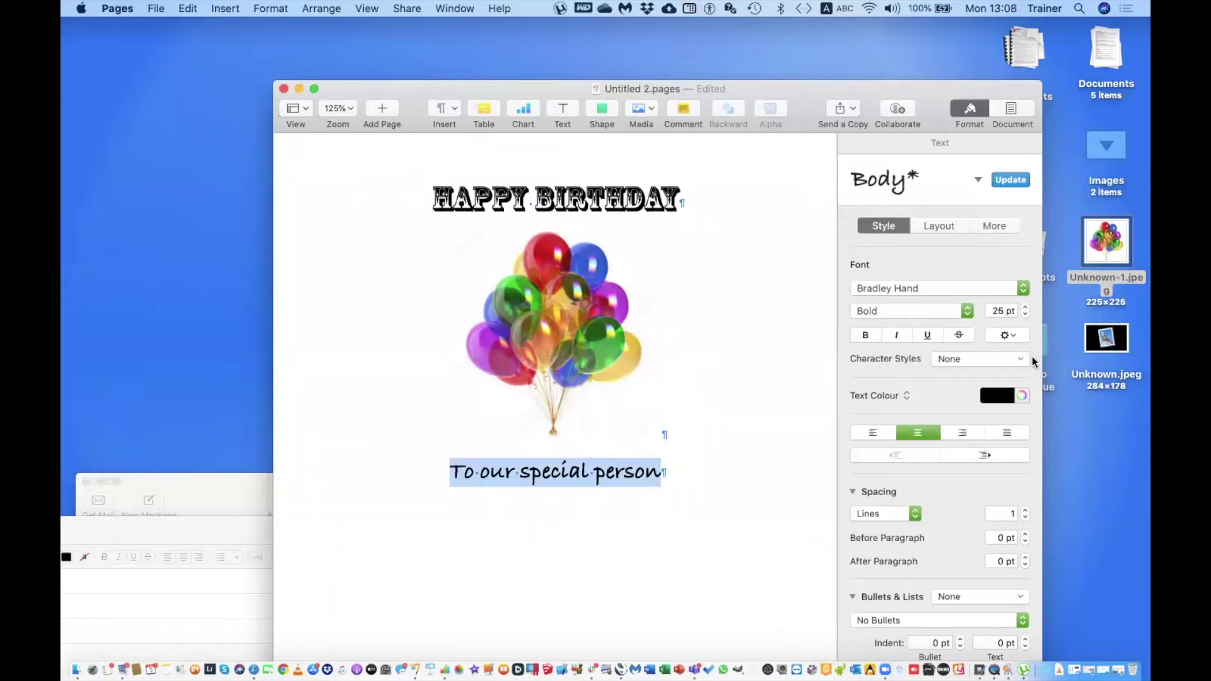
pyautogui.click(1021, 397)
pyautogui.click(599, 207)
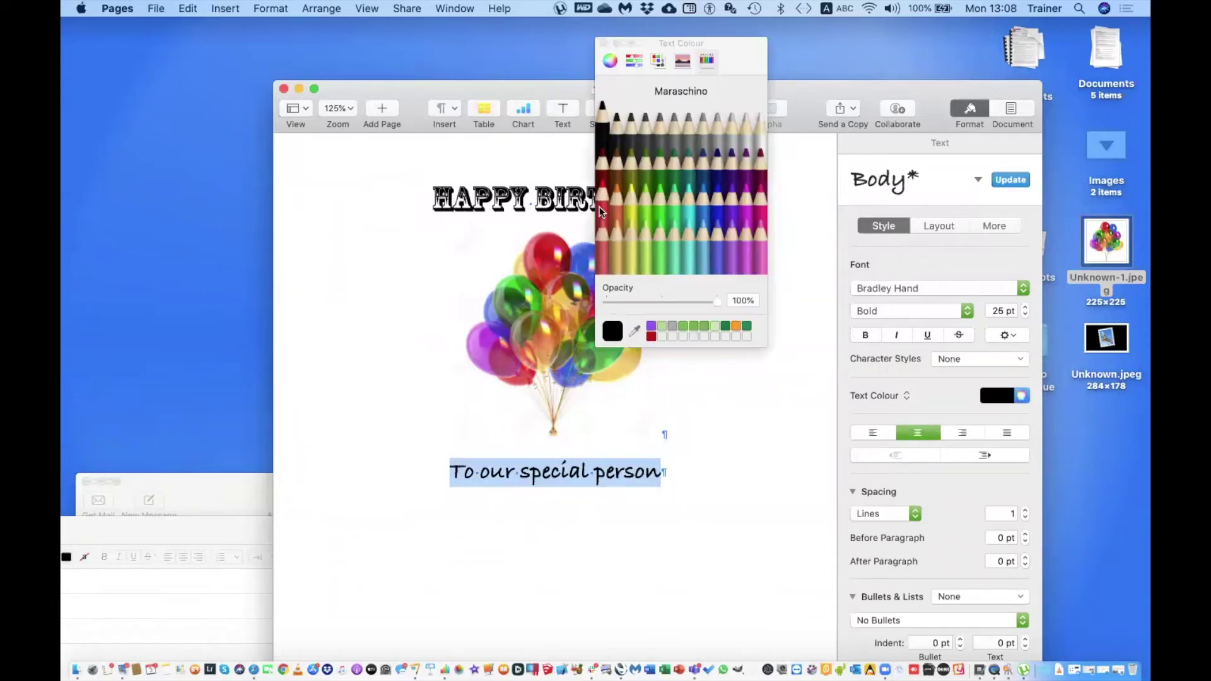
# - Add a line reading "type message here" at 20 pt below "To our special person"
pyautogui.click(671, 479)
pyautogui.press('Return')
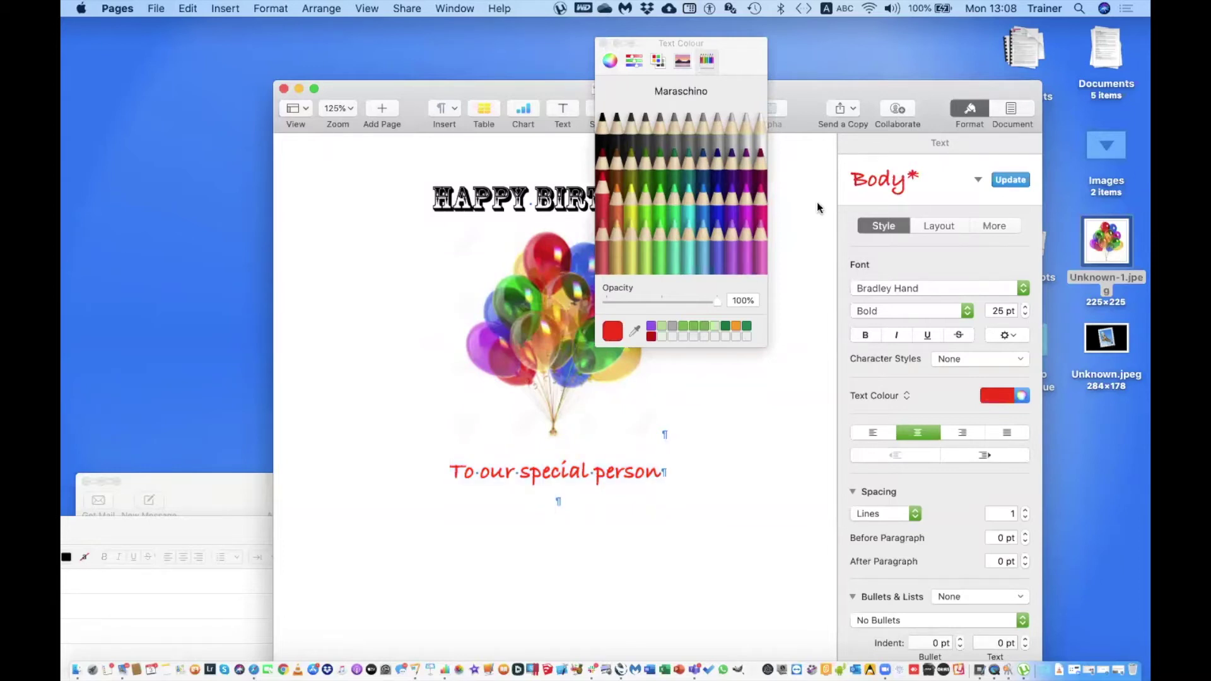
pyautogui.tripleClick(1024, 316)
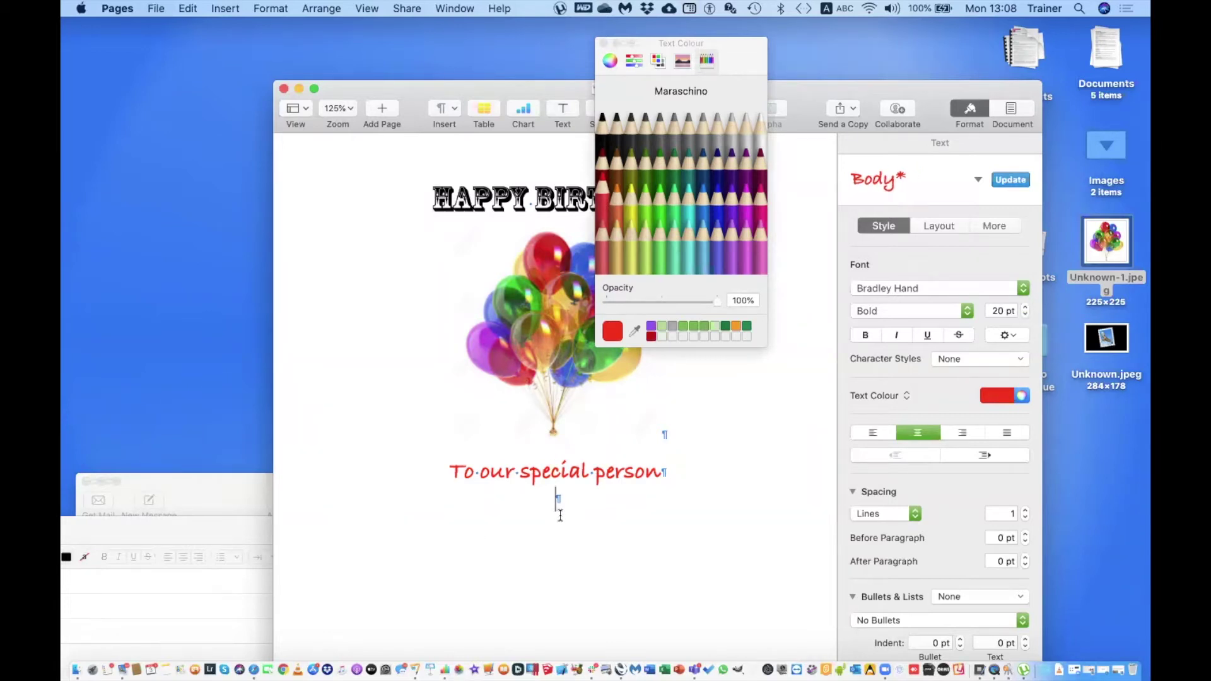
pyautogui.write('Type')
pyautogui.press('BackSpace')
pyautogui.press('BackSpace')
pyautogui.press('BackSpace')
pyautogui.press('BackSpace')
pyautogui.write('type message ')
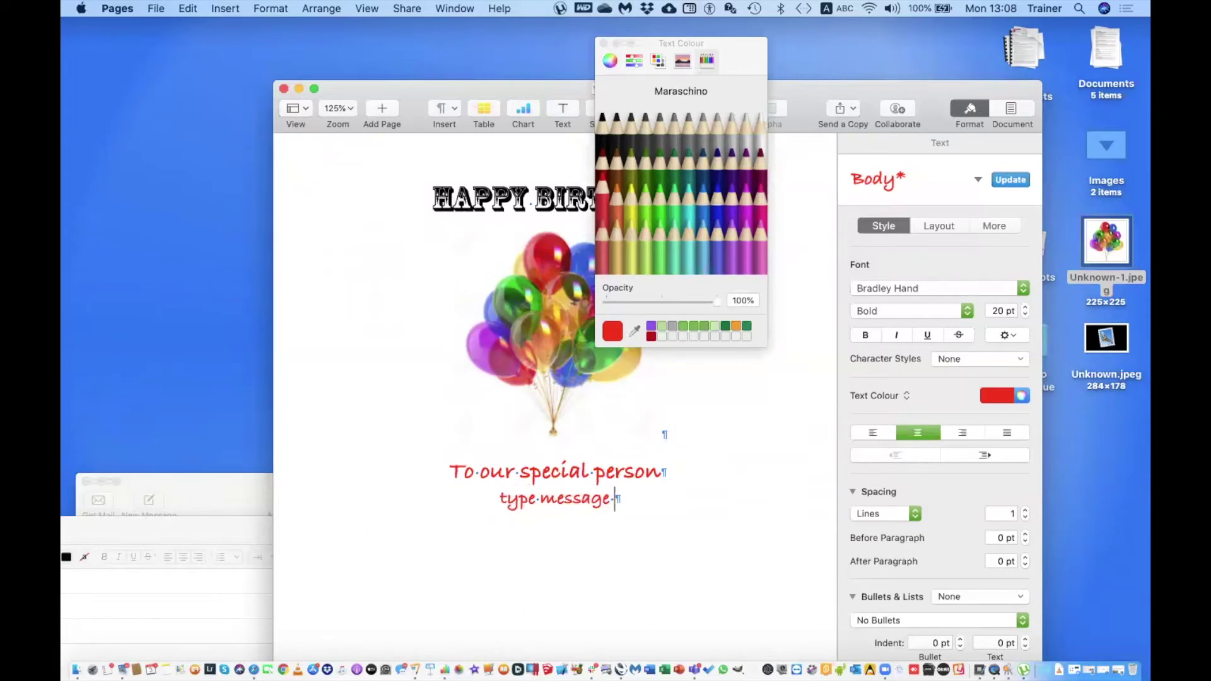
pyautogui.write('her')
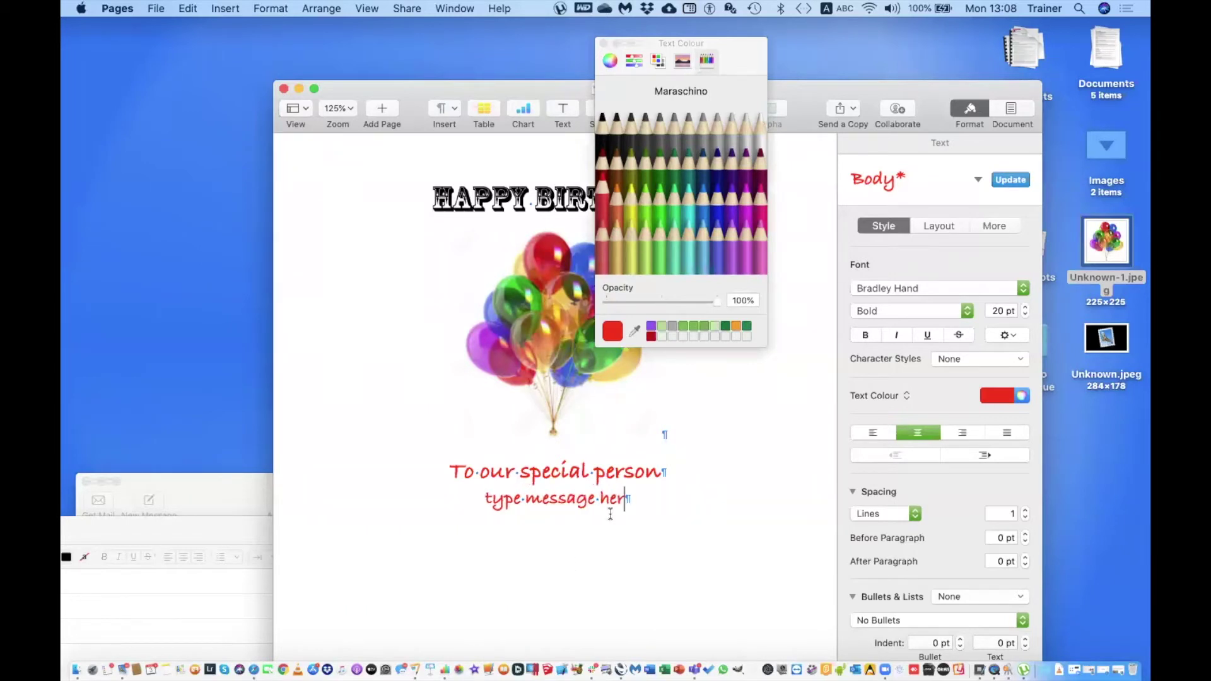
pyautogui.write('e')
# - Change the text colour of the "type message here" line to orange
pyautogui.moveTo(433, 508); pyautogui.dragTo(629, 501)
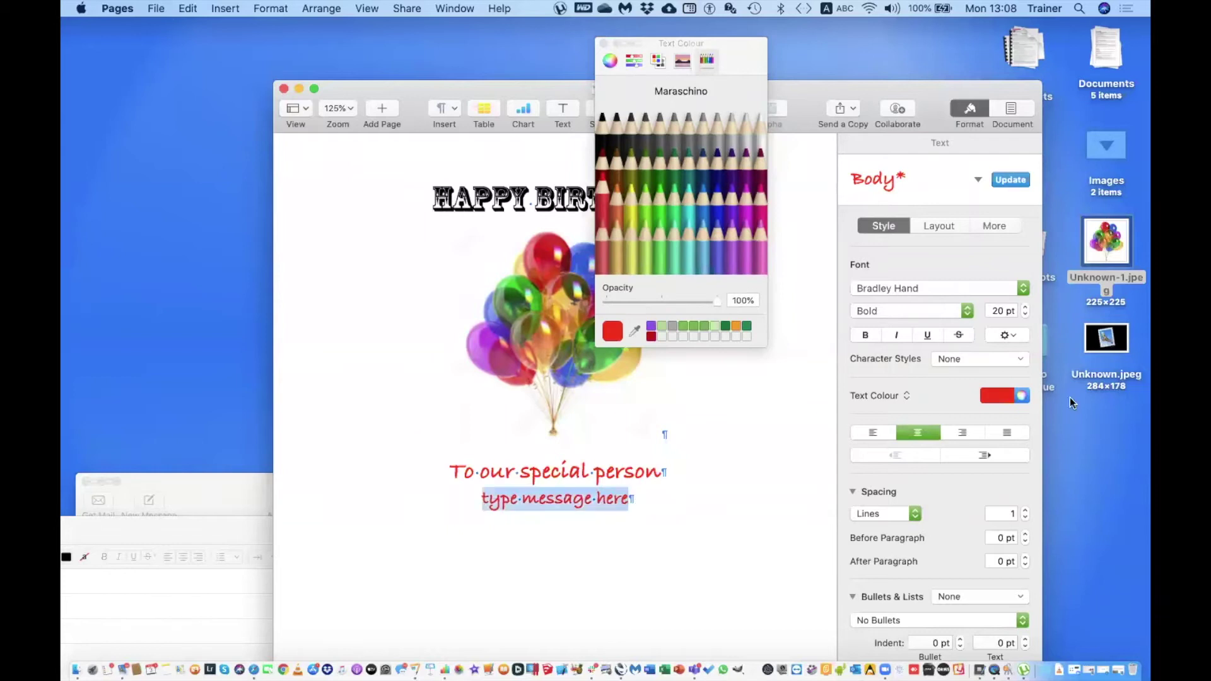
pyautogui.click(1018, 398)
pyautogui.click(1005, 396)
pyautogui.click(1023, 460)
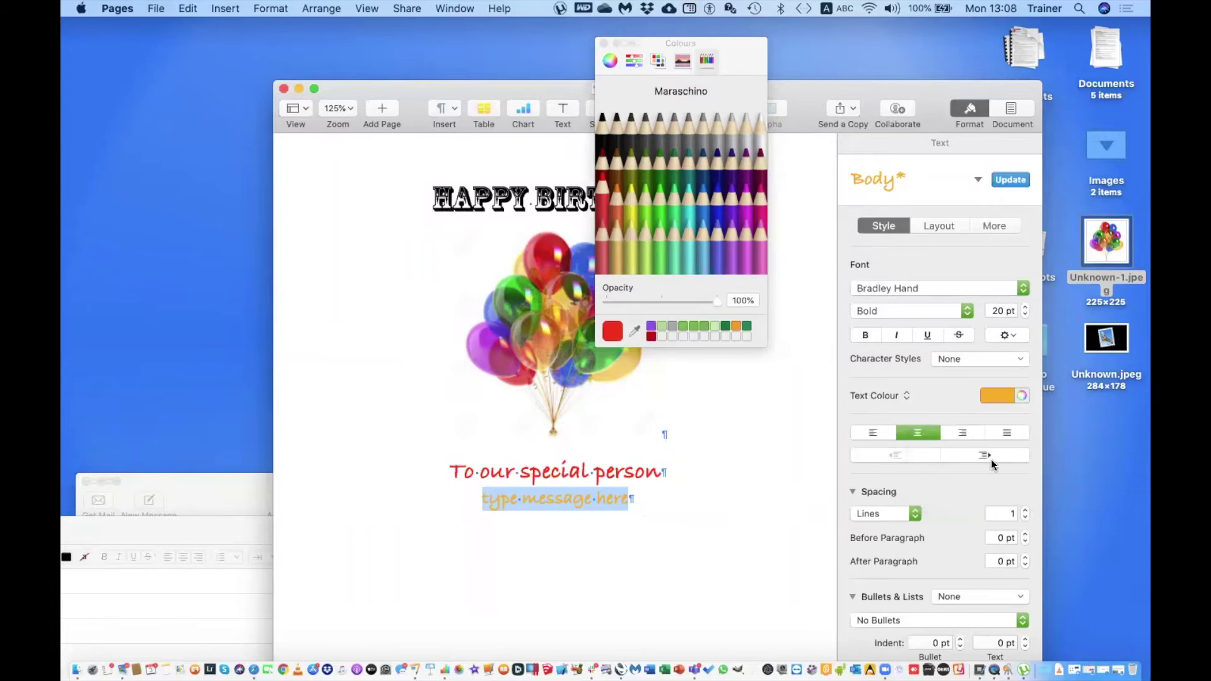
# - Colour the "Happy Birthday" heading dark blue and close the colour picker
pyautogui.click(649, 525)
pyautogui.moveTo(442, 199); pyautogui.dragTo(599, 202)
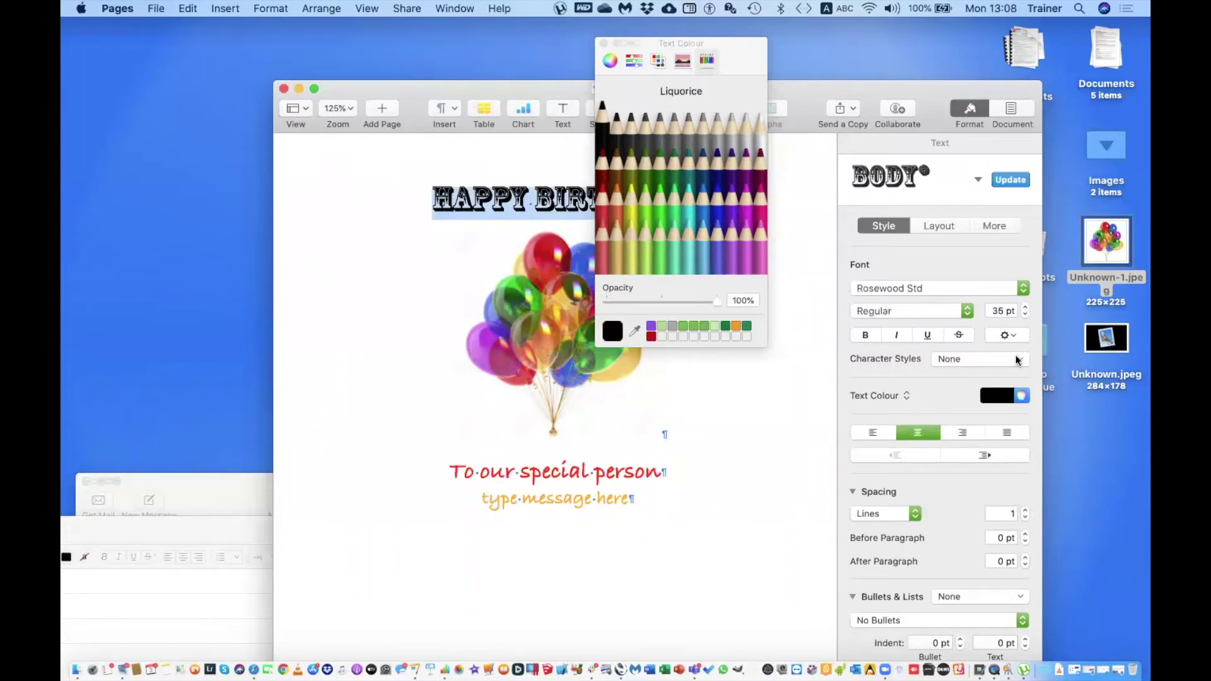
pyautogui.click(1020, 396)
pyautogui.click(1002, 396)
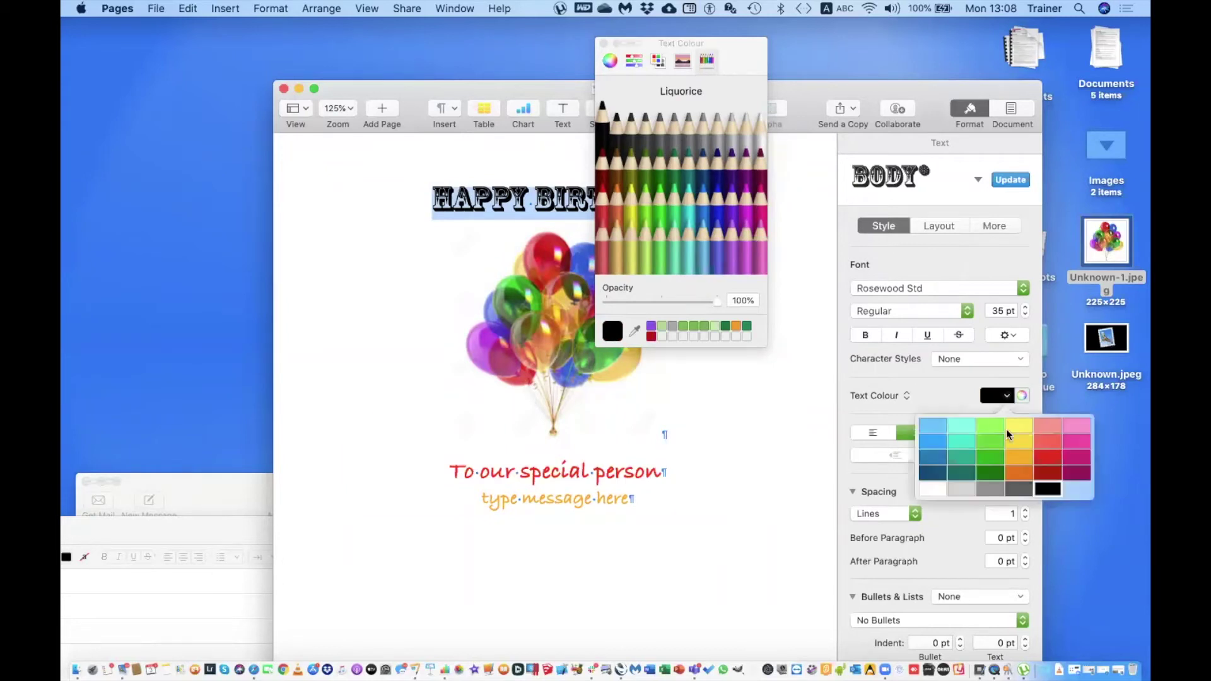
pyautogui.click(934, 464)
pyautogui.click(727, 497)
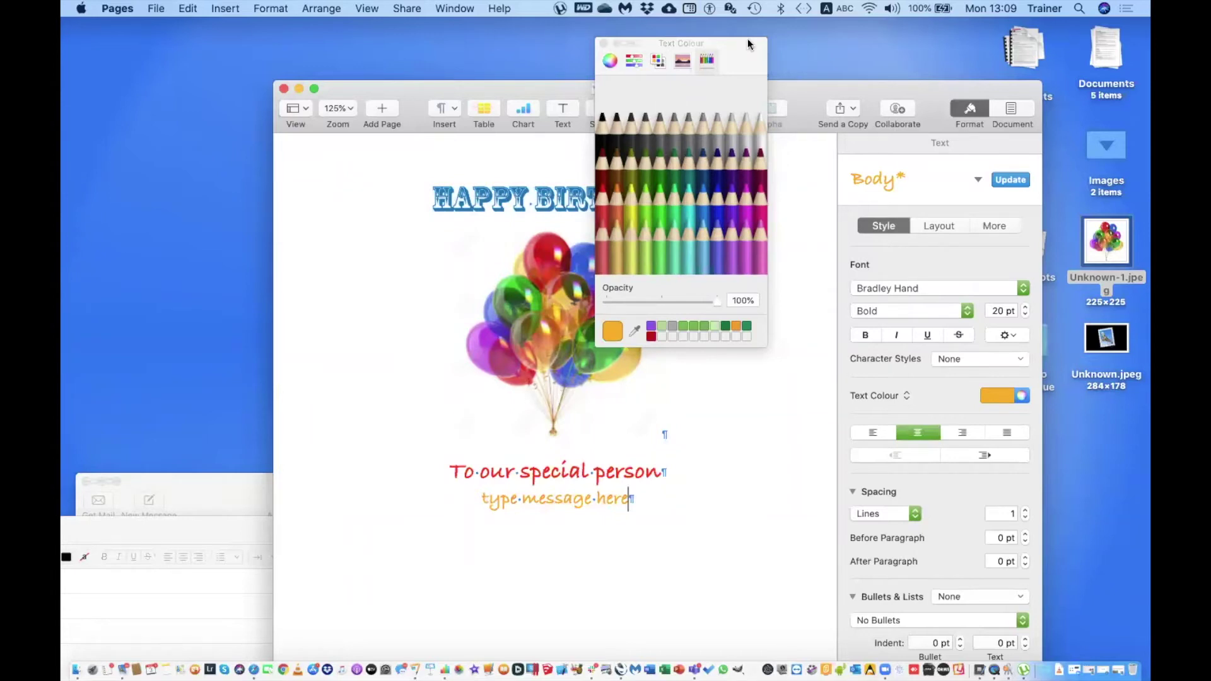
pyautogui.click(626, 51)
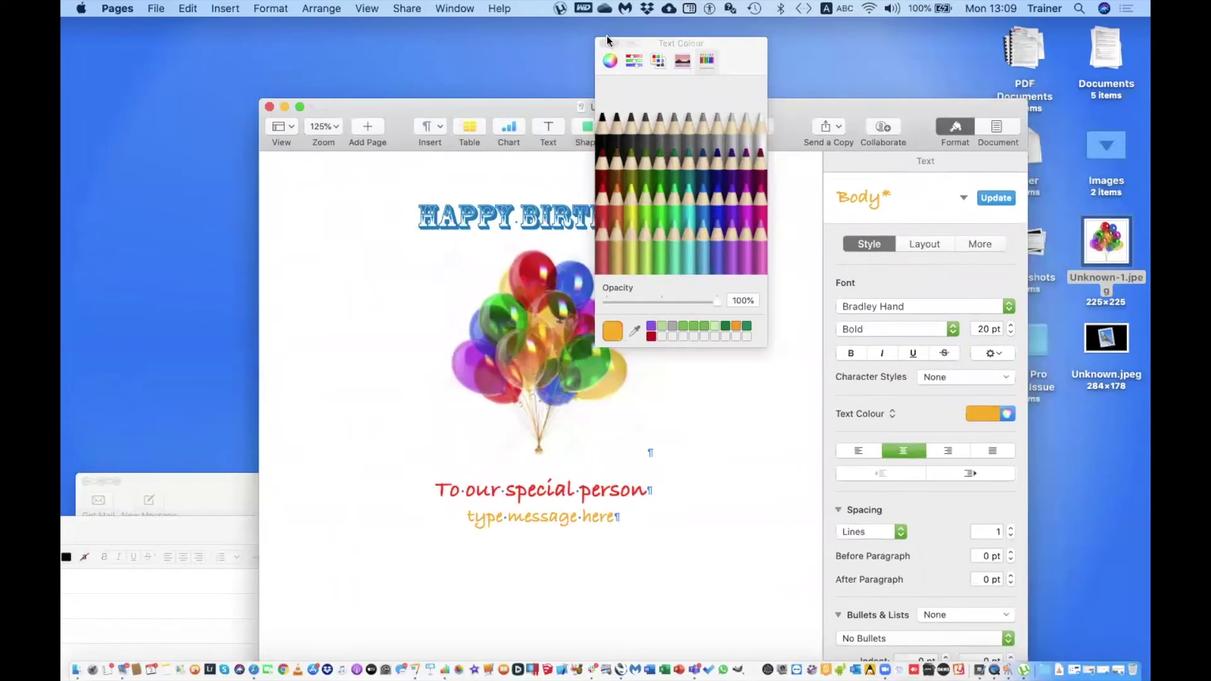
pyautogui.press('super+w')
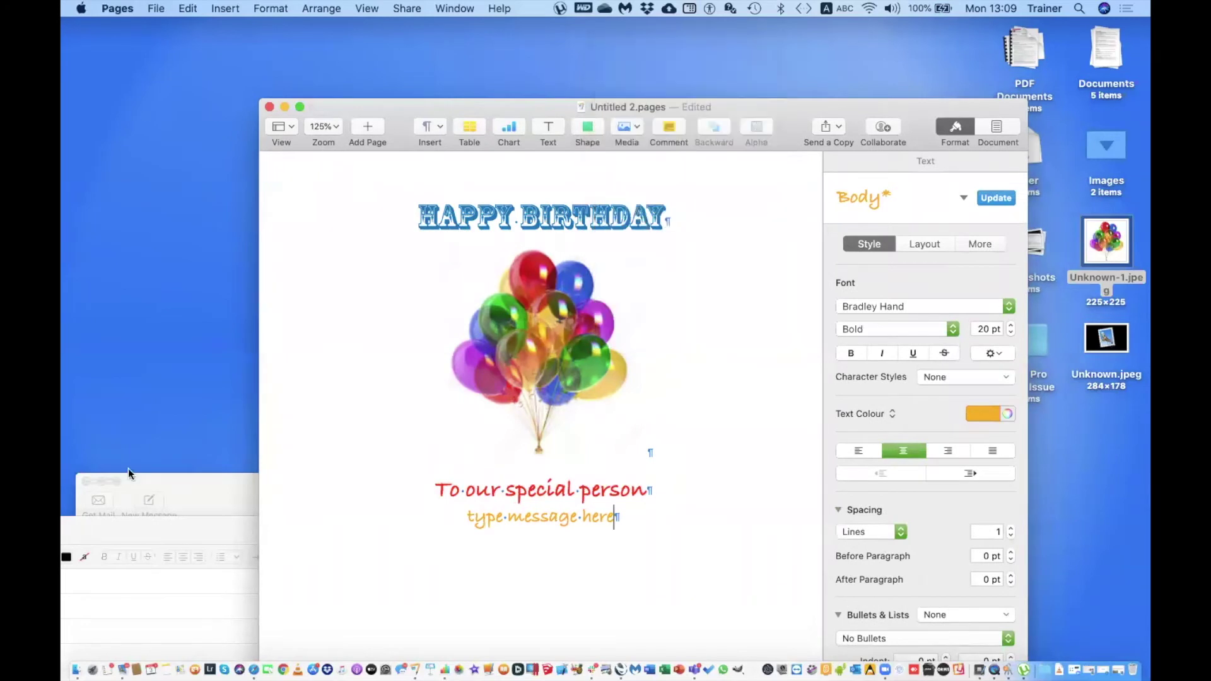
# - Copy the whole birthday card, from the "Happy Birthday" heading to the "type message here" line
pyautogui.moveTo(410, 208); pyautogui.dragTo(639, 548)
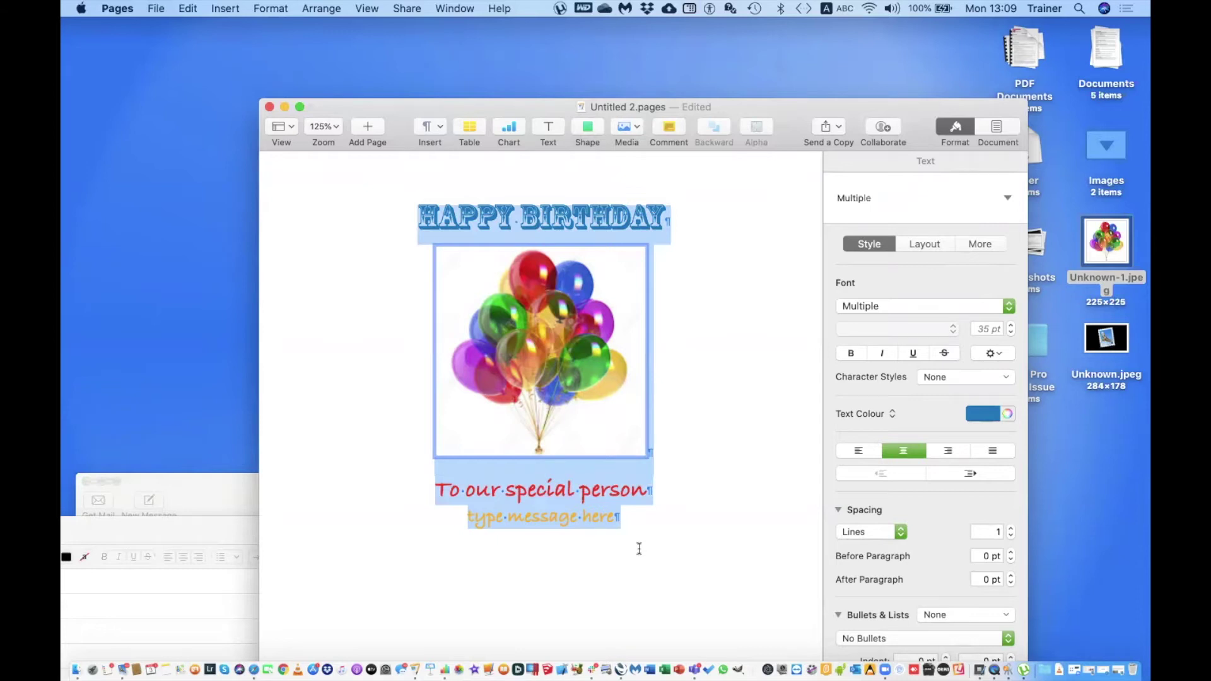
pyautogui.click(192, 13)
pyautogui.click(206, 80)
# - Switch to Mail, close the open "Support Essentials Cape Town" draft and start a new message
pyautogui.click(150, 532)
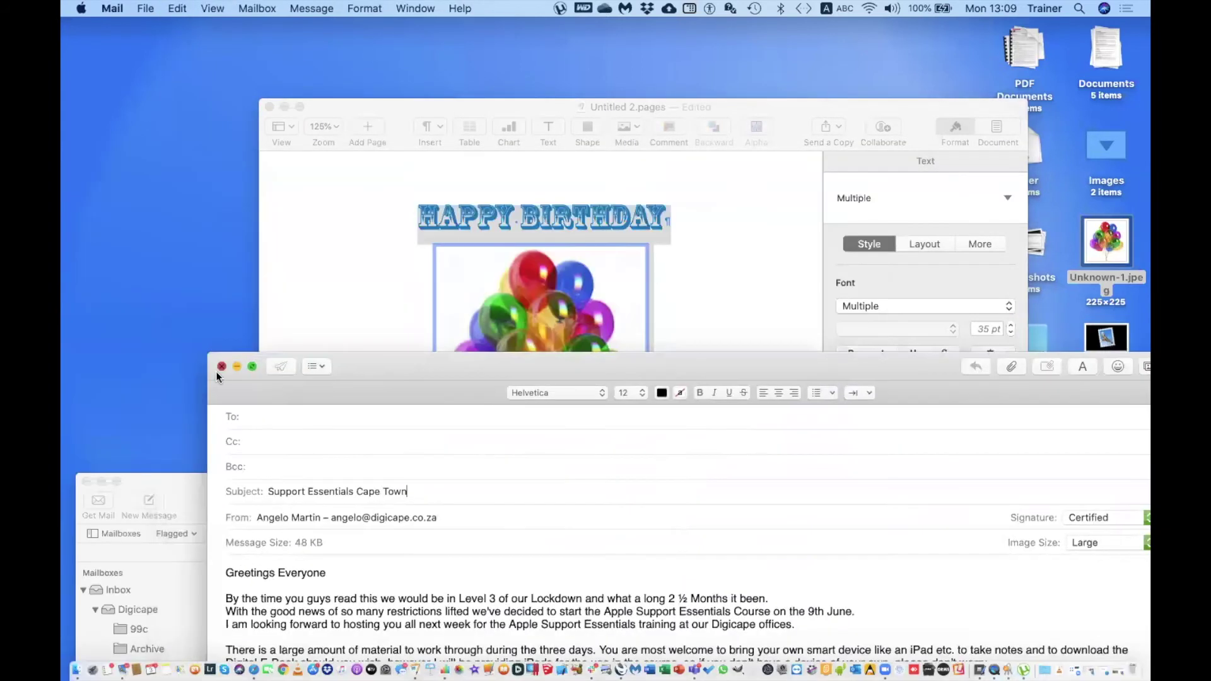
pyautogui.click(221, 363)
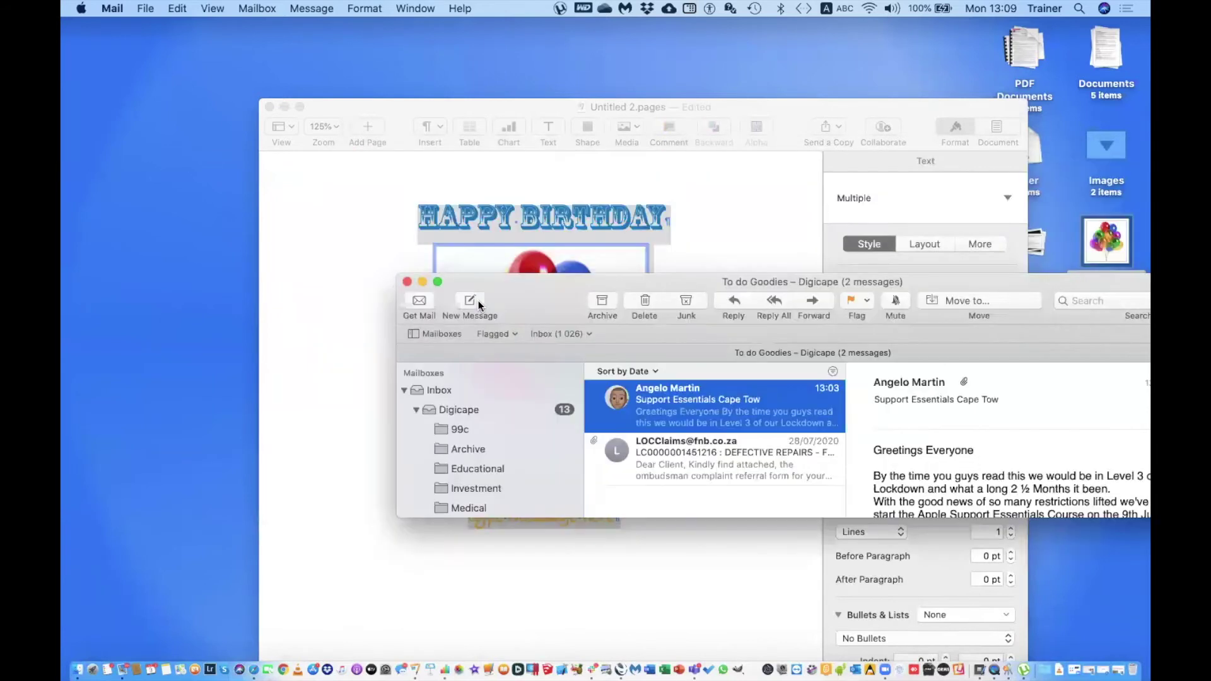
pyautogui.click(478, 300)
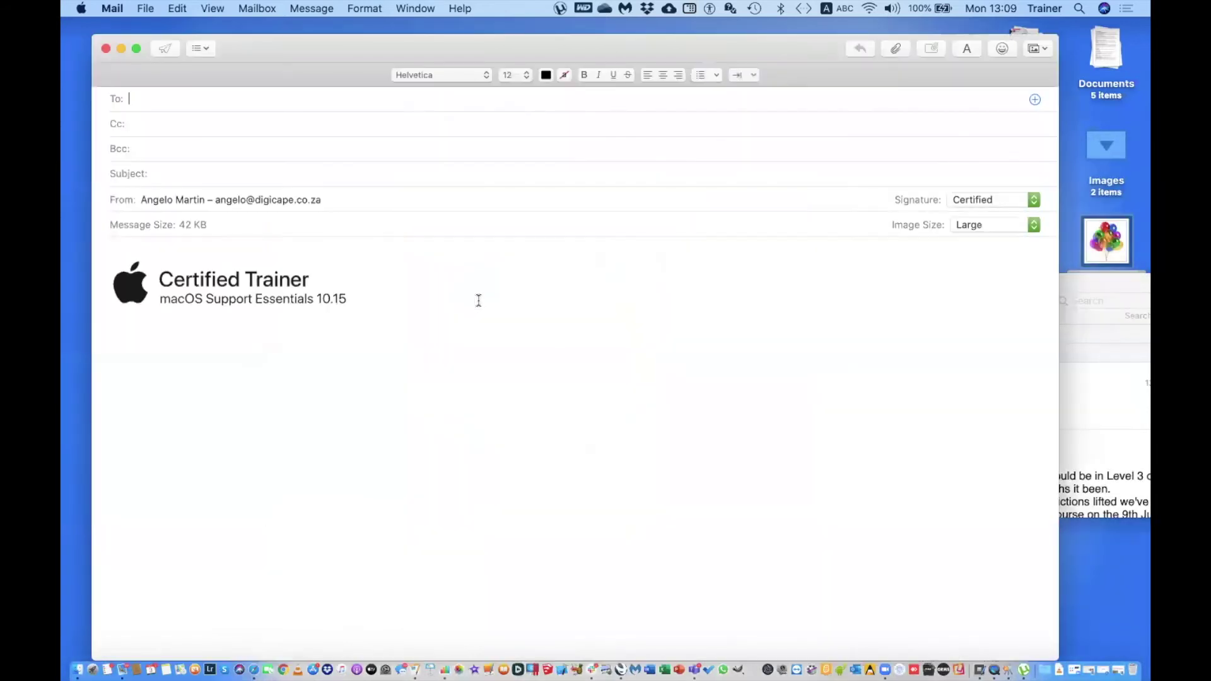
# - Paste the birthday card into the body of the new message and set the signature to None
pyautogui.click(143, 246)
pyautogui.click(171, 7)
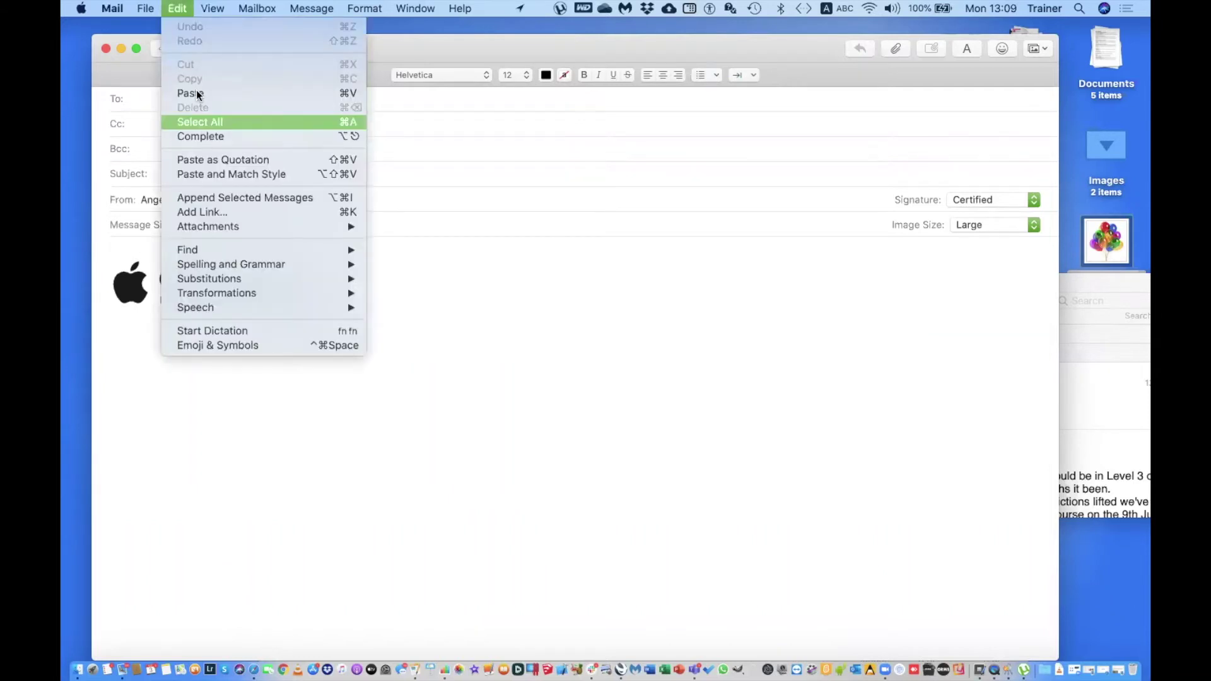
pyautogui.click(196, 92)
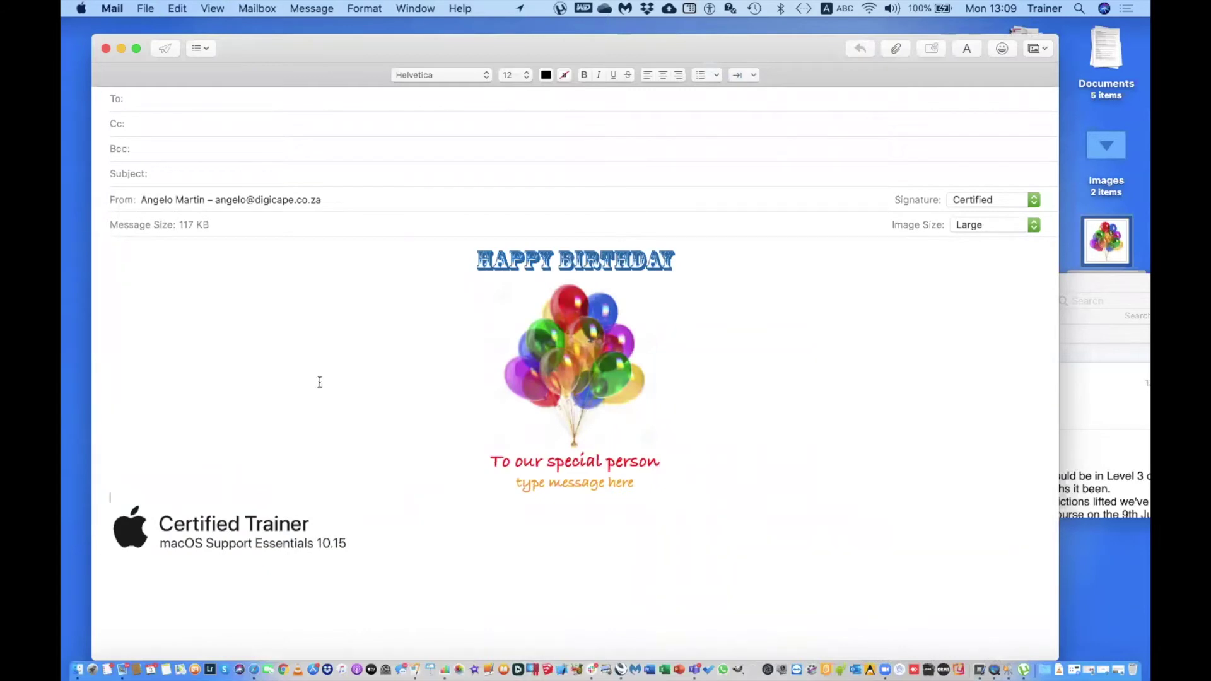
pyautogui.click(1027, 202)
pyautogui.click(982, 180)
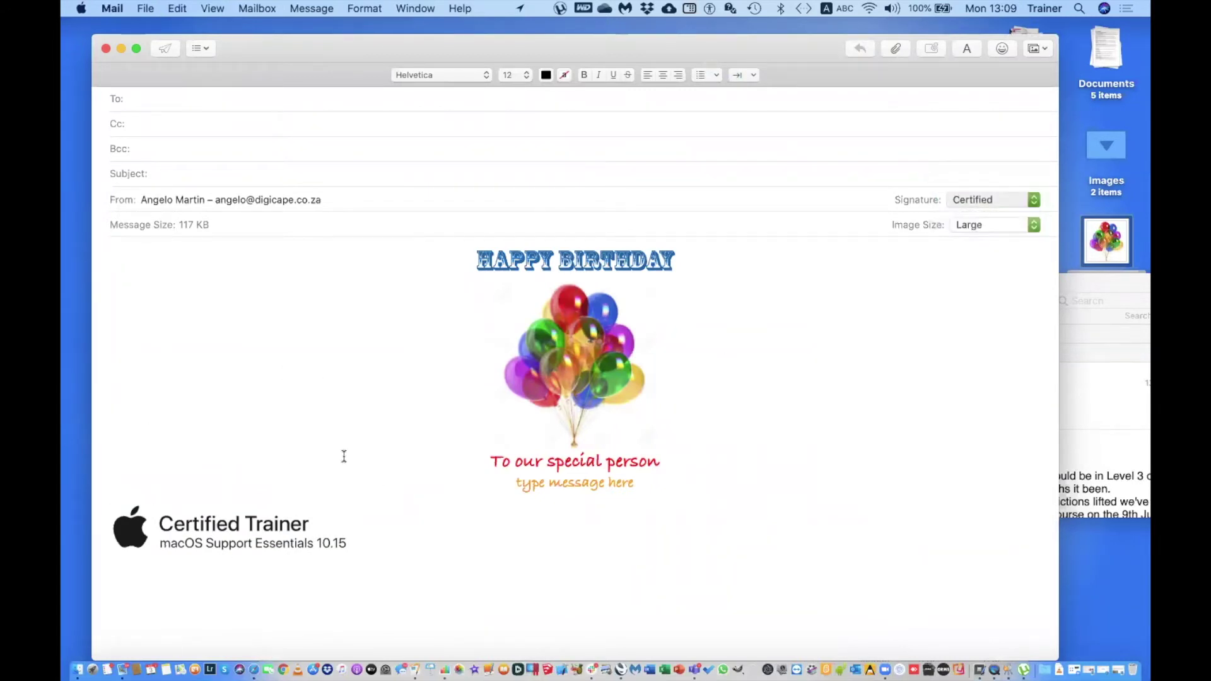
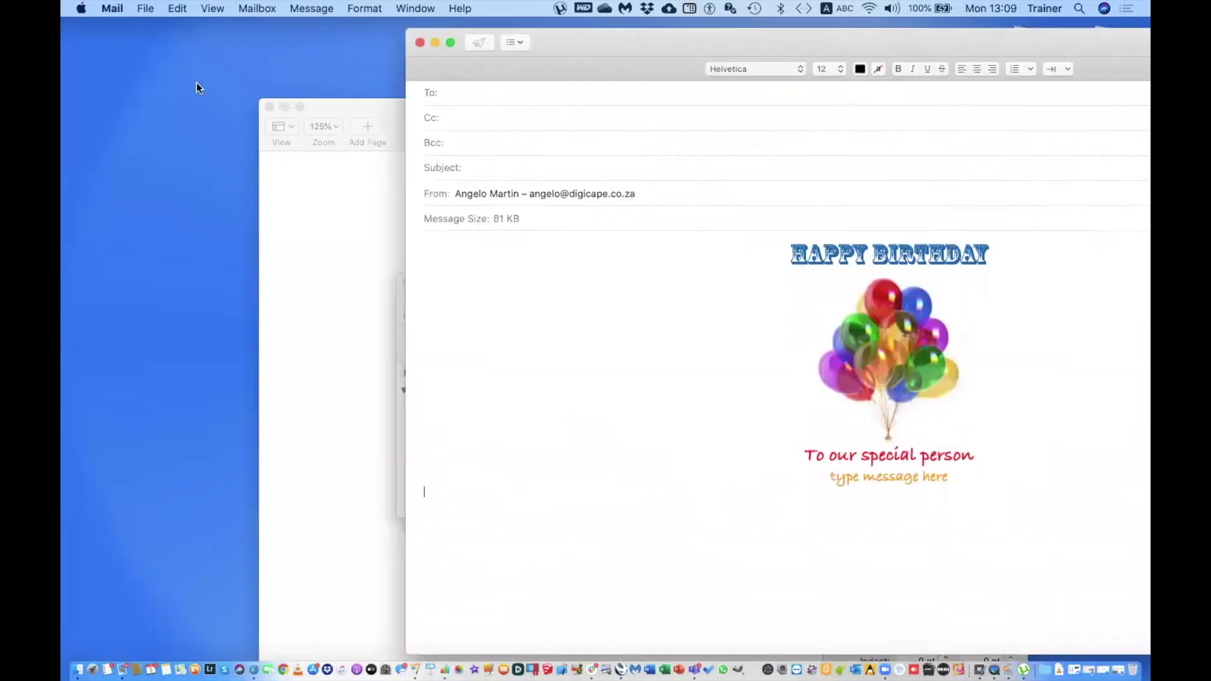
# - Open a new viewer window and select the saved birthday card draft in the Digicape Drafts mailbox
pyautogui.click(140, 8)
pyautogui.click(153, 43)
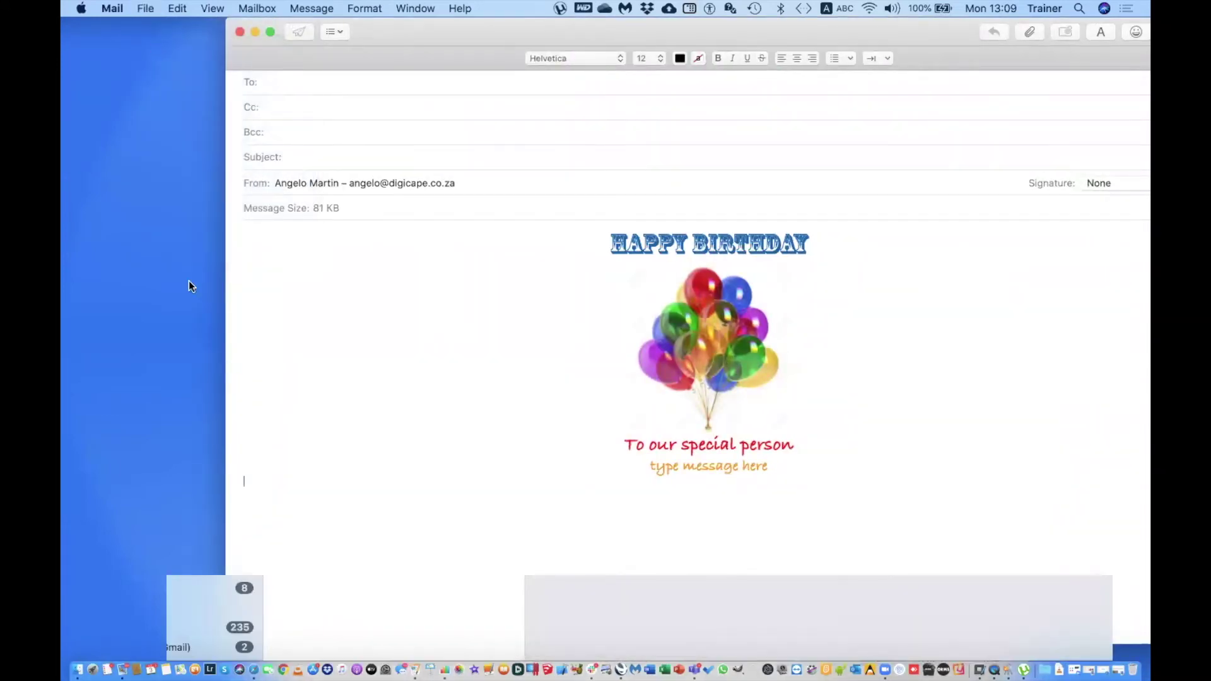
pyautogui.scroll(-4, 120, 516)
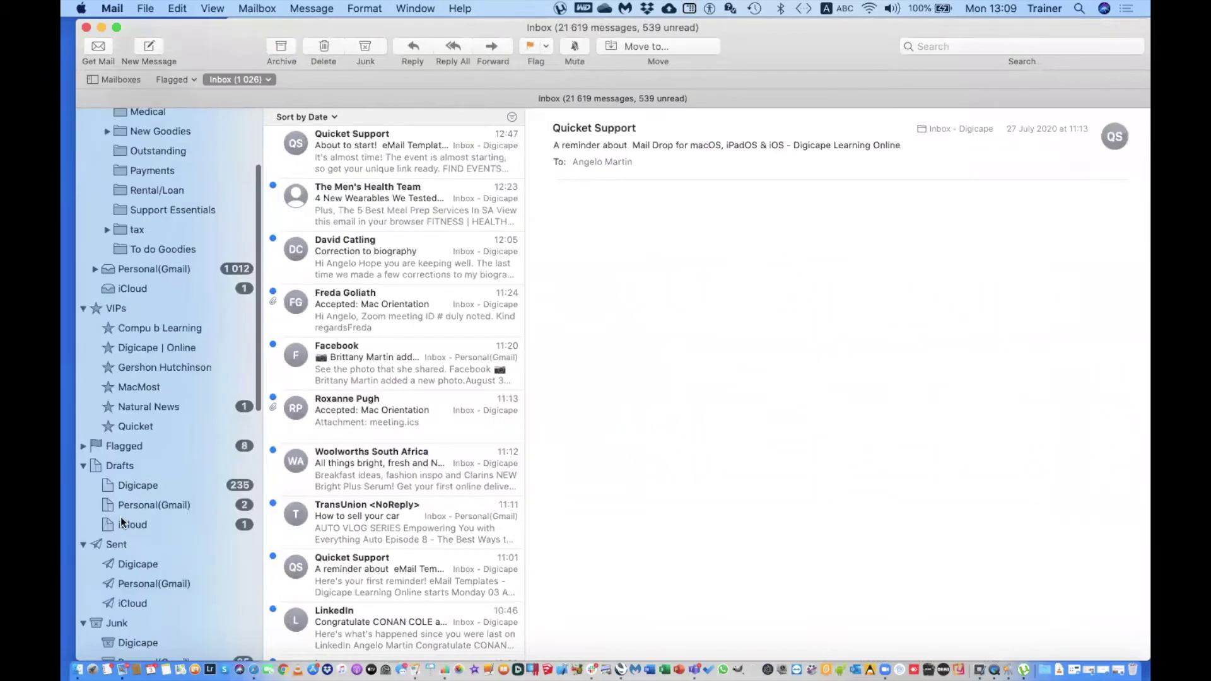
pyautogui.scroll(-3, 119, 517)
pyautogui.click(150, 418)
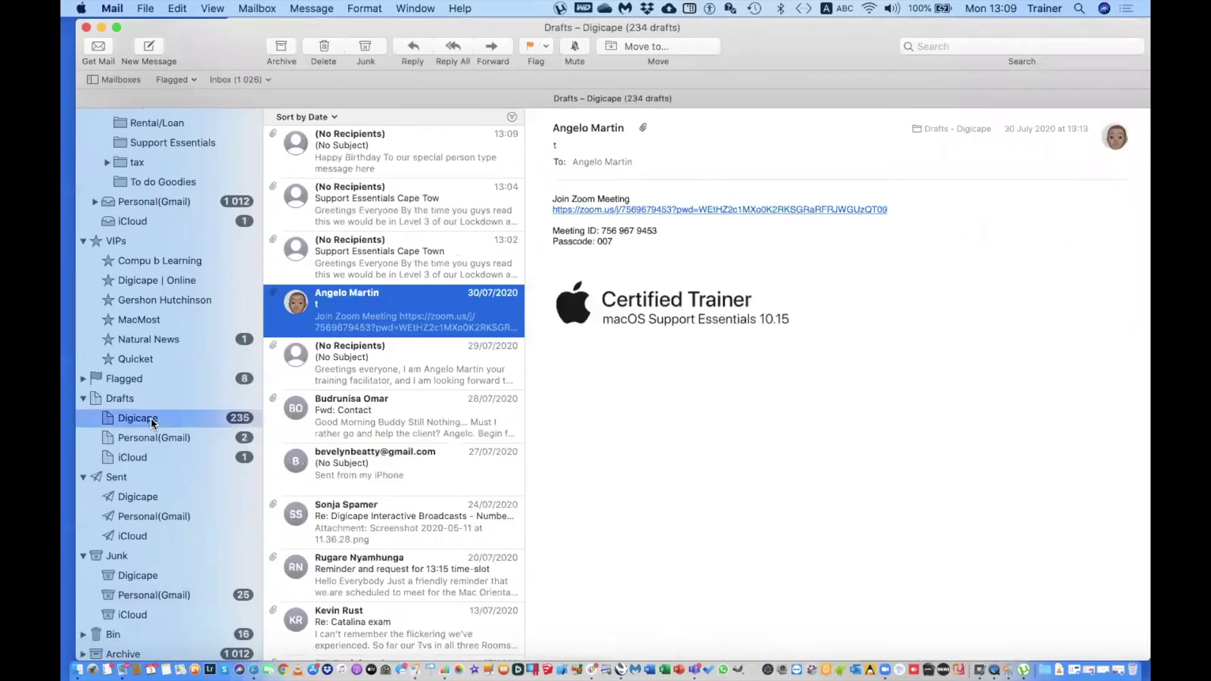
pyautogui.click(379, 164)
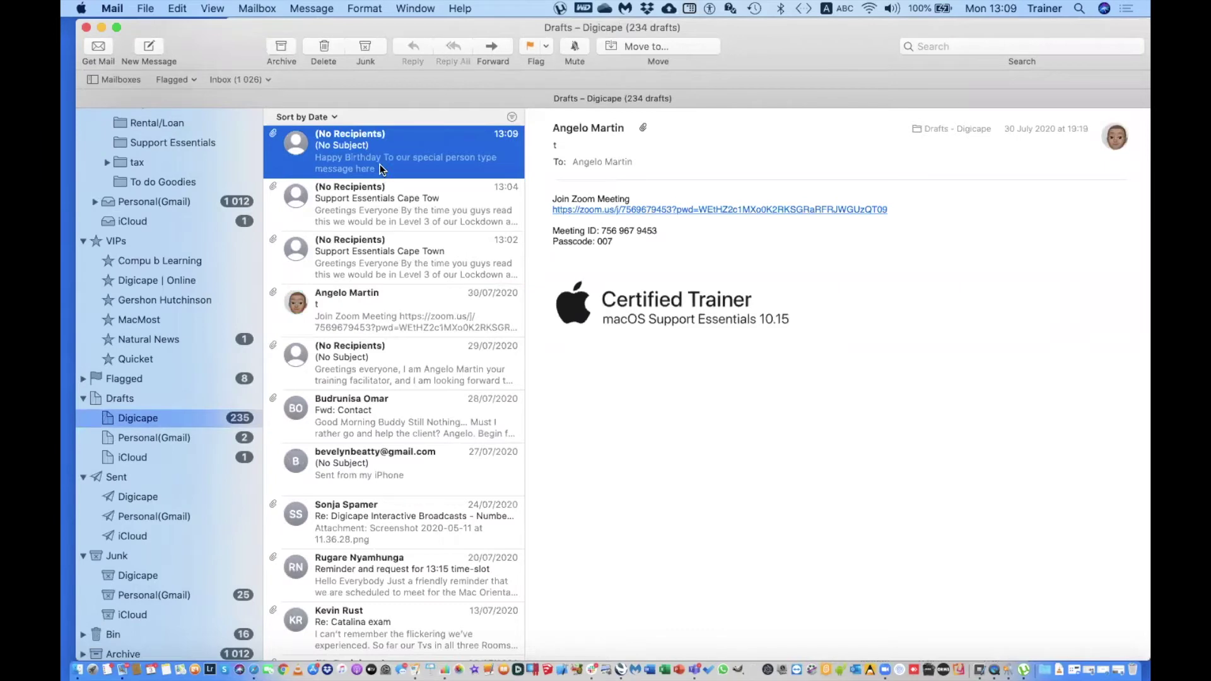
# - Move the birthday card draft to the "To do Goodies" folder and display it there
pyautogui.scroll(2, 153, 251)
pyautogui.scroll(4, 153, 251)
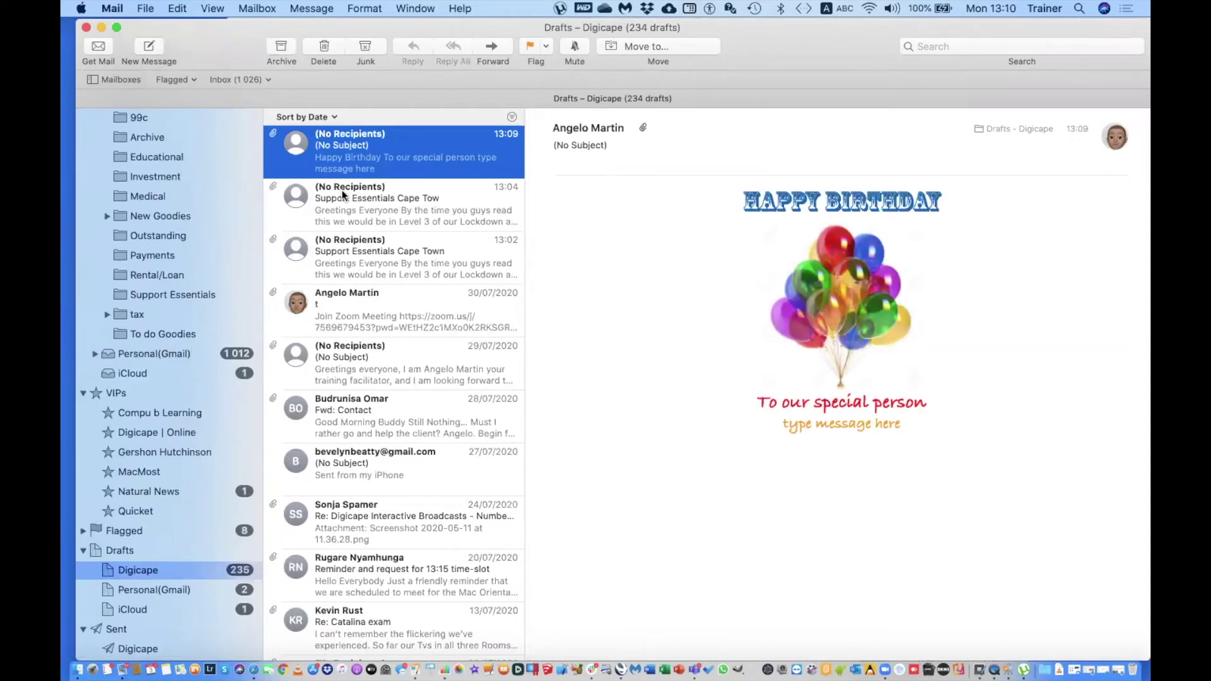
pyautogui.moveTo(331, 146); pyautogui.dragTo(155, 335)
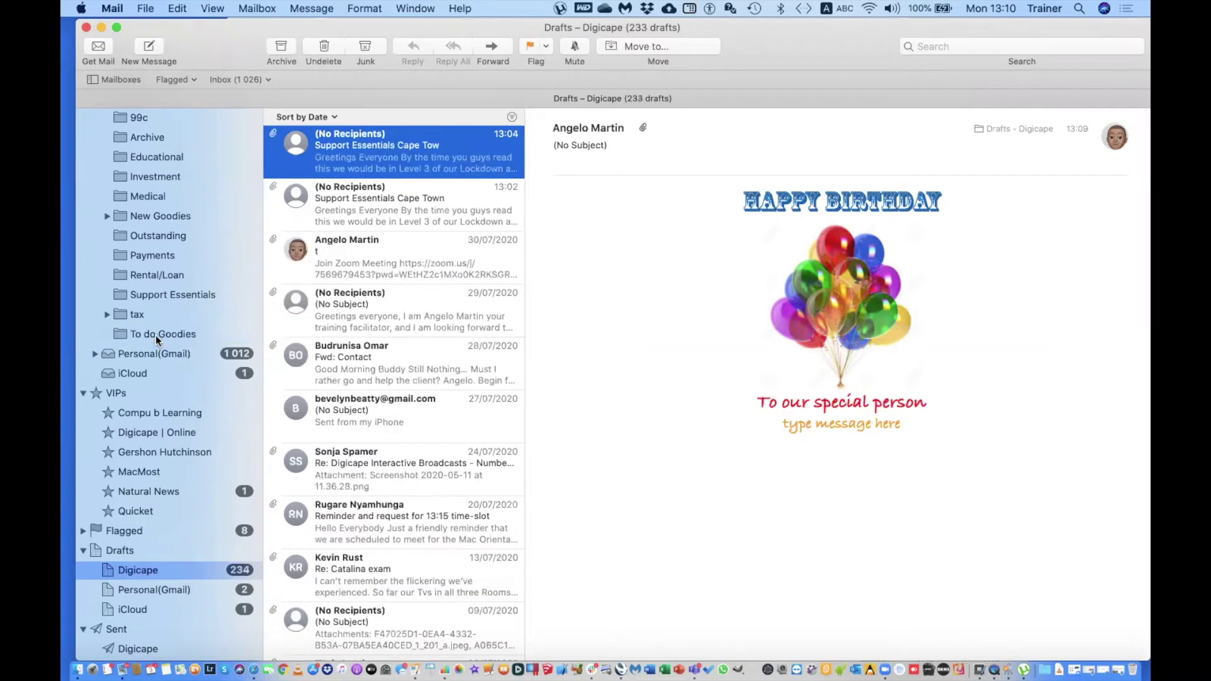
pyautogui.click(155, 335)
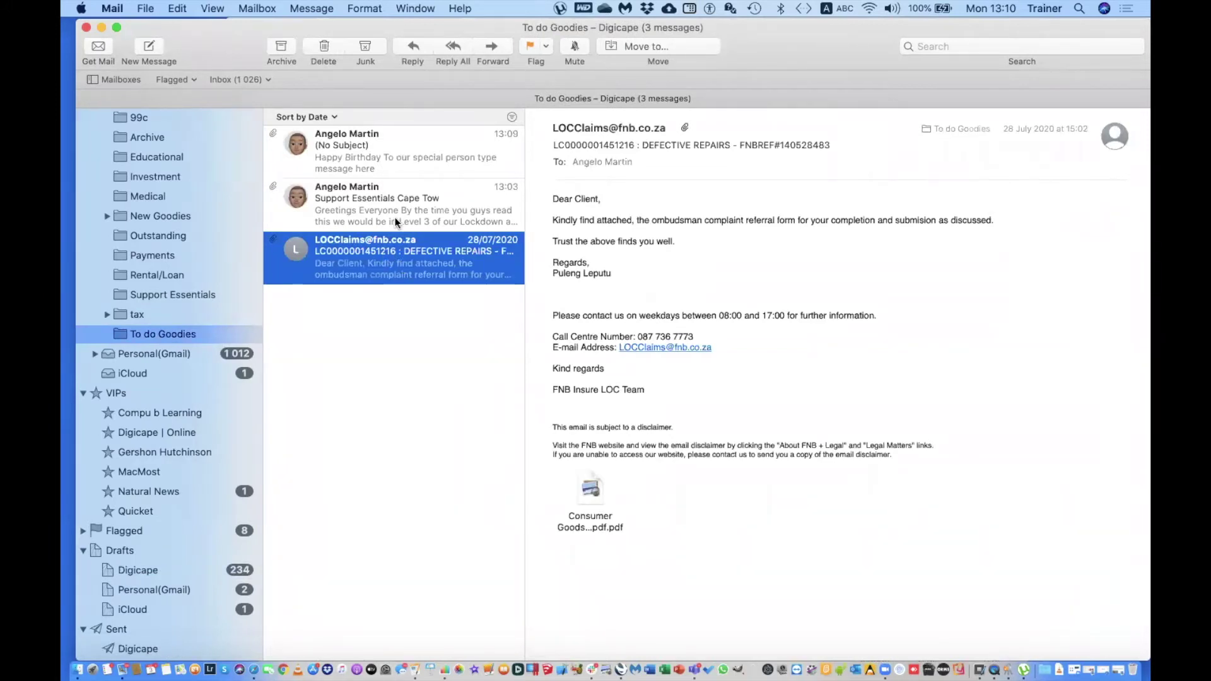
pyautogui.click(373, 156)
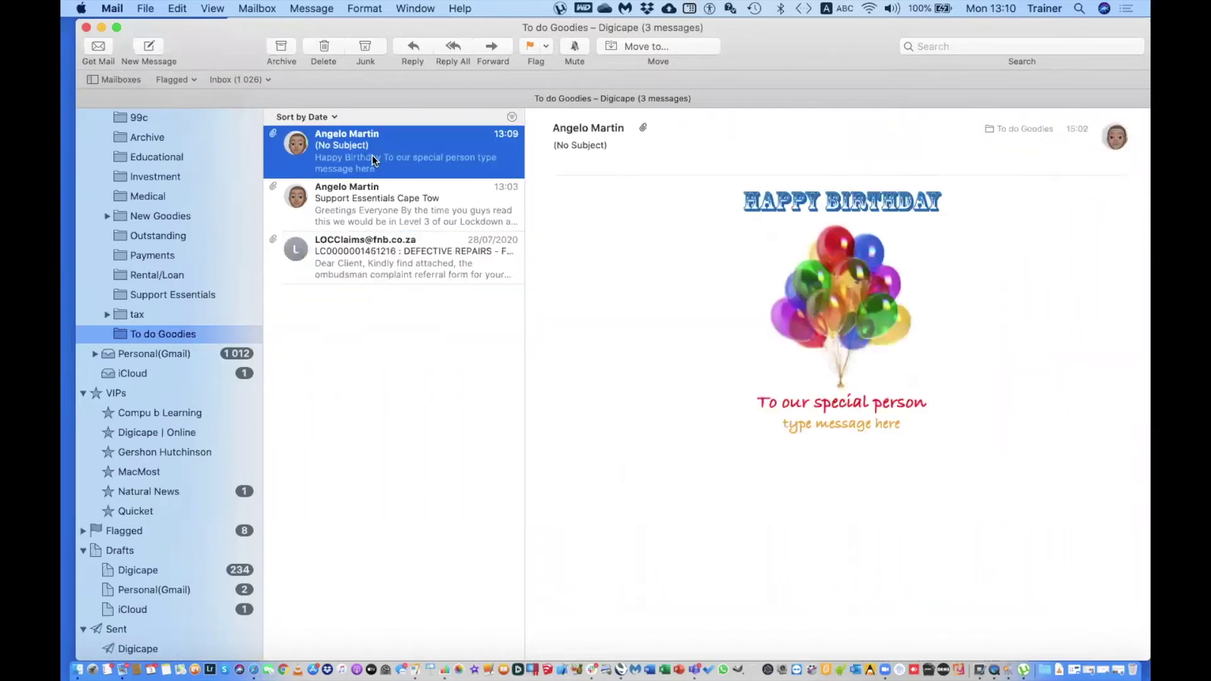
# - Open a reusable copy of the birthday message with Send Again, select its "type message here" line and close the copy
pyautogui.click(363, 9)
pyautogui.moveTo(295, 7)
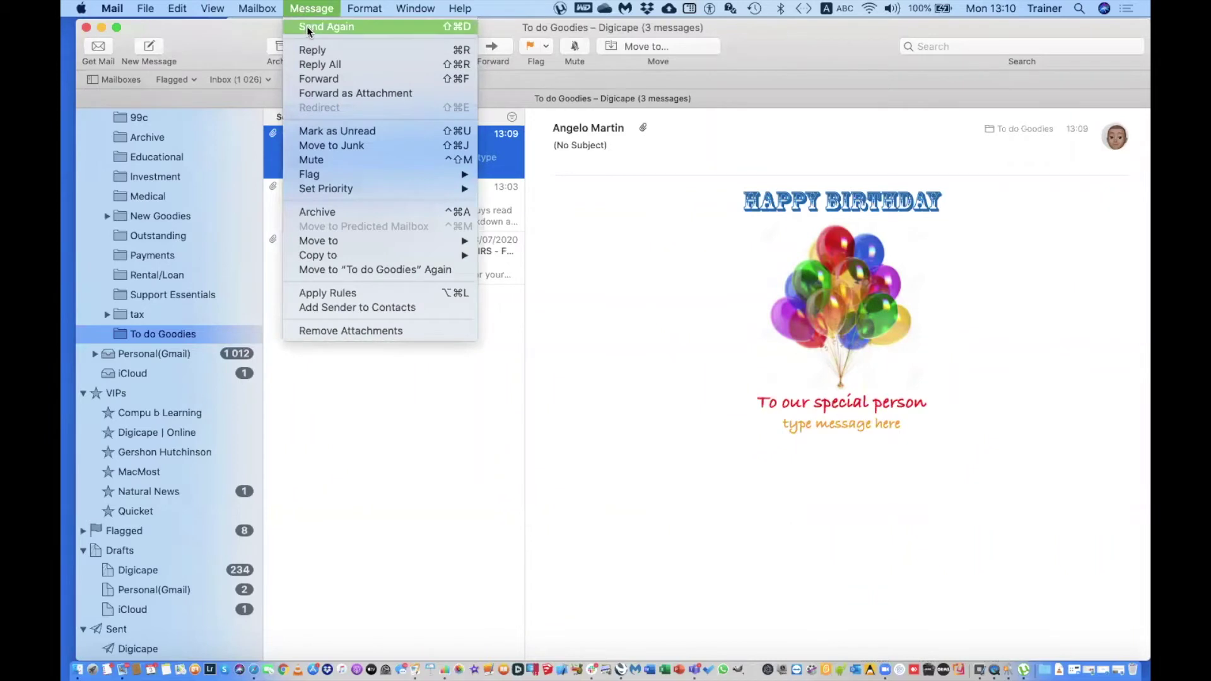
pyautogui.click(309, 29)
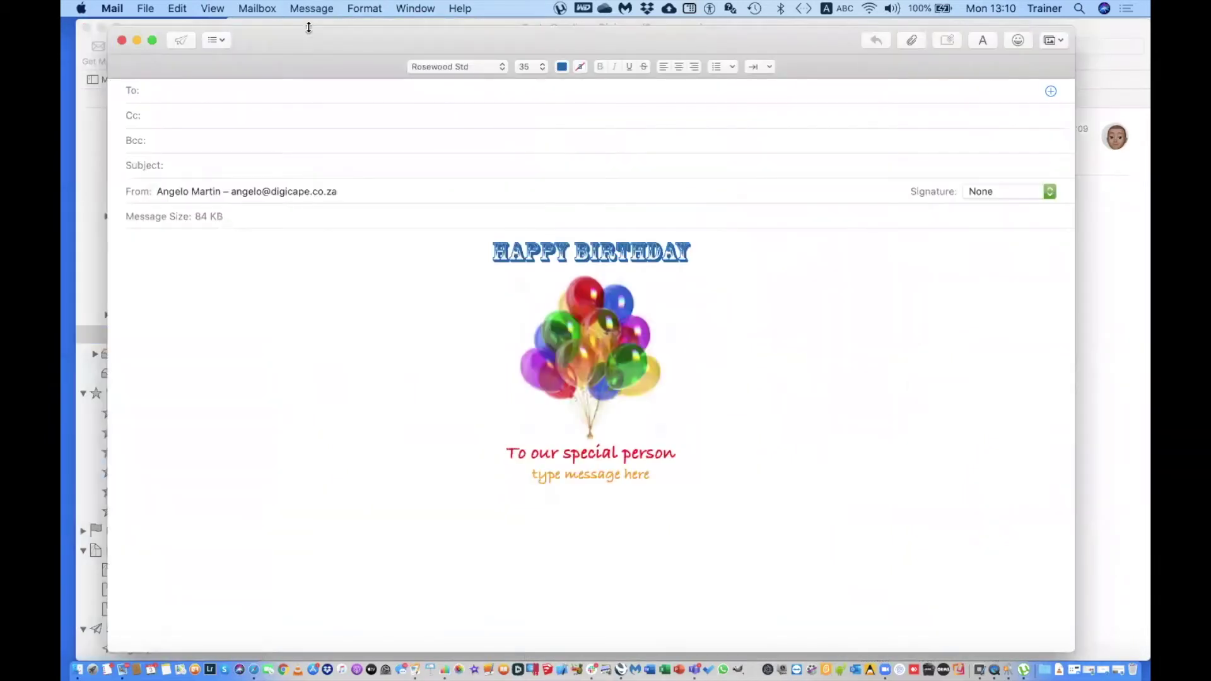
pyautogui.moveTo(653, 477); pyautogui.dragTo(518, 479)
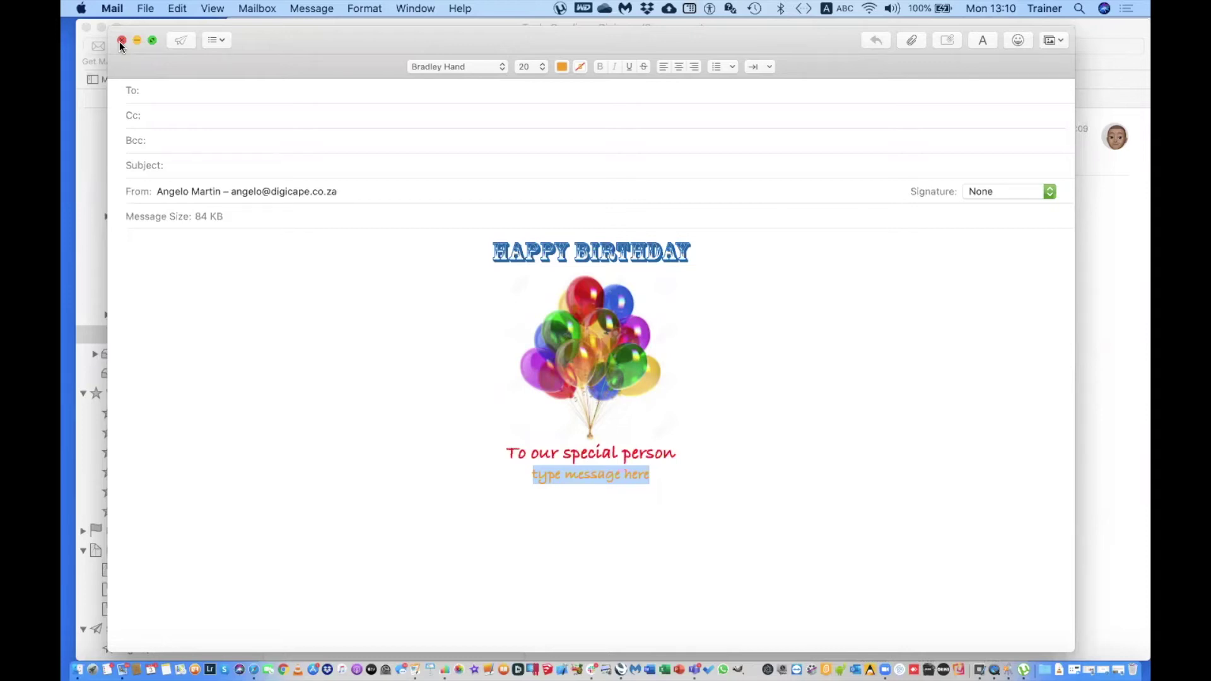
pyautogui.click(121, 41)
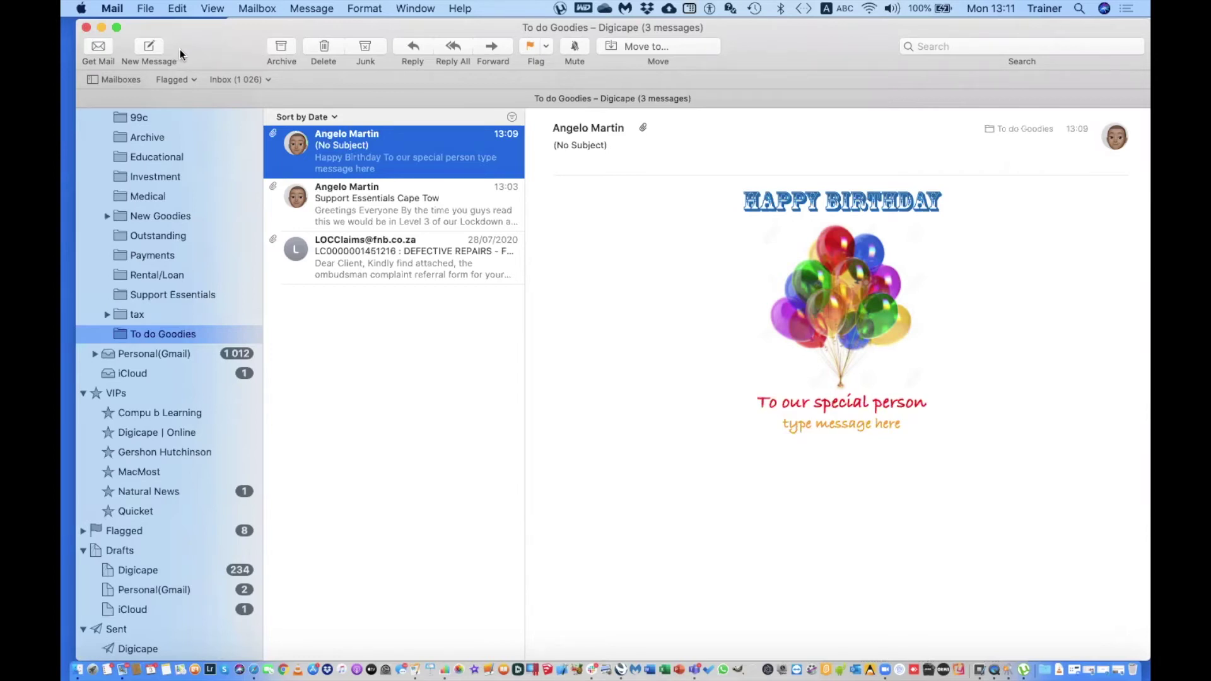
# - Open Mail's General preferences and examine the choices for the default email reader
pyautogui.click(113, 7)
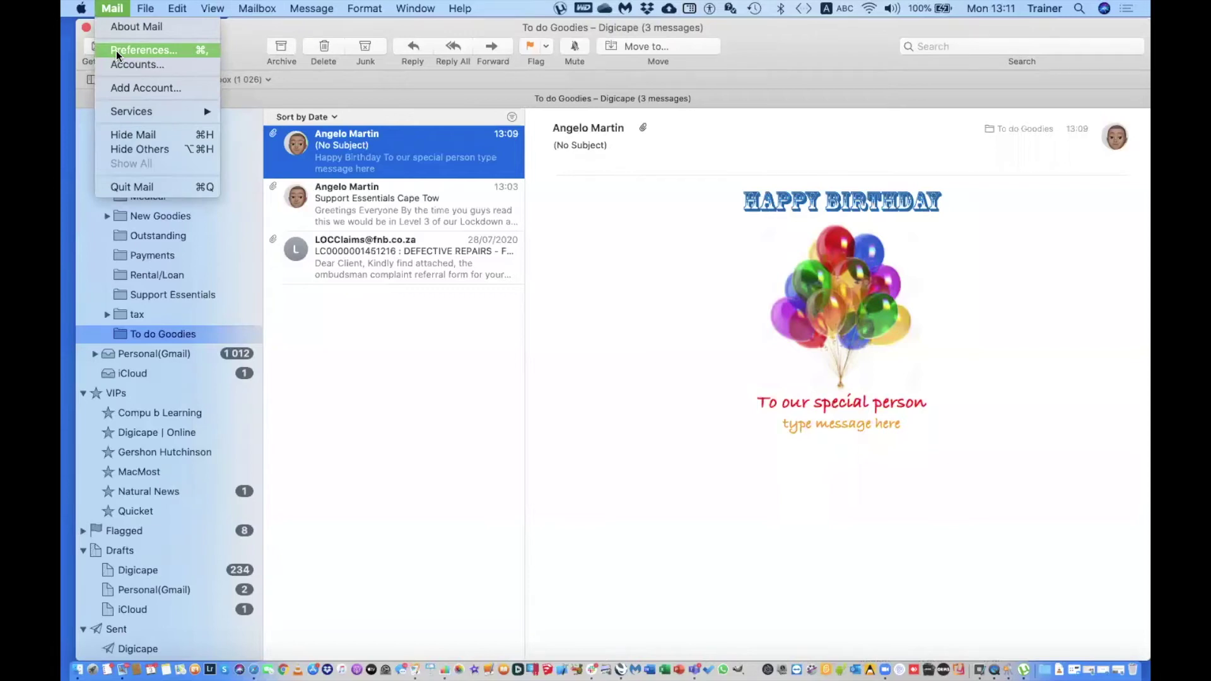
pyautogui.click(116, 50)
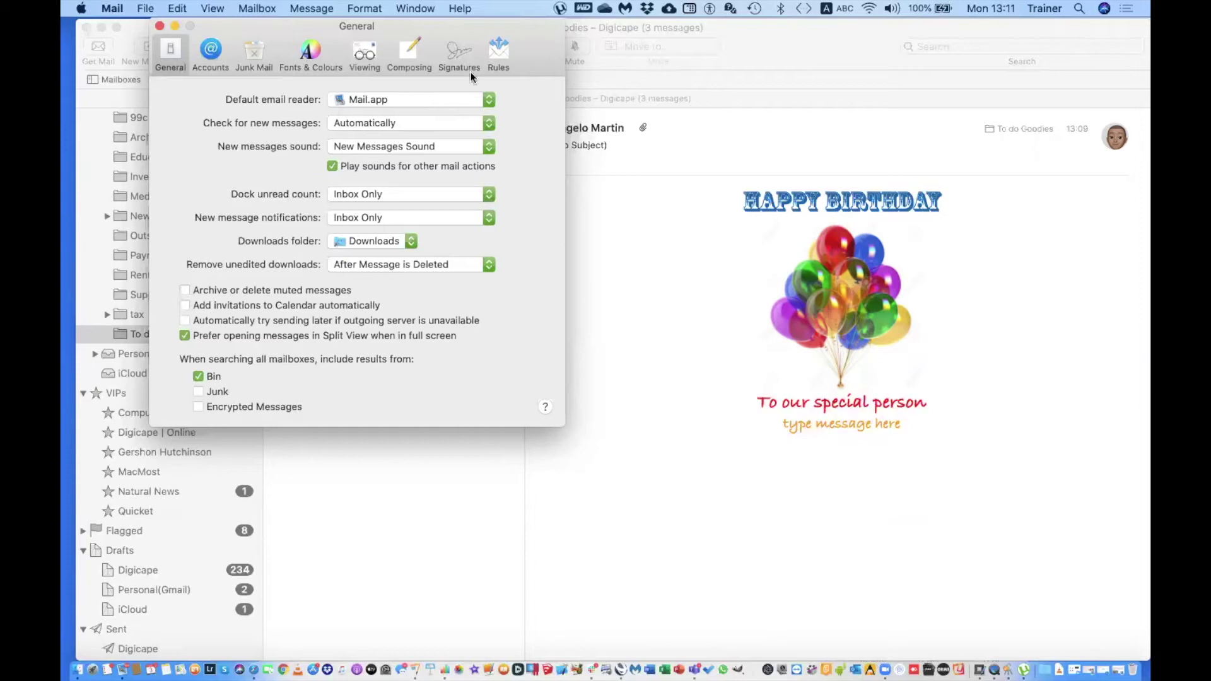
pyautogui.click(432, 101)
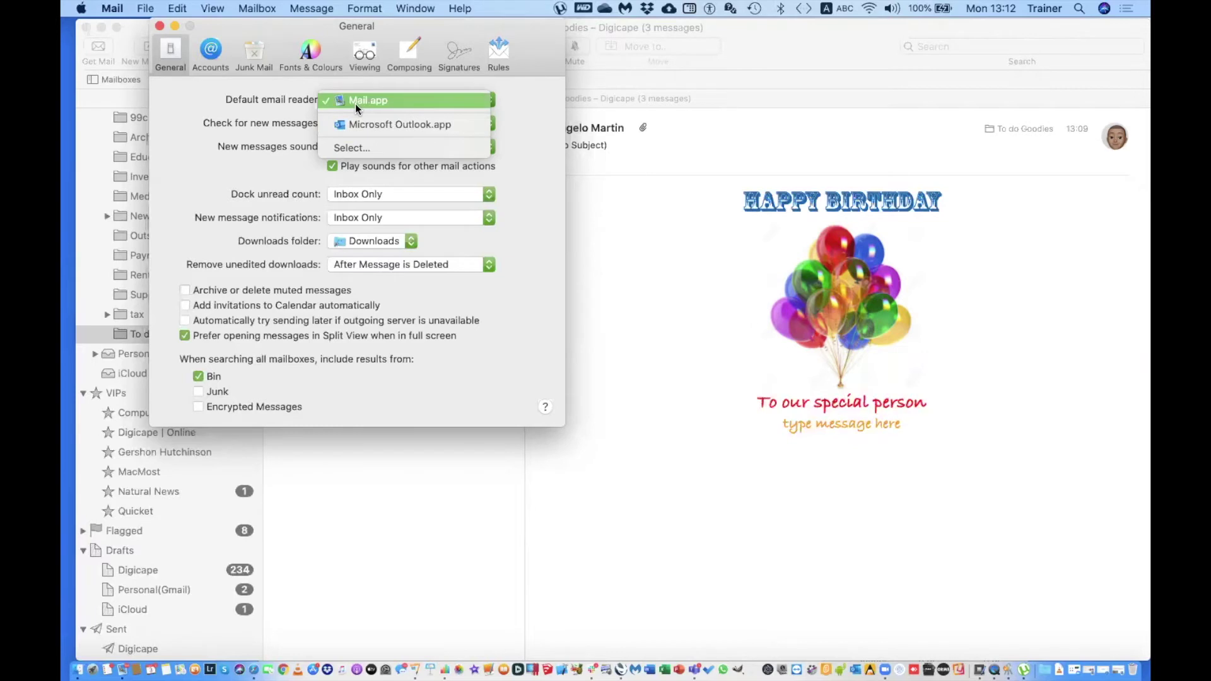
pyautogui.click(531, 251)
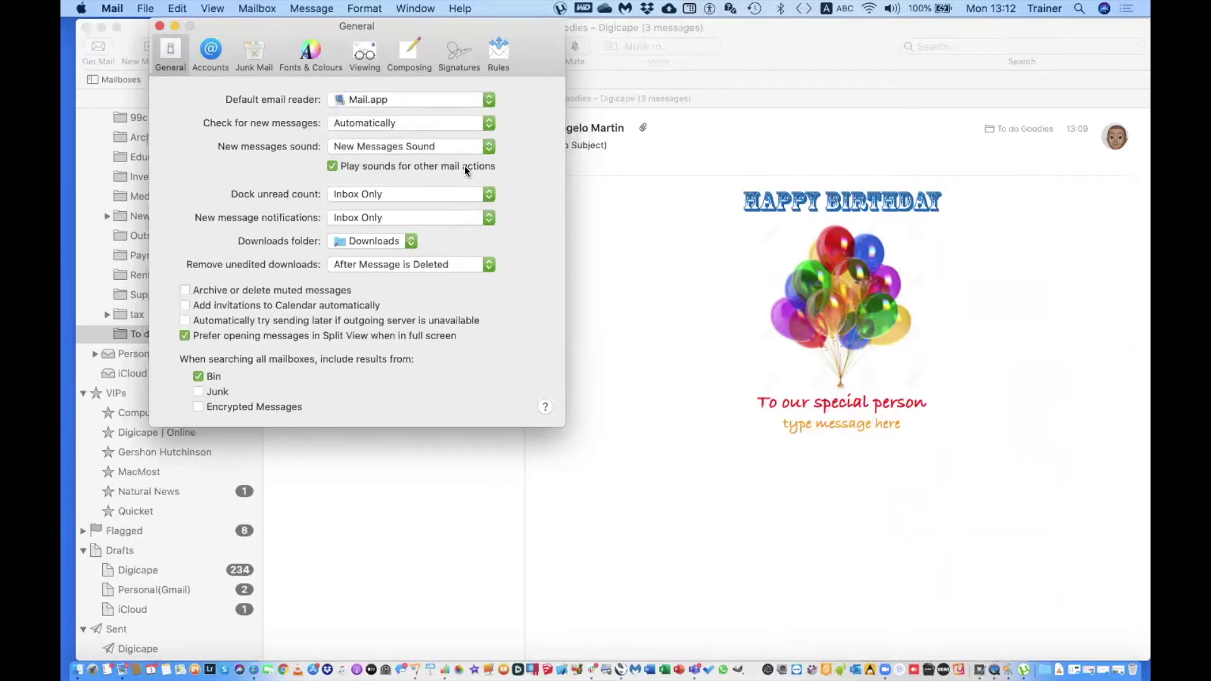
# - Examine the interval options for checking for new messages in the General preferences, including Manually
pyautogui.click(488, 122)
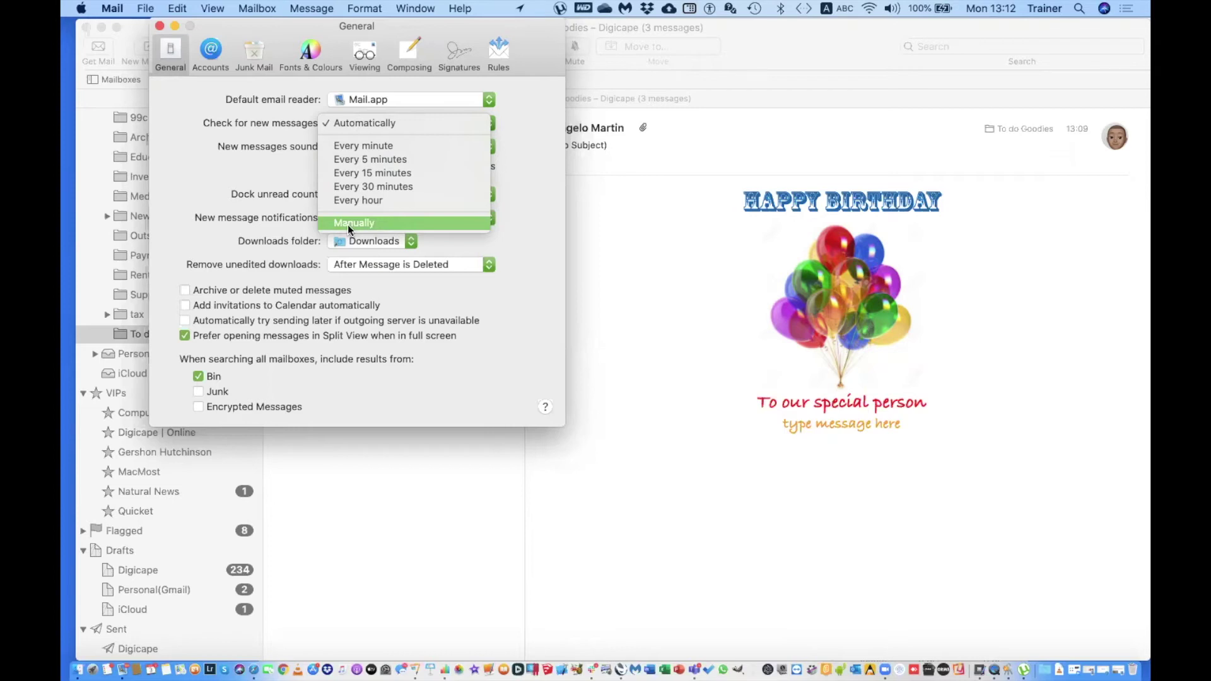
pyautogui.click(346, 224)
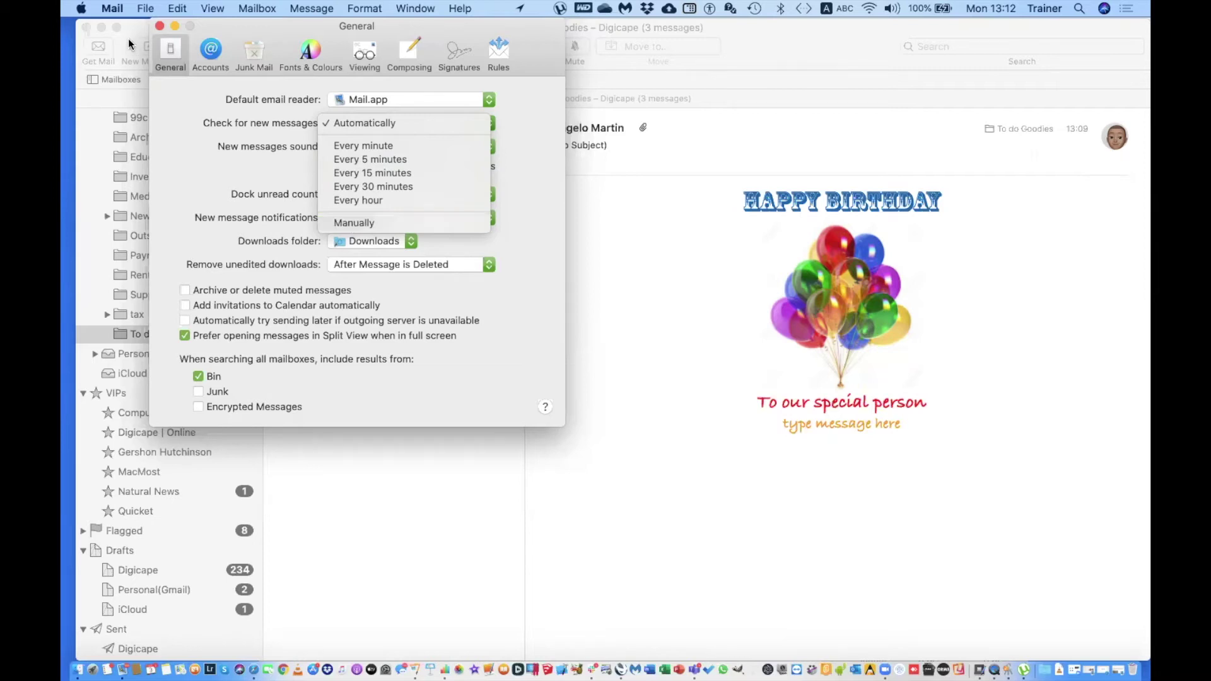
pyautogui.click(159, 26)
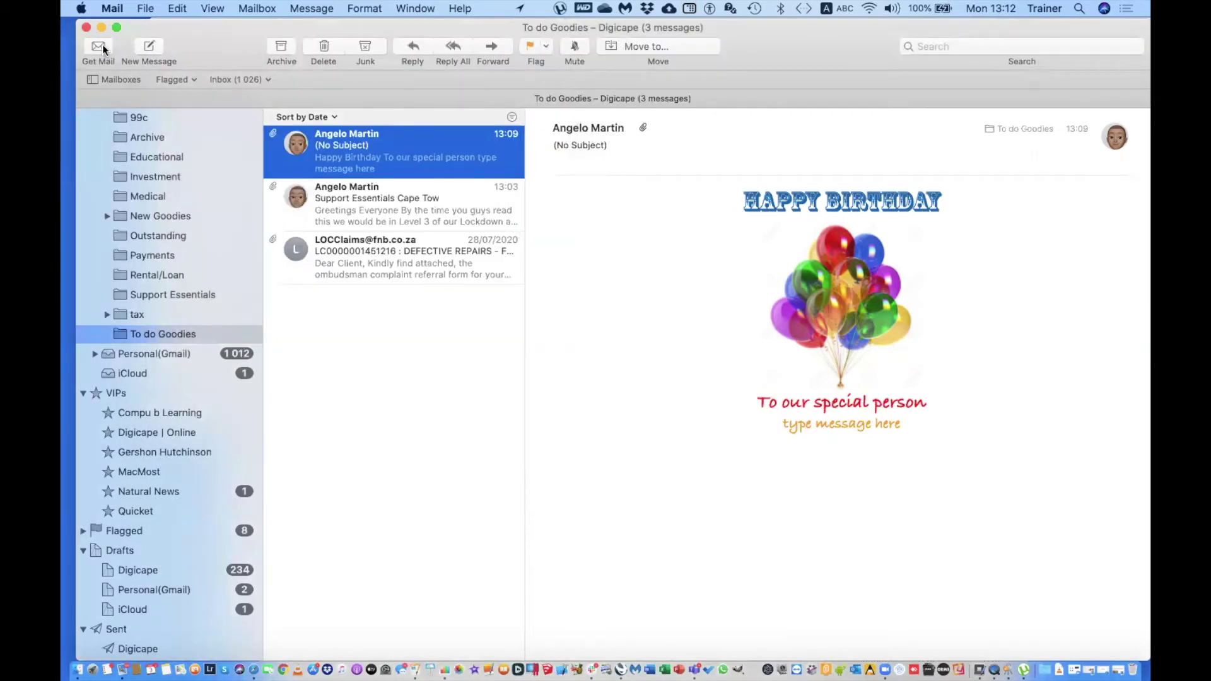
pyautogui.click(116, 52)
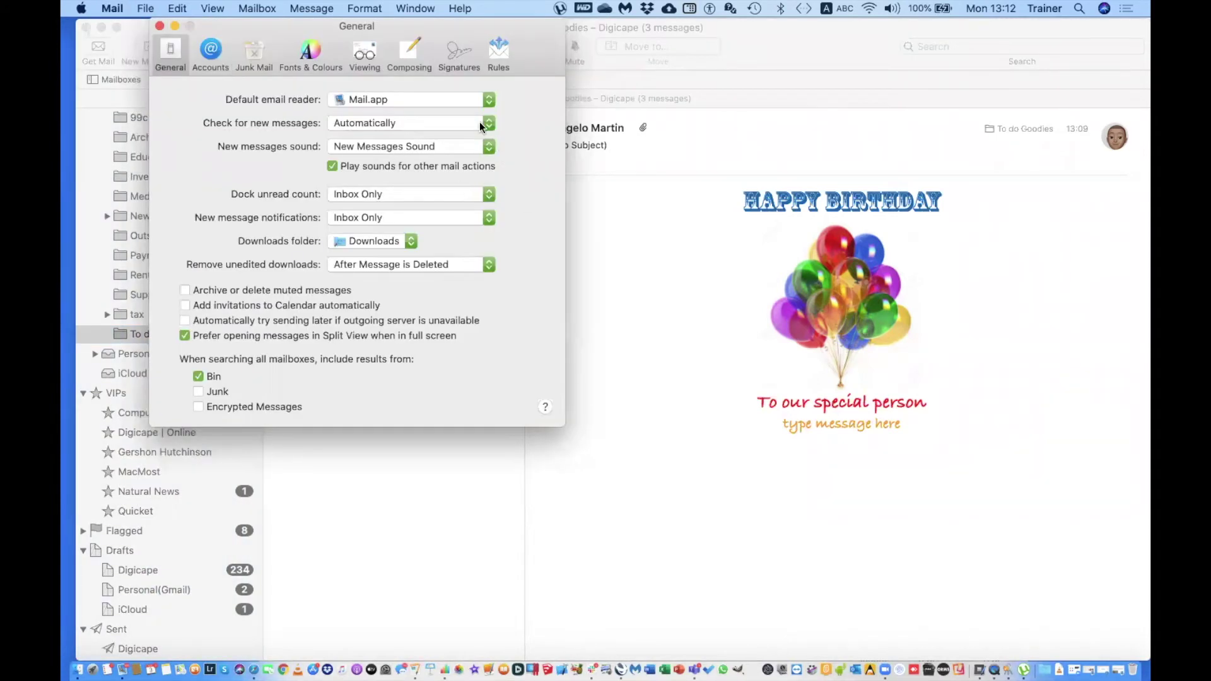
pyautogui.click(479, 124)
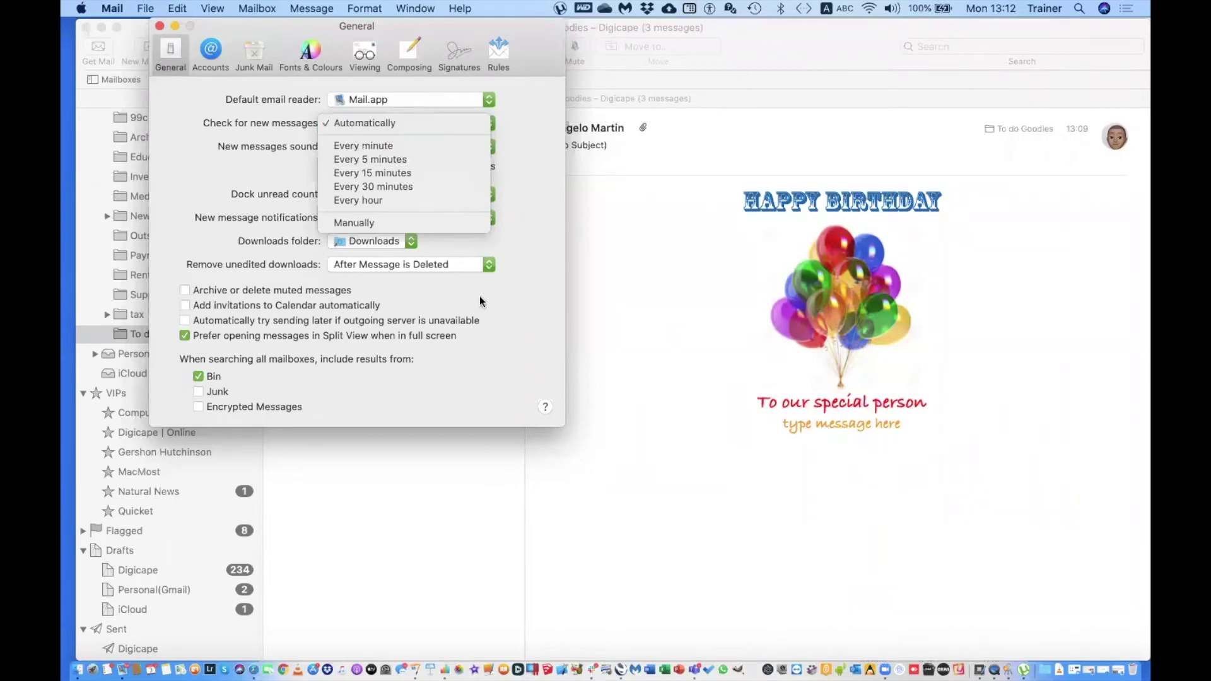
pyautogui.click(500, 356)
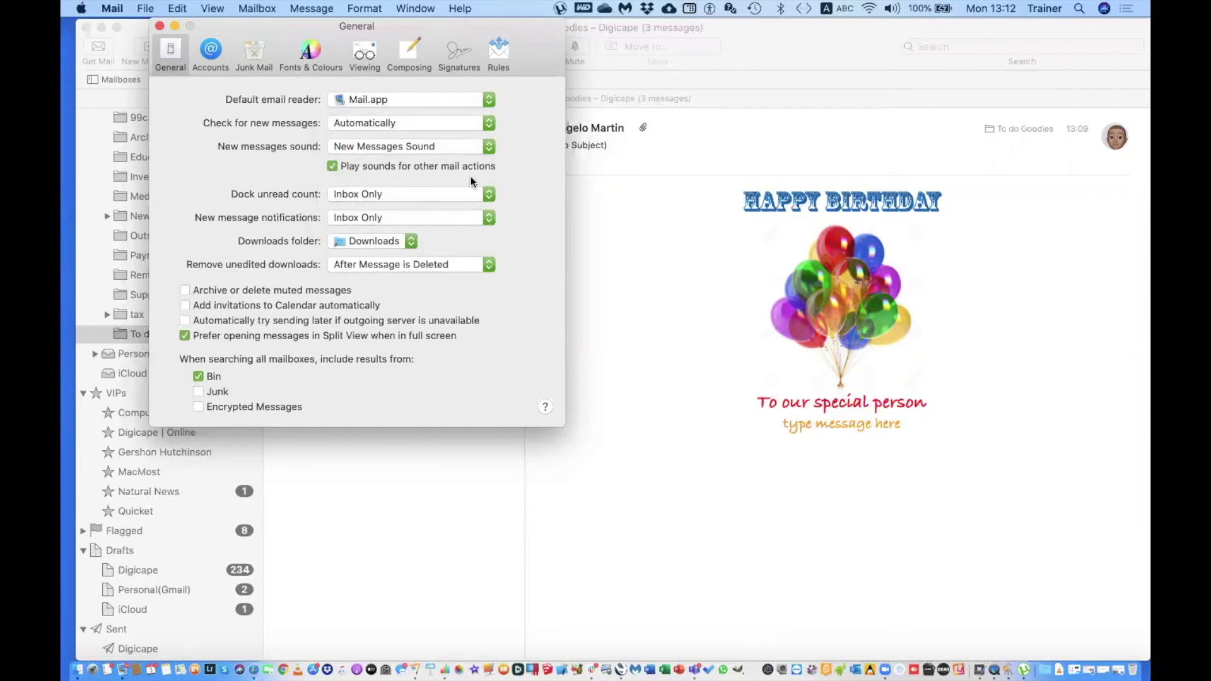
# - Examine the available choices for the new messages sound and the Dock unread count in the General preferences
pyautogui.click(490, 145)
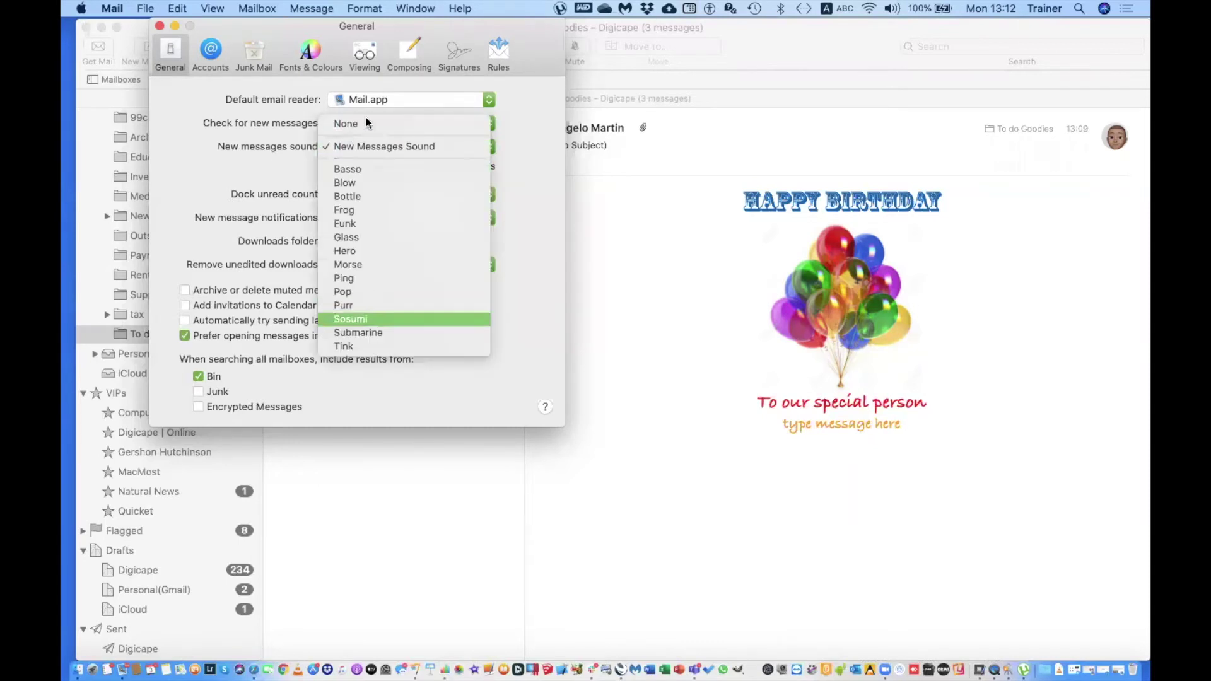
pyautogui.click(375, 392)
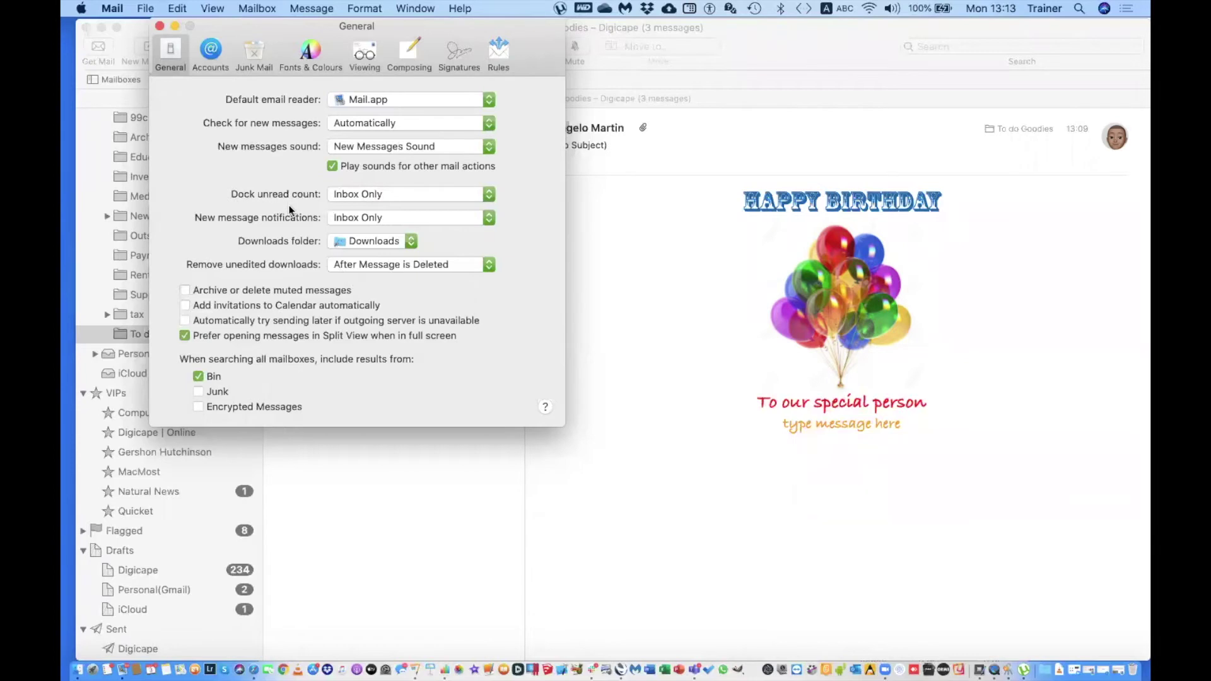
pyautogui.click(489, 195)
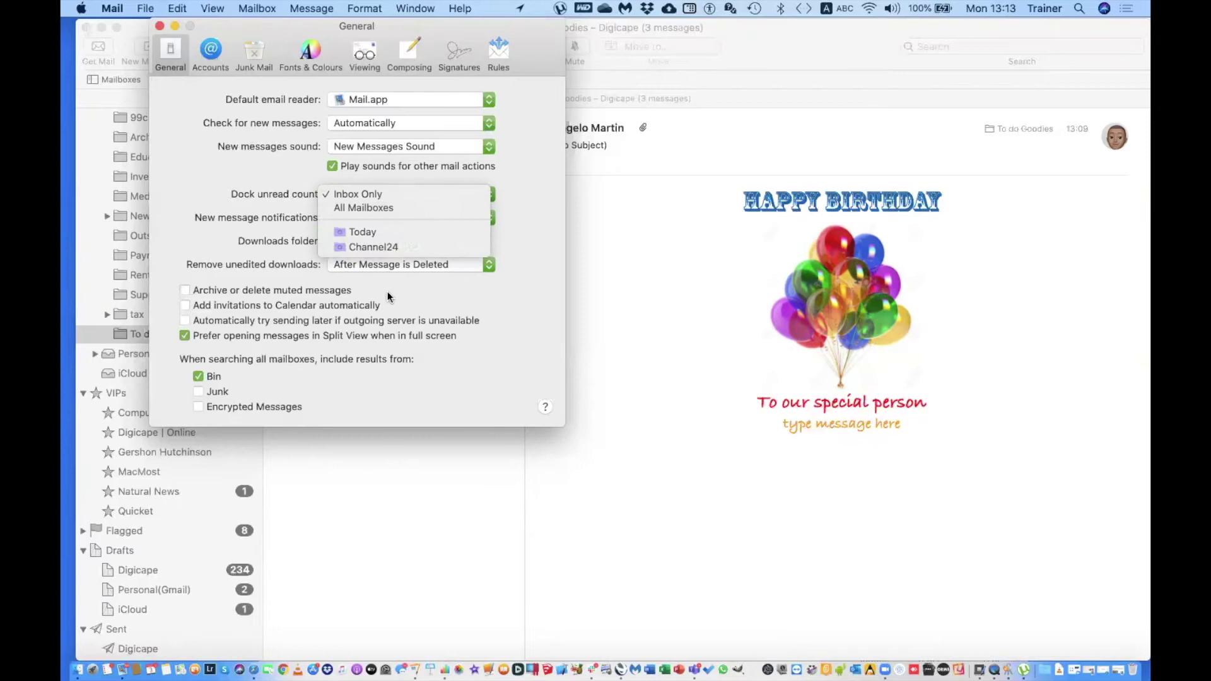
pyautogui.click(381, 273)
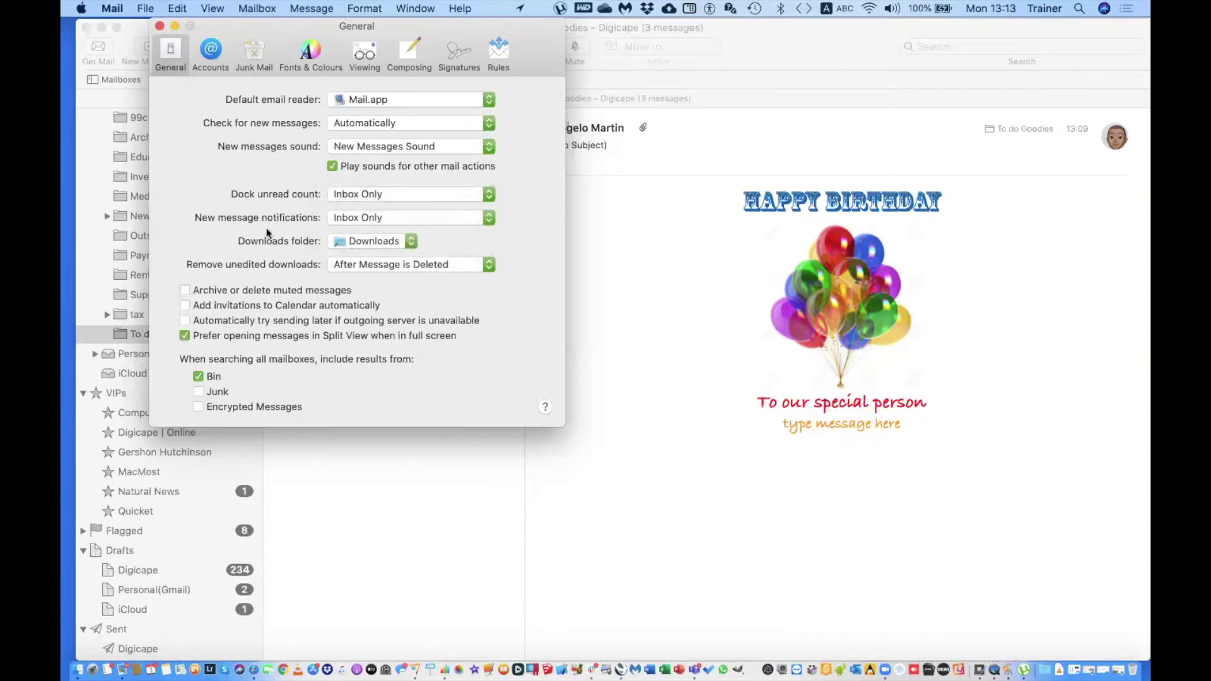
# - Examine the choices for new message notifications and the downloads folder in the General preferences
pyautogui.click(480, 217)
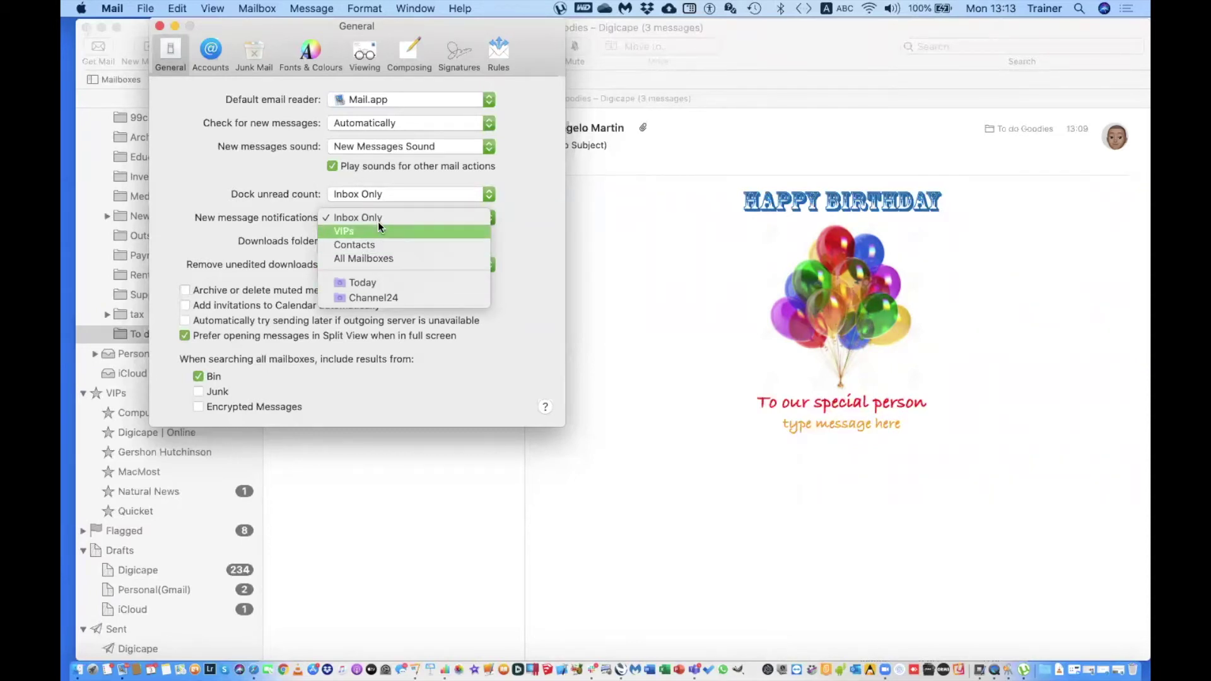
pyautogui.click(522, 375)
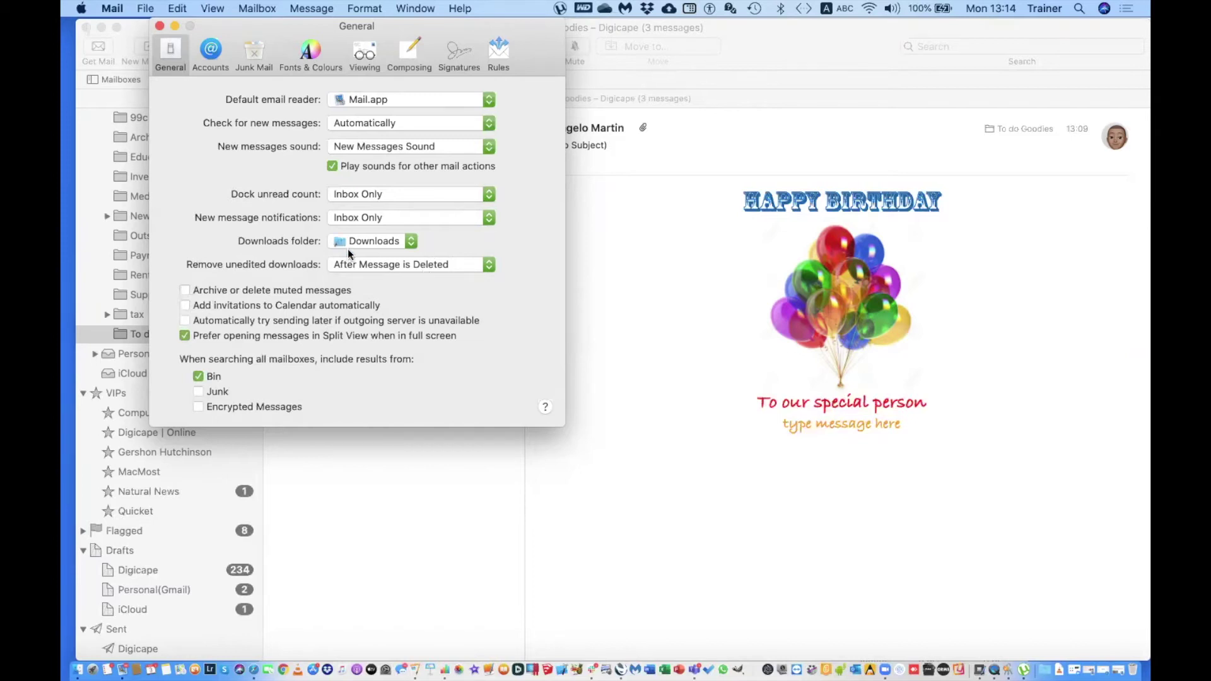
pyautogui.click(411, 243)
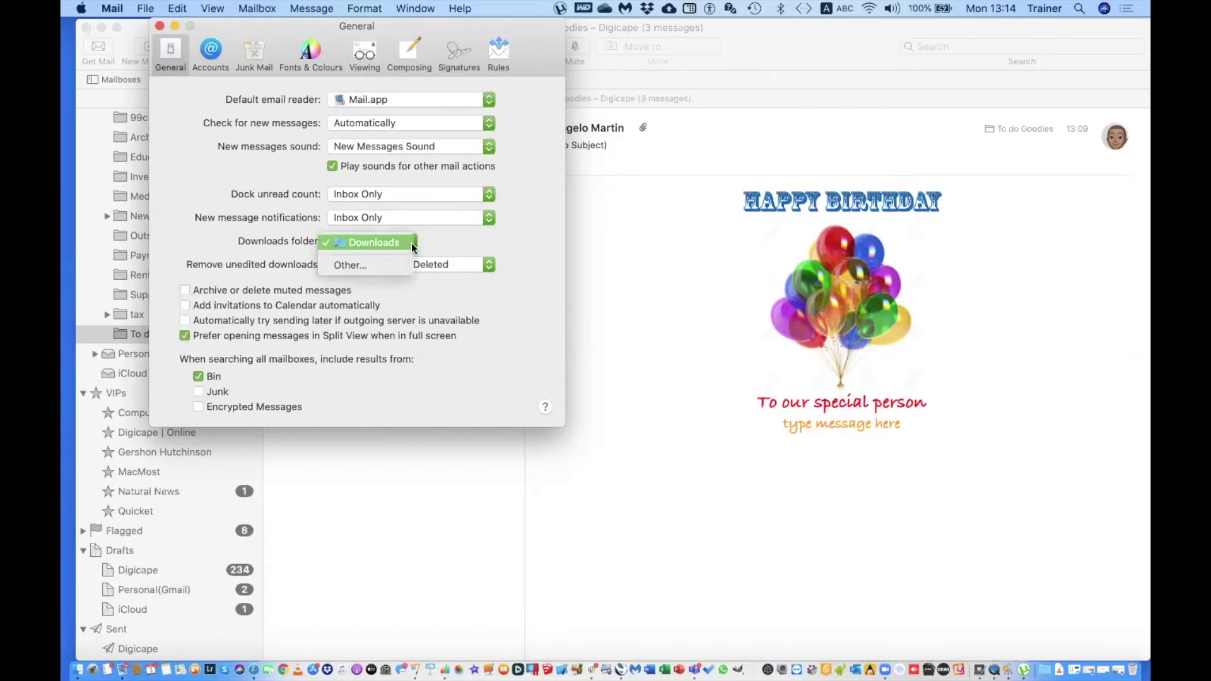
pyautogui.click(441, 297)
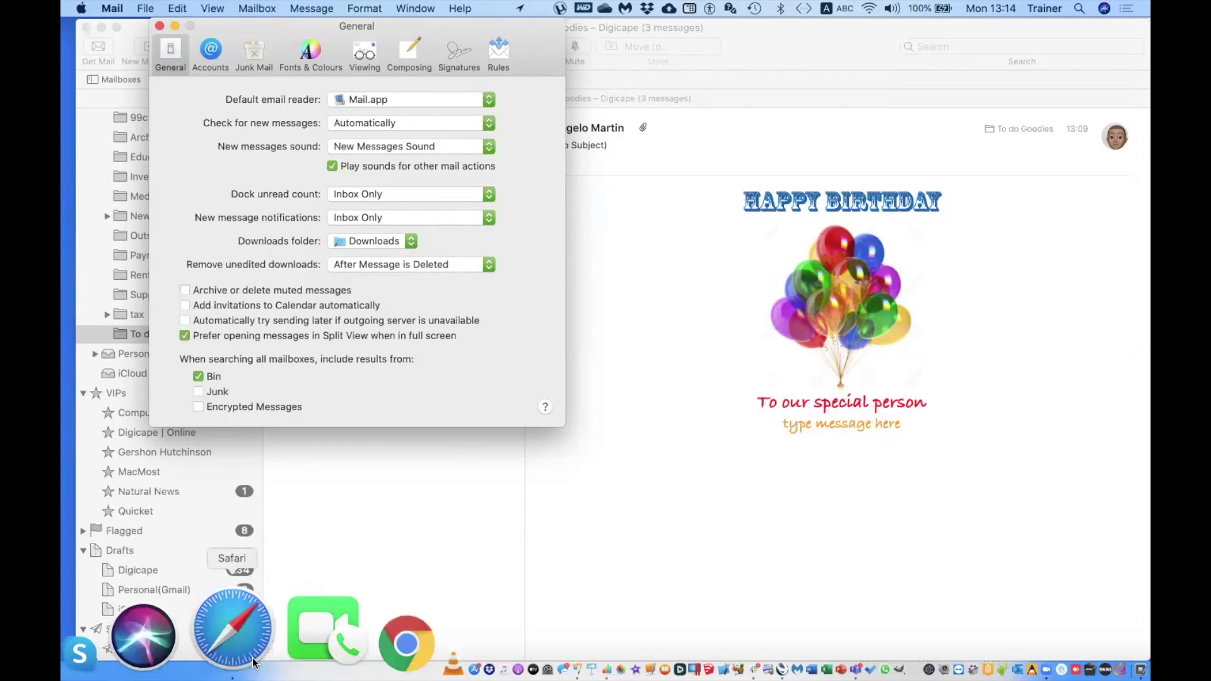
# - Switch to Safari, examine the file download location options in its General preferences, and close both Safari windows
pyautogui.click(126, 11)
pyautogui.click(130, 62)
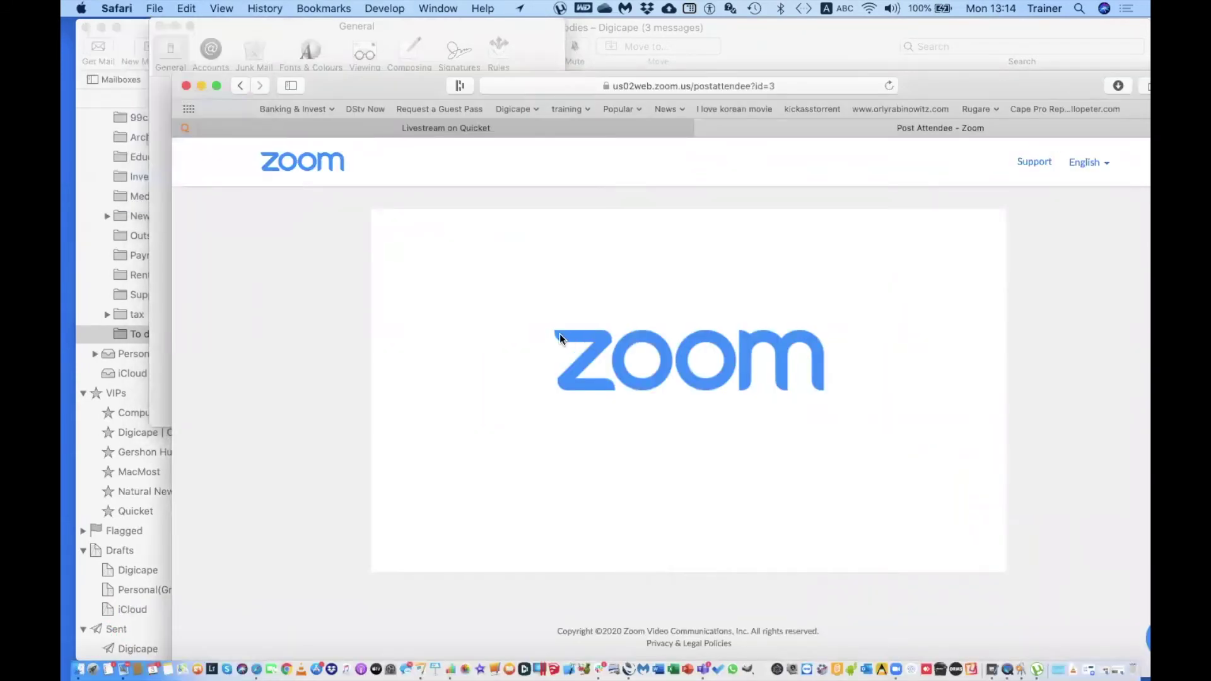
pyautogui.click(577, 63)
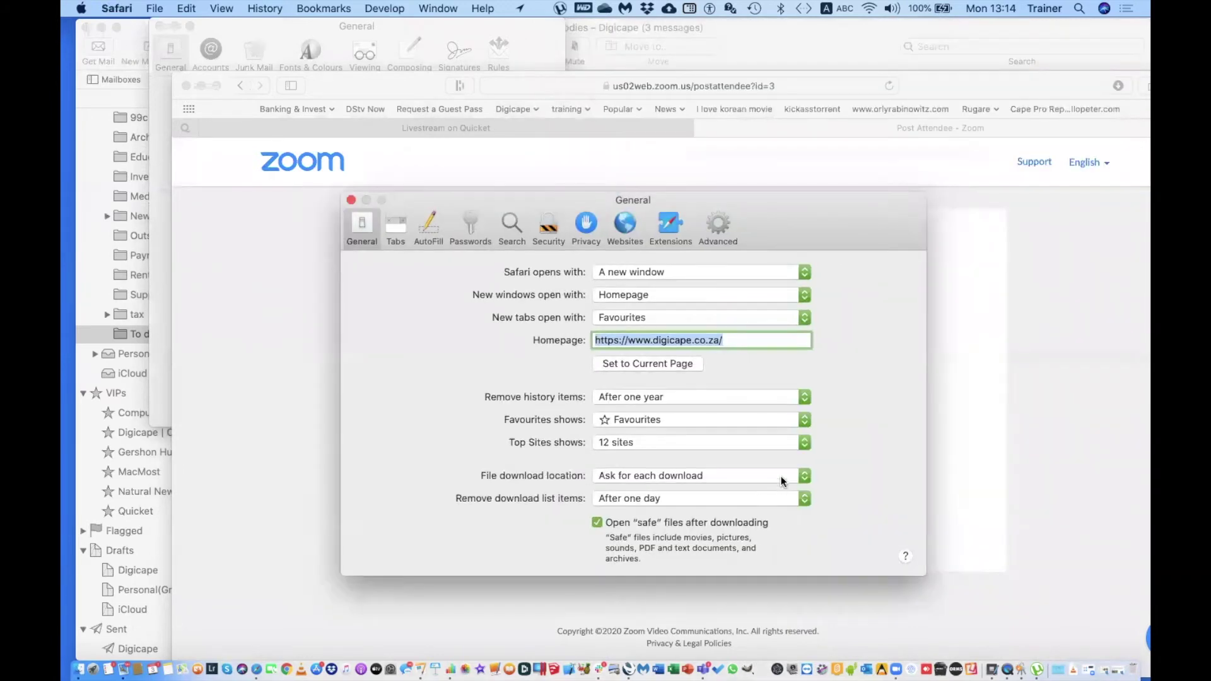
pyautogui.click(784, 479)
pyautogui.click(654, 456)
pyautogui.click(350, 201)
pyautogui.click(186, 85)
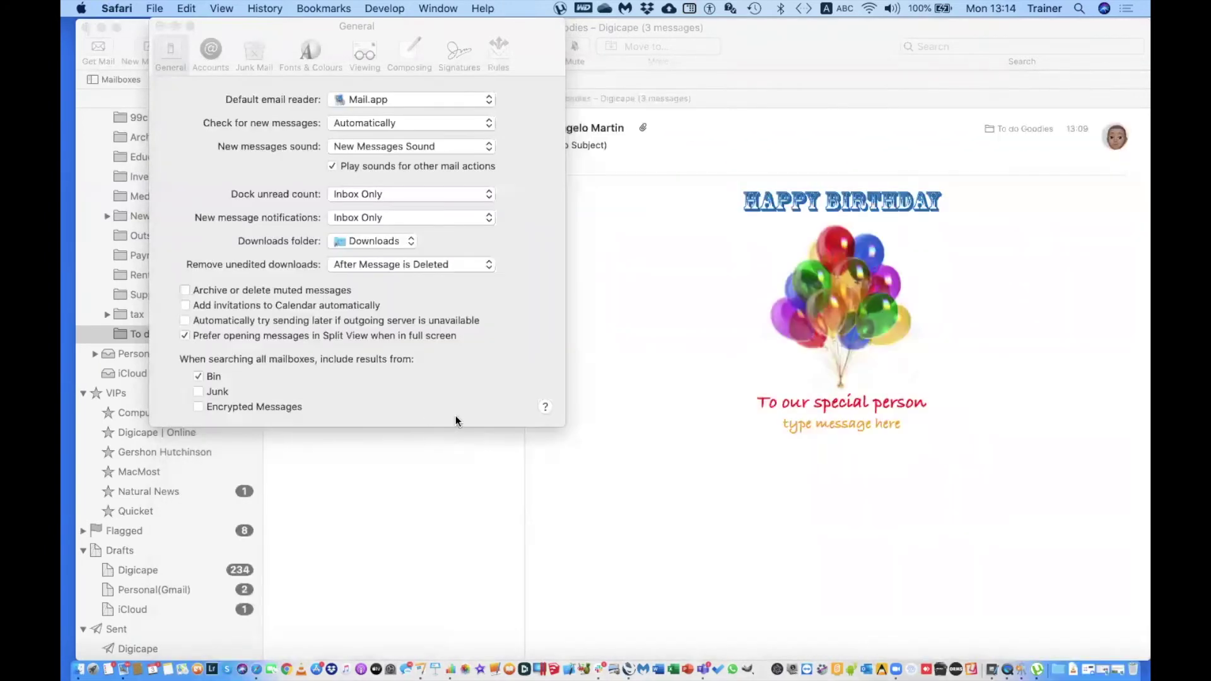
# - Return to Mail's General preferences and examine the options for removing unedited downloads
pyautogui.click(418, 264)
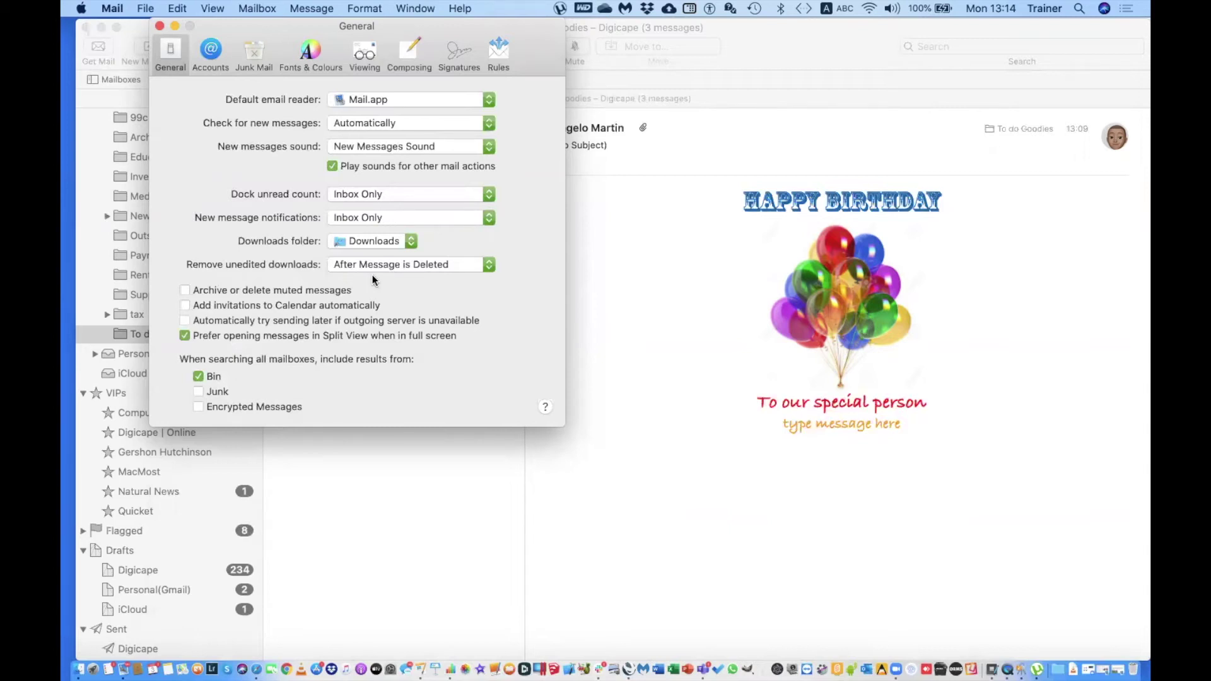
pyautogui.click(489, 265)
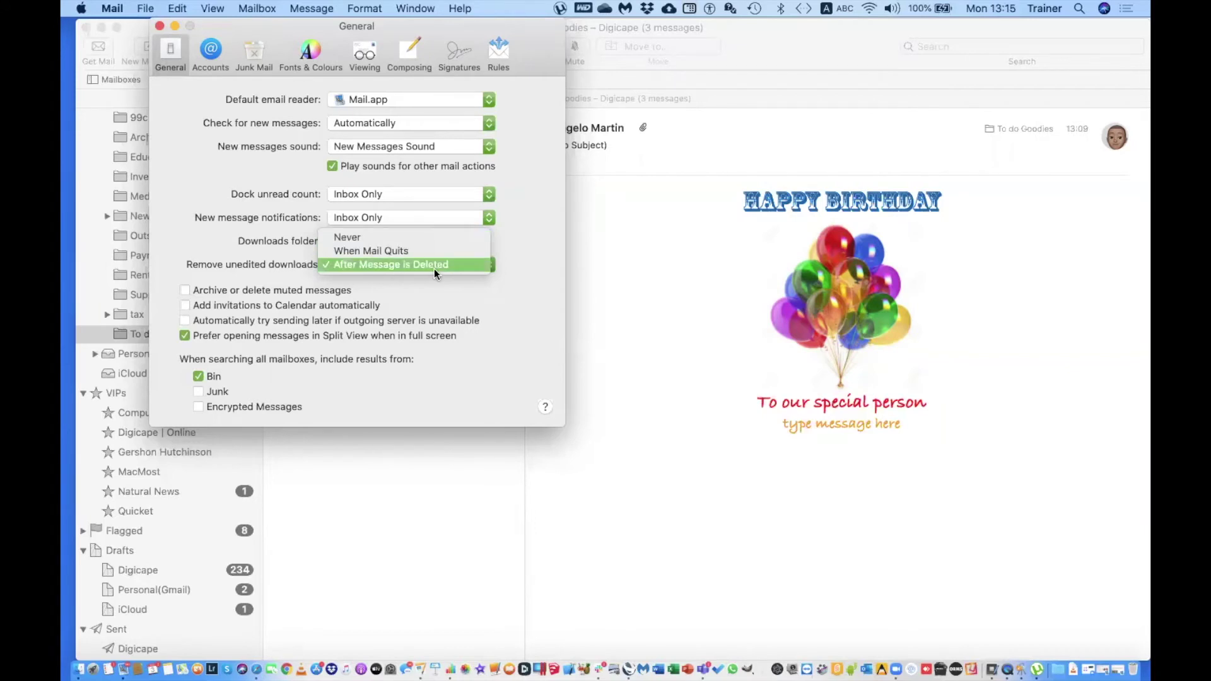
pyautogui.click(443, 394)
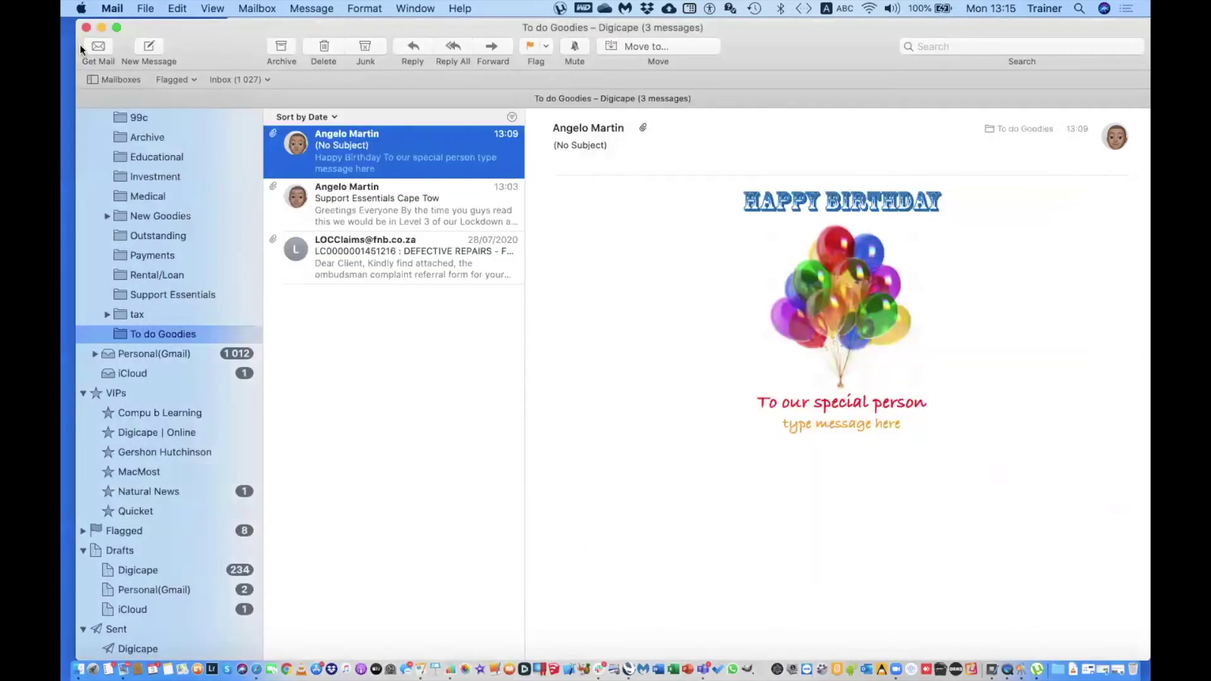
# - Put the main Mail window into full screen and start a new message beside it in Split View
pyautogui.moveTo(116, 27)
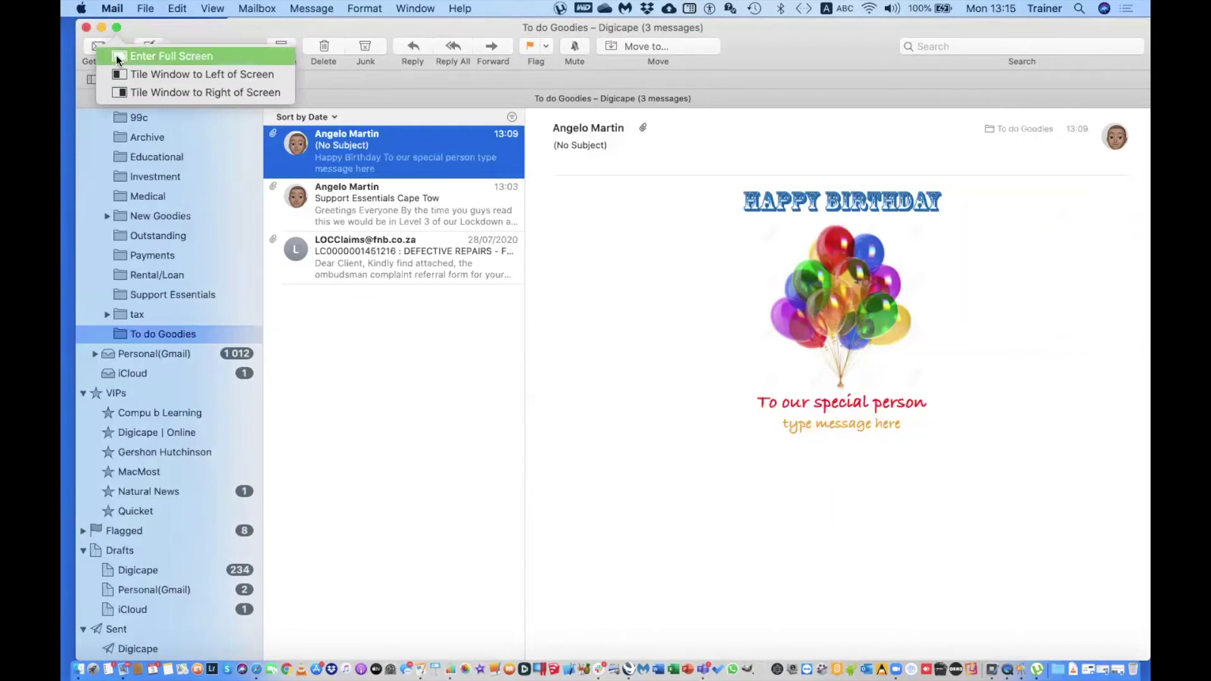
pyautogui.click(241, 24)
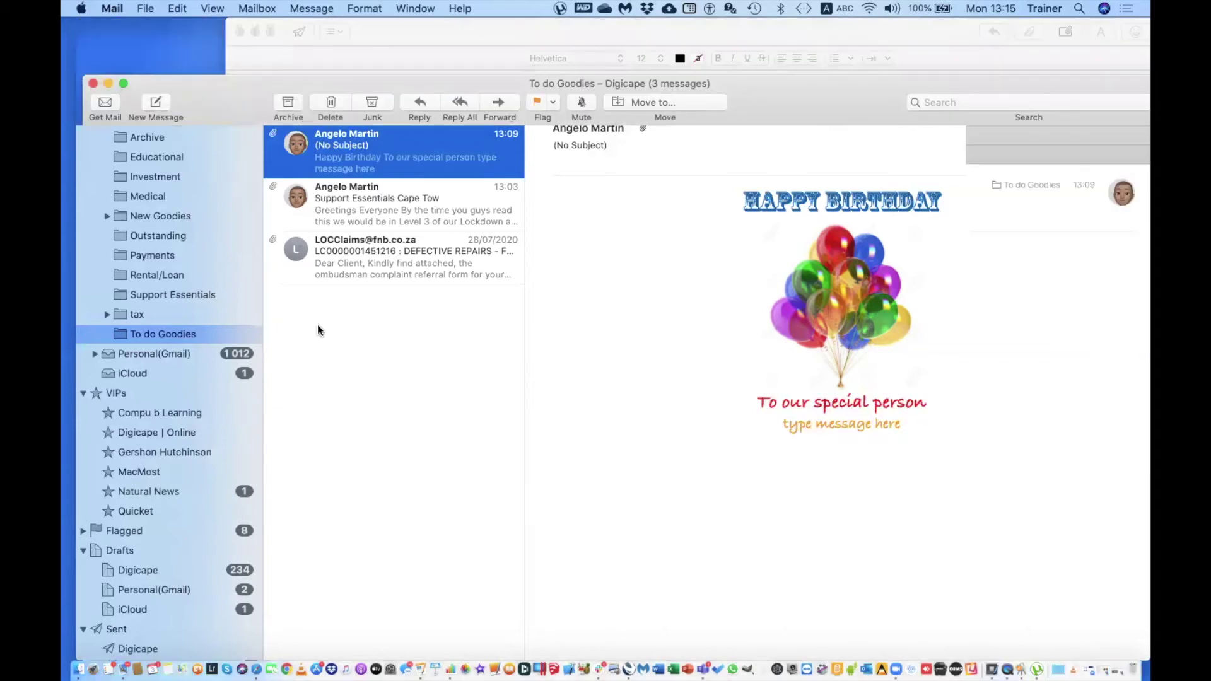
pyautogui.press('super+comma')
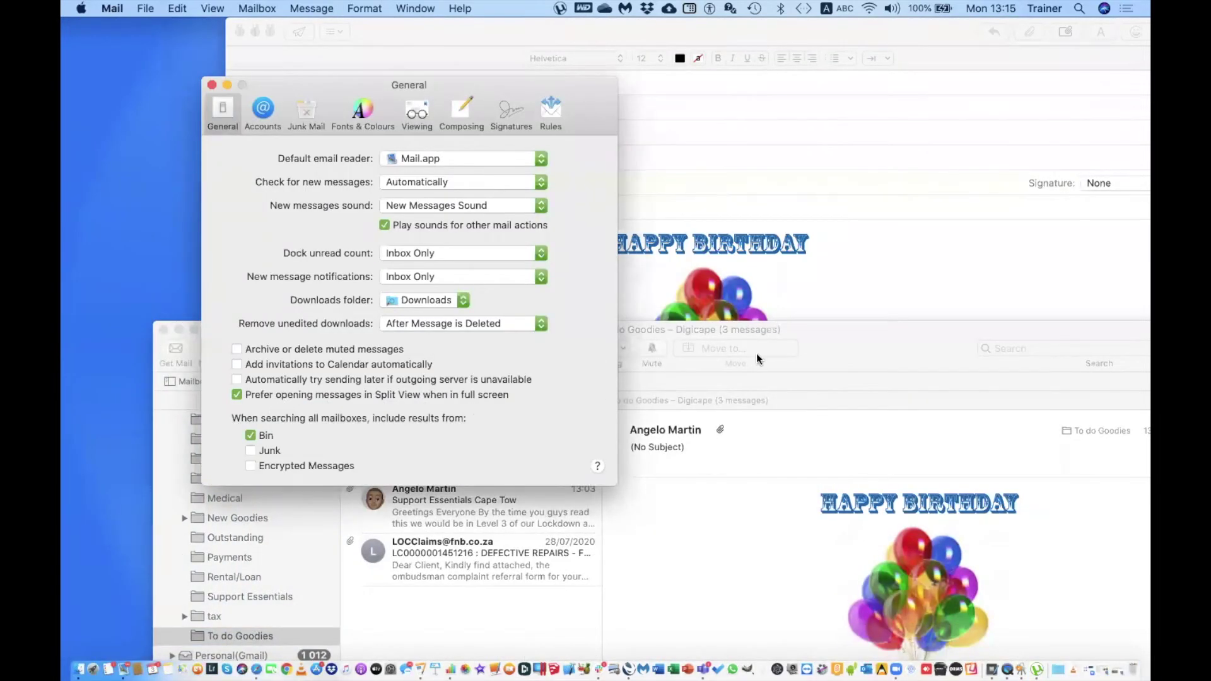
pyautogui.doubleClick(693, 329)
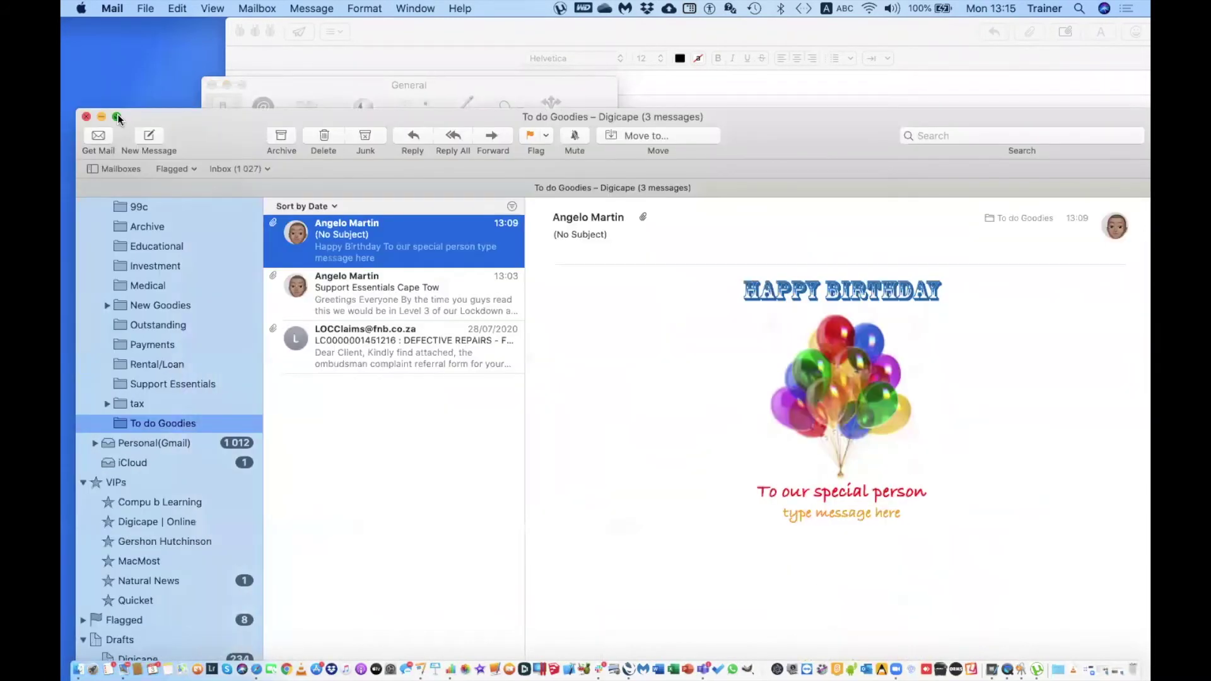
pyautogui.click(117, 116)
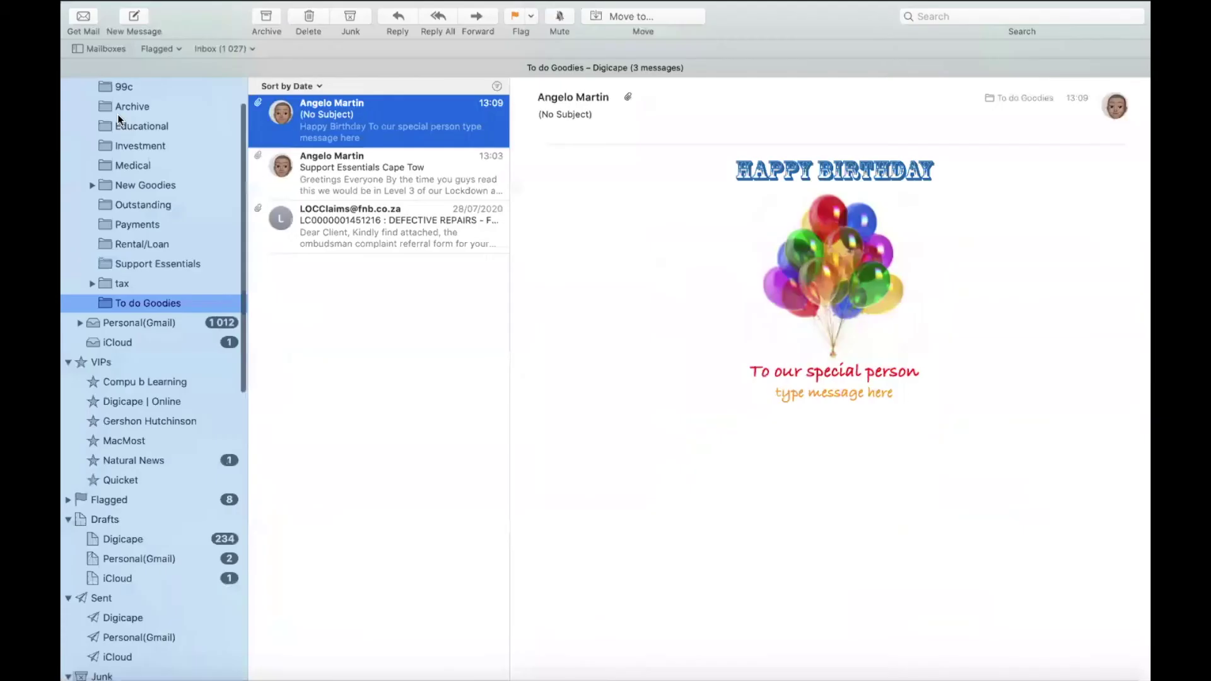
pyautogui.click(136, 16)
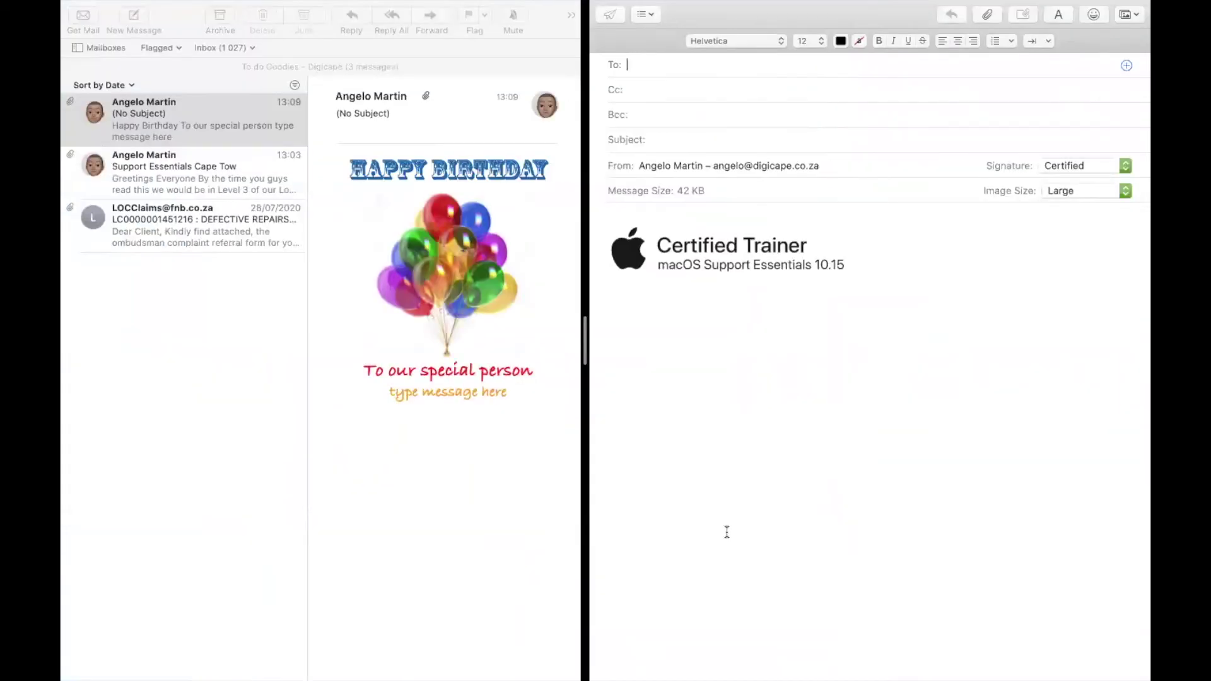
pyautogui.moveTo(611, 6)
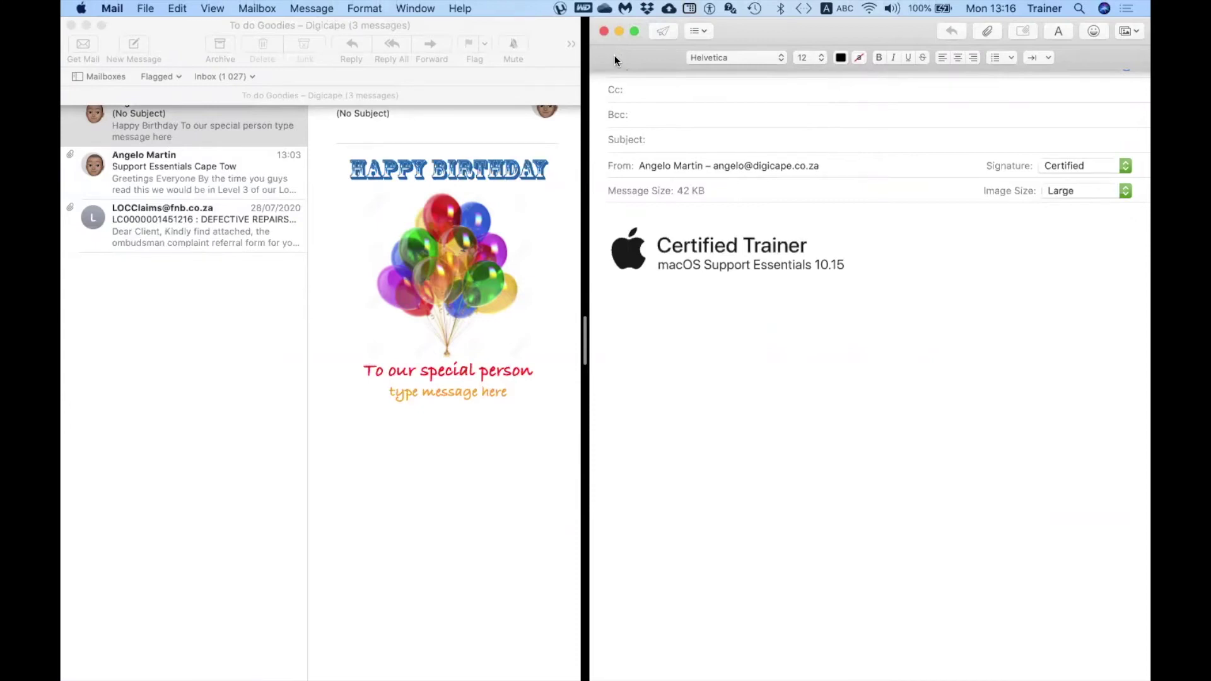
# - Leave the full-screen Split View space and turn off "Prefer opening messages in Split View when in full screen" in the General preferences
pyautogui.hotkey('ctrl', 'Up')
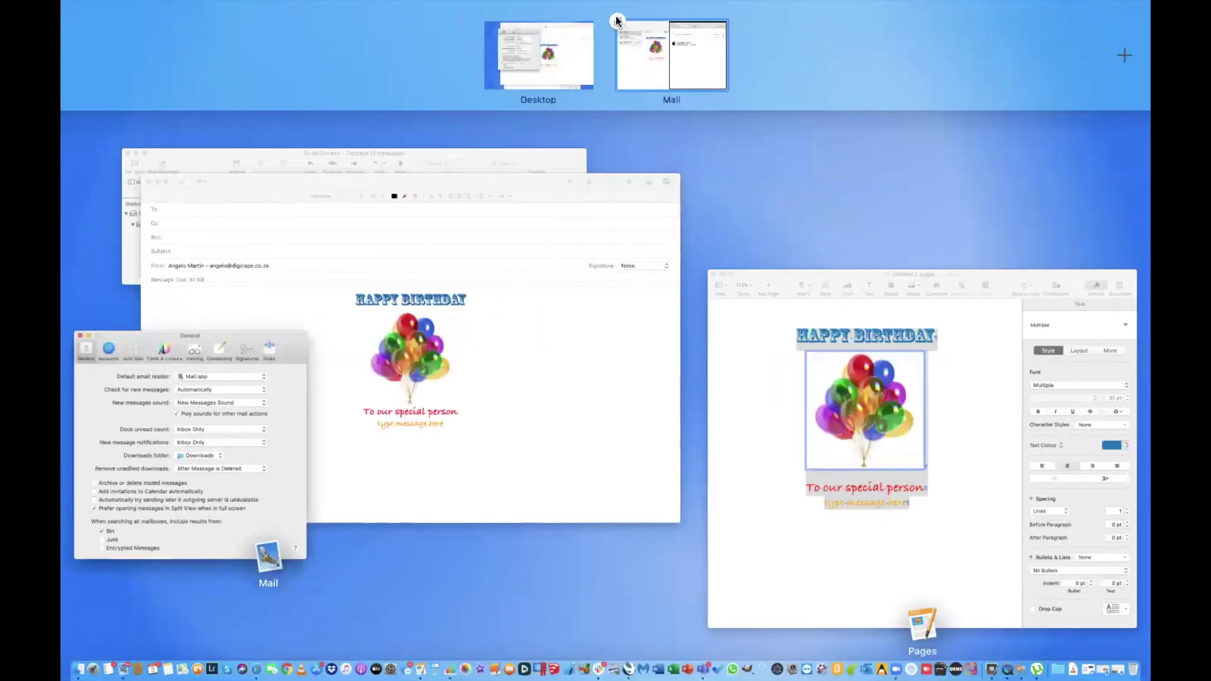
pyautogui.click(617, 21)
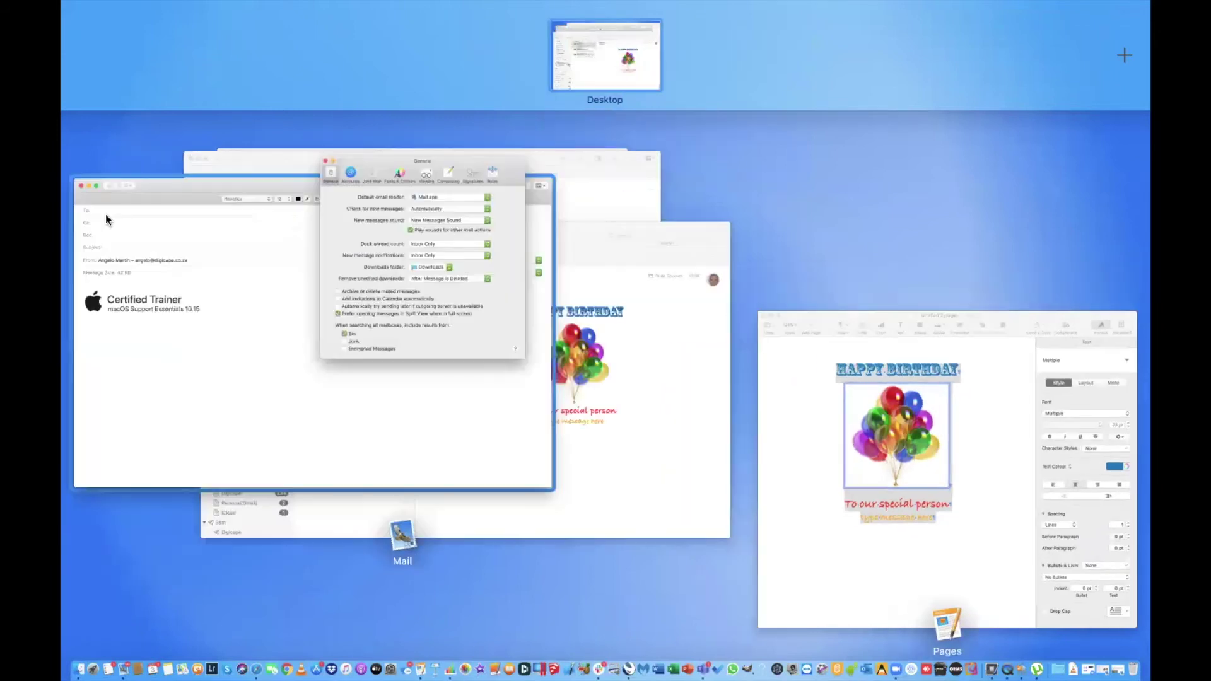
pyautogui.click(120, 70)
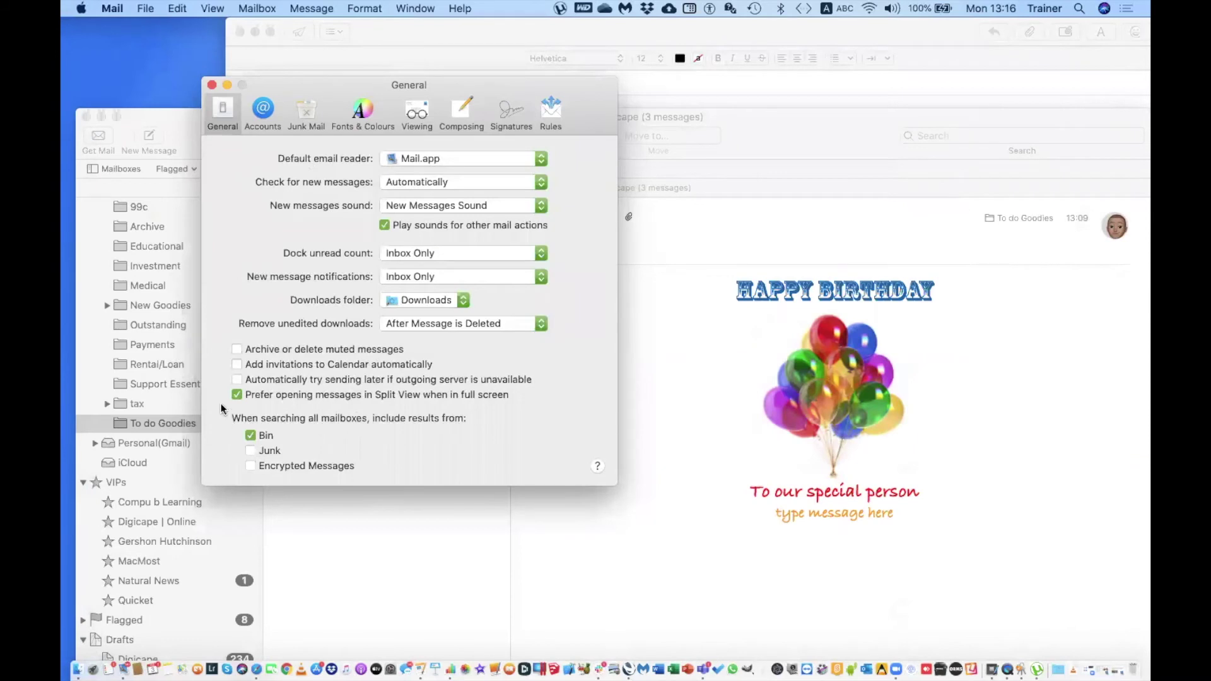
pyautogui.click(238, 395)
# - Start a new message over the full-screen Mail window, then minimise and restore the message
pyautogui.click(122, 115)
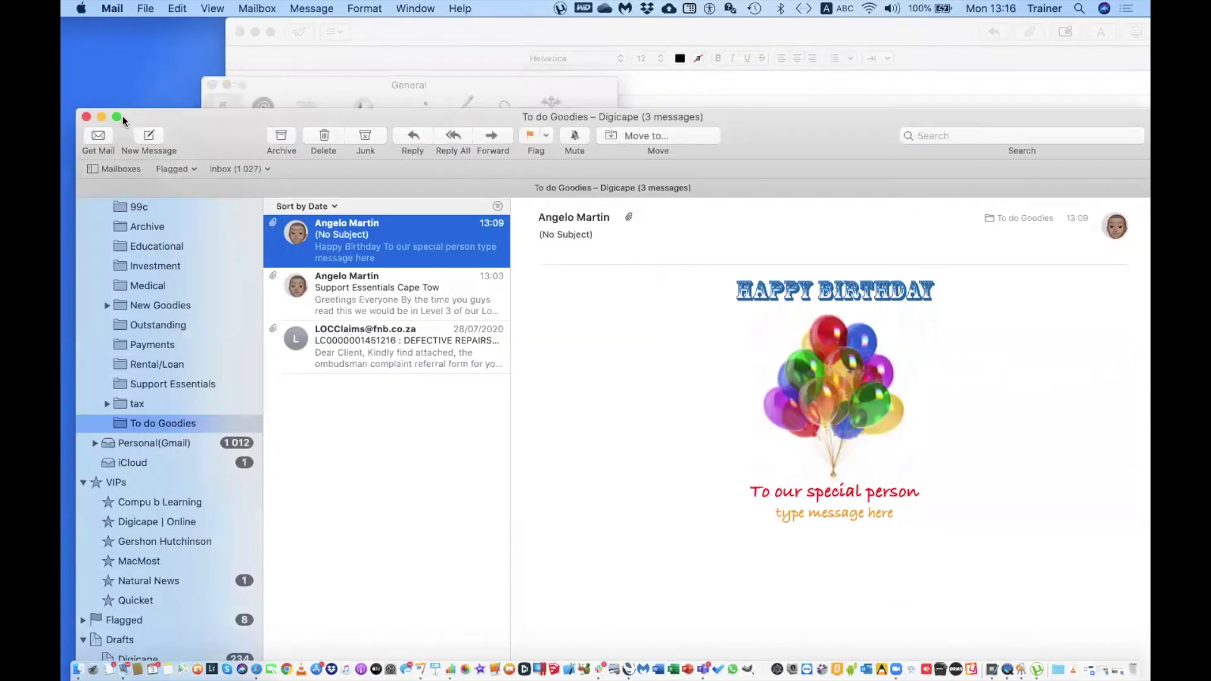
pyautogui.press('ctrl+super+f')
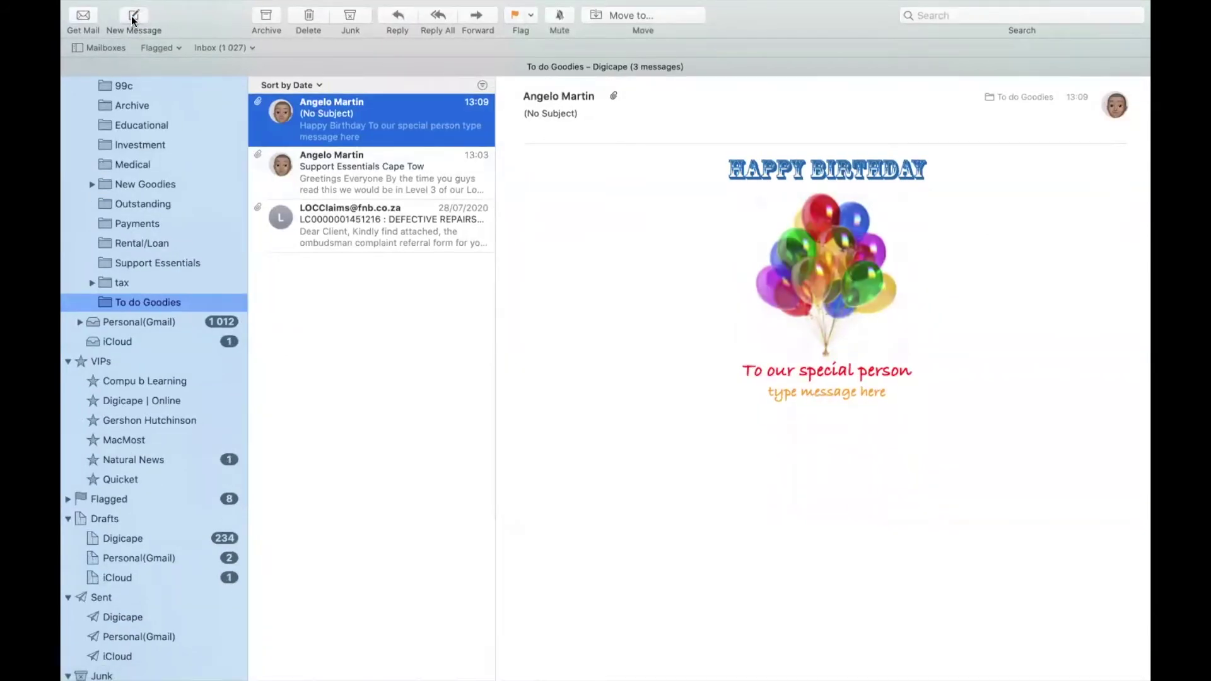
pyautogui.click(133, 19)
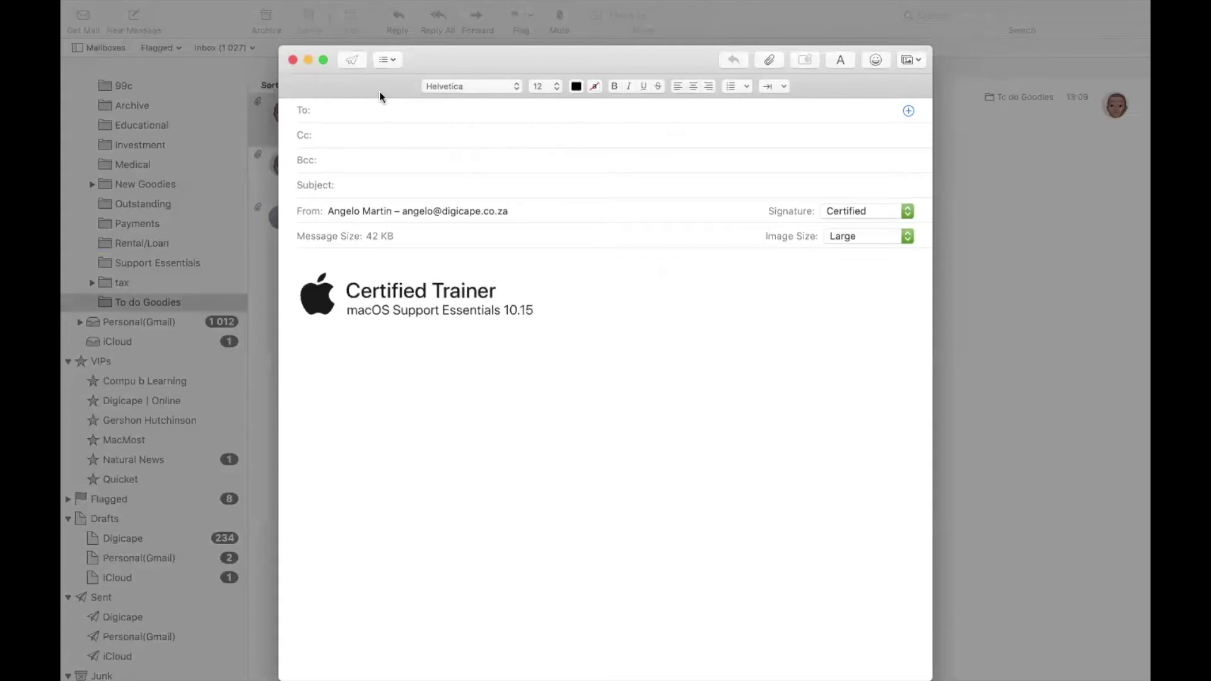
pyautogui.click(309, 60)
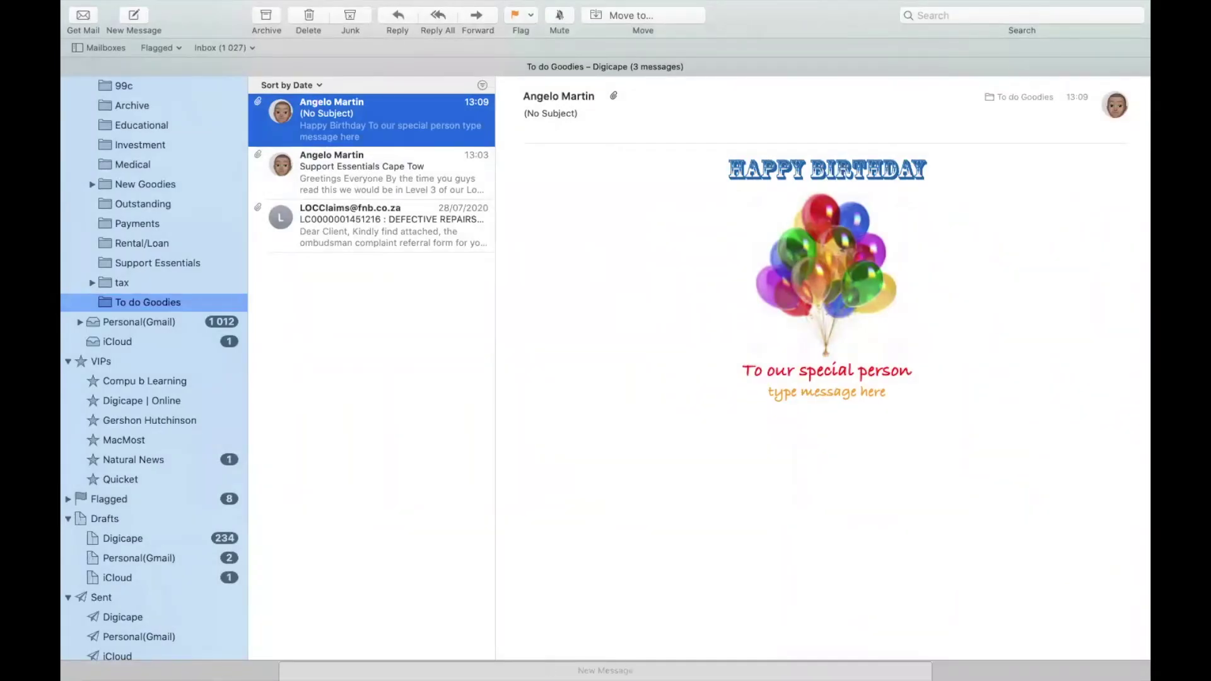
pyautogui.click(533, 663)
pyautogui.click(151, 11)
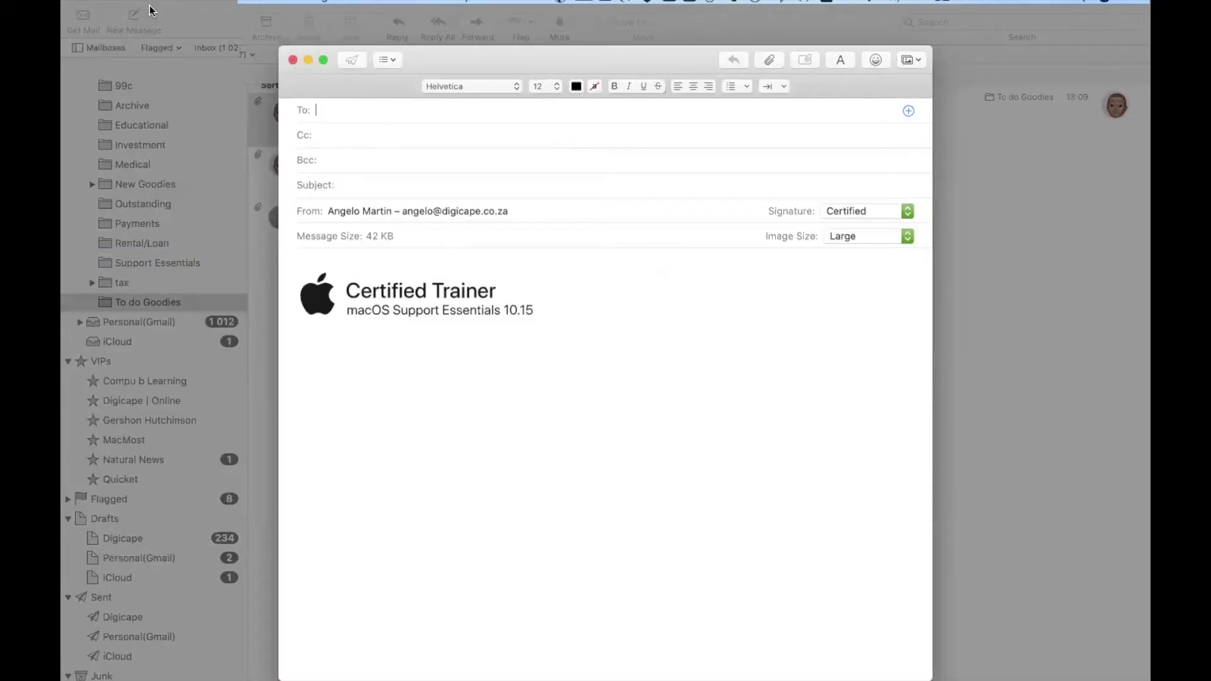
# - Minimise the draft, start a second new message as a tab beside it, and close that tab
pyautogui.click(145, 43)
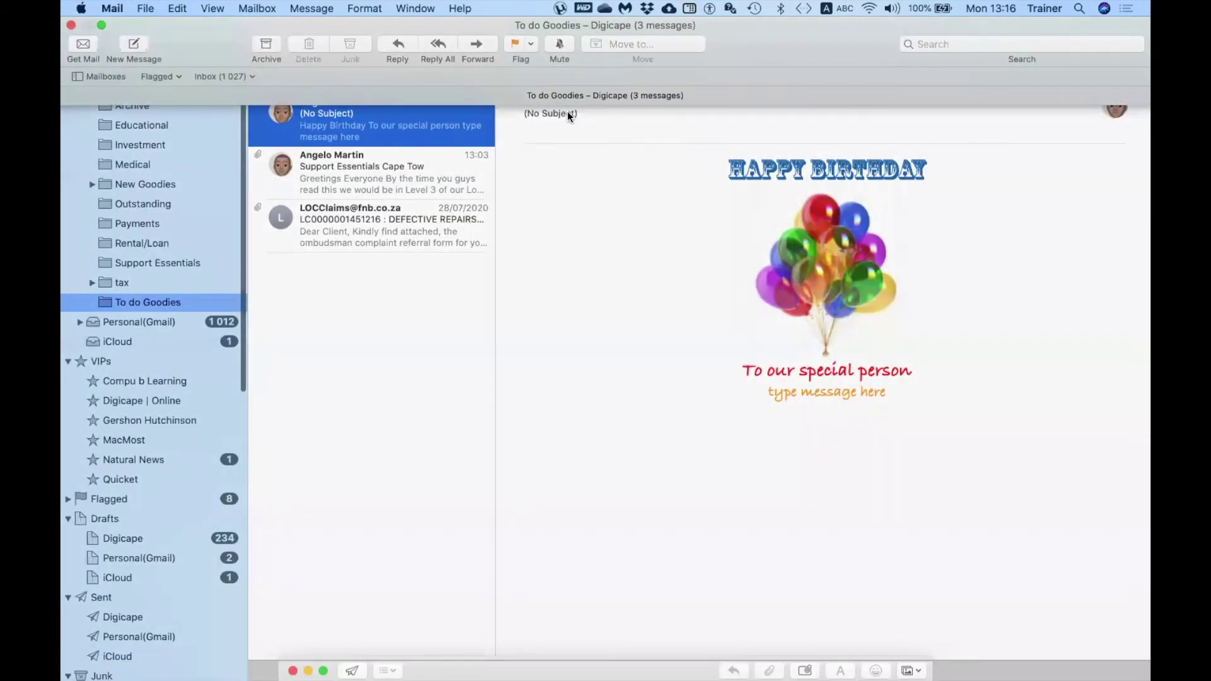
pyautogui.press('super+n')
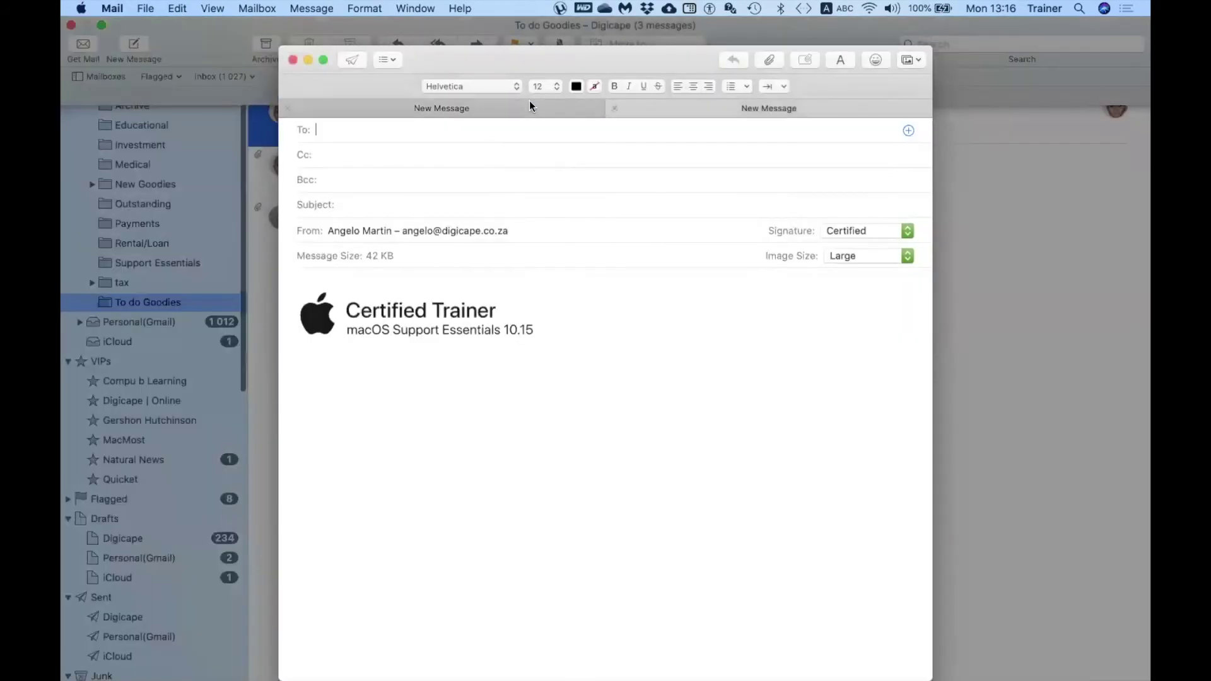
pyautogui.click(612, 110)
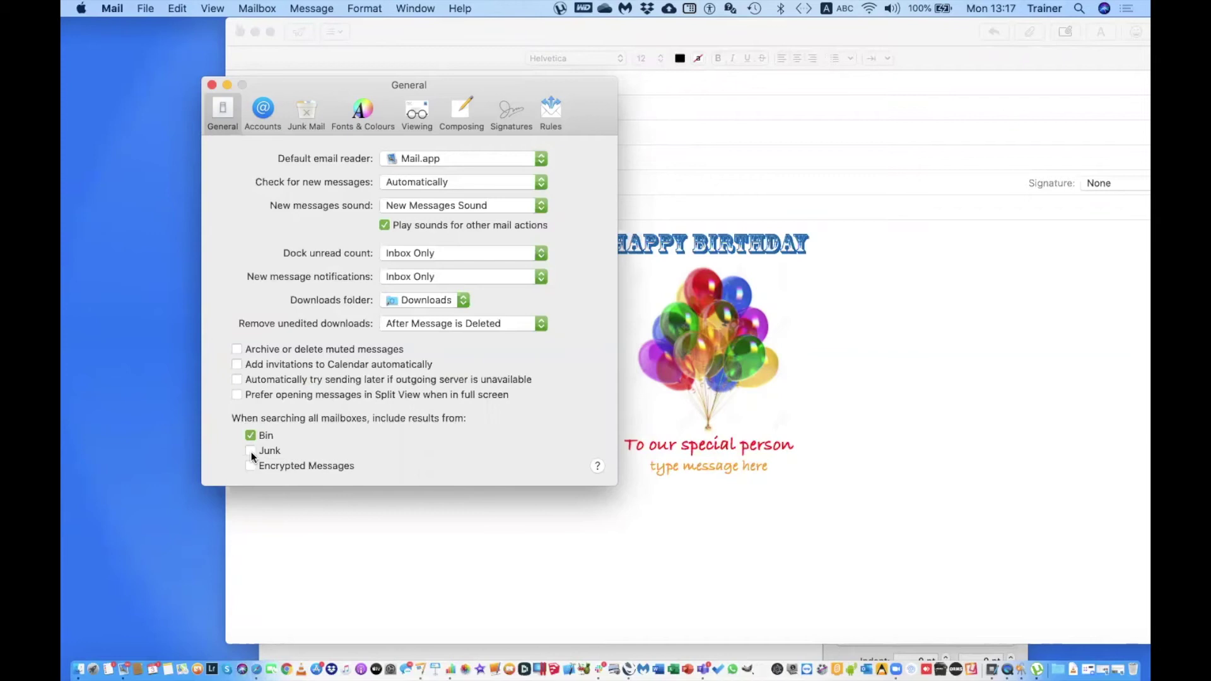
# - Examine the iCloud account's Account Information and Mailbox Behaviours in the Accounts preferences
pyautogui.click(272, 113)
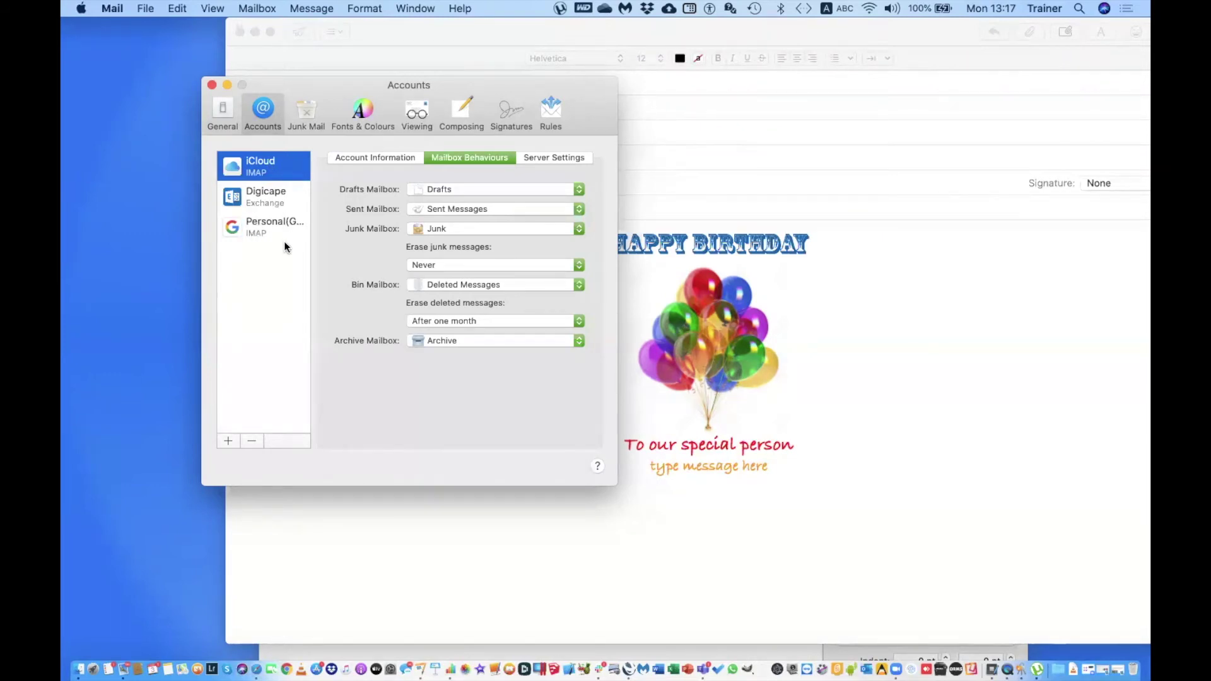
pyautogui.click(368, 159)
pyautogui.click(456, 160)
pyautogui.click(365, 160)
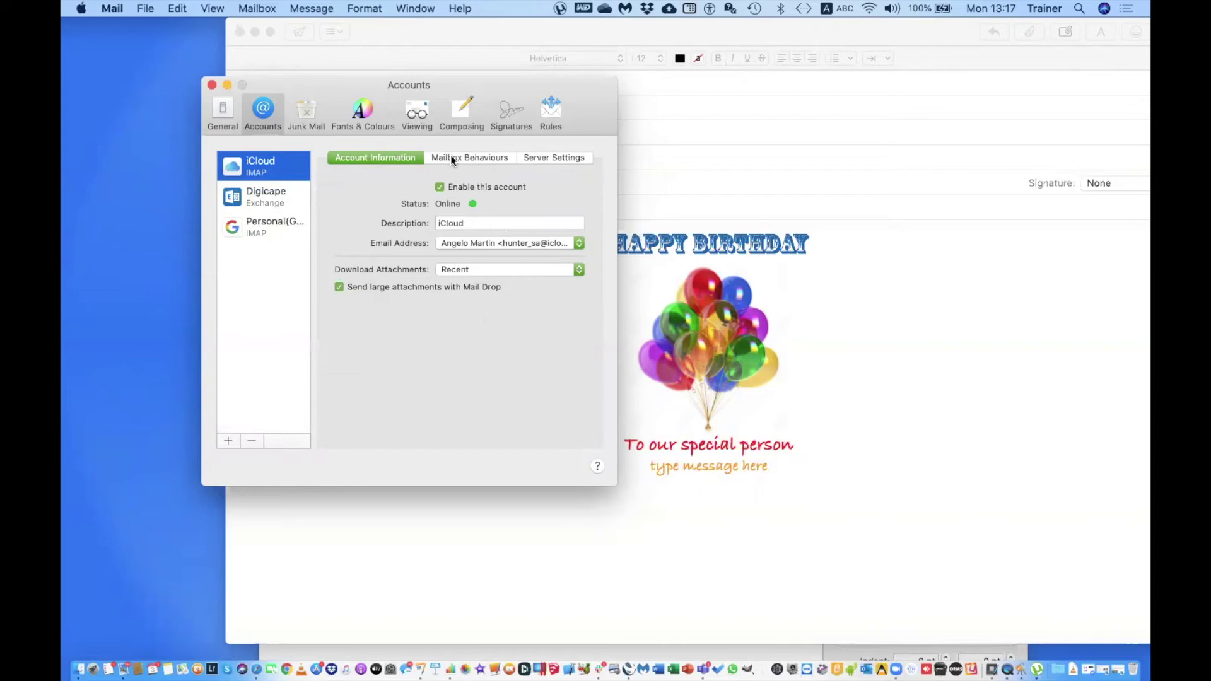
pyautogui.click(429, 158)
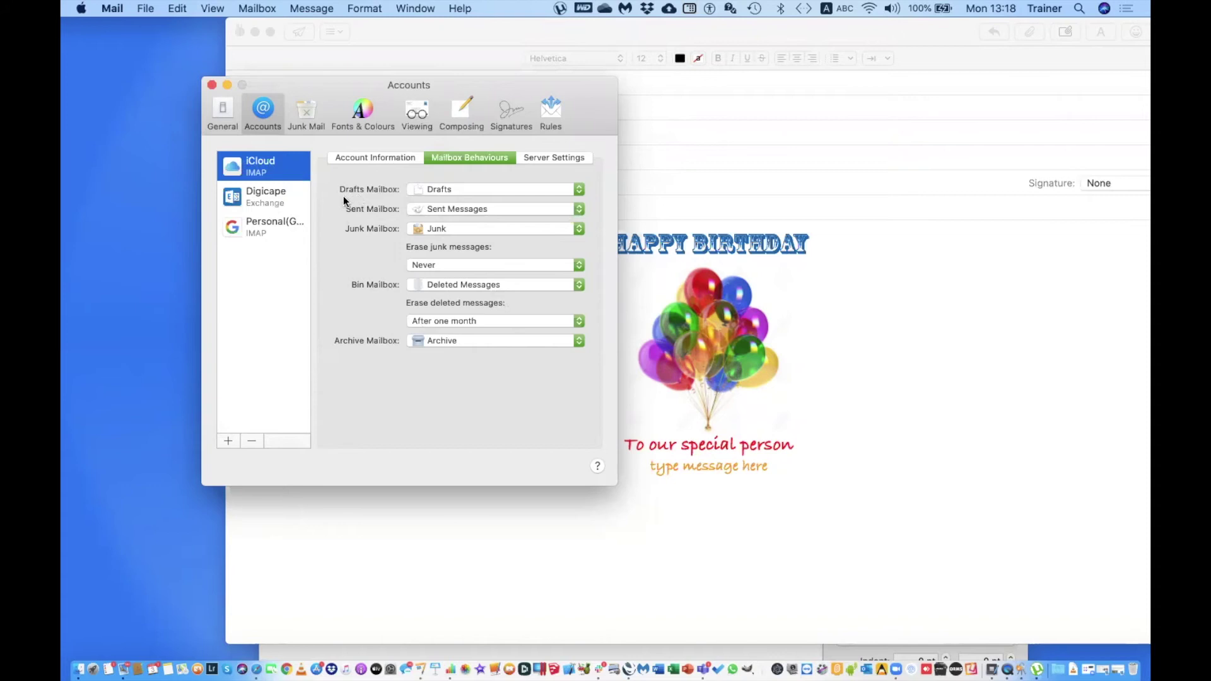
# - Examine the mailbox choices offered for iCloud's Drafts Mailbox and Bin Mailbox, leaving both selections as they are
pyautogui.click(551, 190)
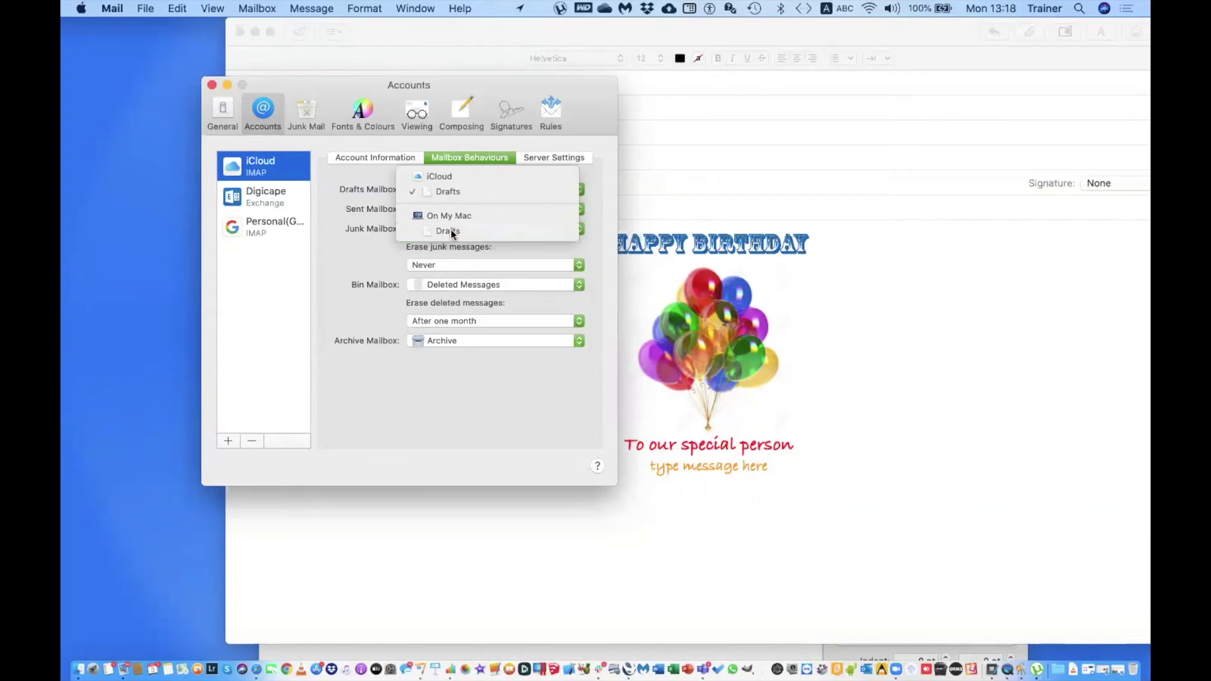
pyautogui.click(361, 254)
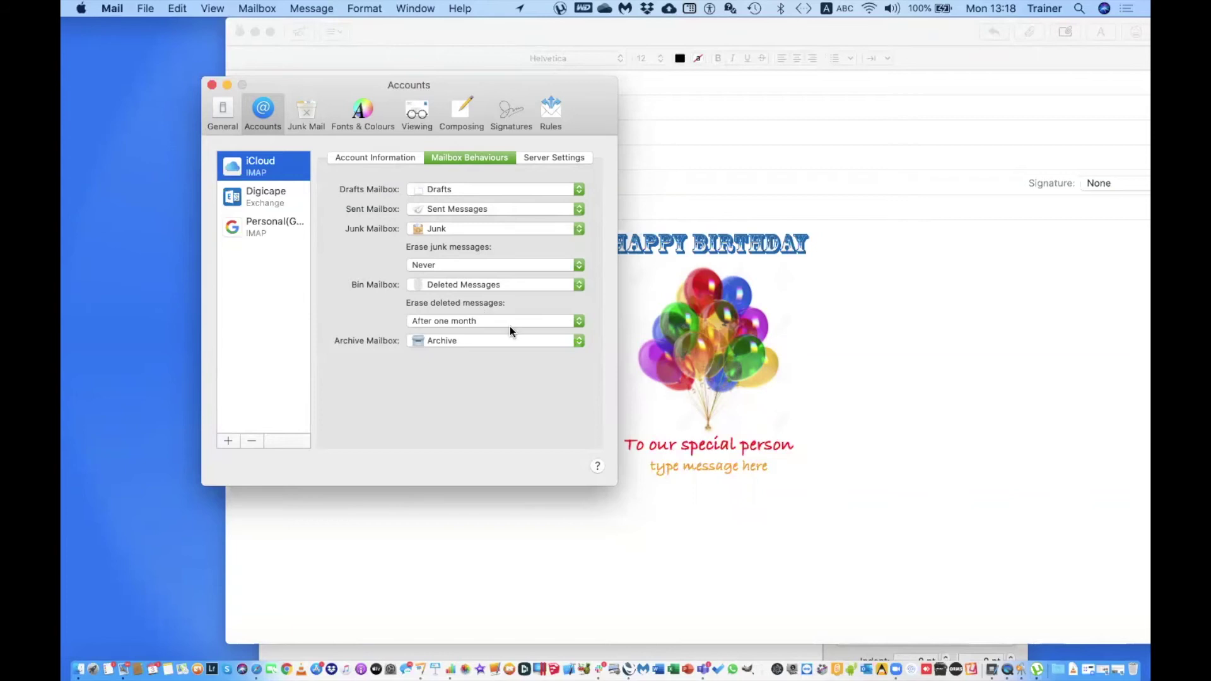
pyautogui.click(532, 284)
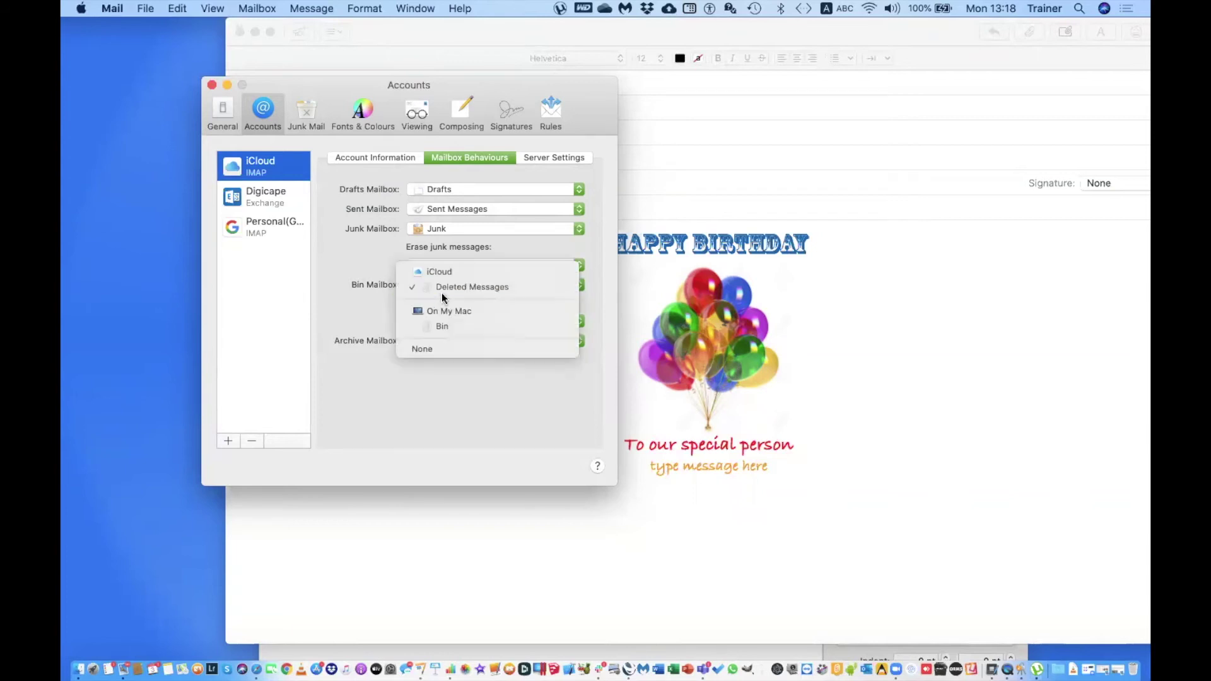
pyautogui.click(458, 433)
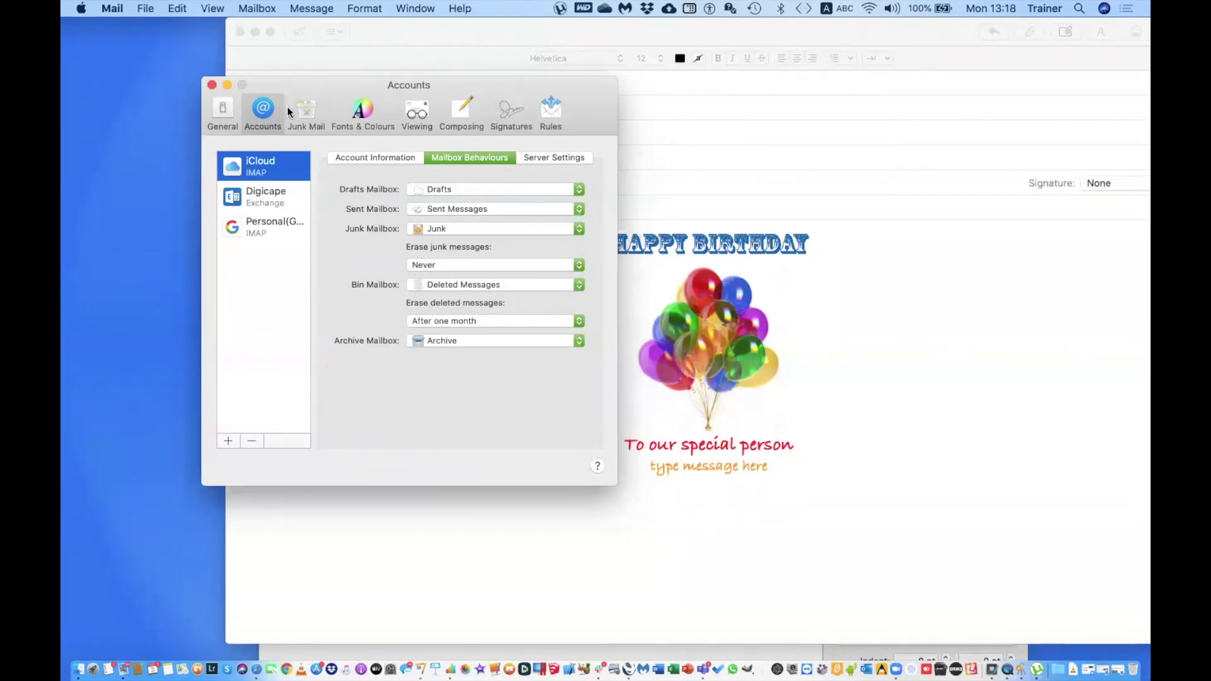
# - Review the Junk Mail Behaviours preferences and close the preferences window
pyautogui.click(315, 115)
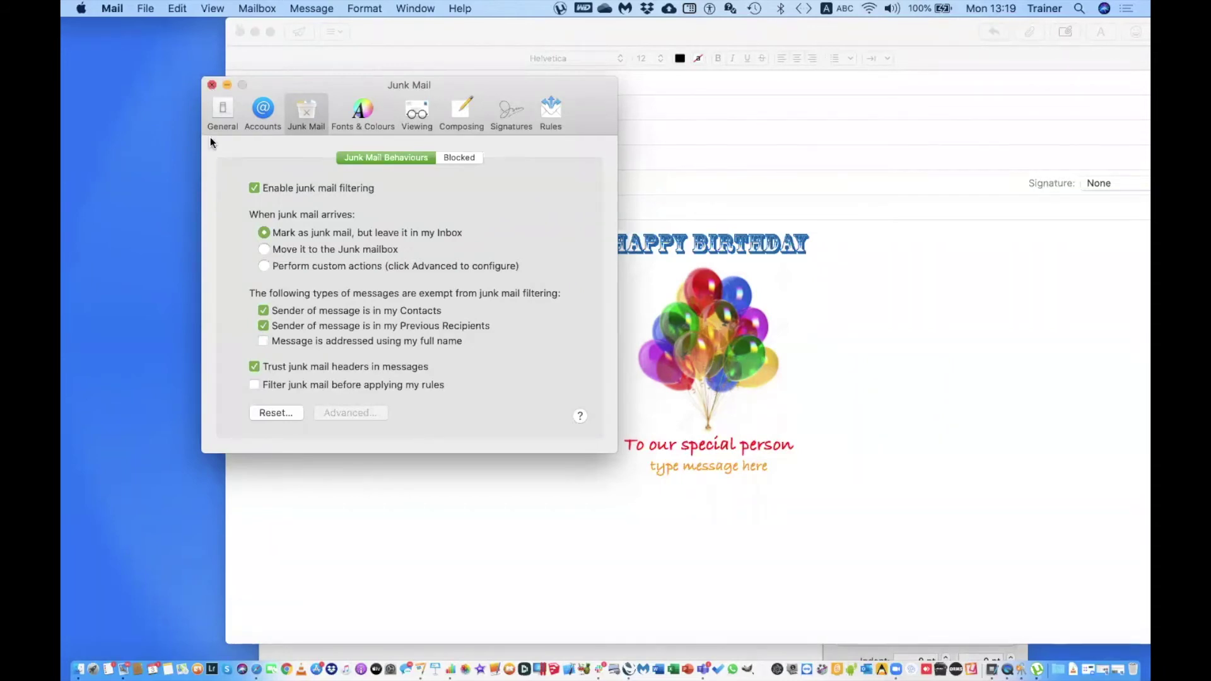
pyautogui.click(211, 85)
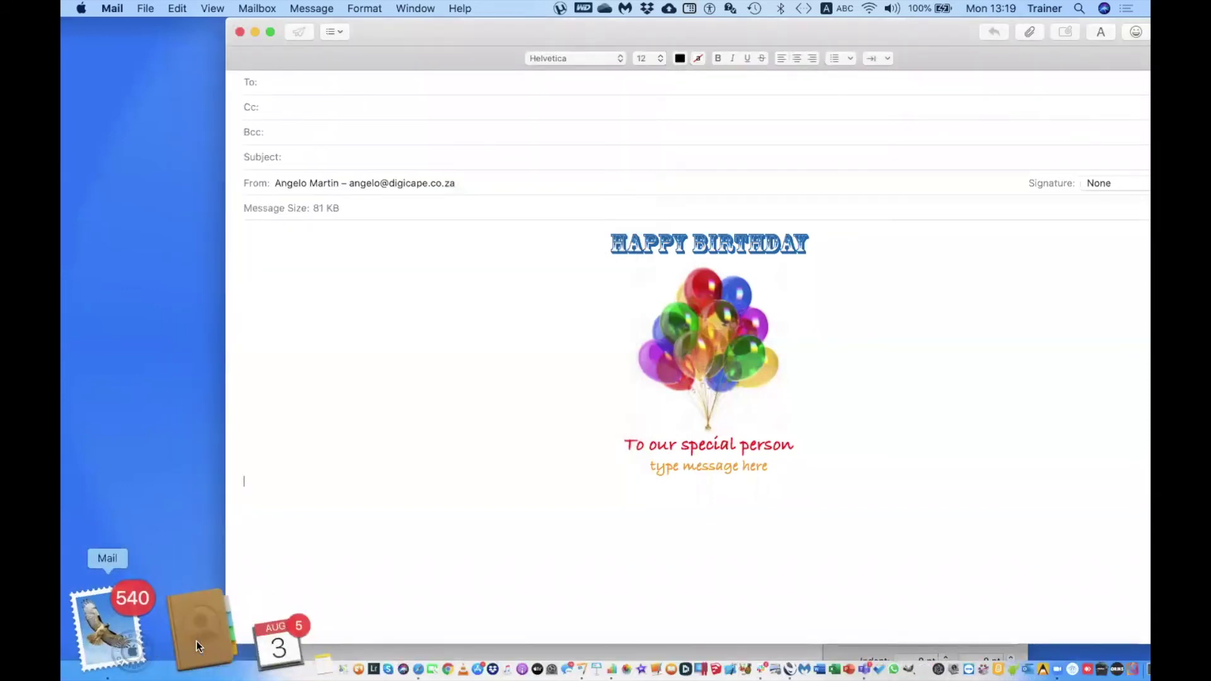
# - Switch to Safari, load Gmail, and reposition the browser window so the inbox and its settings control are in view
pyautogui.click(264, 631)
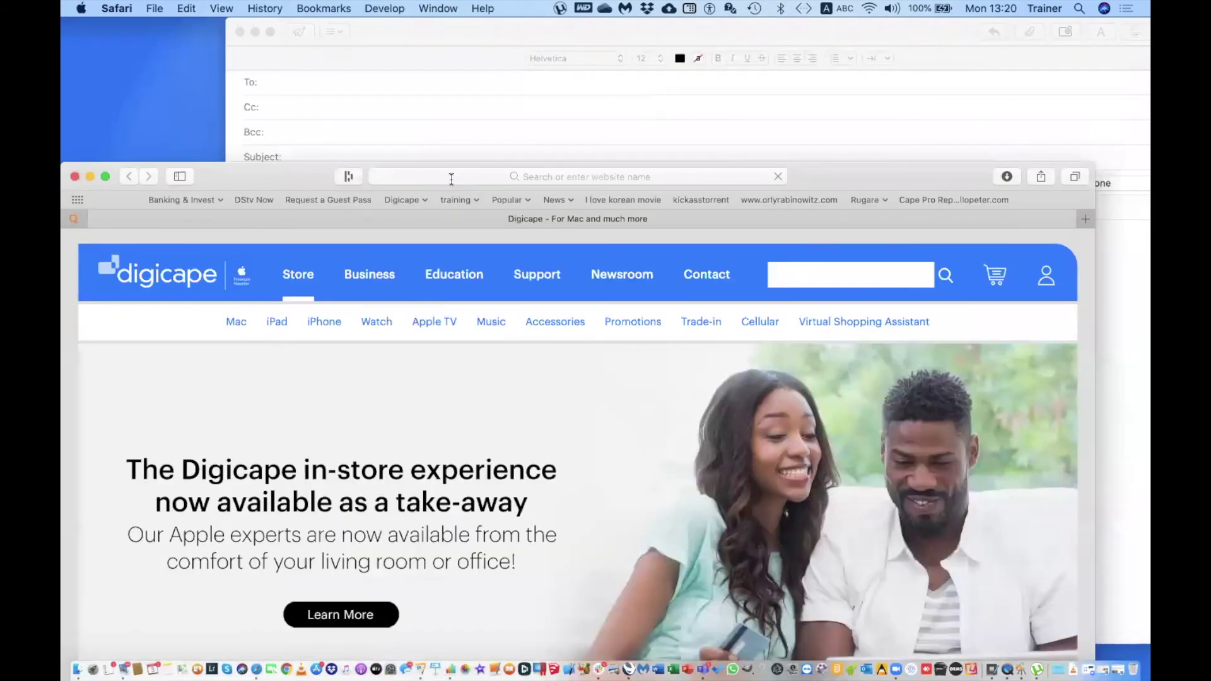
pyautogui.click(450, 177)
pyautogui.write('gmail')
pyautogui.press('Return')
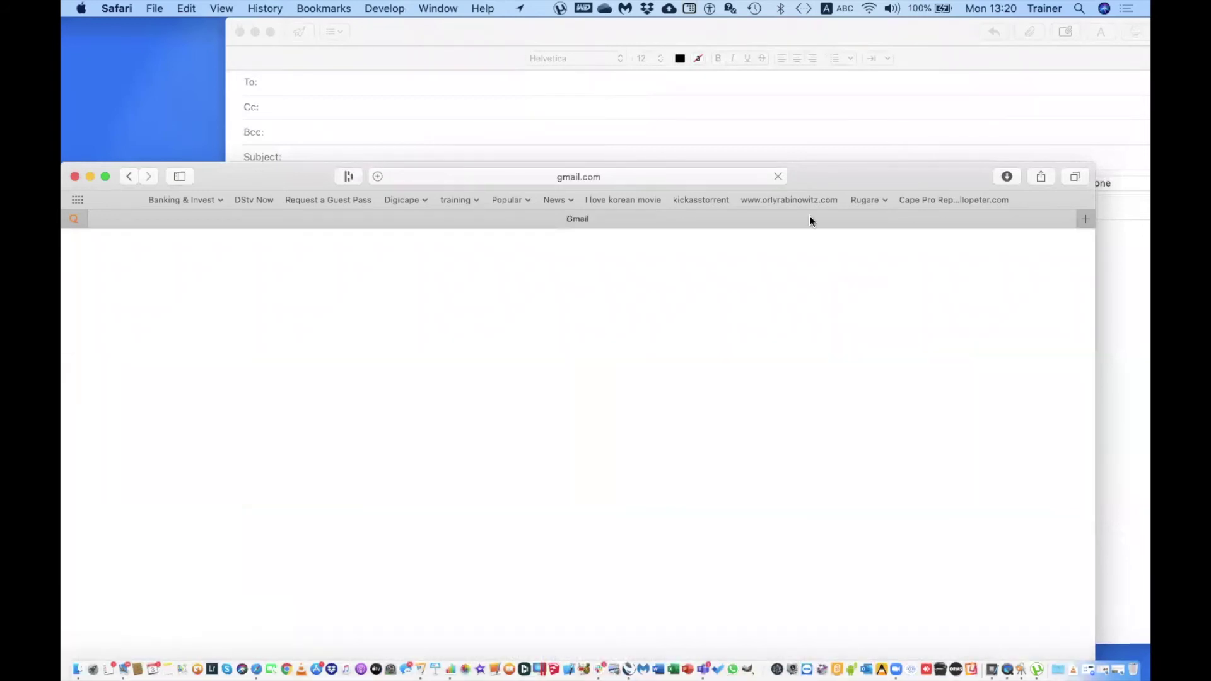
pyautogui.moveTo(846, 179); pyautogui.dragTo(750, 158)
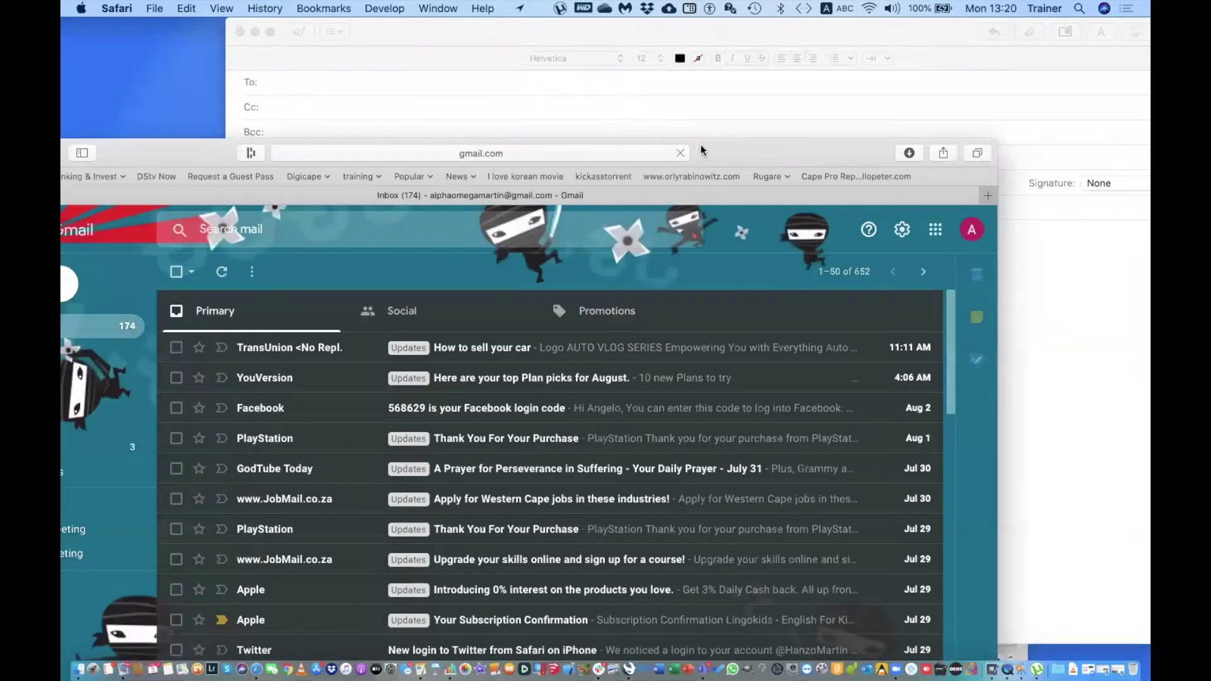
pyautogui.moveTo(722, 143); pyautogui.dragTo(672, 121)
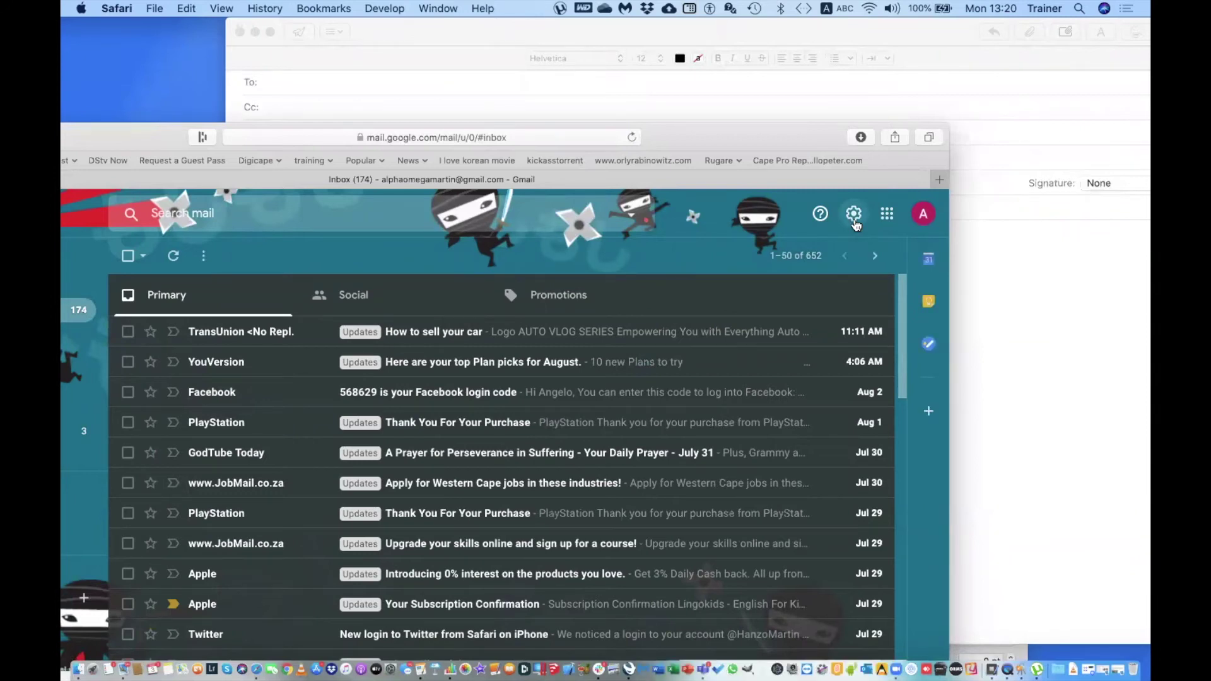
# - Open Gmail's full settings, view Filters and Blocked Addresses, and close the Safari window
pyautogui.click(854, 221)
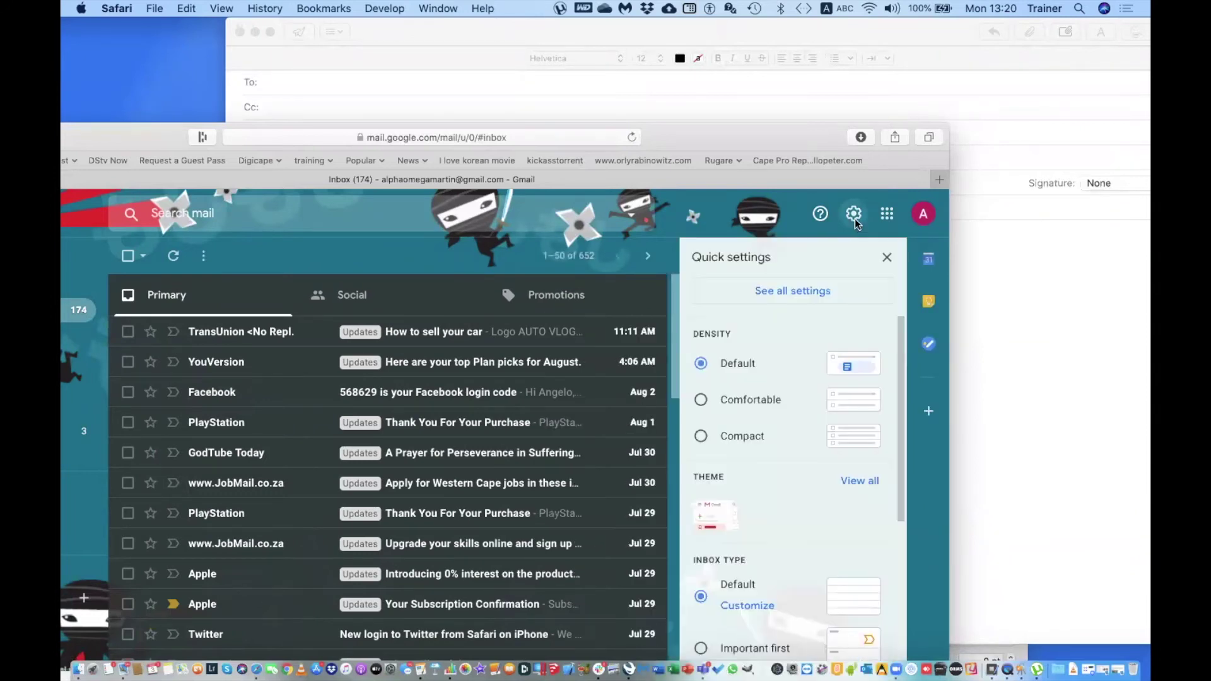
pyautogui.click(786, 296)
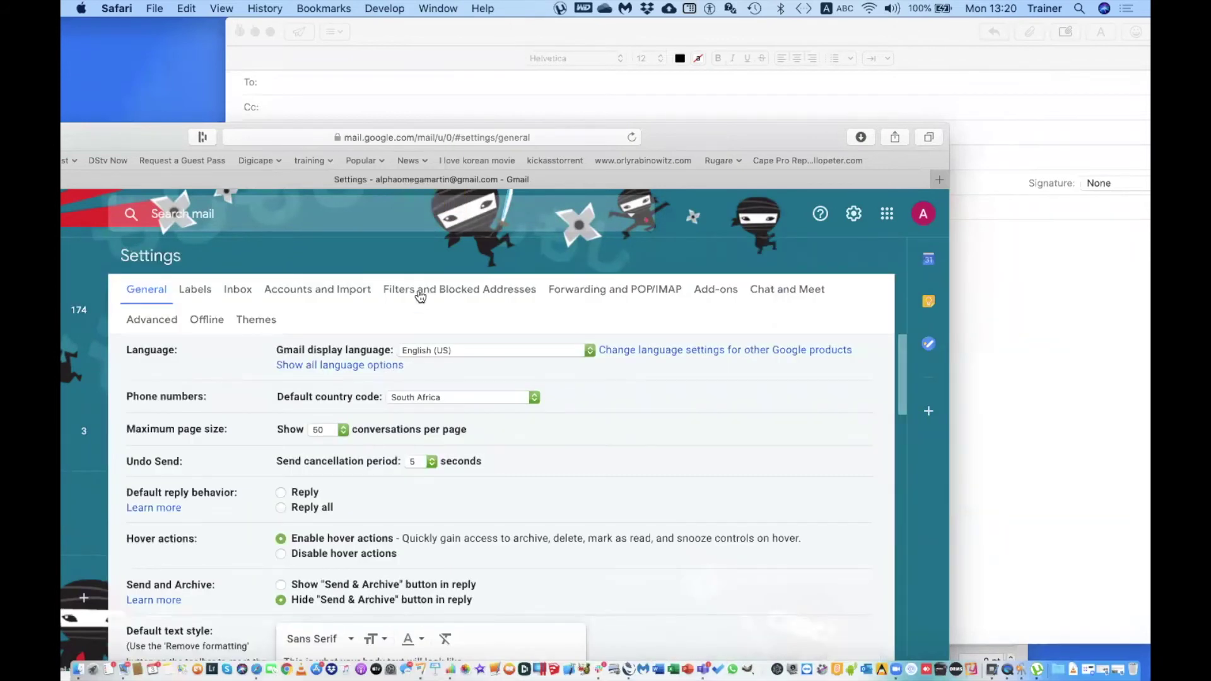
pyautogui.click(419, 294)
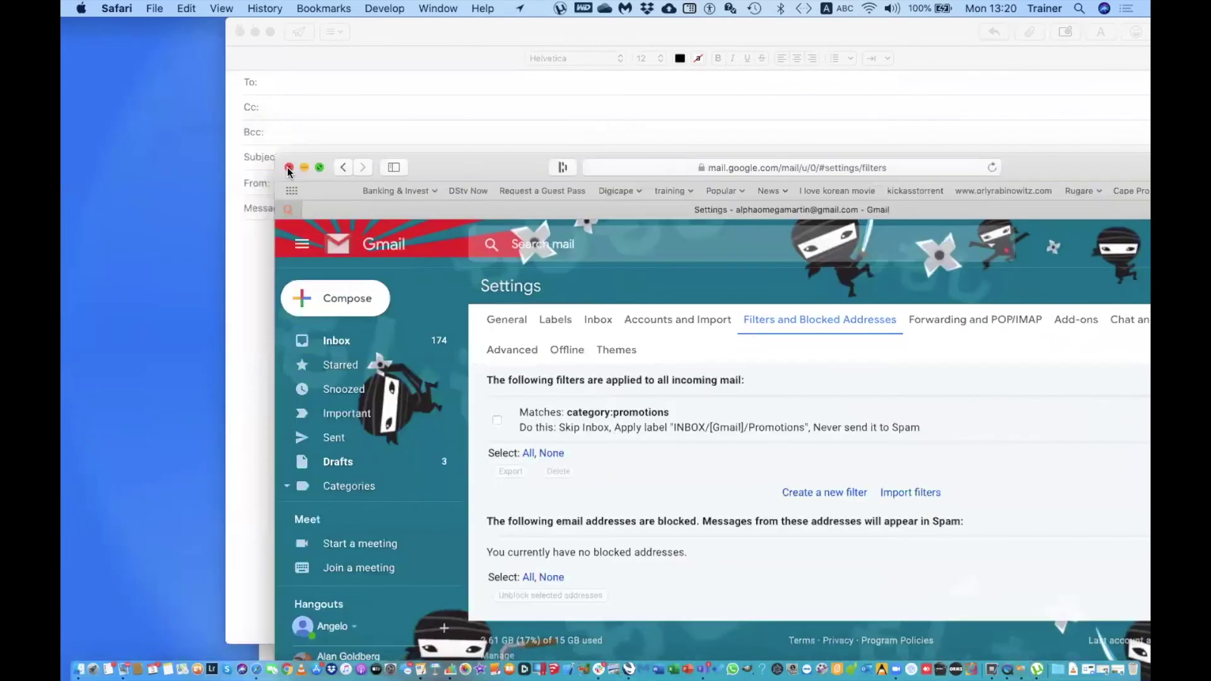
pyautogui.click(288, 168)
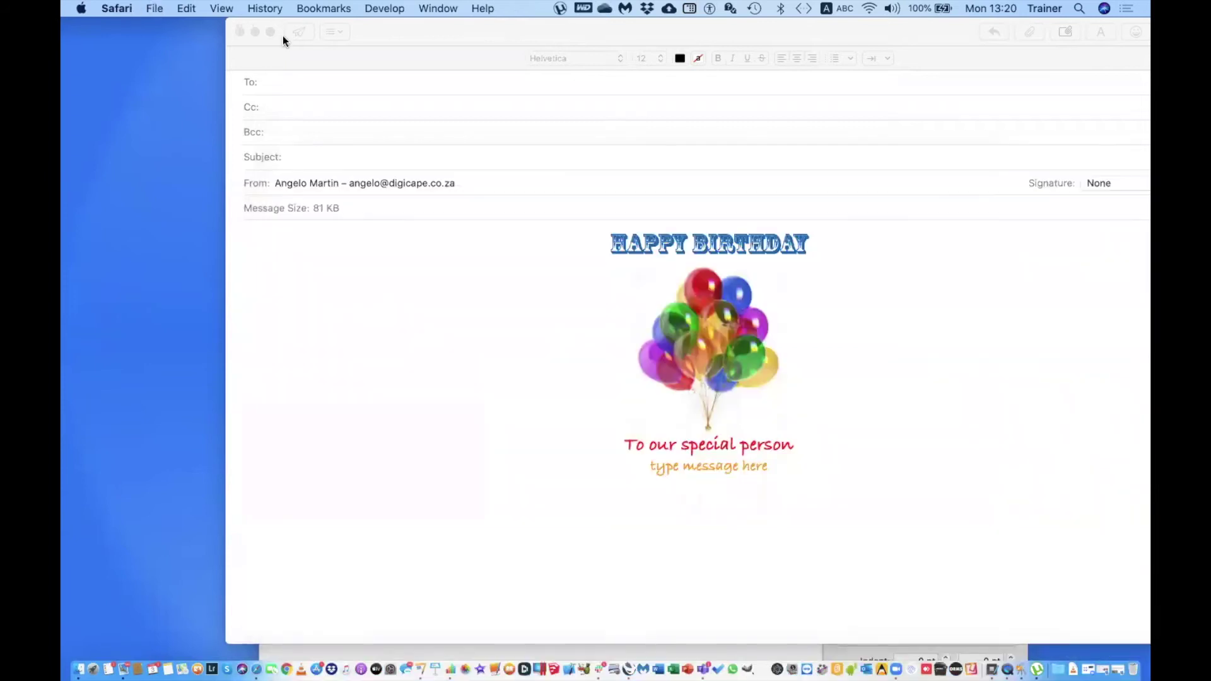
# - Switch back to Mail and reopen its preferences at Junk Mail
pyautogui.click(315, 65)
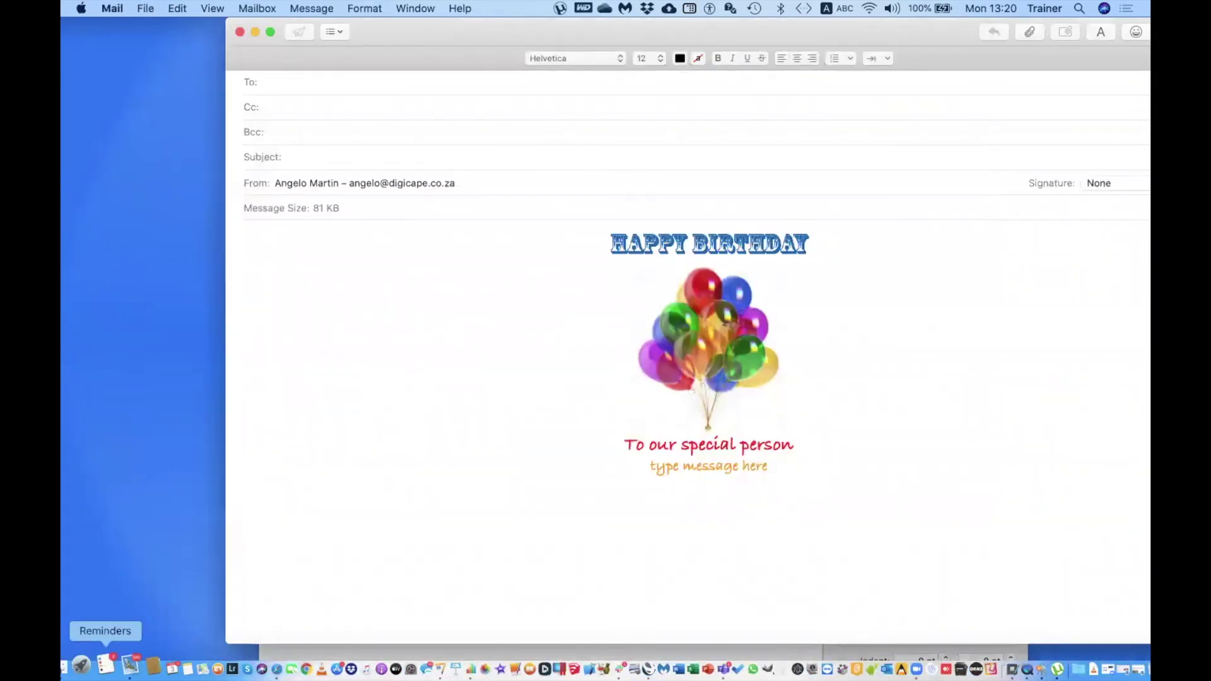
pyautogui.click(111, 8)
pyautogui.click(123, 49)
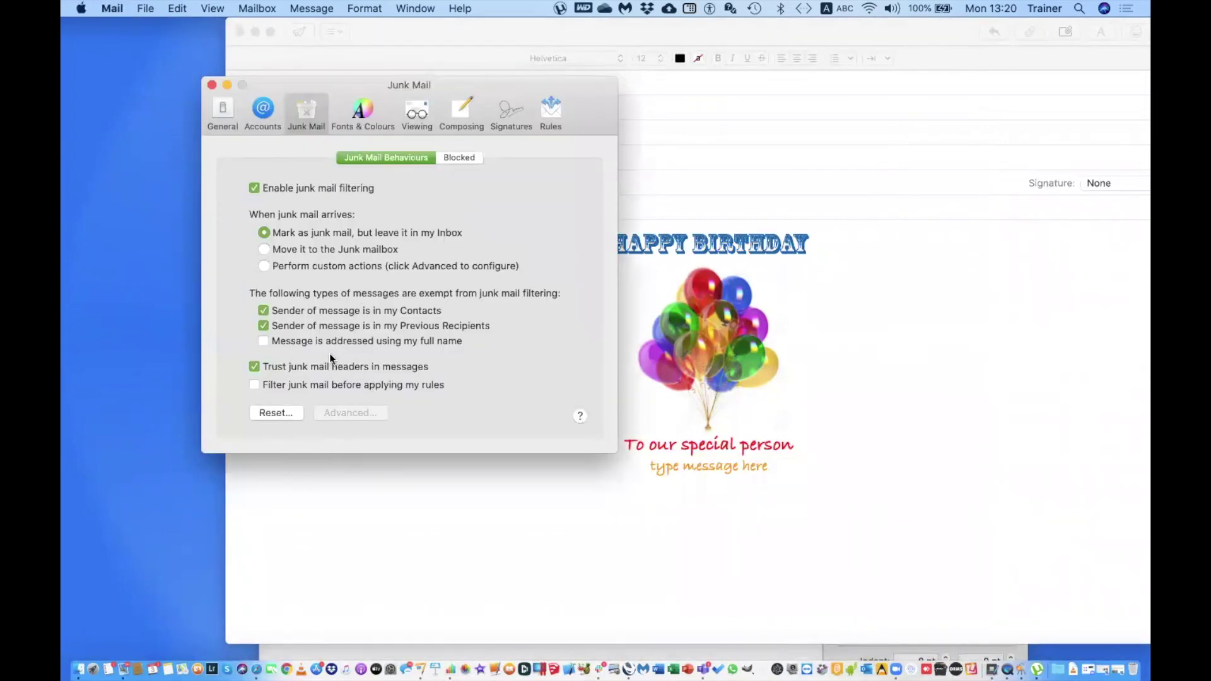
pyautogui.click(324, 360)
# - Examine the Blocked settings in the Junk Mail preferences, including the full list of blocked addresses
pyautogui.click(459, 158)
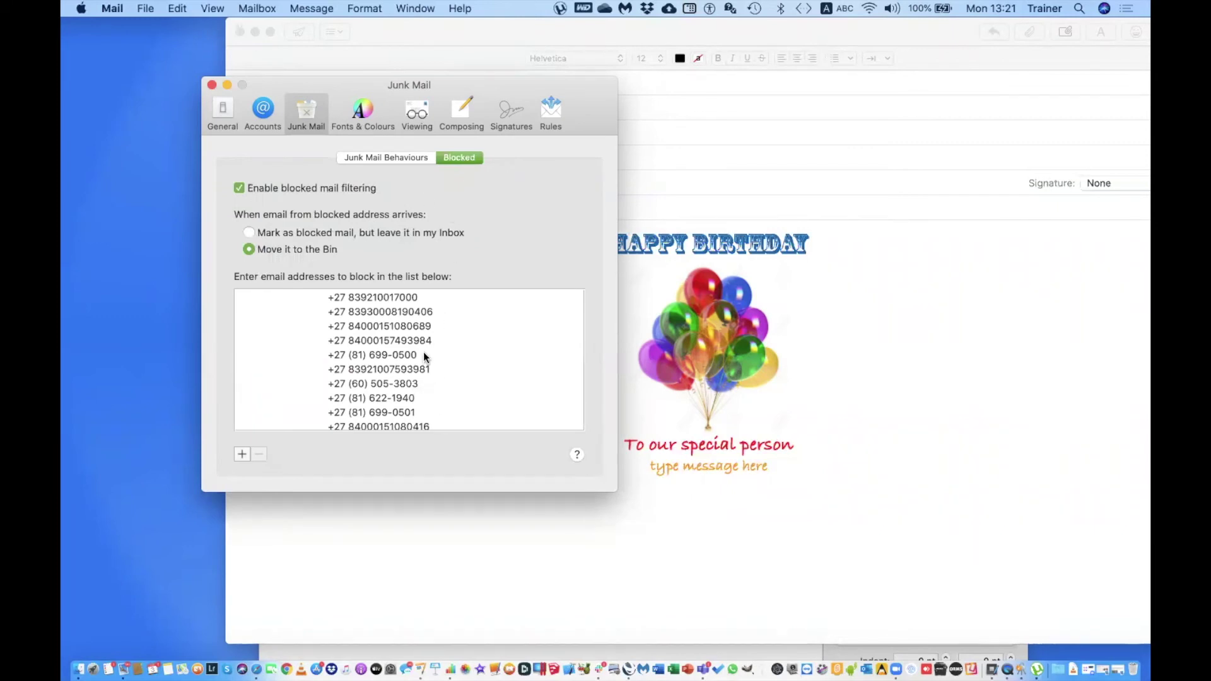
pyautogui.scroll(-3, 442, 321)
pyautogui.scroll(-3, 441, 320)
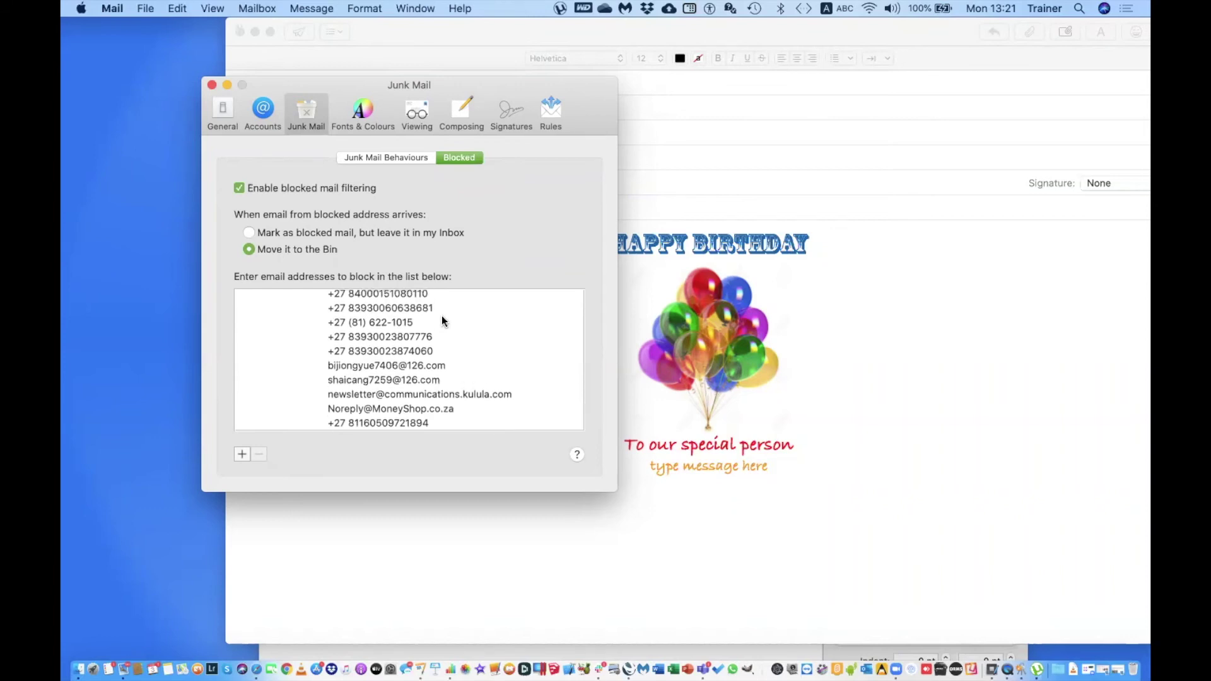
pyautogui.scroll(3, 441, 320)
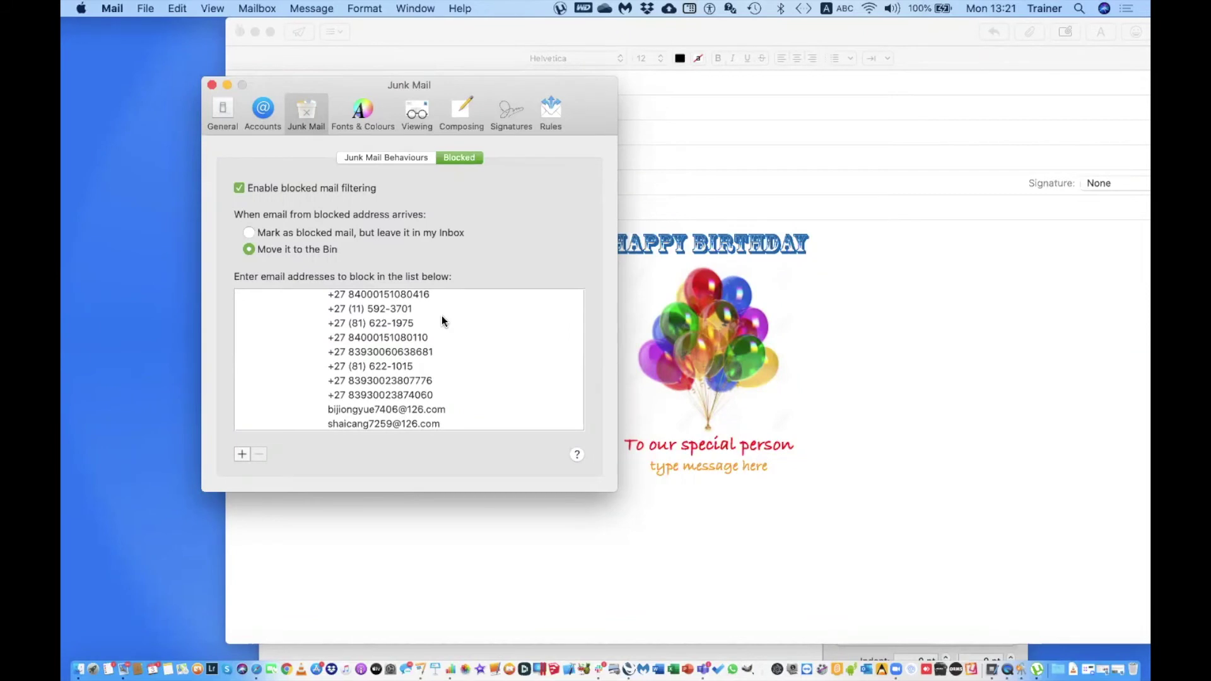
pyautogui.scroll(2, 441, 320)
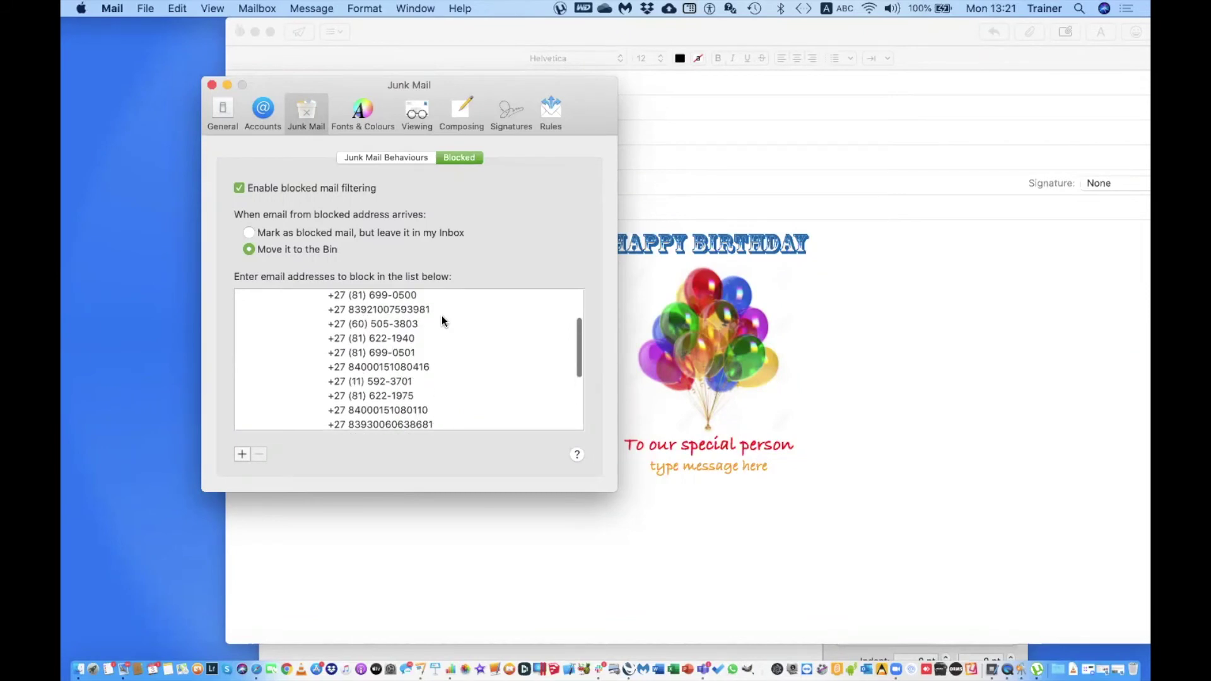
pyautogui.scroll(-5, 441, 320)
pyautogui.scroll(4, 441, 320)
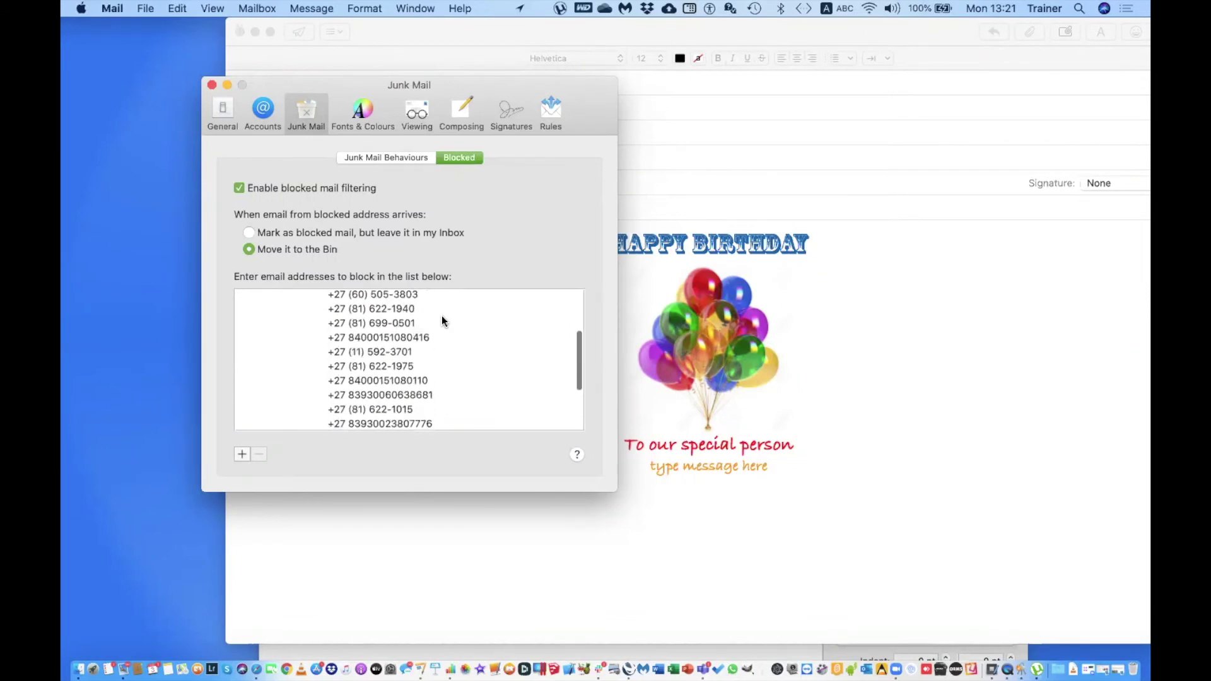
pyautogui.scroll(2, 442, 320)
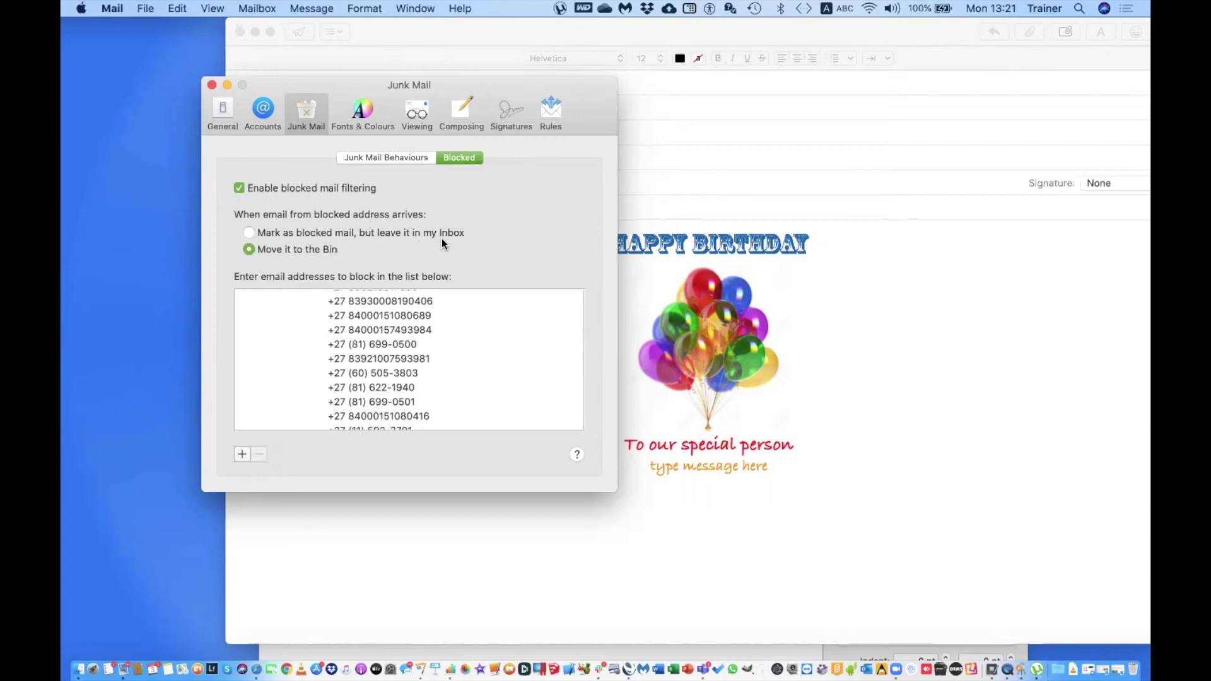
# - Show the Fonts & Colours preferences and a viewer window with the first inbox message selected, with the preferences moved clear of it
pyautogui.click(364, 113)
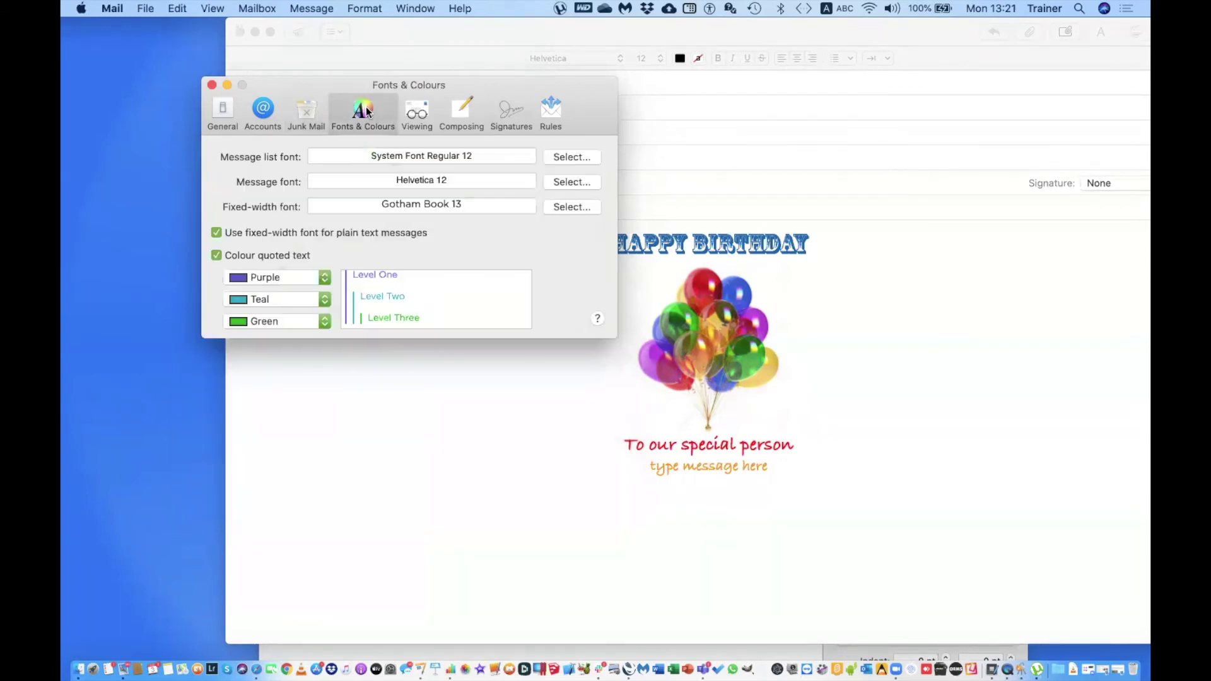
pyautogui.click(148, 9)
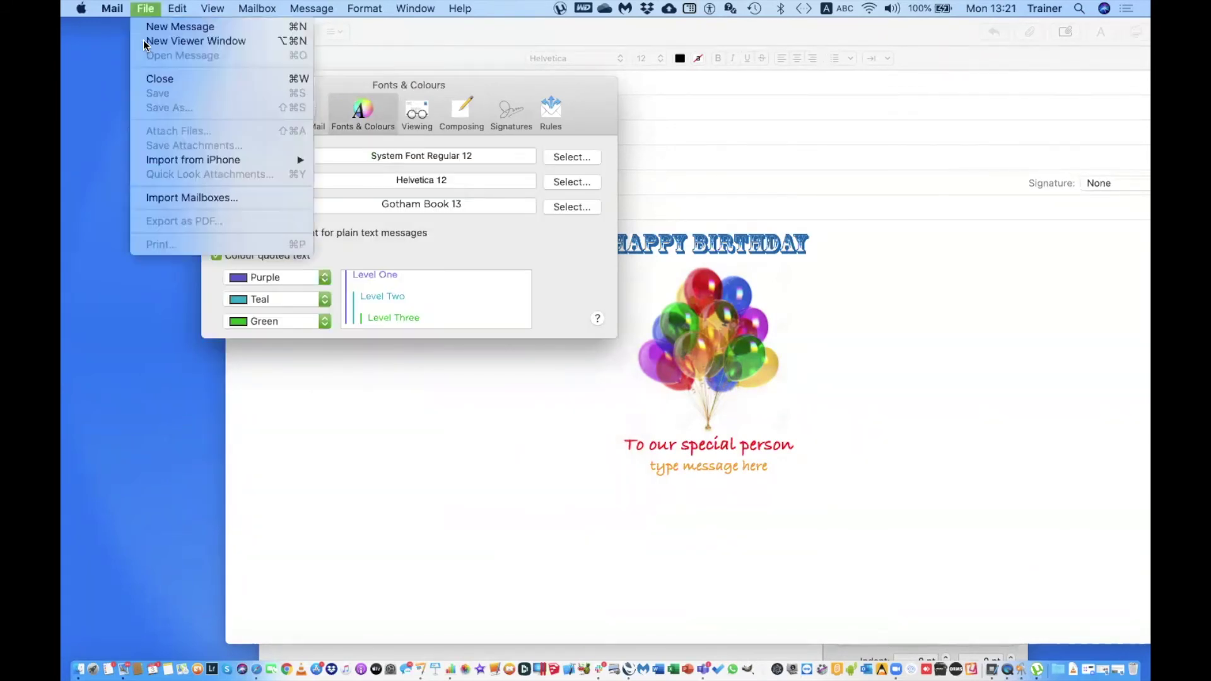
pyautogui.click(279, 135)
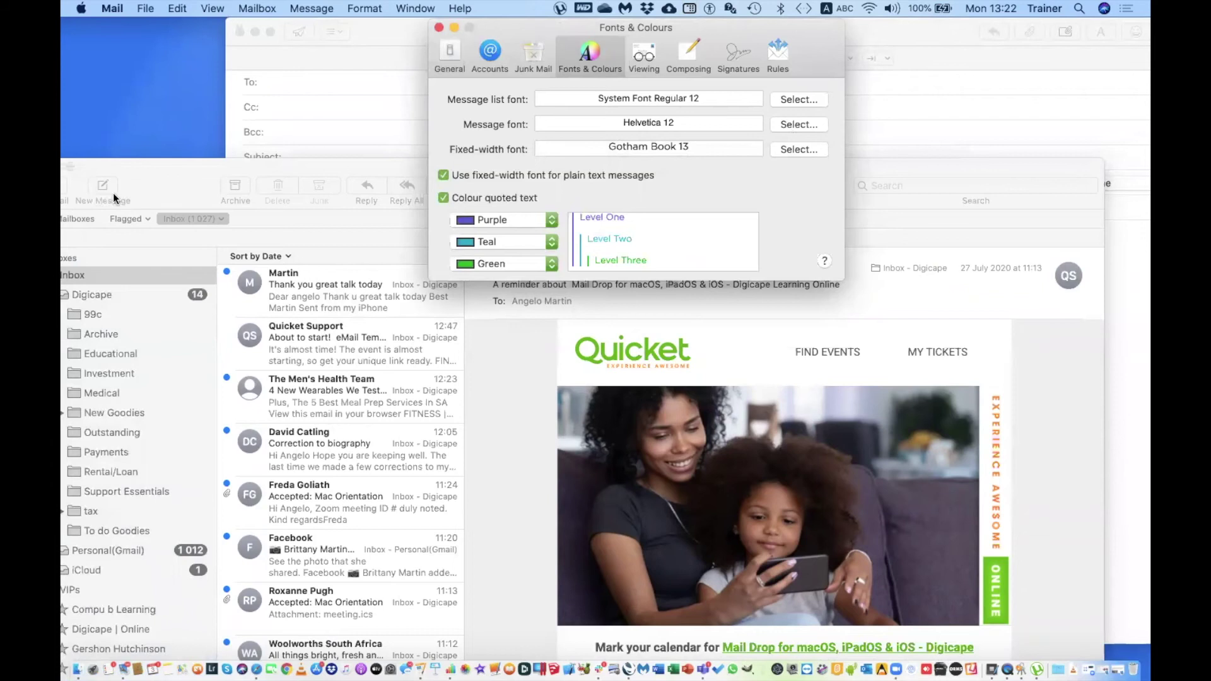
pyautogui.click(341, 307)
pyautogui.click(505, 28)
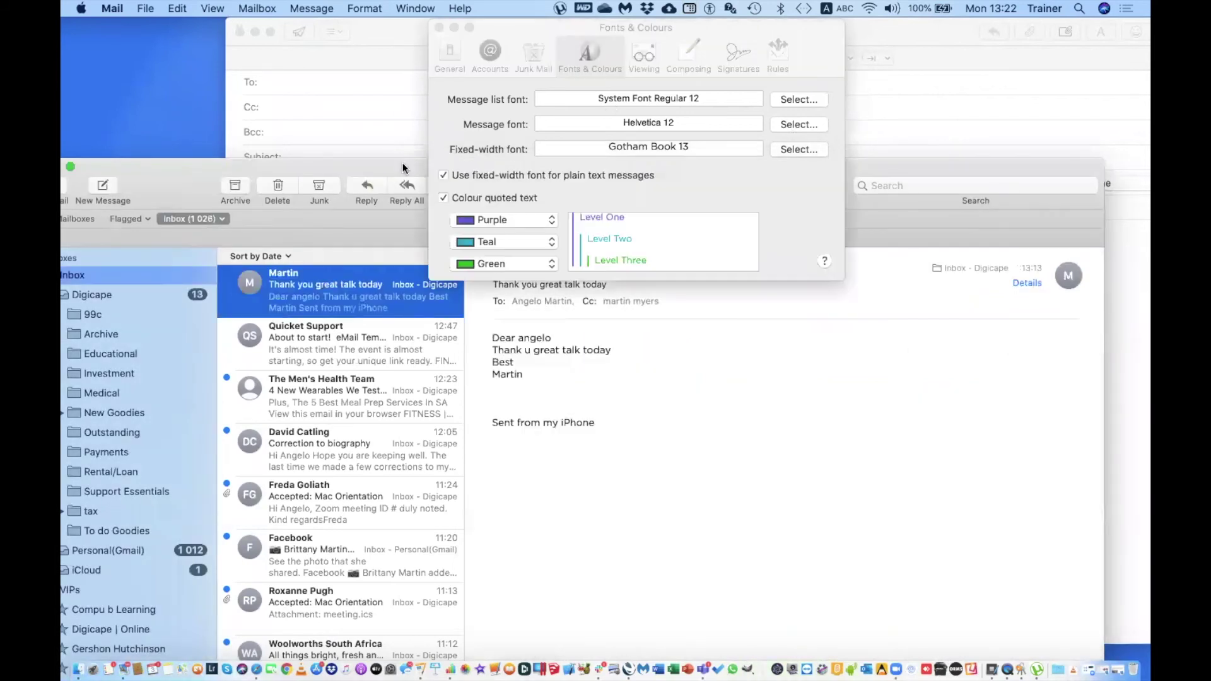
pyautogui.moveTo(705, 69); pyautogui.dragTo(495, 104)
# - Set the message font size to 18, keeping Helvetica Regular, and close the Fonts panel
pyautogui.click(597, 159)
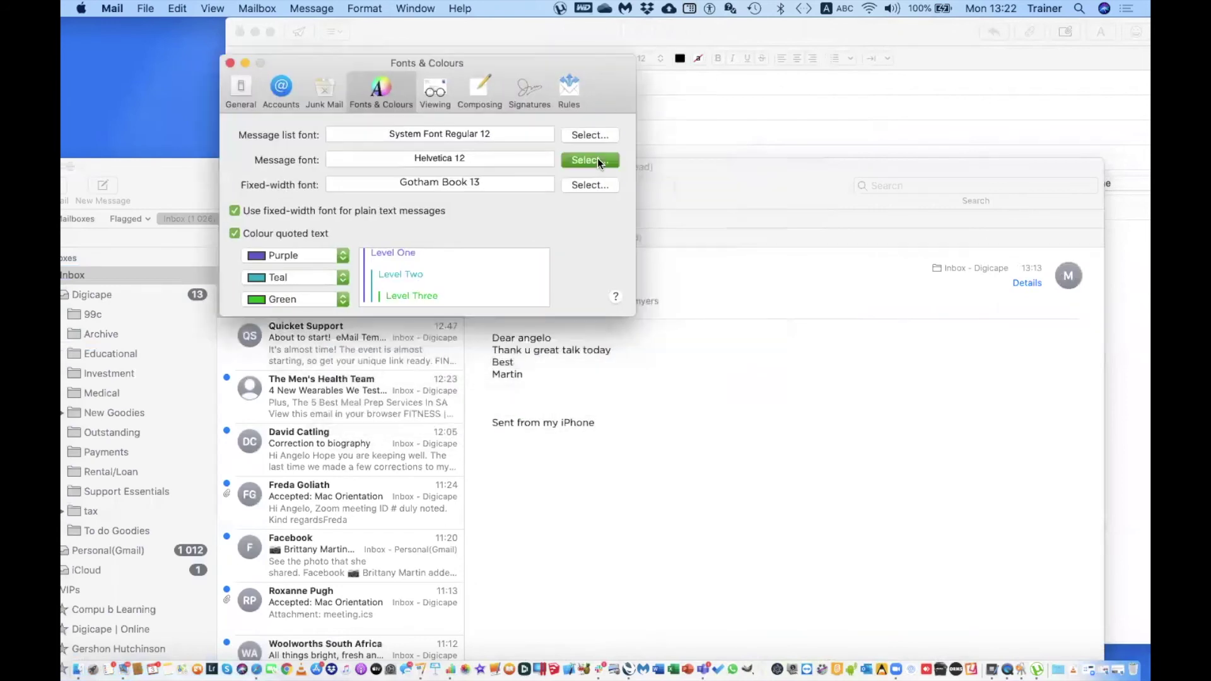
pyautogui.moveTo(820, 288); pyautogui.dragTo(403, 327)
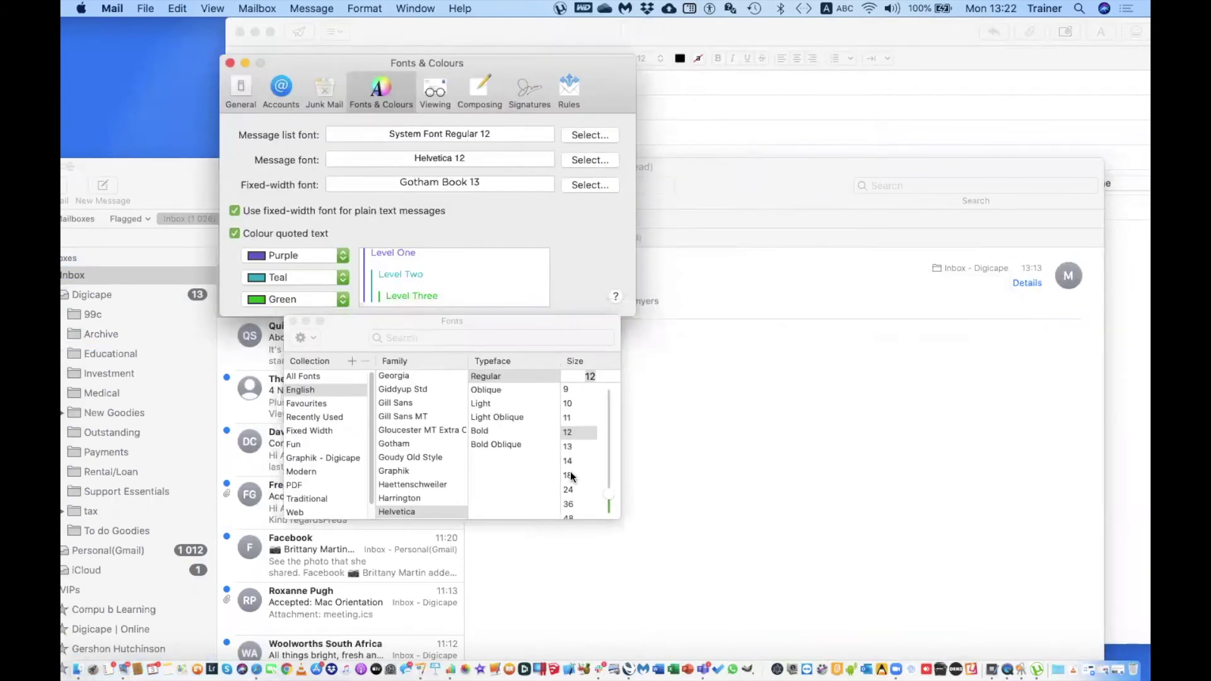
pyautogui.click(570, 475)
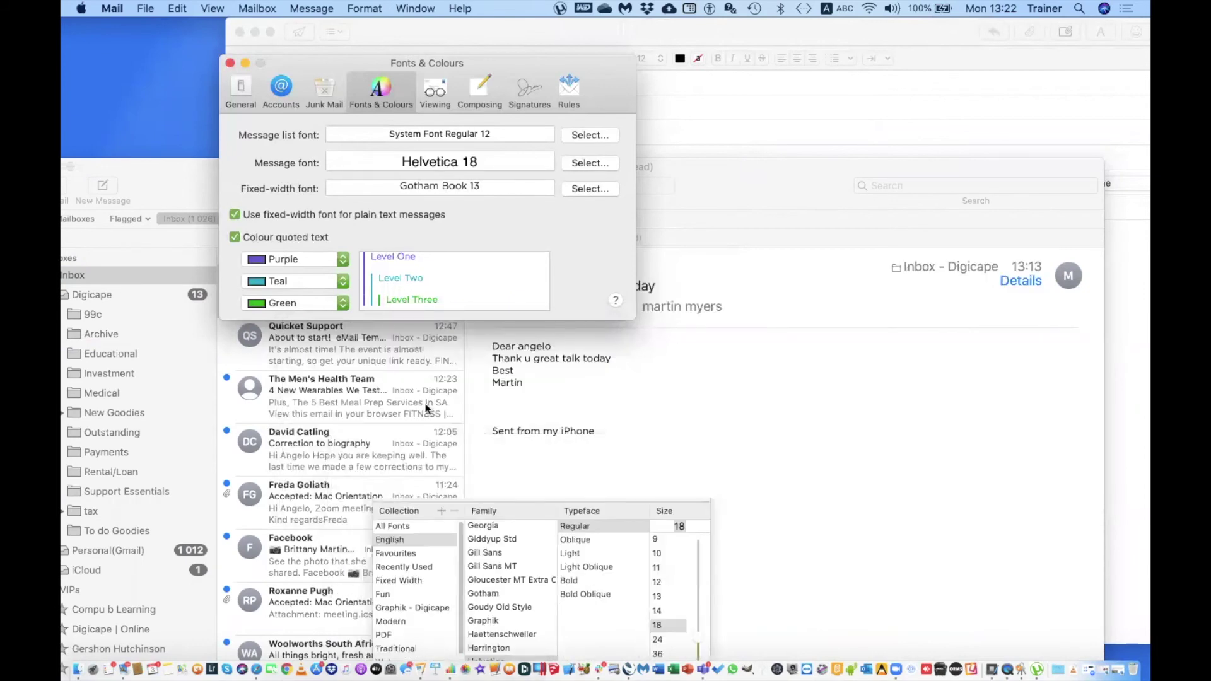
pyautogui.press('super+t')
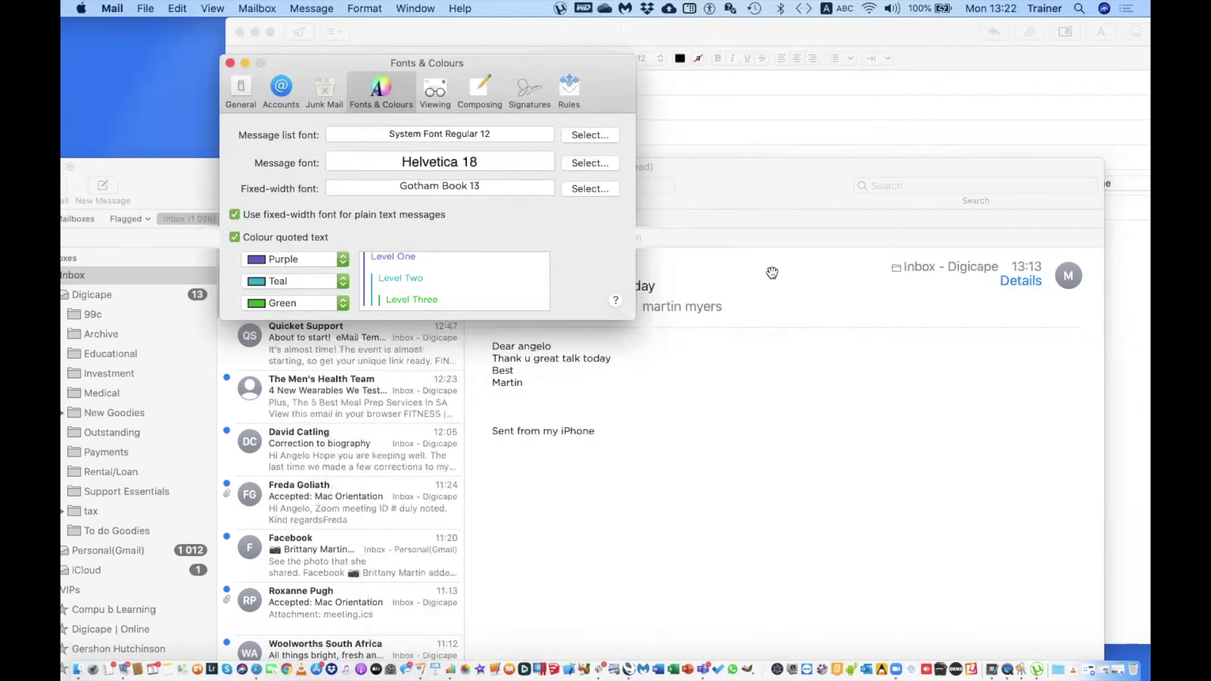
# - Bring the inbox window forward, start a new message to check its default font size, and close the message
pyautogui.click(772, 272)
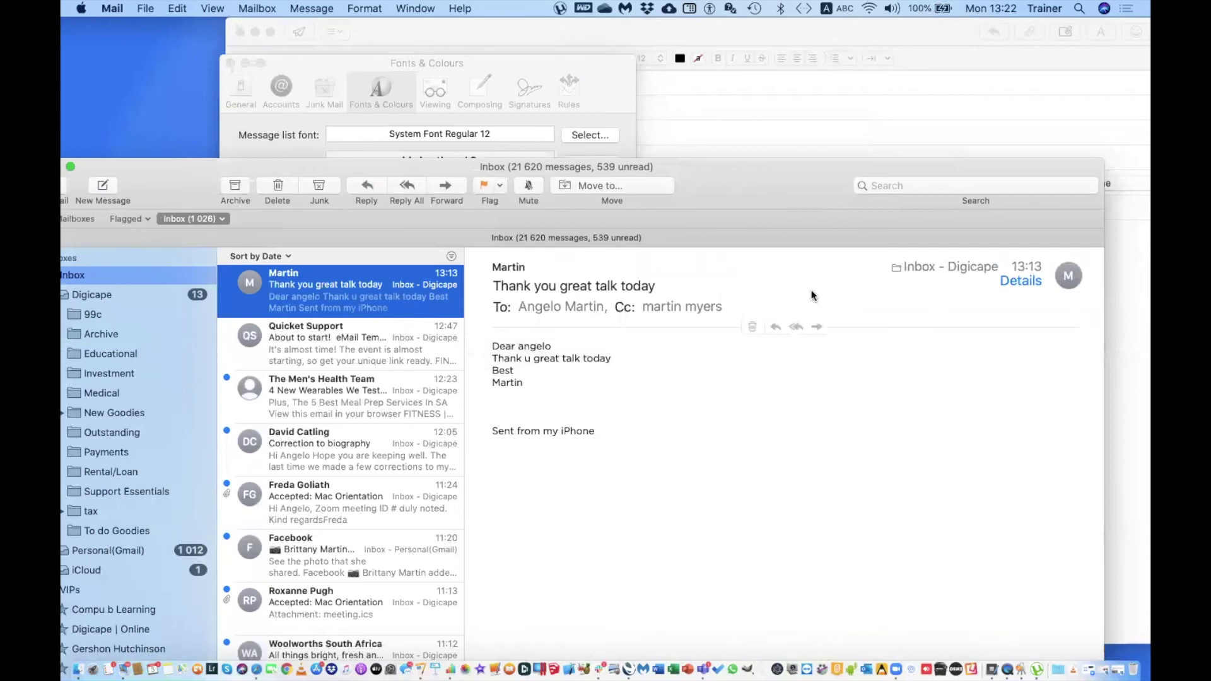
pyautogui.moveTo(412, 229); pyautogui.dragTo(447, 283)
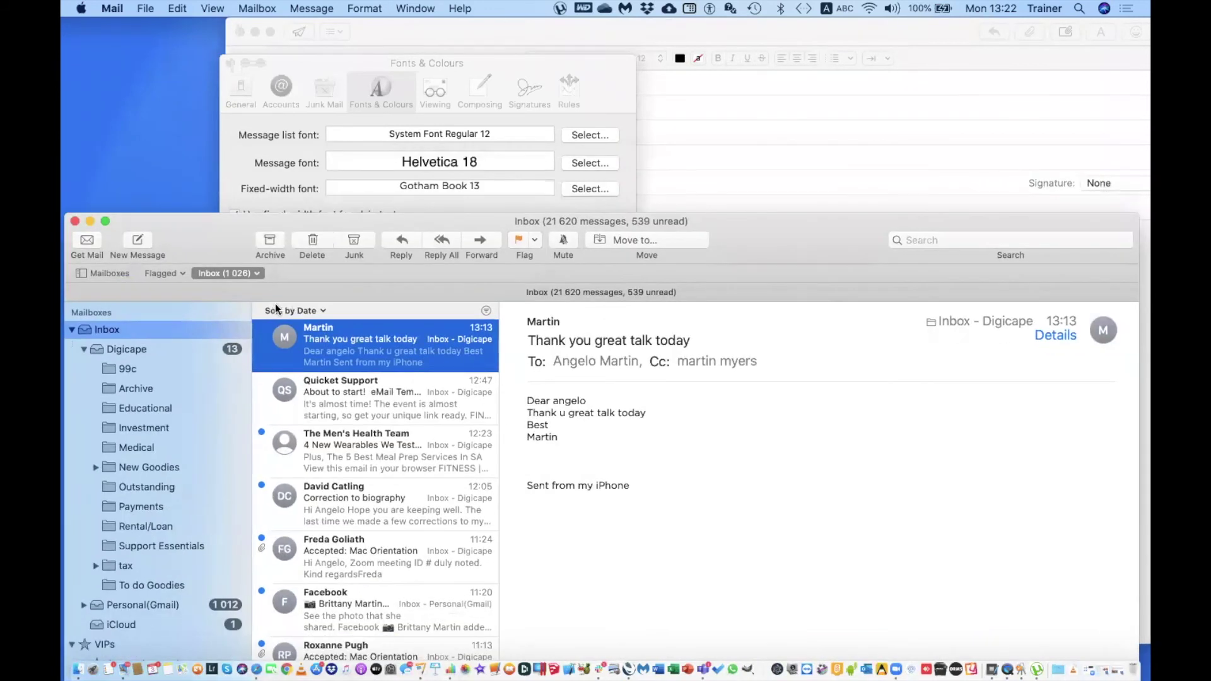
pyautogui.click(142, 244)
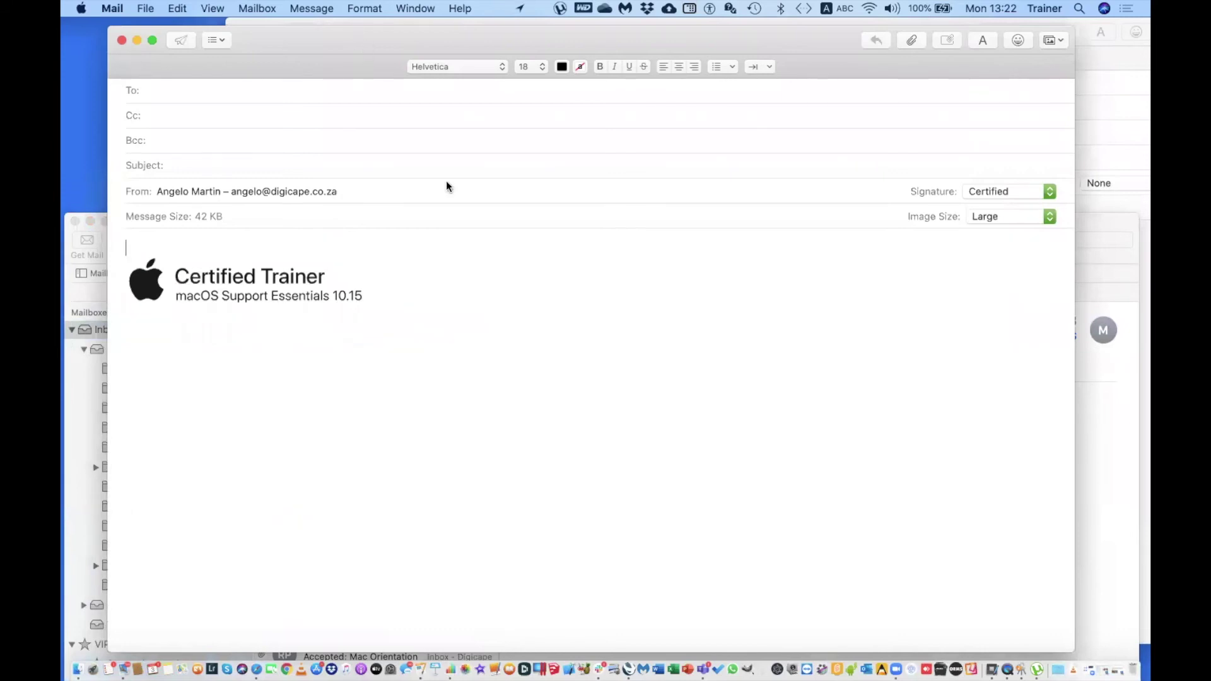
pyautogui.moveTo(513, 38); pyautogui.dragTo(581, 167)
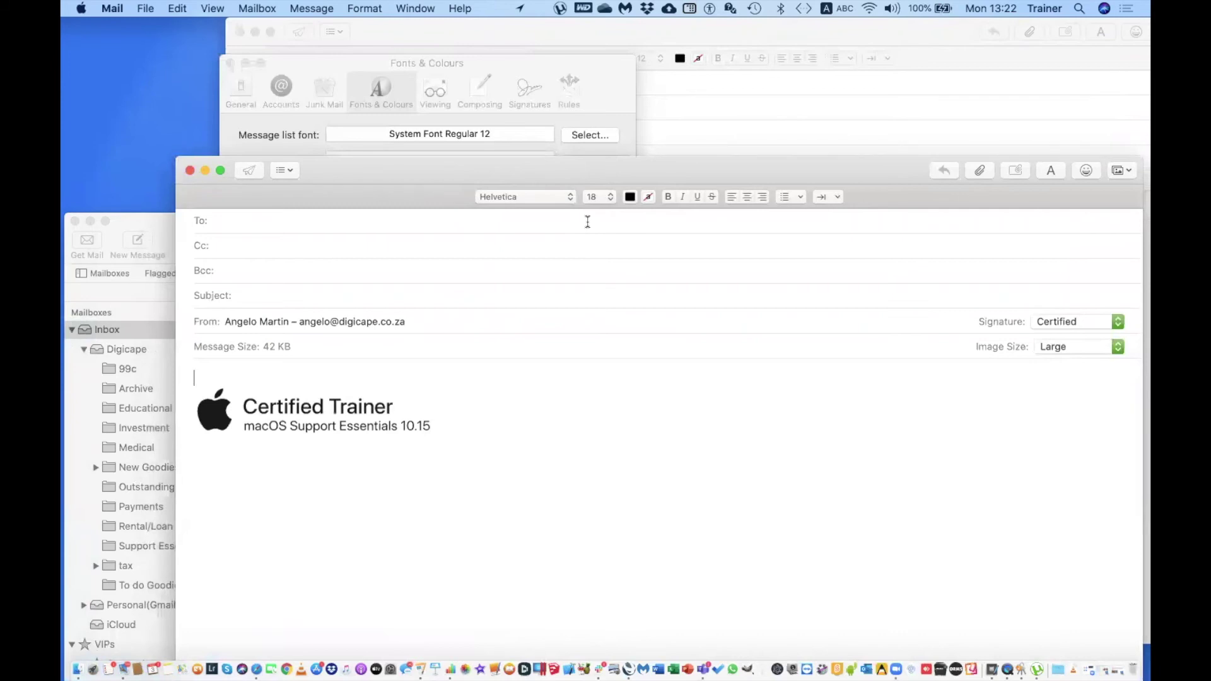
pyautogui.click(189, 171)
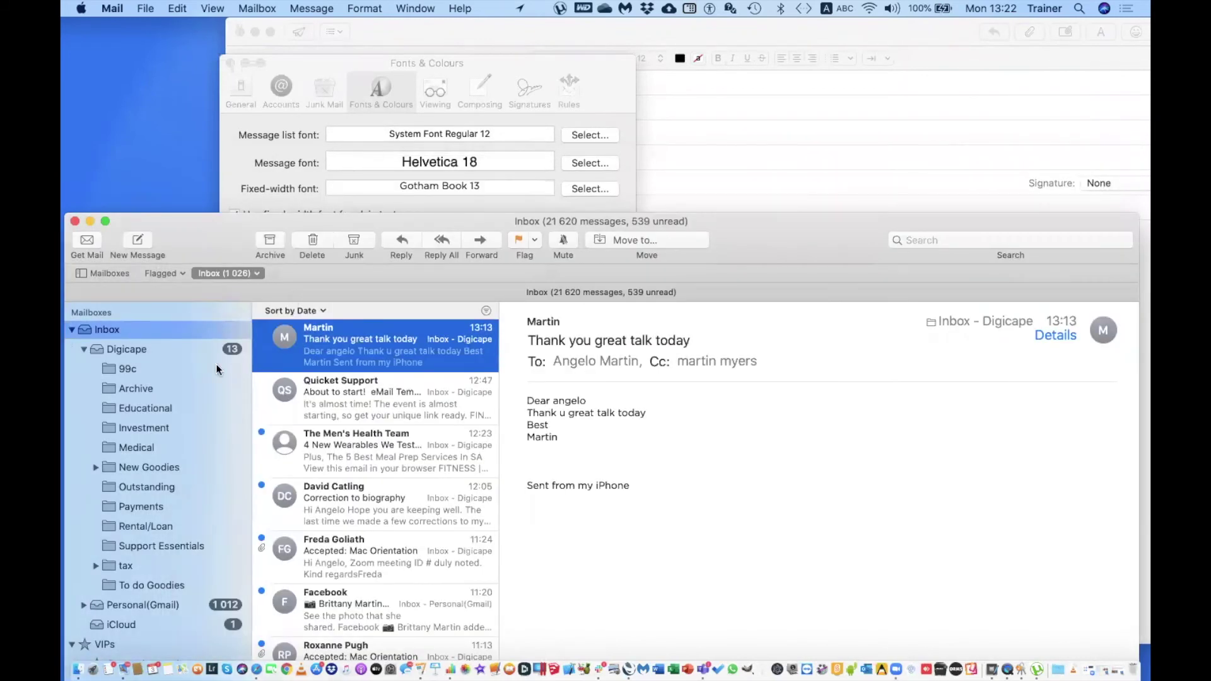
# - Set the message list font size to 18, check the inbox list, and bring the Fonts & Colours preferences back to the front
pyautogui.click(588, 133)
pyautogui.click(587, 132)
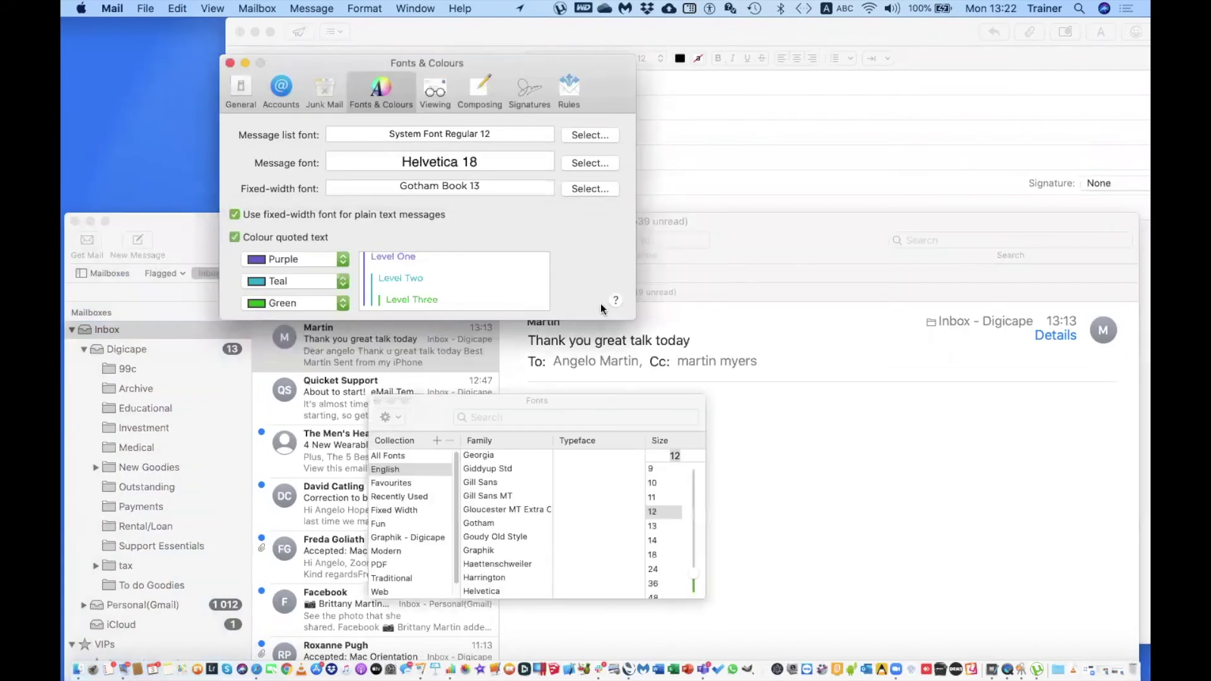
pyautogui.click(653, 541)
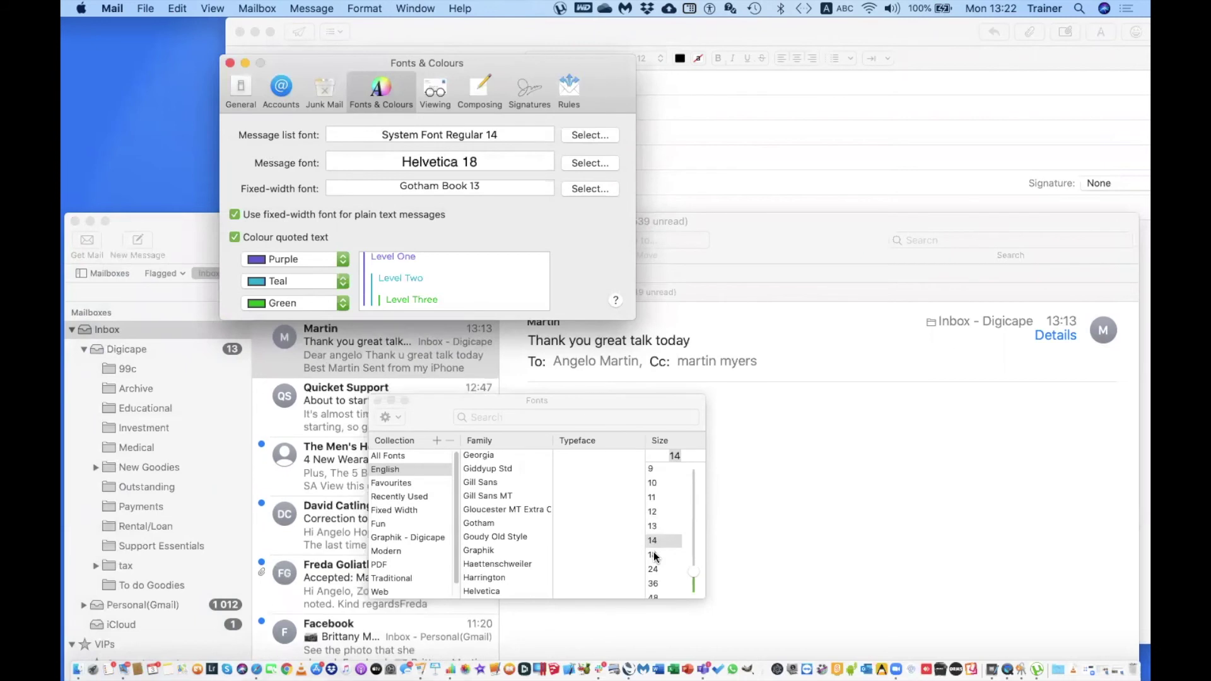
pyautogui.click(653, 555)
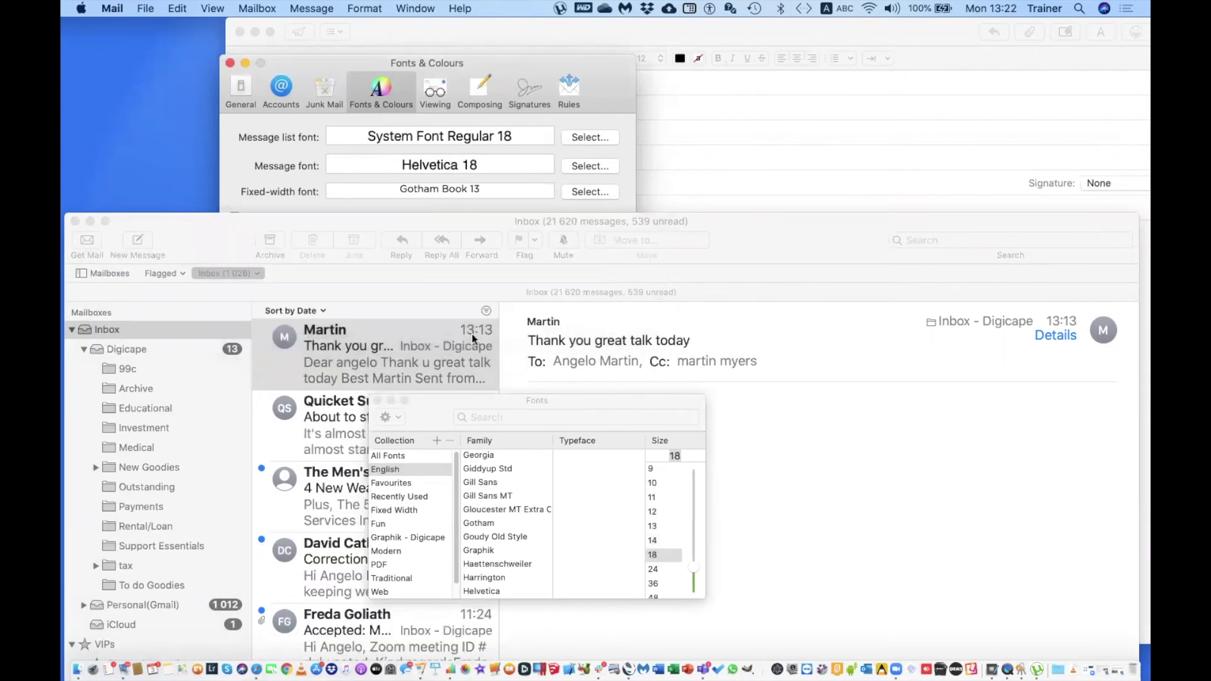
pyautogui.click(392, 319)
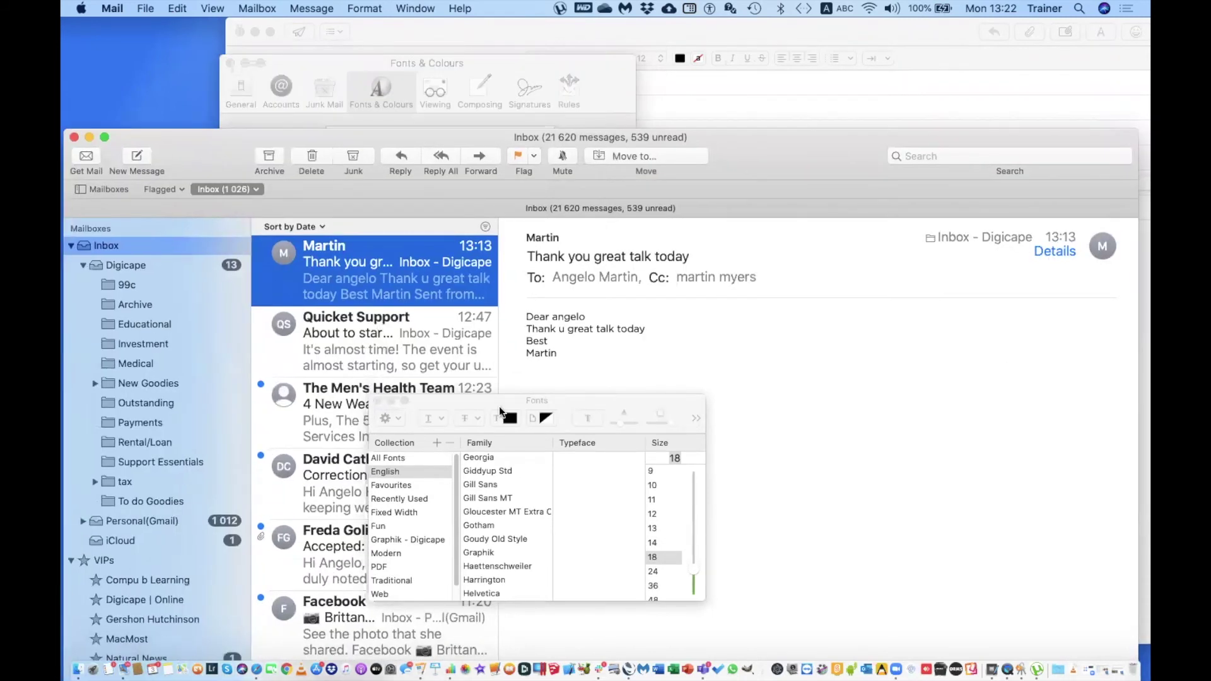
pyautogui.click(342, 62)
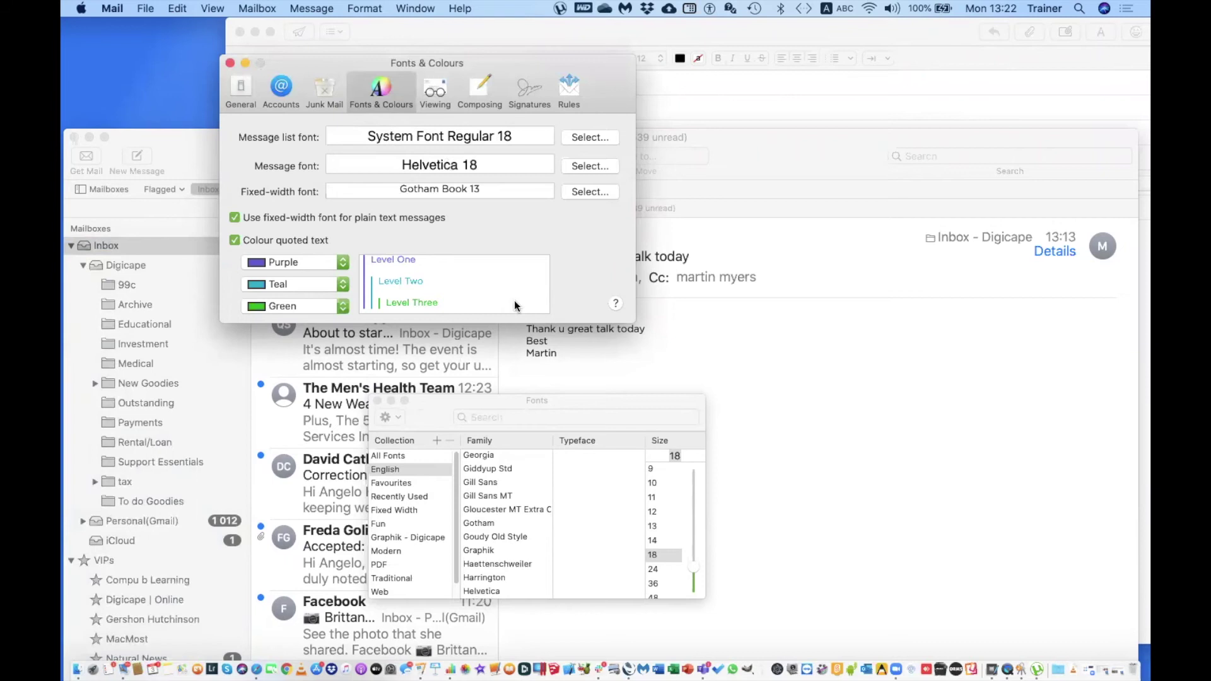
# - Show the Viewing preferences, set the message list font size to 13, and close the Fonts panel
pyautogui.click(441, 92)
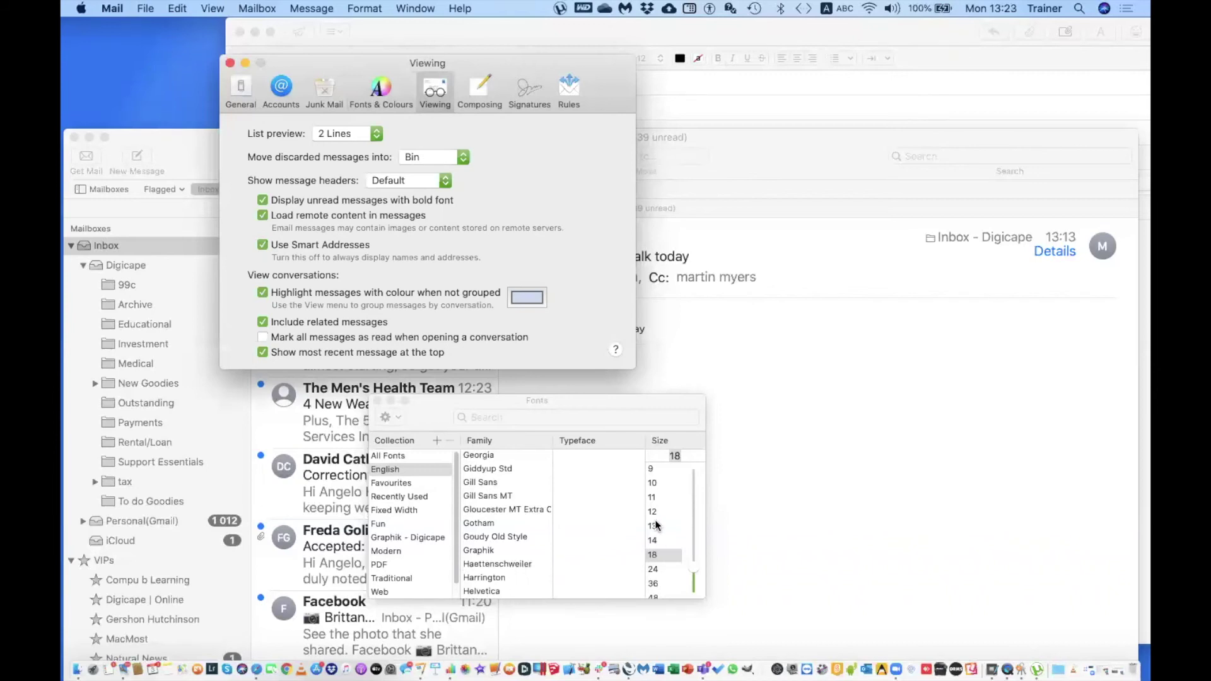
pyautogui.click(653, 512)
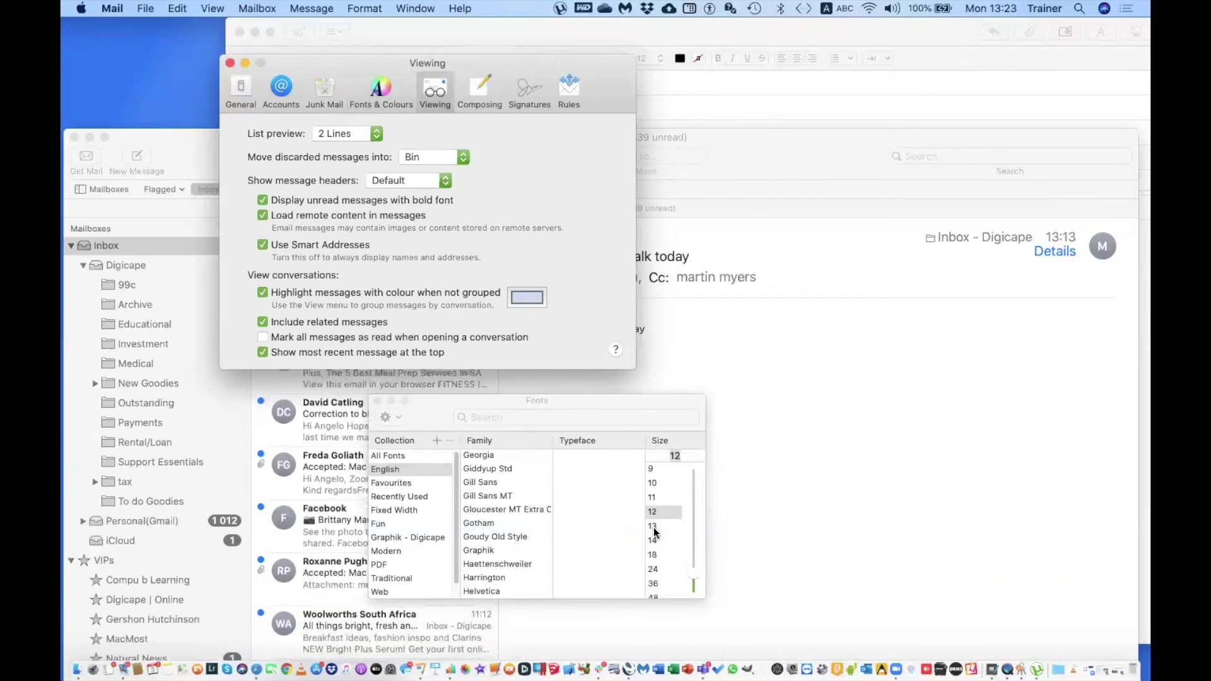
pyautogui.click(653, 528)
pyautogui.click(377, 401)
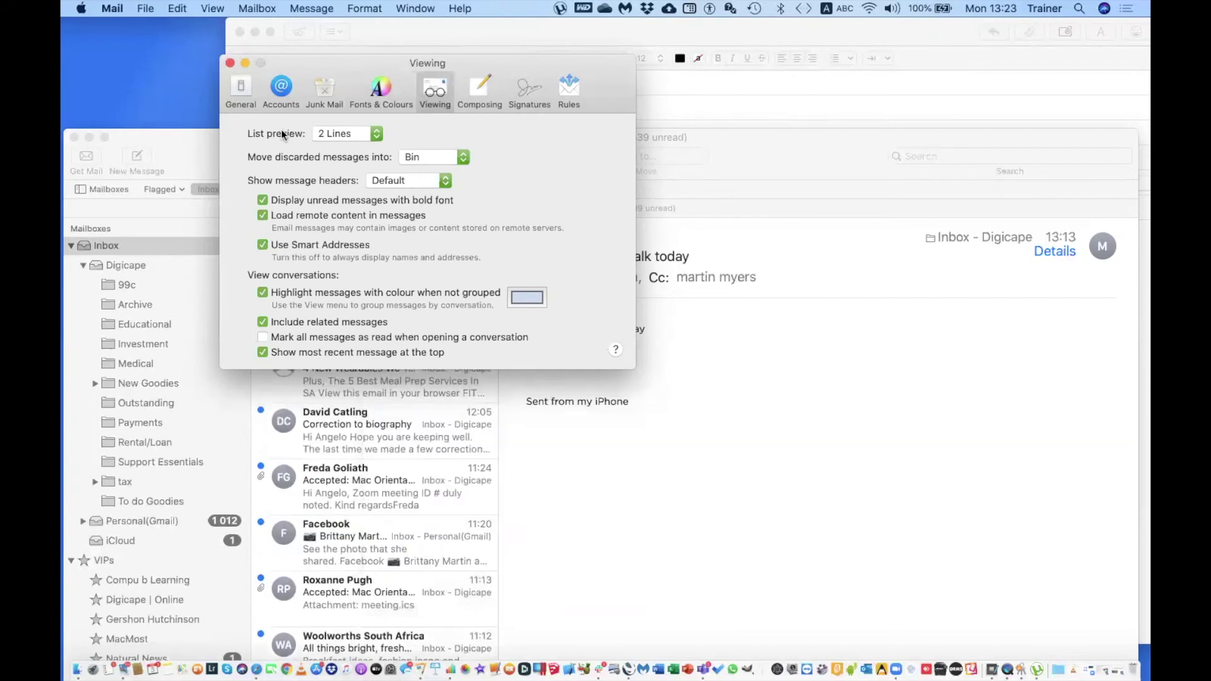
# - With the preferences moved clear of the message list, try a list preview of 4 Lines and restore 2 Lines
pyautogui.moveTo(521, 145); pyautogui.dragTo(616, 169)
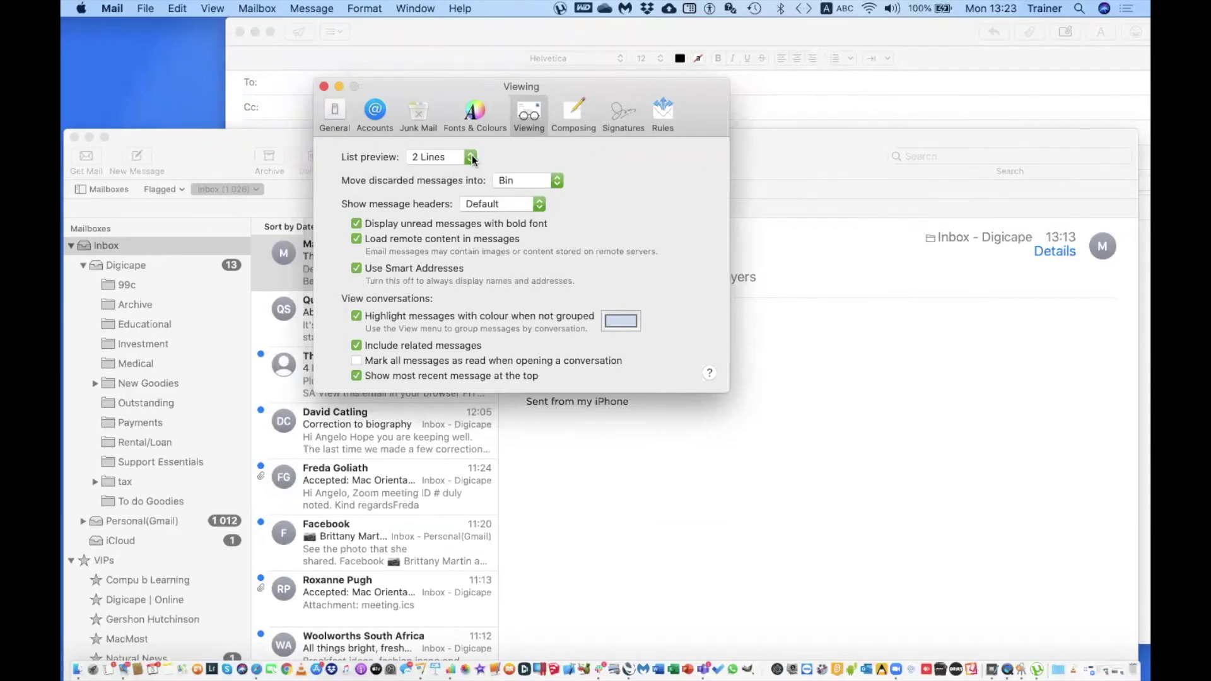
pyautogui.moveTo(652, 125); pyautogui.dragTo(868, 162)
pyautogui.click(687, 193)
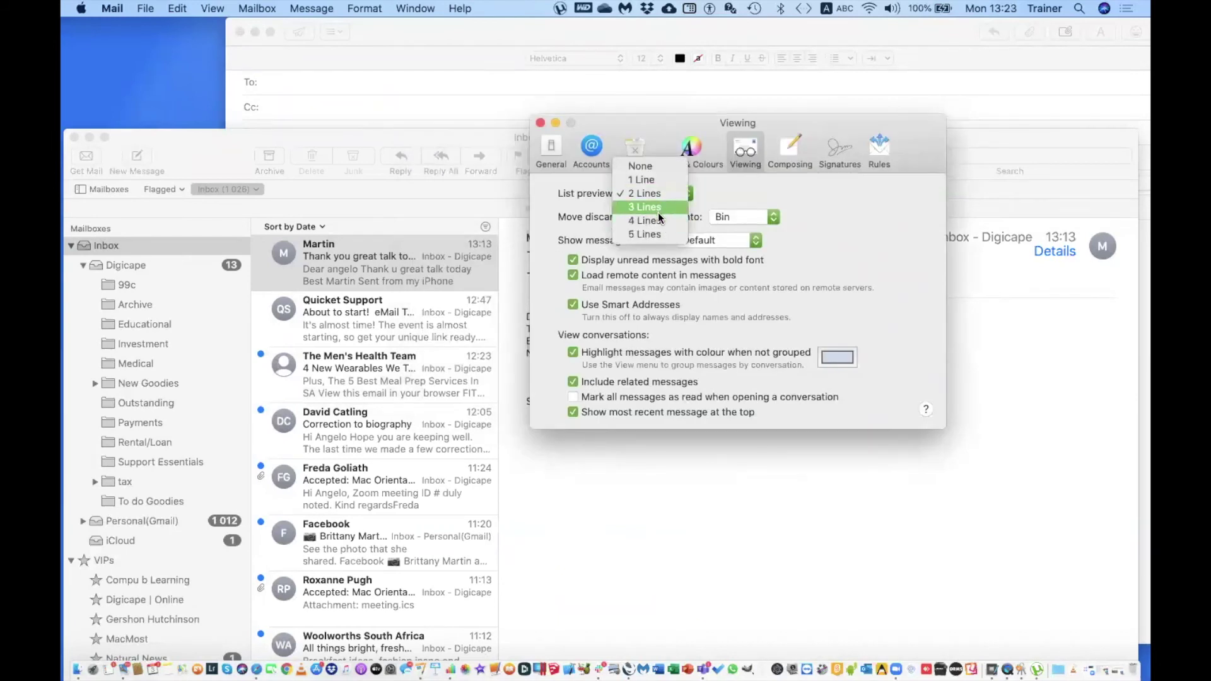
pyautogui.click(656, 217)
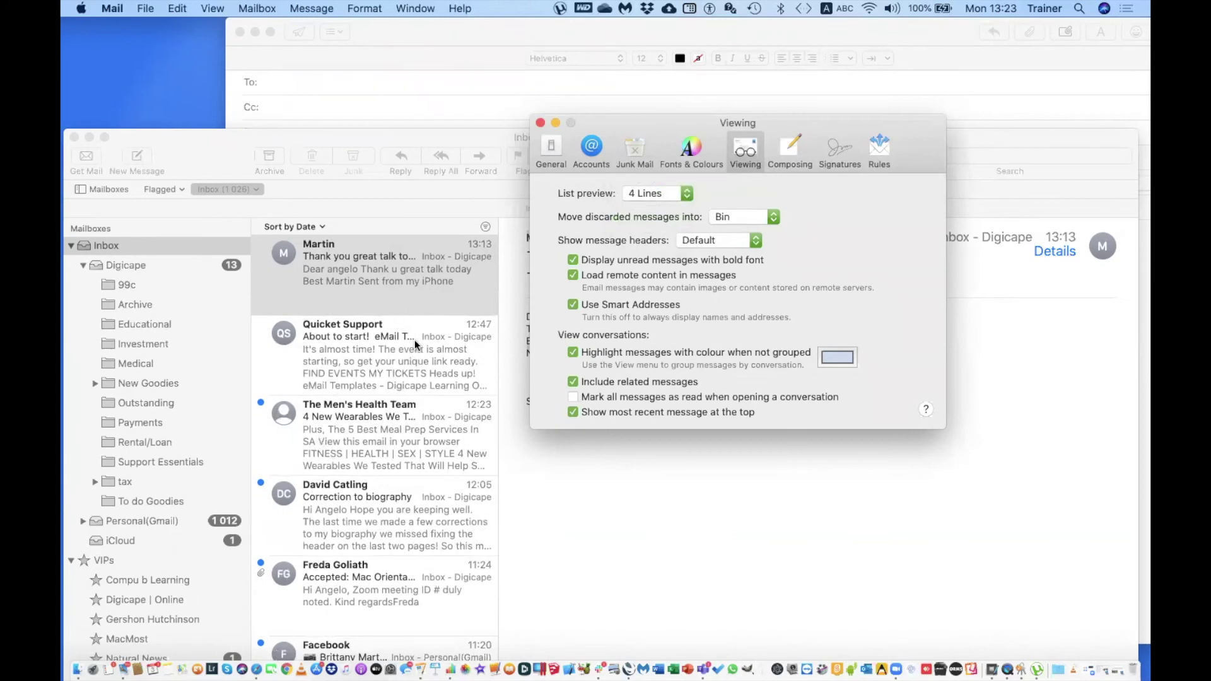
pyautogui.click(688, 194)
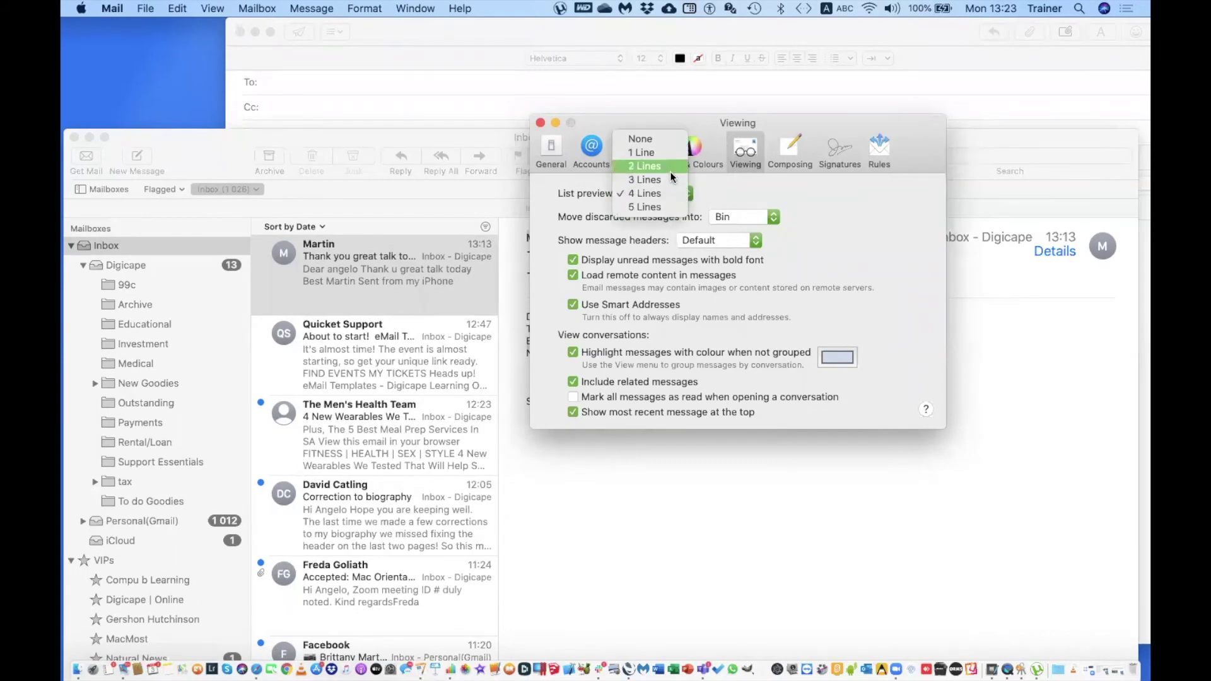
pyautogui.click(656, 166)
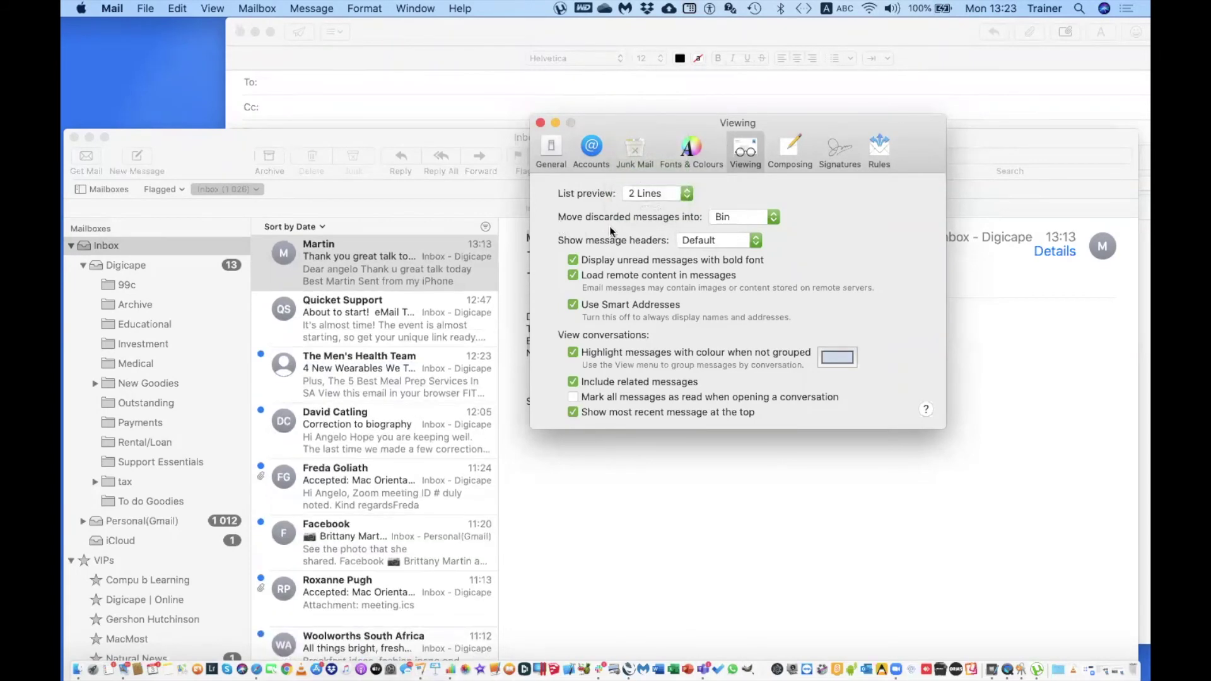
# - Set discarded messages to move into Archive and reveal the swipe action on the first inbox message
pyautogui.click(773, 219)
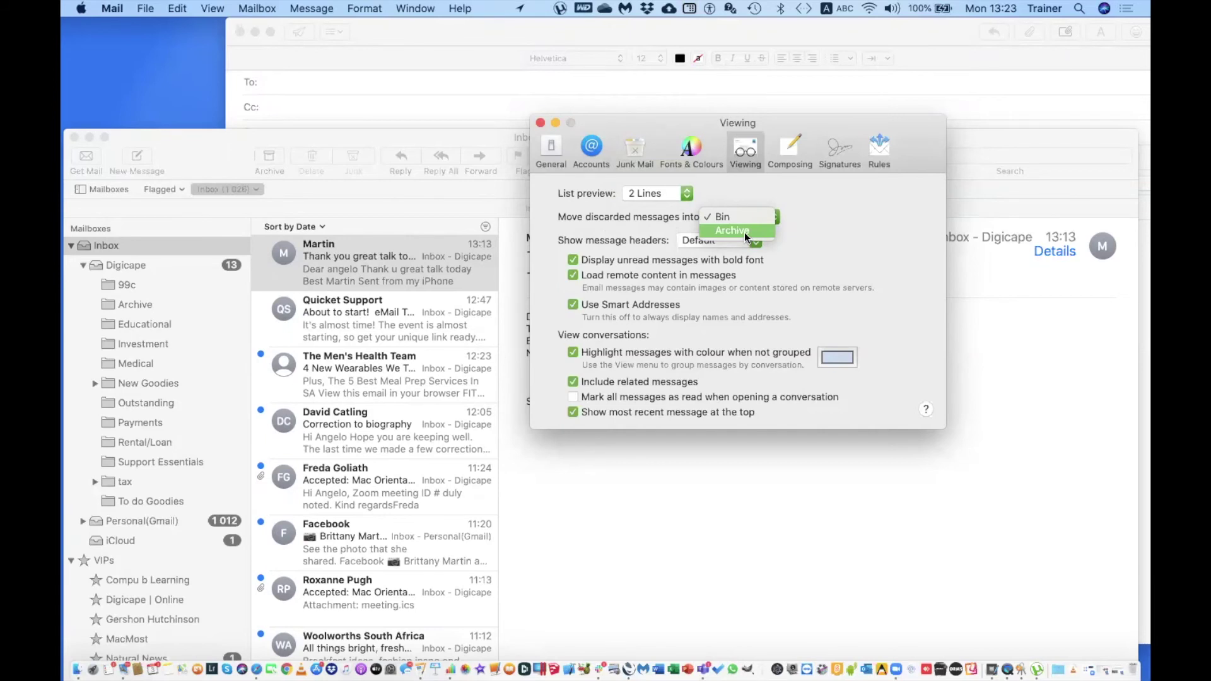
pyautogui.click(745, 232)
pyautogui.click(339, 229)
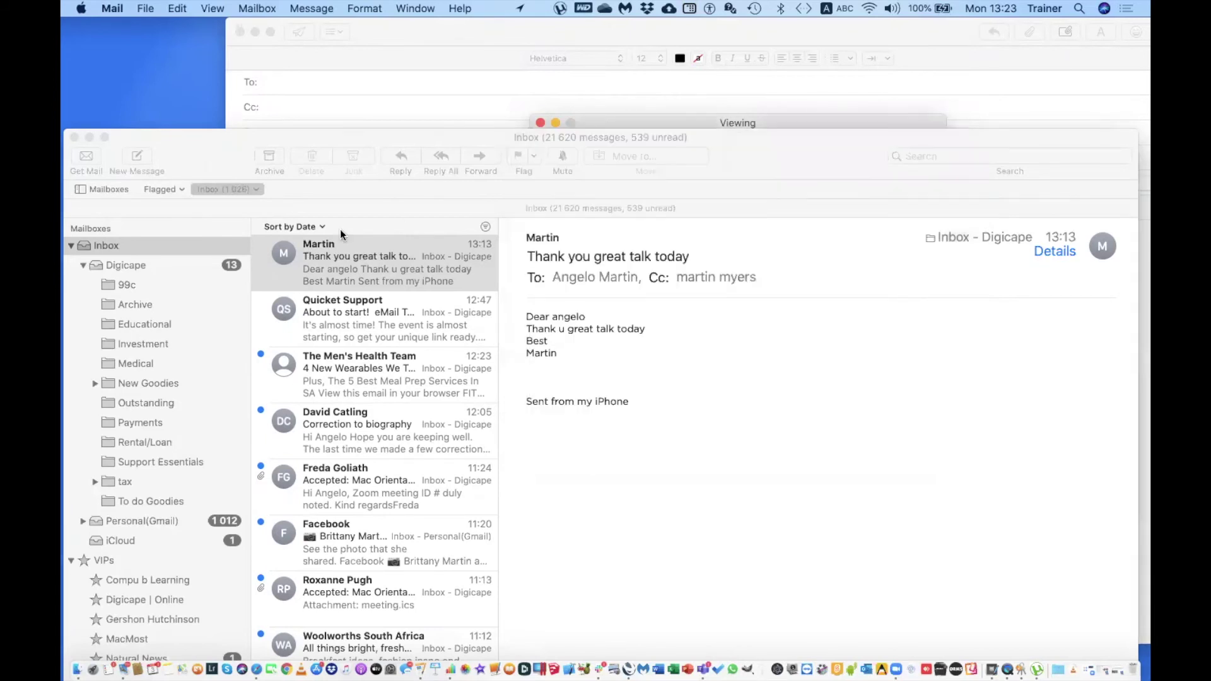
pyautogui.click(443, 277)
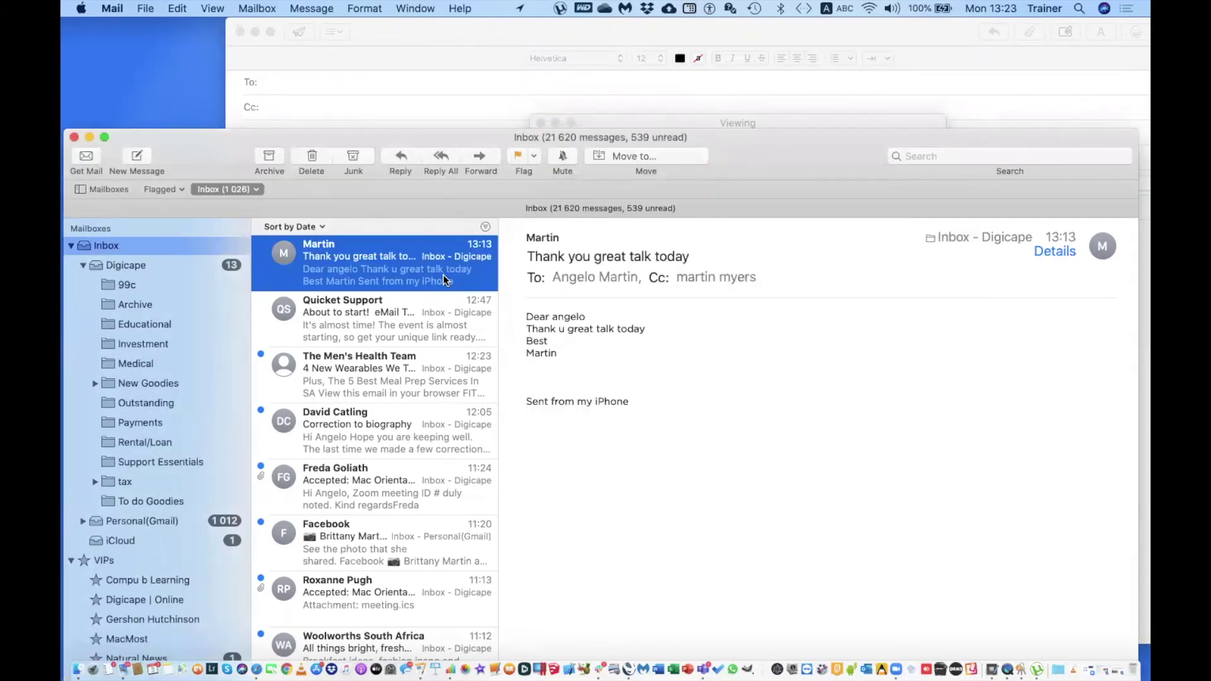
pyautogui.hscroll(5, 443, 275)
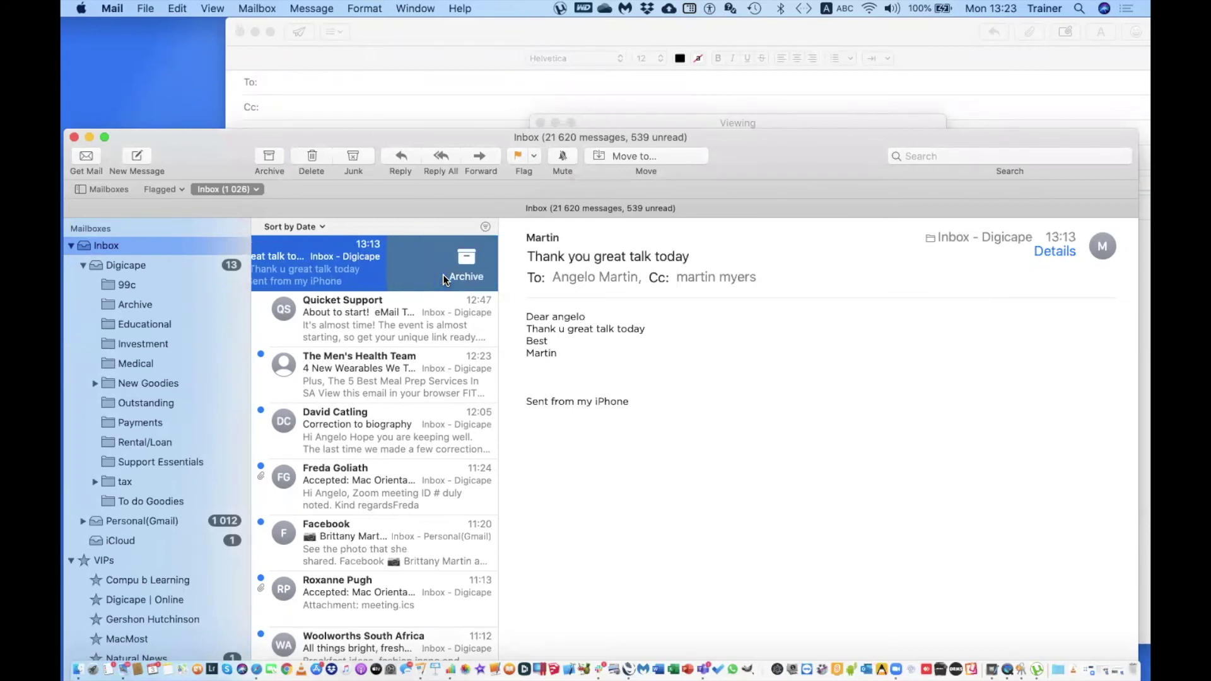
pyautogui.hscroll(-3, 405, 260)
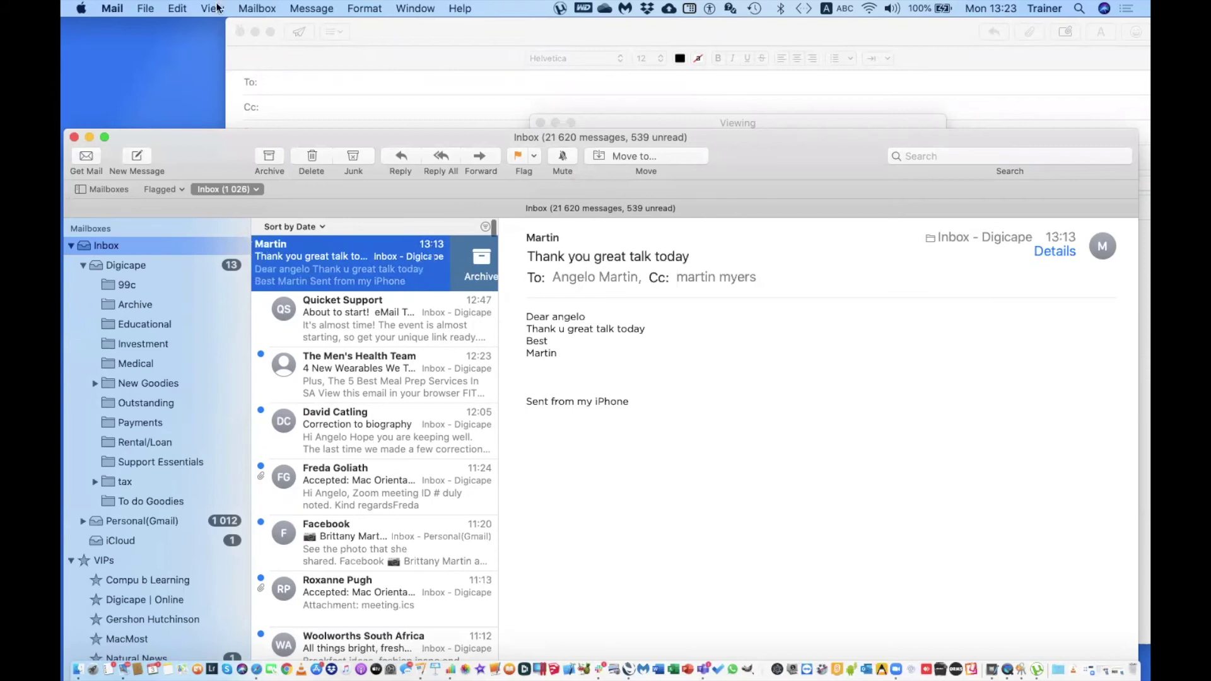
# - Set discarded messages to move into Bin, and return to the first inbox message with the preferences closed
pyautogui.click(112, 8)
pyautogui.click(126, 51)
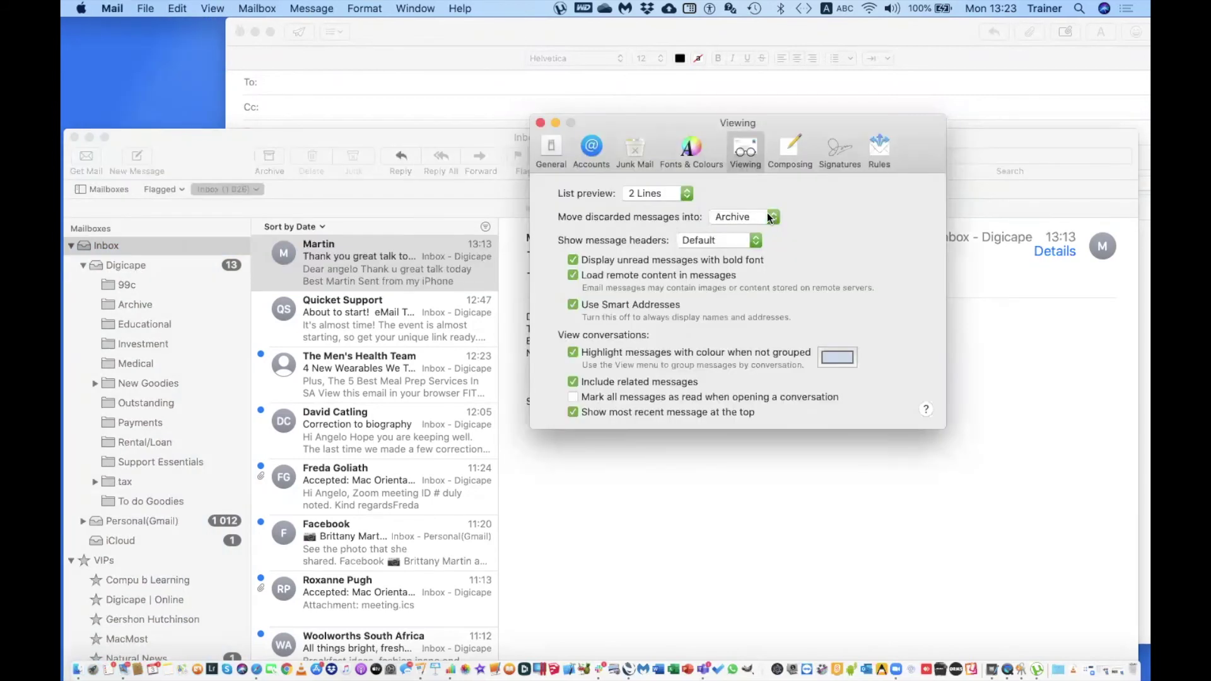
pyautogui.click(766, 215)
pyautogui.click(740, 201)
pyautogui.press('super+w')
pyautogui.click(449, 262)
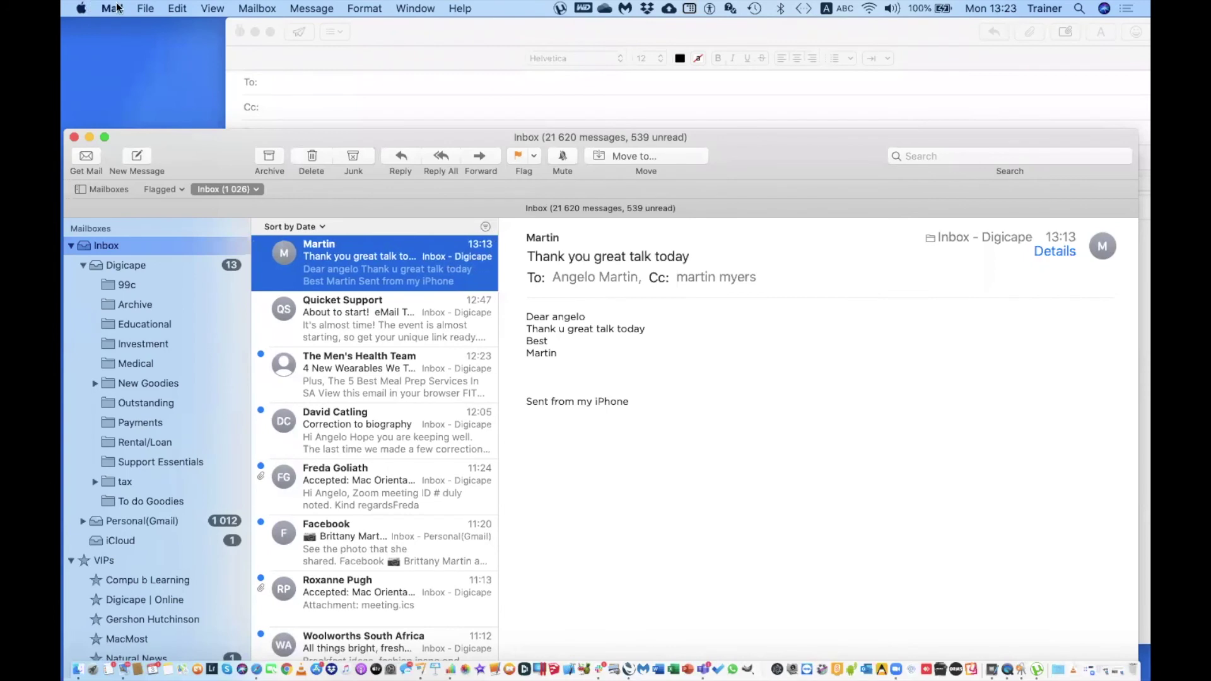
# - Reopen the Viewing preferences and look at the choices for showing message headers, keeping Default
pyautogui.click(116, 8)
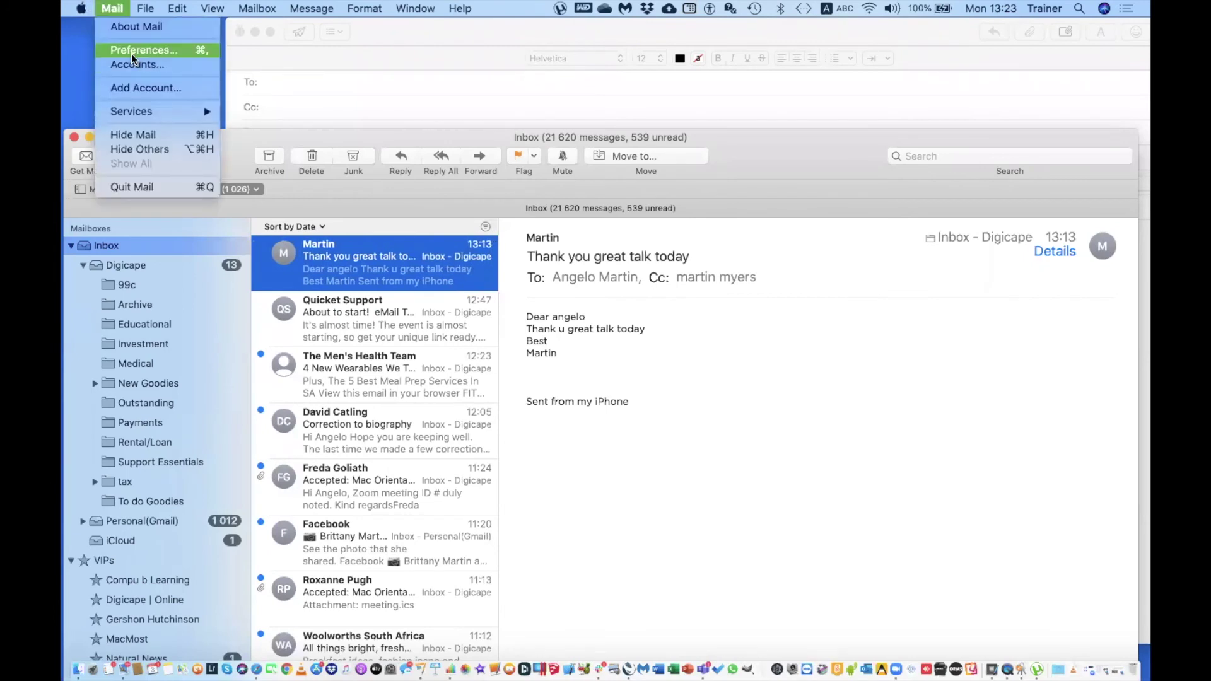
pyautogui.click(133, 55)
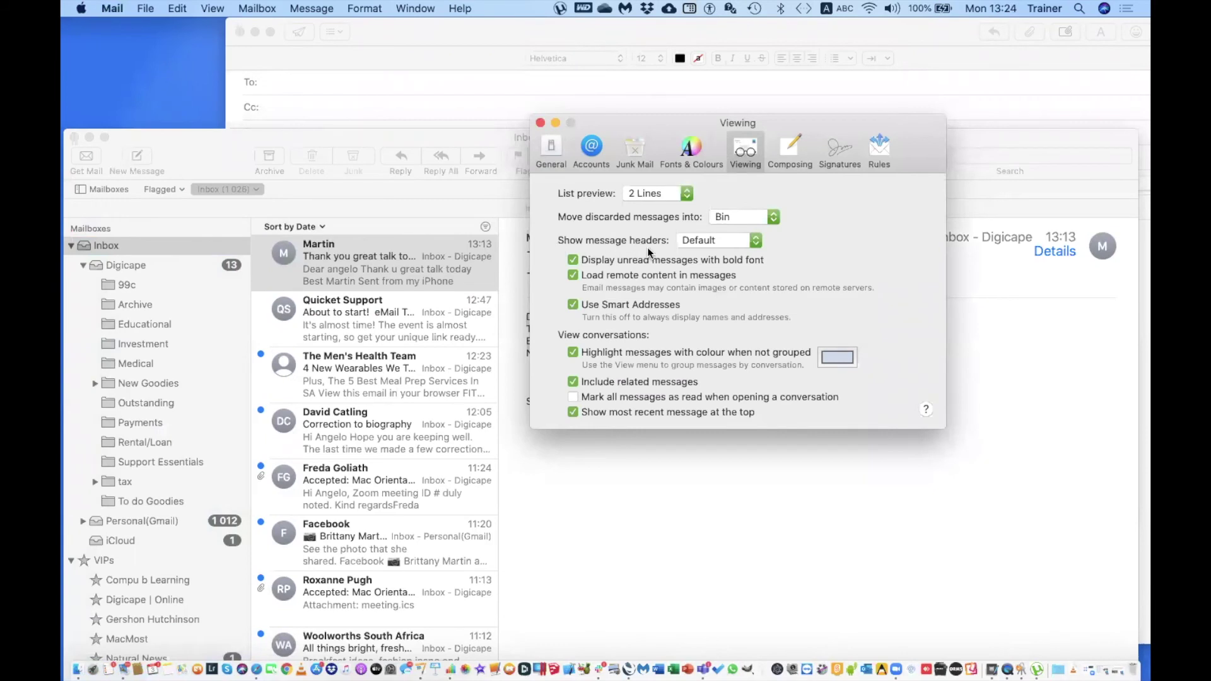
pyautogui.click(766, 240)
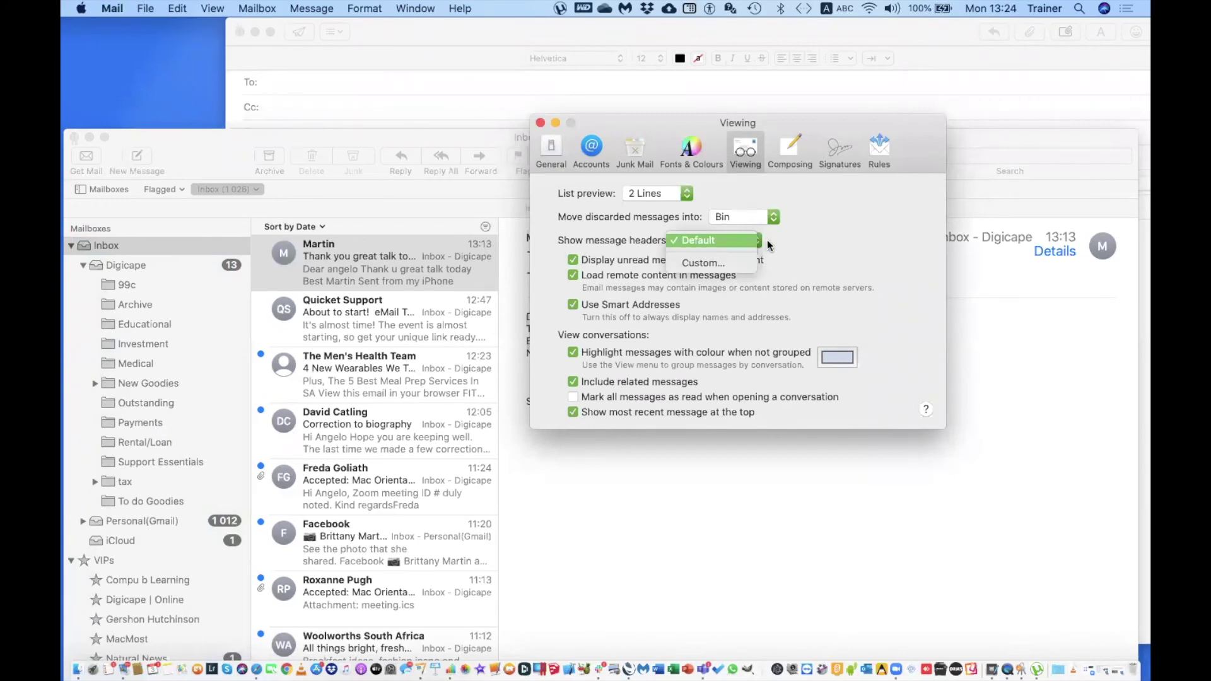
pyautogui.click(778, 248)
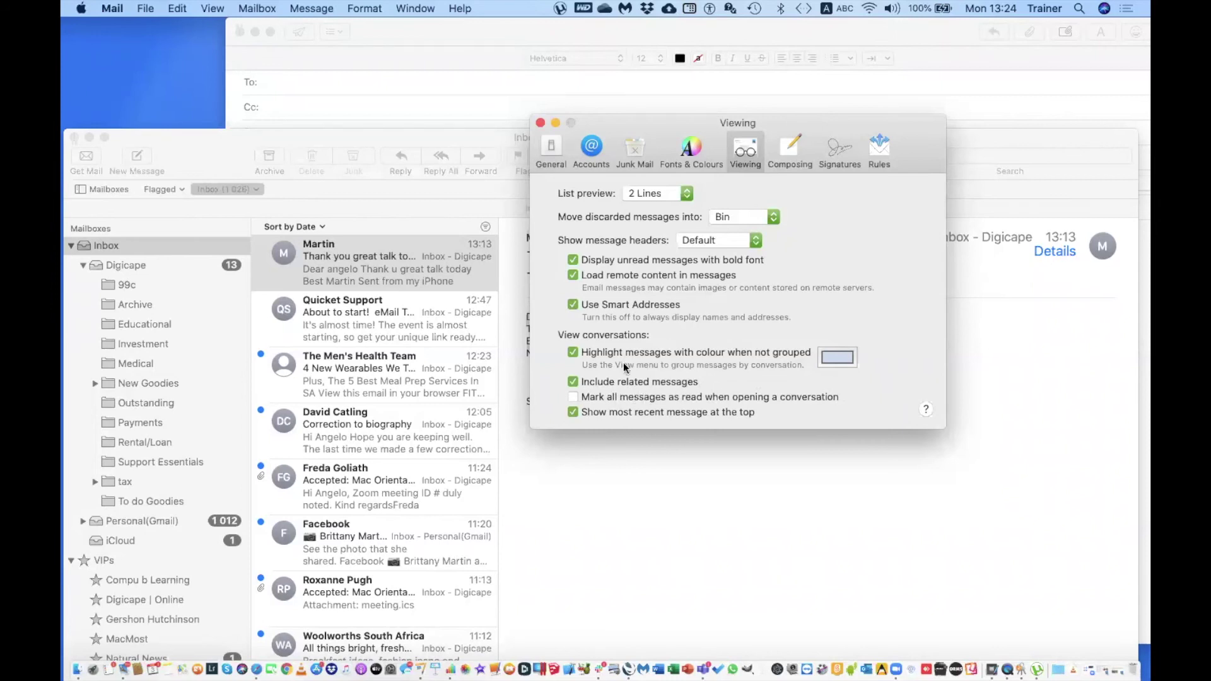
# - Organise messages by conversation and bring the inbox window in front of the preferences
pyautogui.click(210, 8)
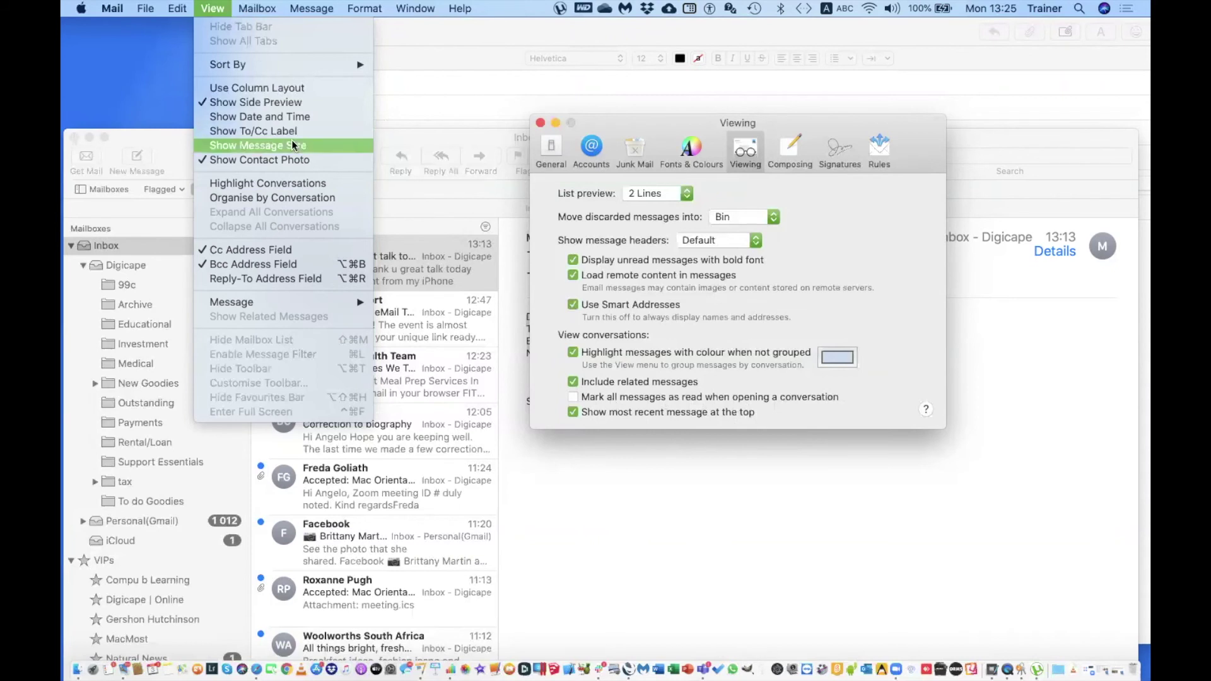
pyautogui.click(206, 199)
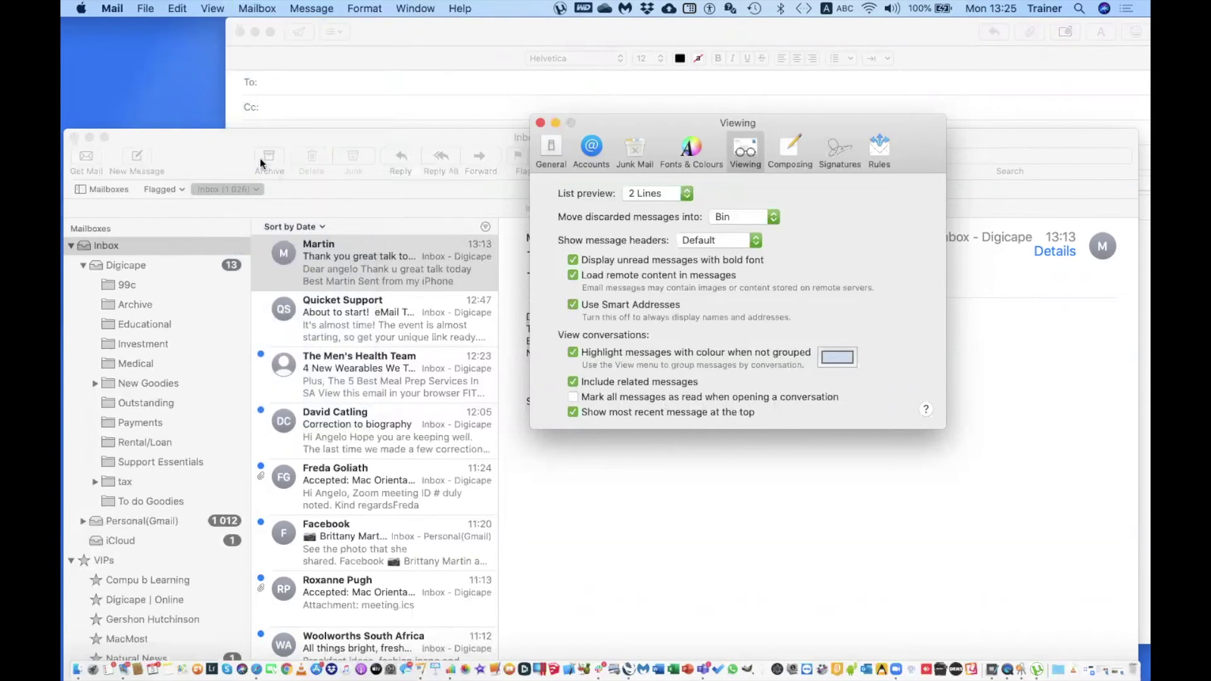
pyautogui.click(203, 139)
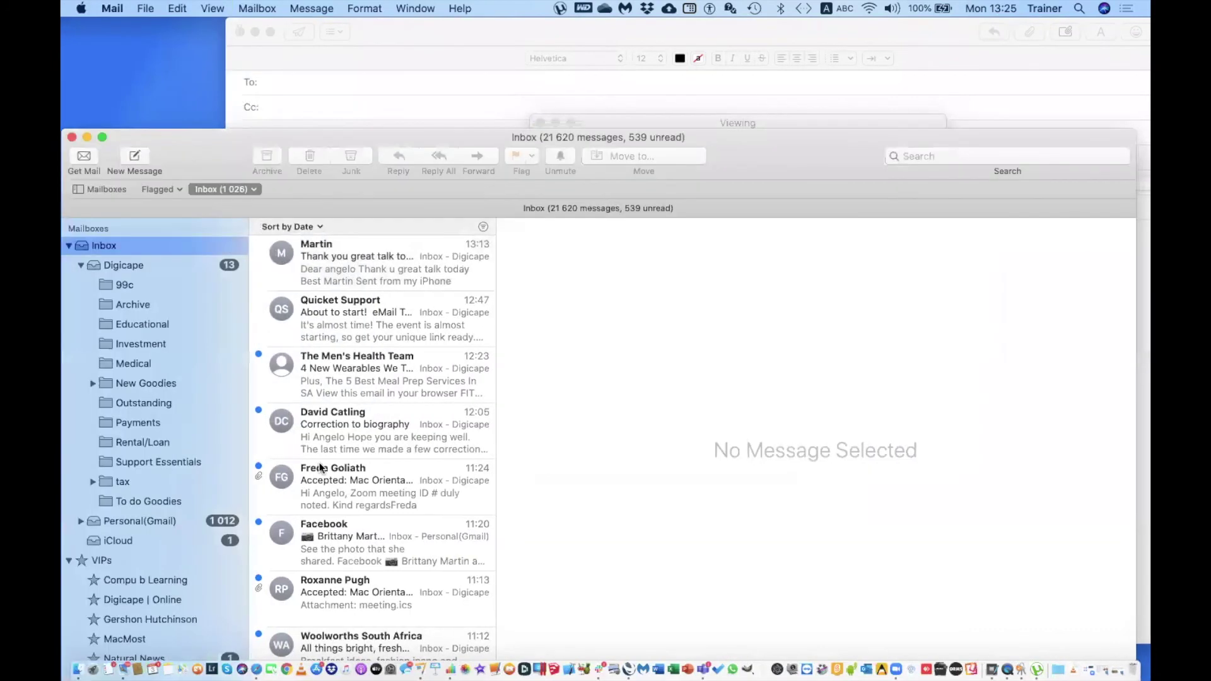
pyautogui.moveTo(203, 138); pyautogui.dragTo(149, 128)
# - Find the MacBook Air training conversation in the inbox list and expand it to show its individual messages
pyautogui.scroll(-8, 319, 463)
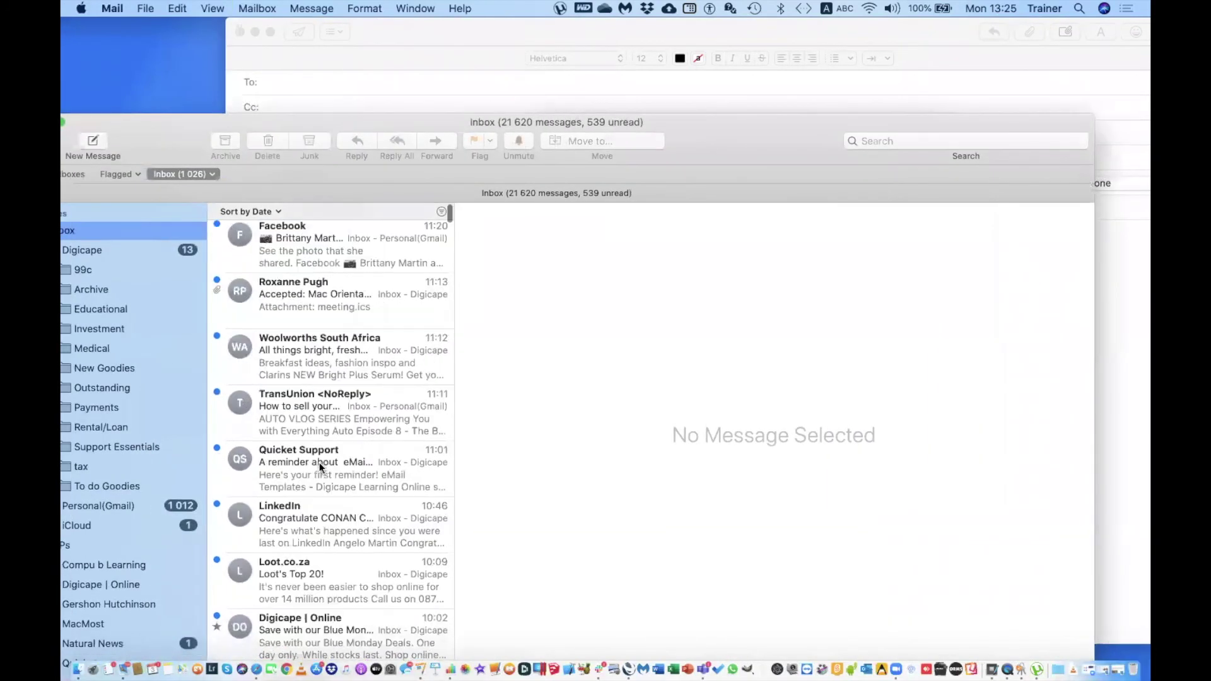
pyautogui.click(223, 8)
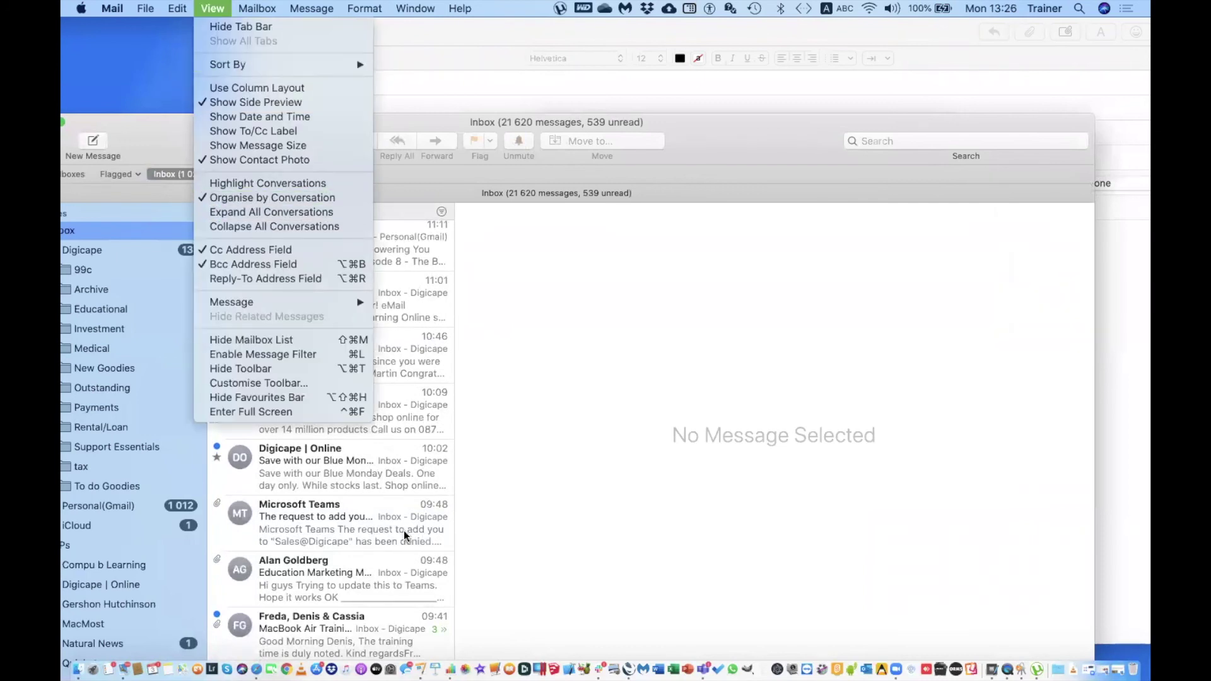
pyautogui.scroll(-5, 403, 531)
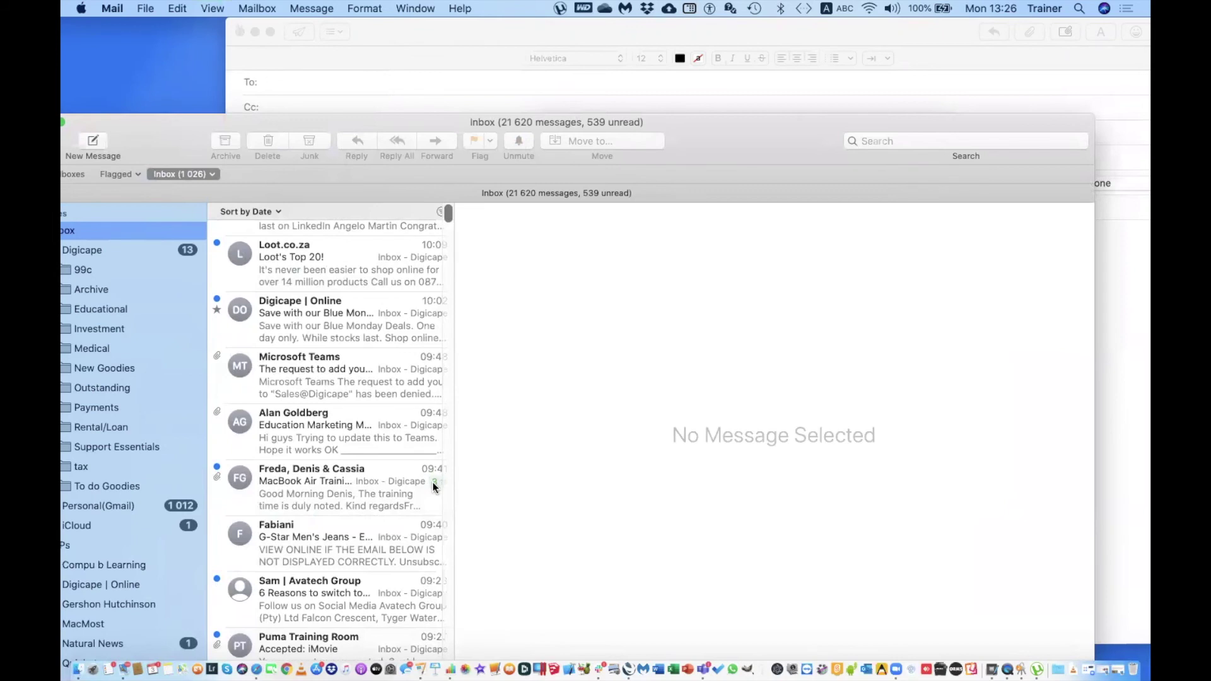
pyautogui.click(433, 483)
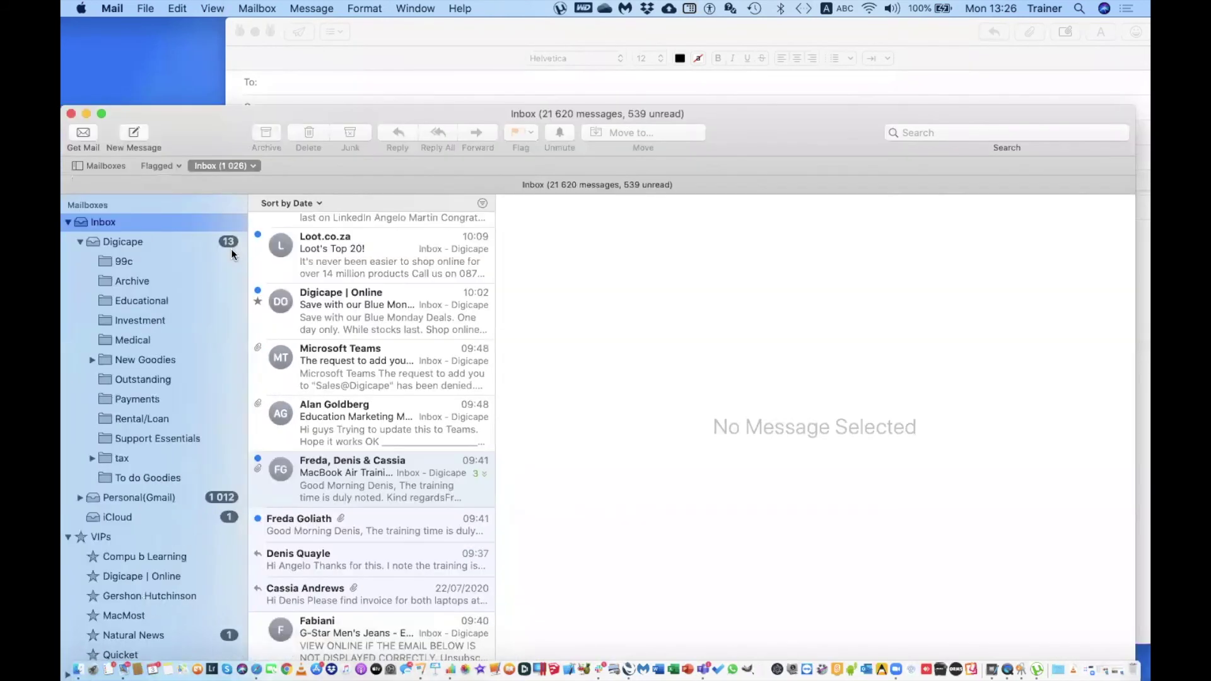
# - Turn off organising the inbox messages by conversation
pyautogui.click(212, 8)
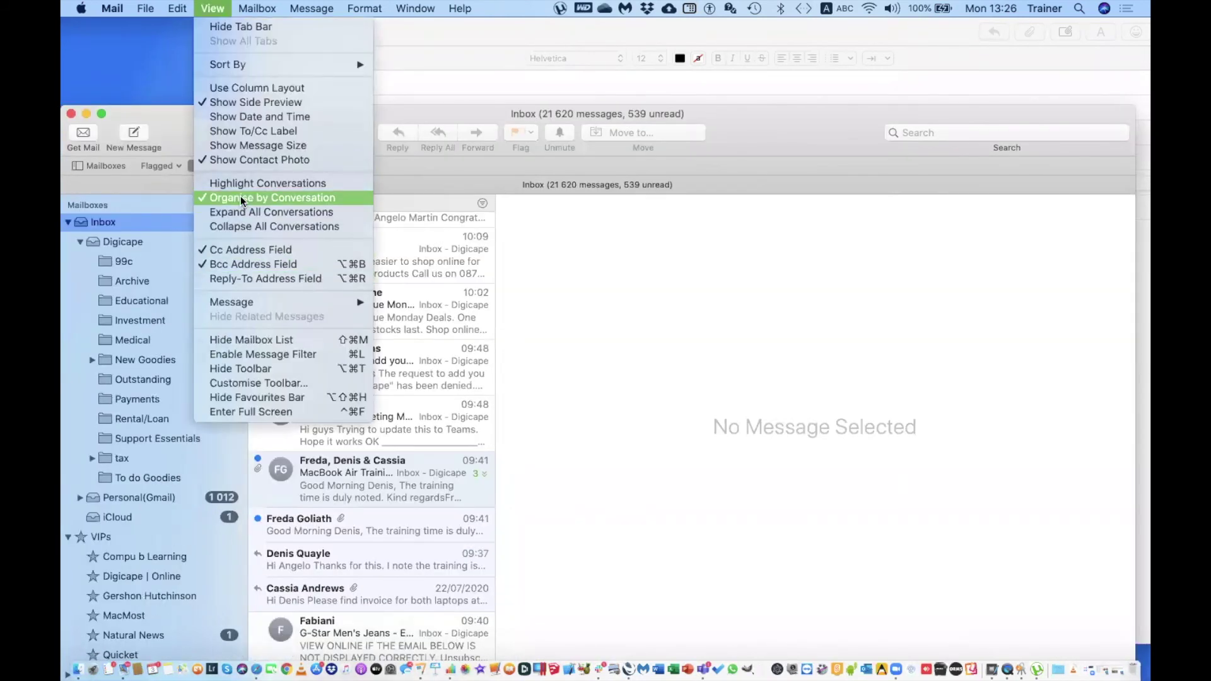
pyautogui.click(240, 197)
# - Bring the preferences back in front of the inbox and show the Composing settings
pyautogui.press('super+comma')
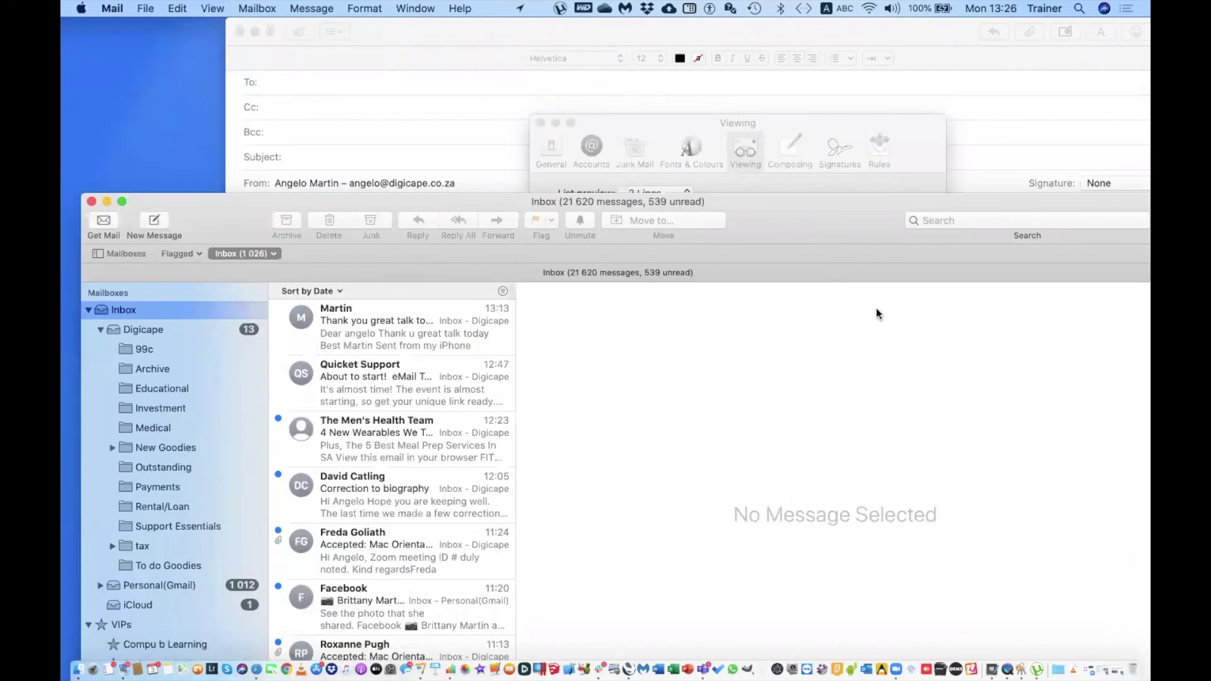
pyautogui.click(745, 297)
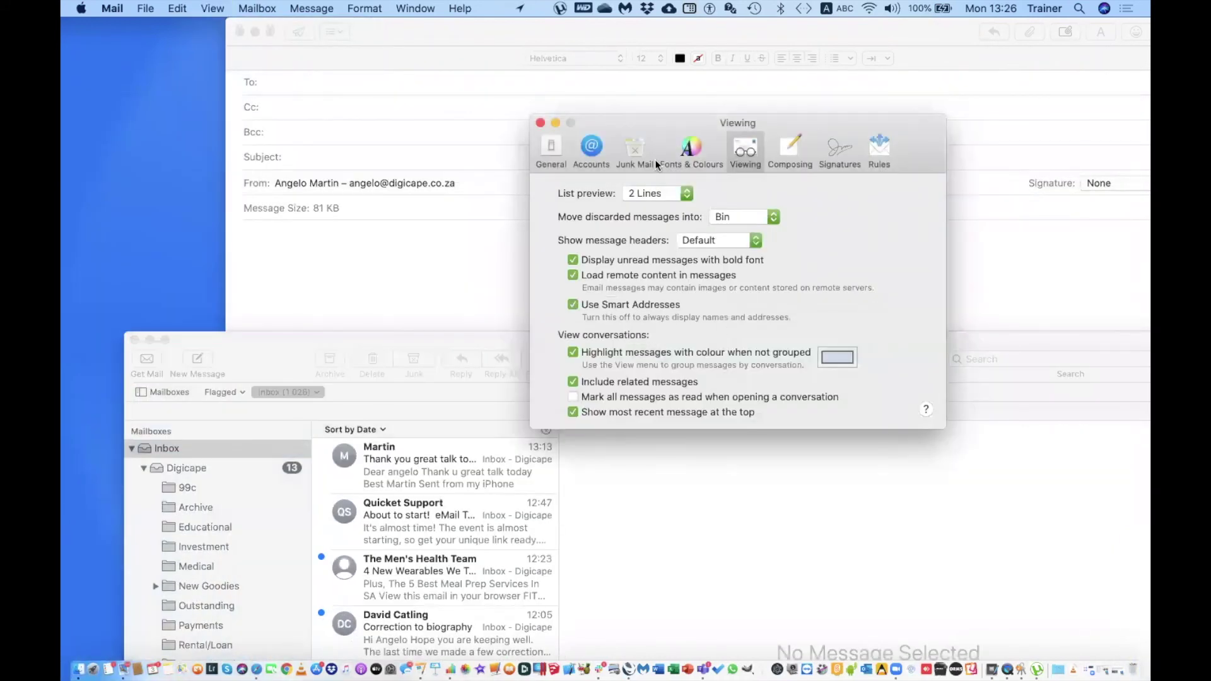
pyautogui.click(796, 148)
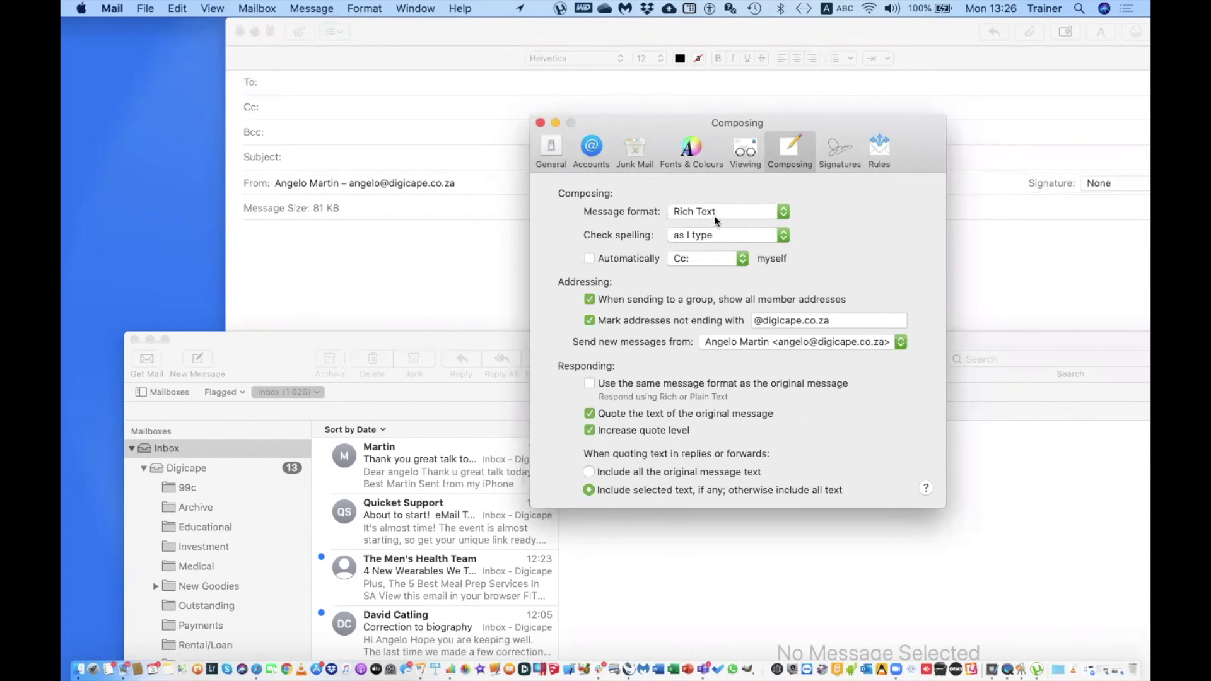
# - Show the default message format choices, then create a blank message and view the formatting commands available for it
pyautogui.click(770, 211)
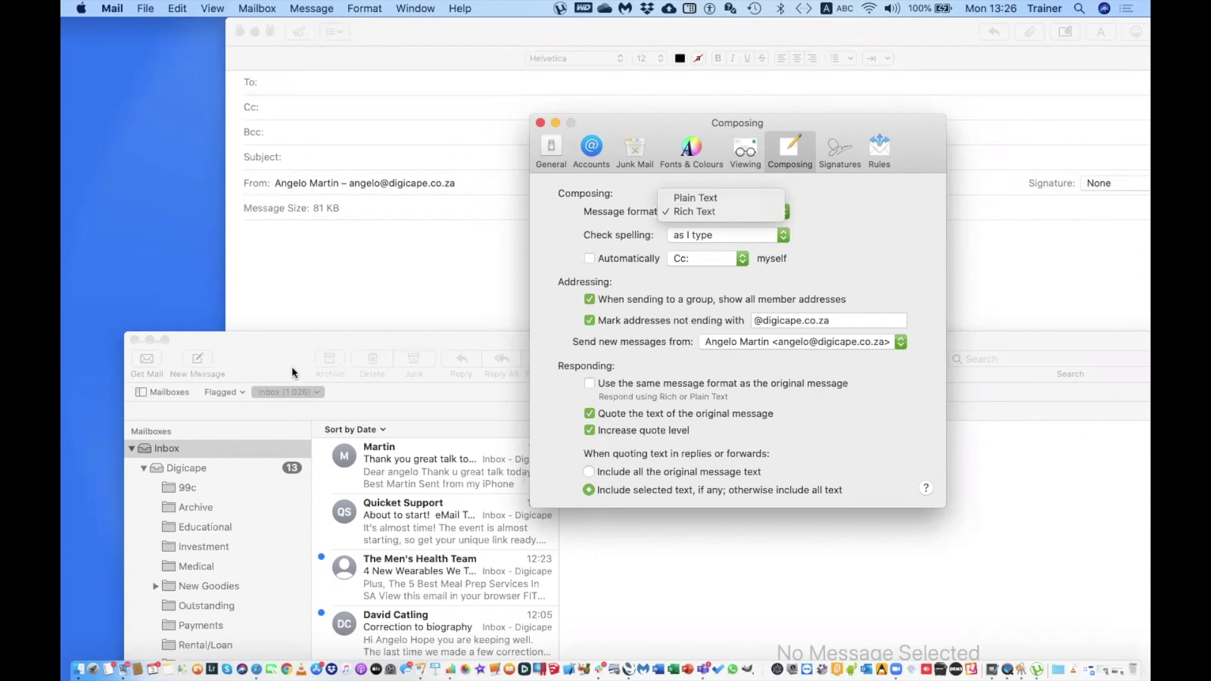
pyautogui.click(203, 362)
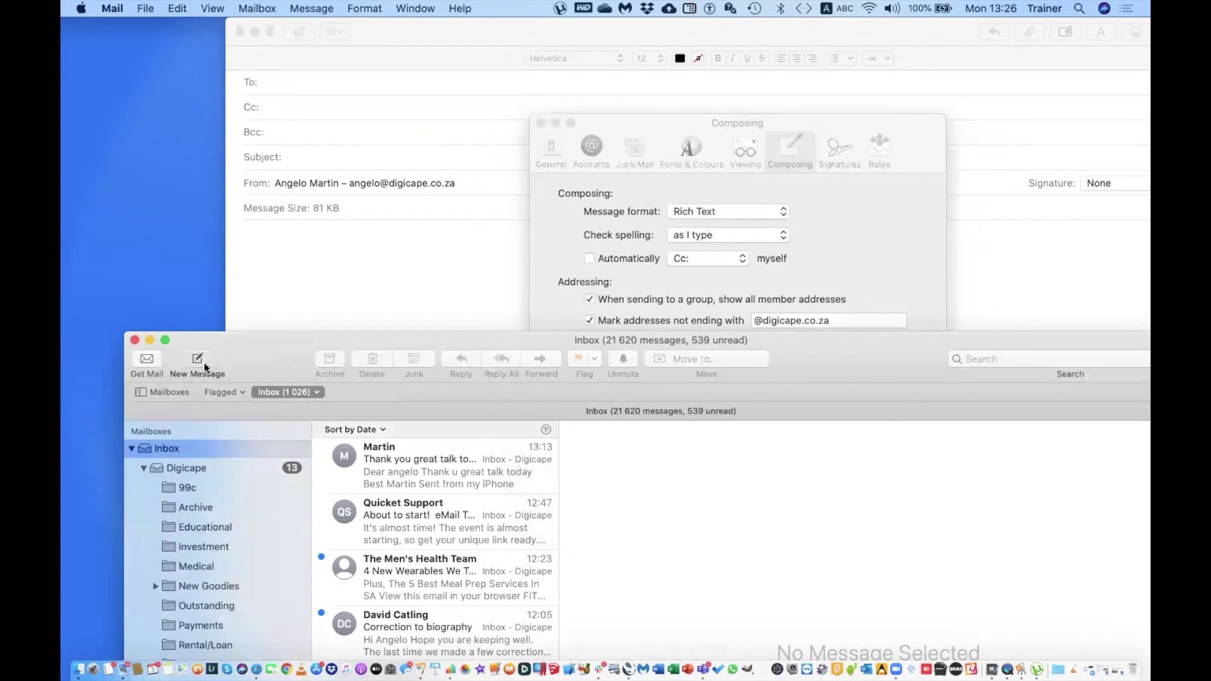
pyautogui.click(203, 362)
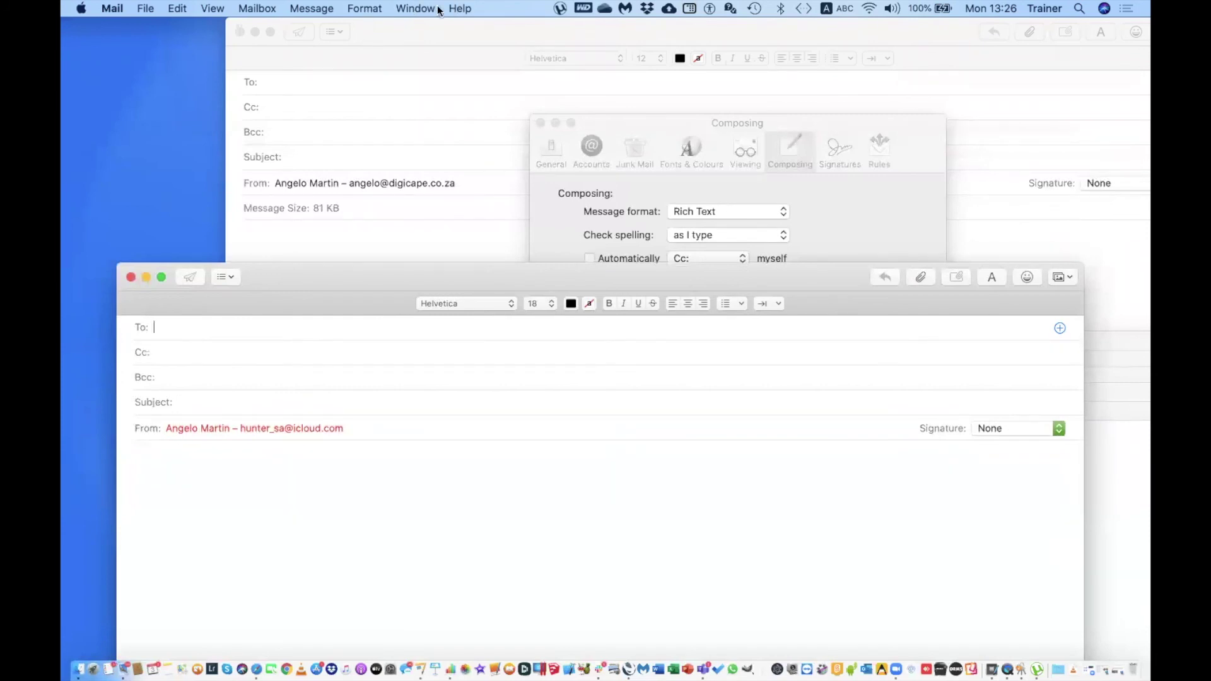
pyautogui.click(384, 8)
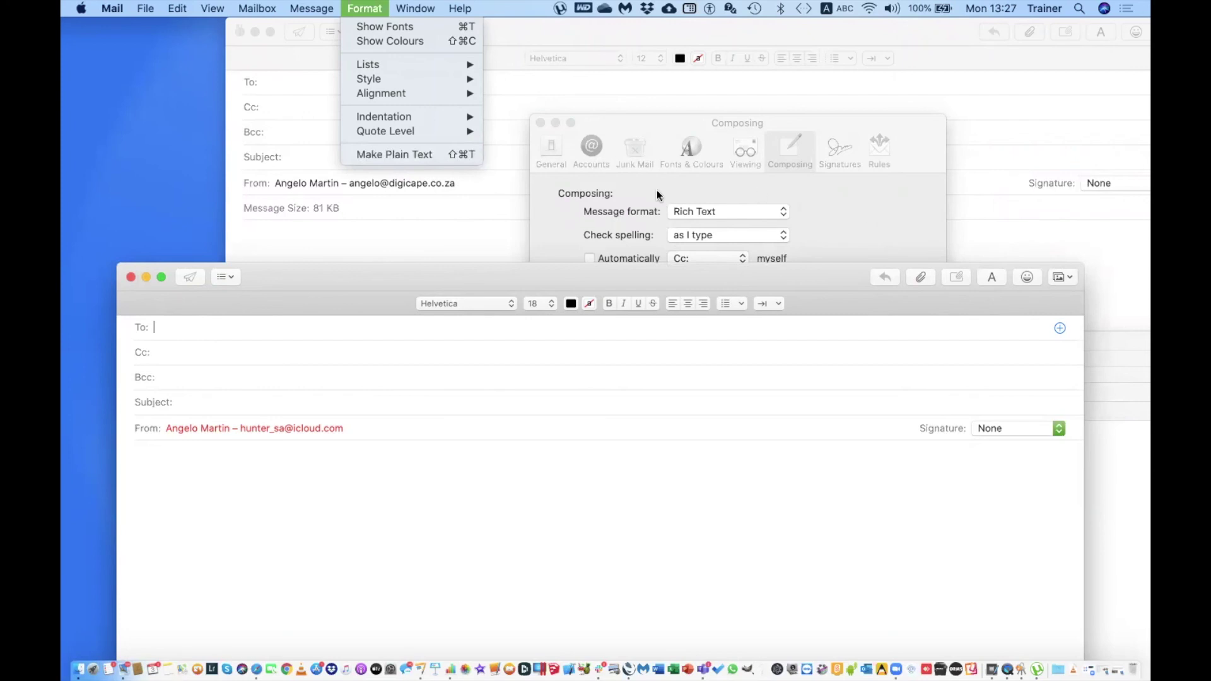
pyautogui.click(856, 205)
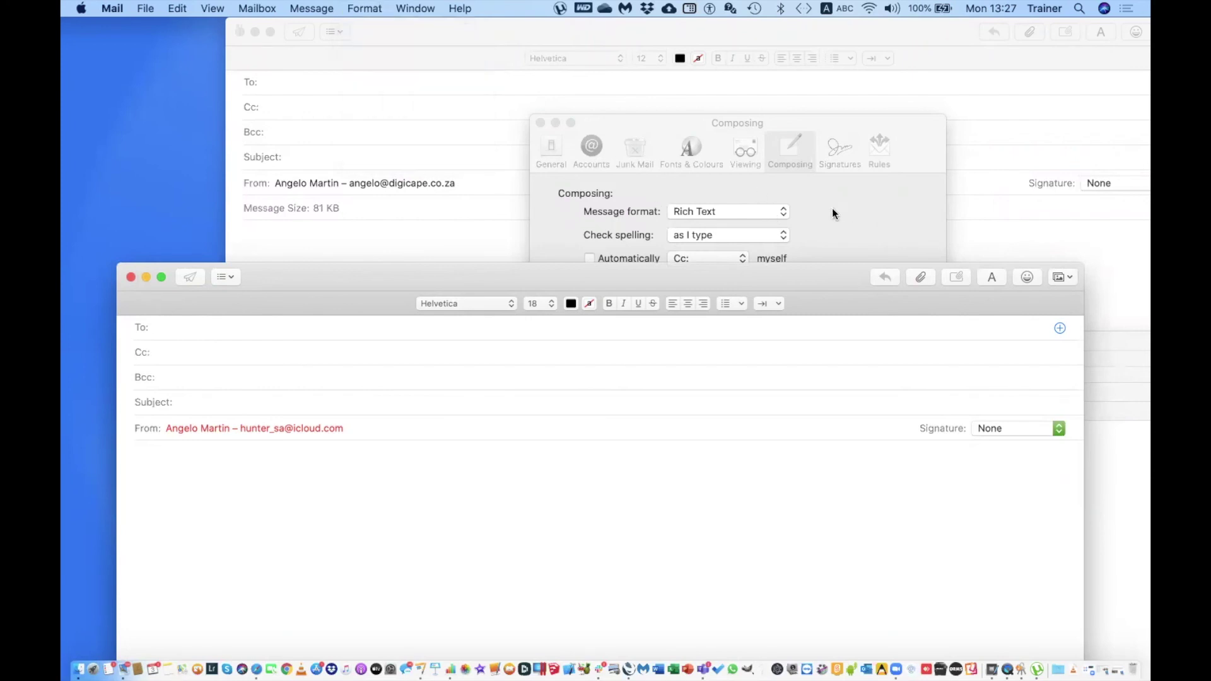
# - Return to the Composing preferences and review the choices for checking spelling and for automatically copying yourself on messages
pyautogui.click(831, 207)
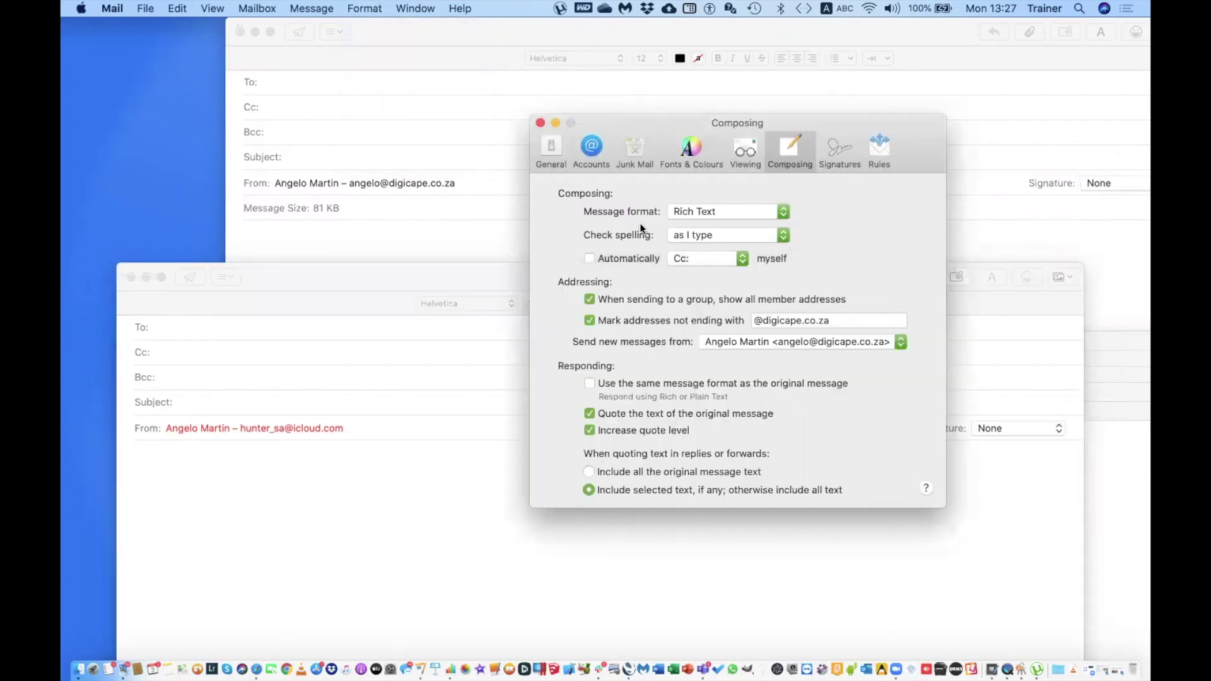
pyautogui.click(784, 236)
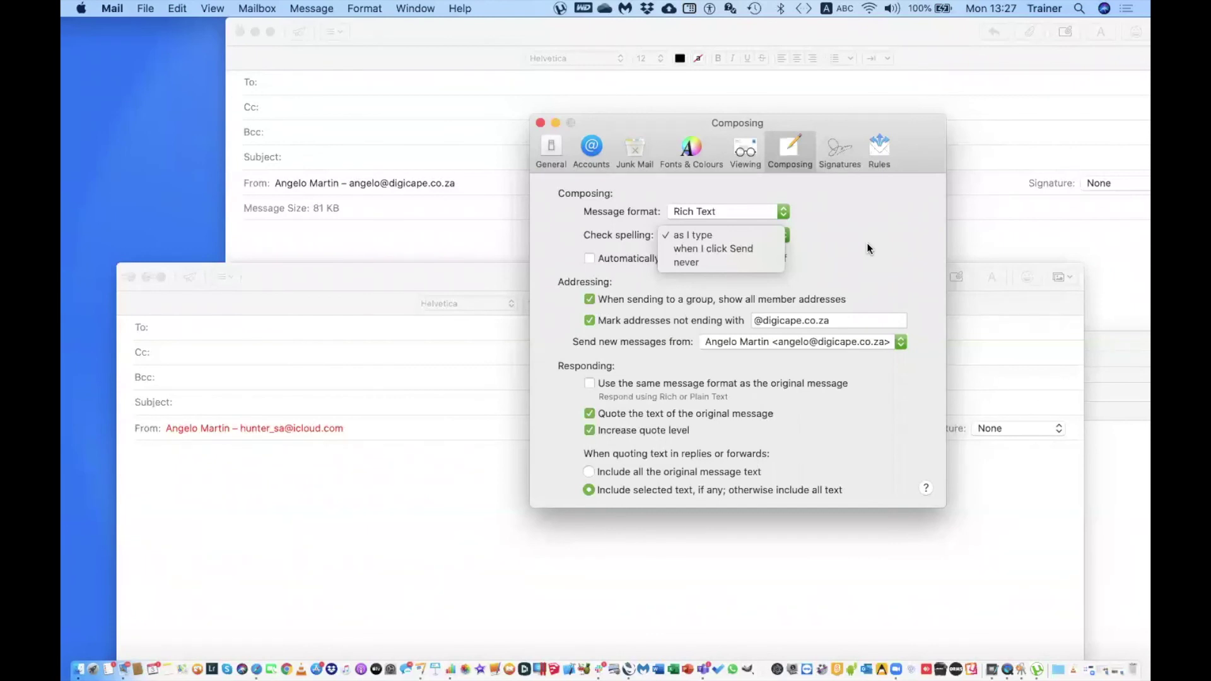
pyautogui.click(863, 264)
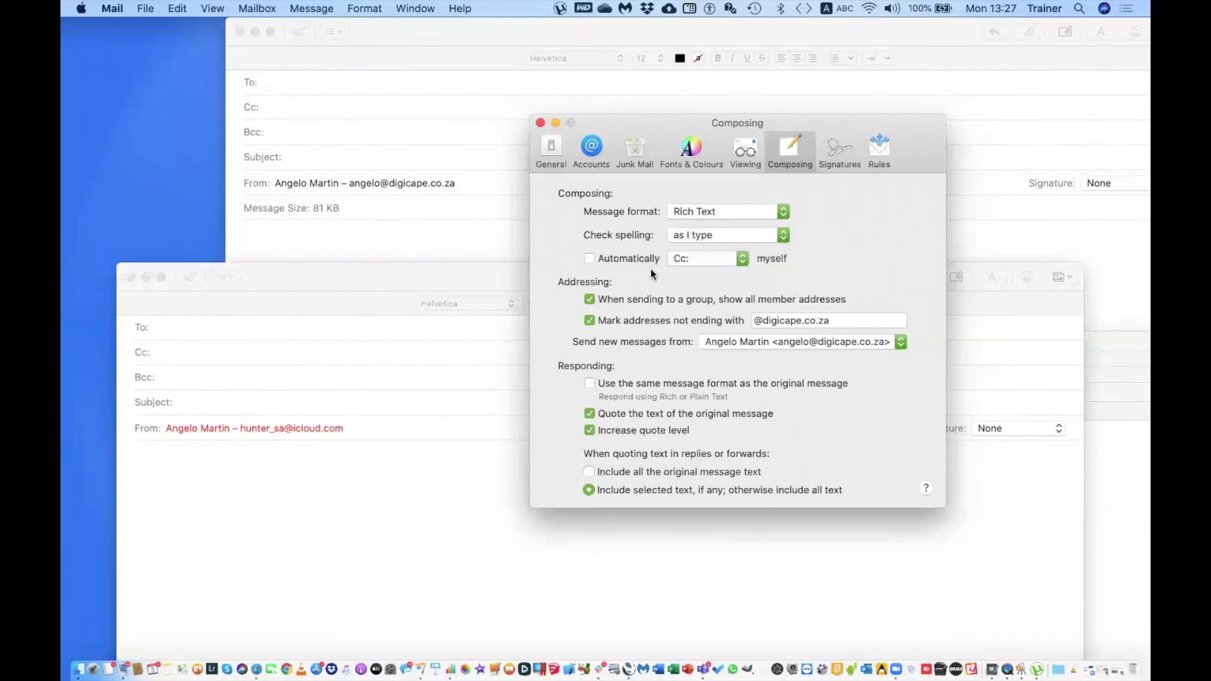
pyautogui.click(743, 258)
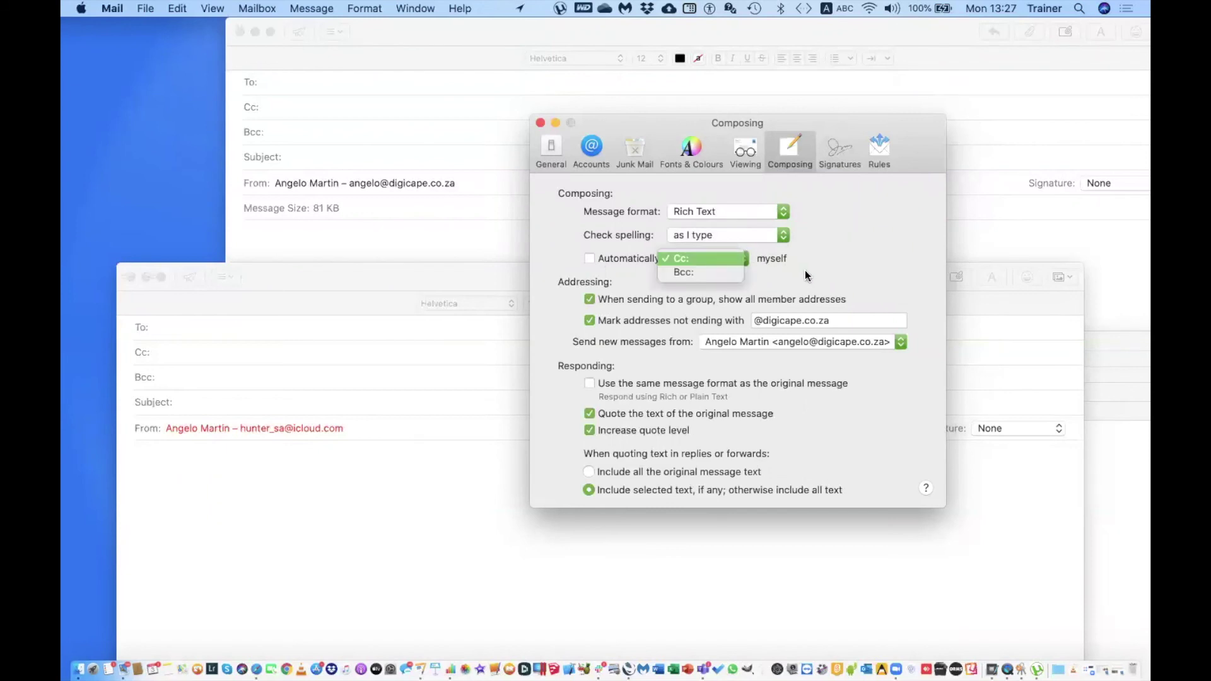
pyautogui.click(805, 270)
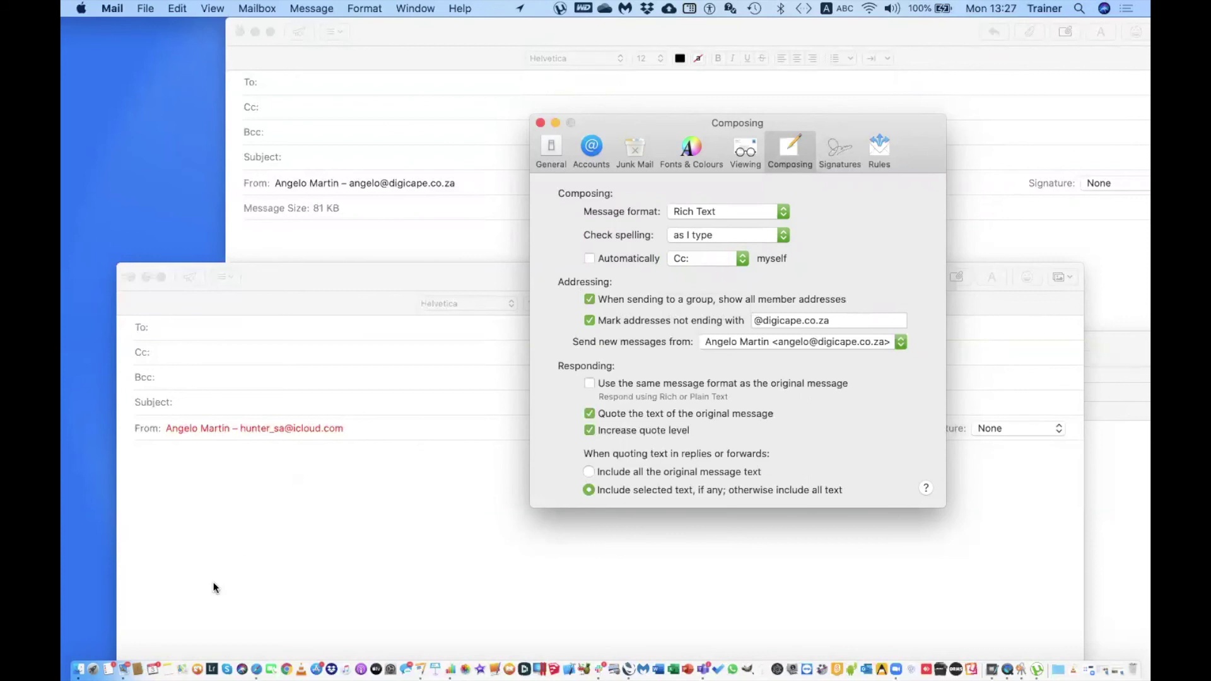
# - Switch to Contacts to show the contact groups, then address the blank message in Mail to the Digicape group
pyautogui.click(140, 611)
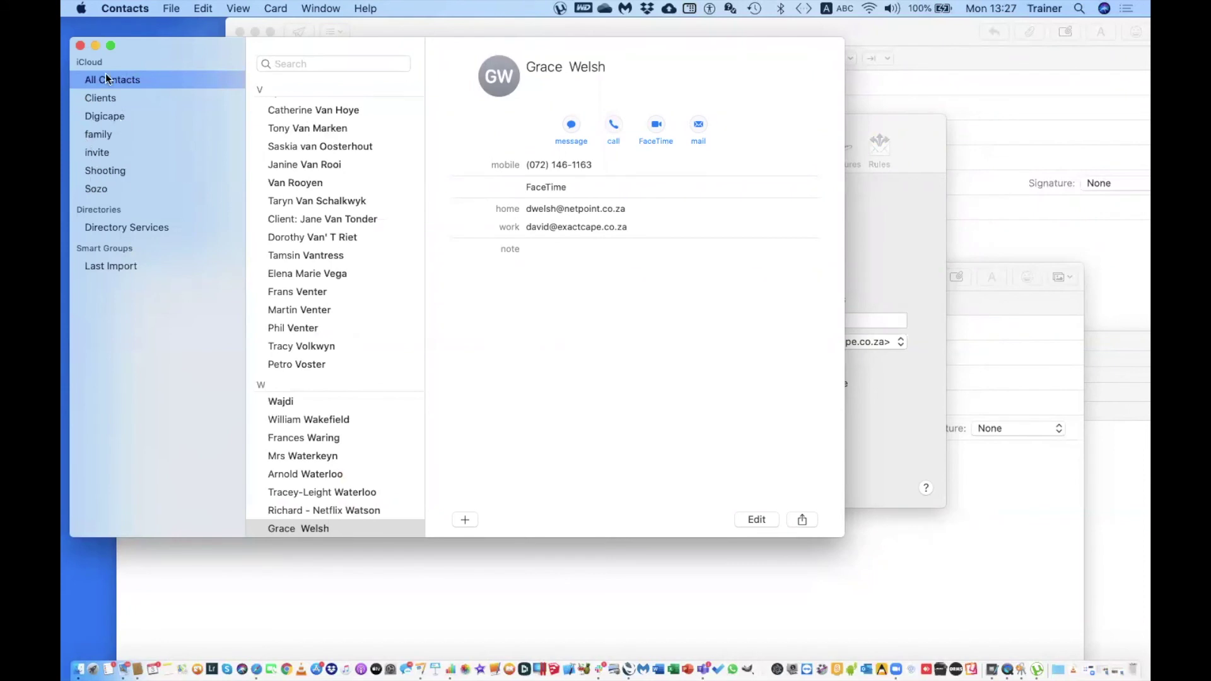
pyautogui.click(339, 575)
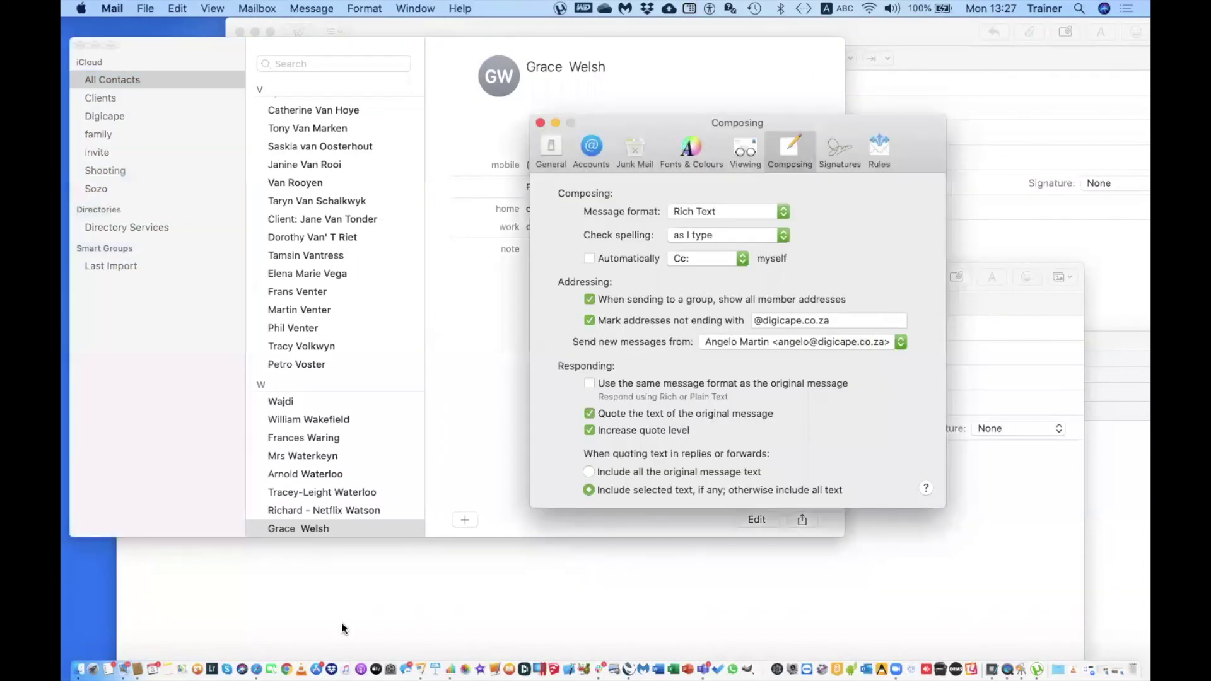
pyautogui.press('super+n')
pyautogui.write('dig')
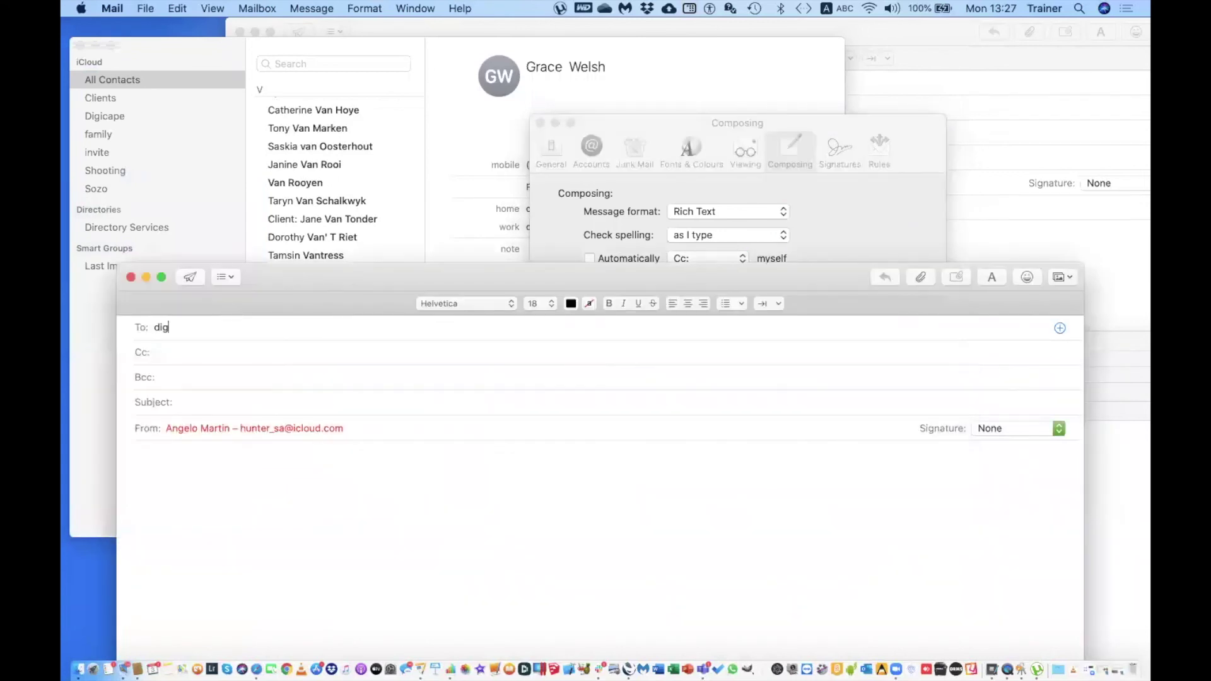
pyautogui.write('ic')
pyautogui.press('Down')
pyautogui.press('Return')
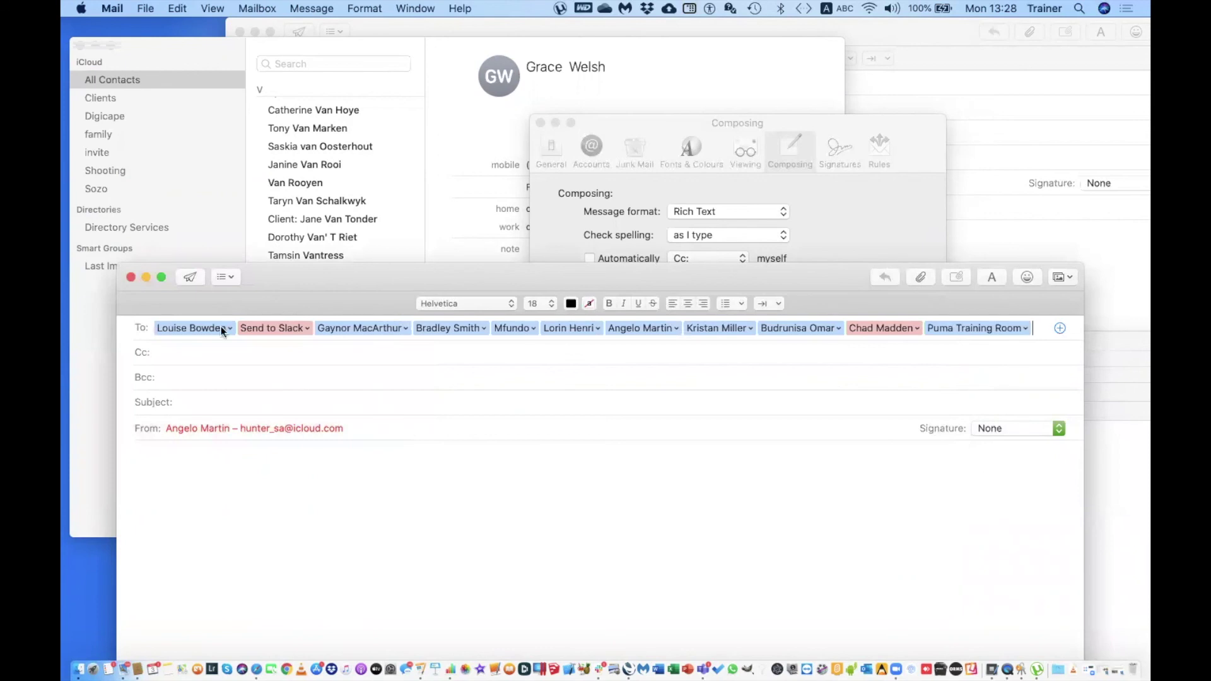
# - Turn off showing all member addresses when sending to a group and close the message addressed to the Digicape group
pyautogui.click(836, 208)
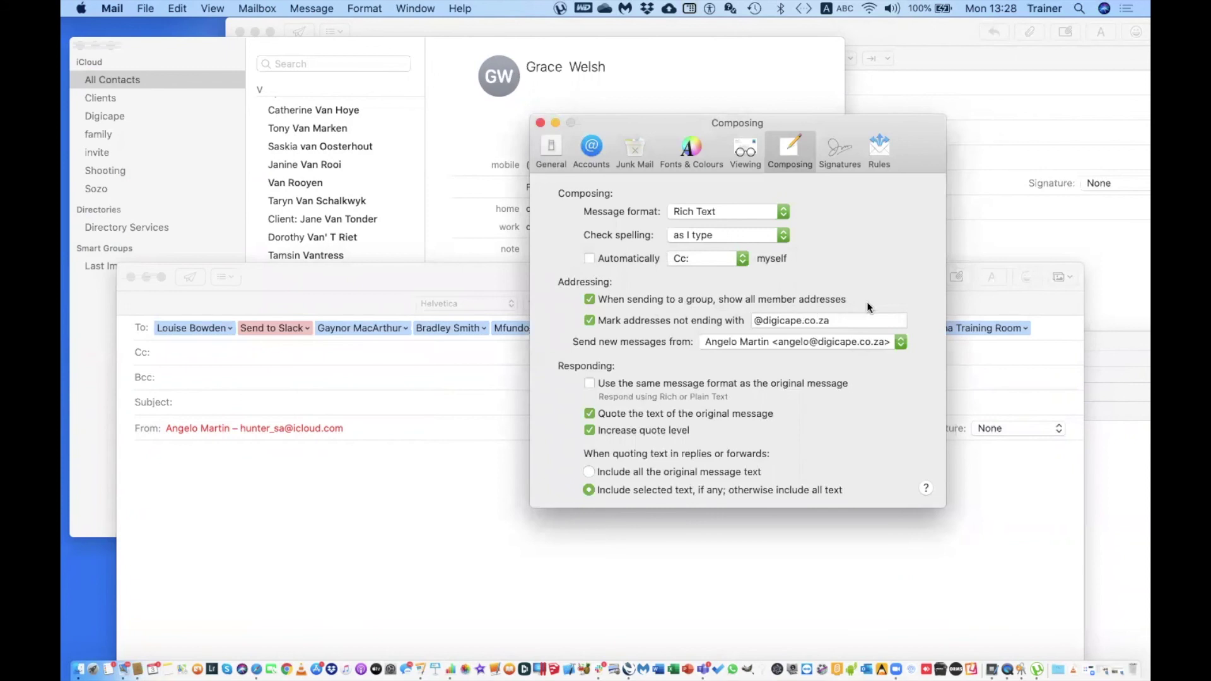
pyautogui.click(589, 298)
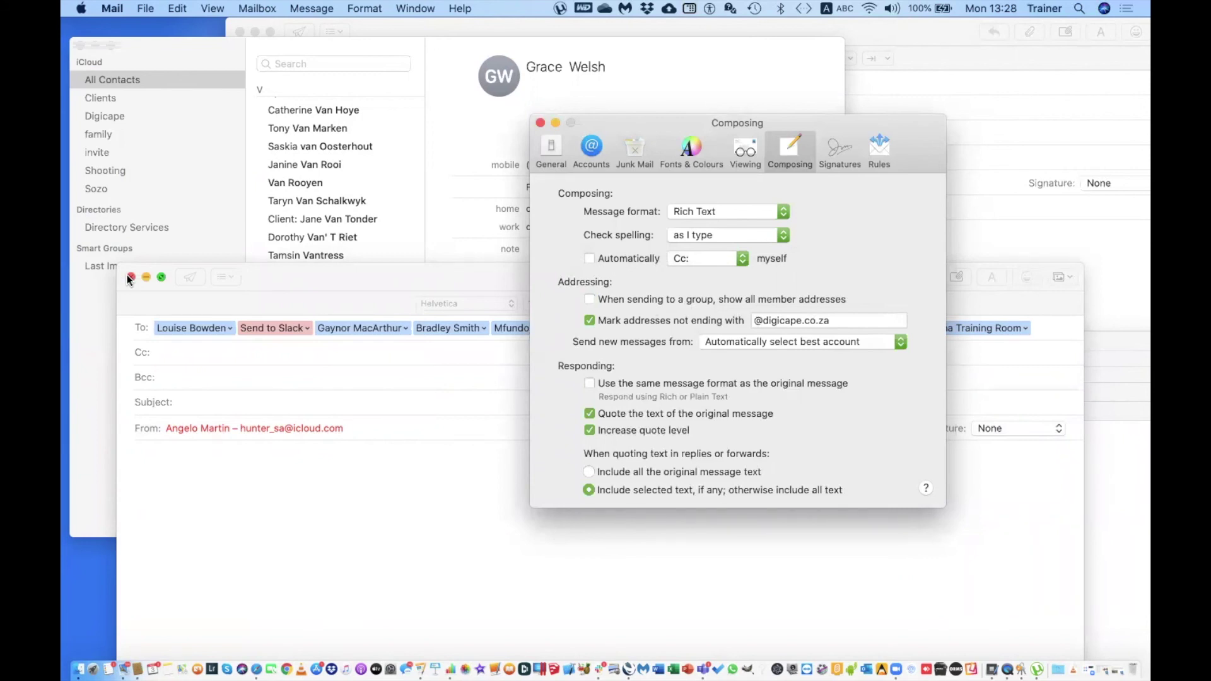
pyautogui.click(195, 338)
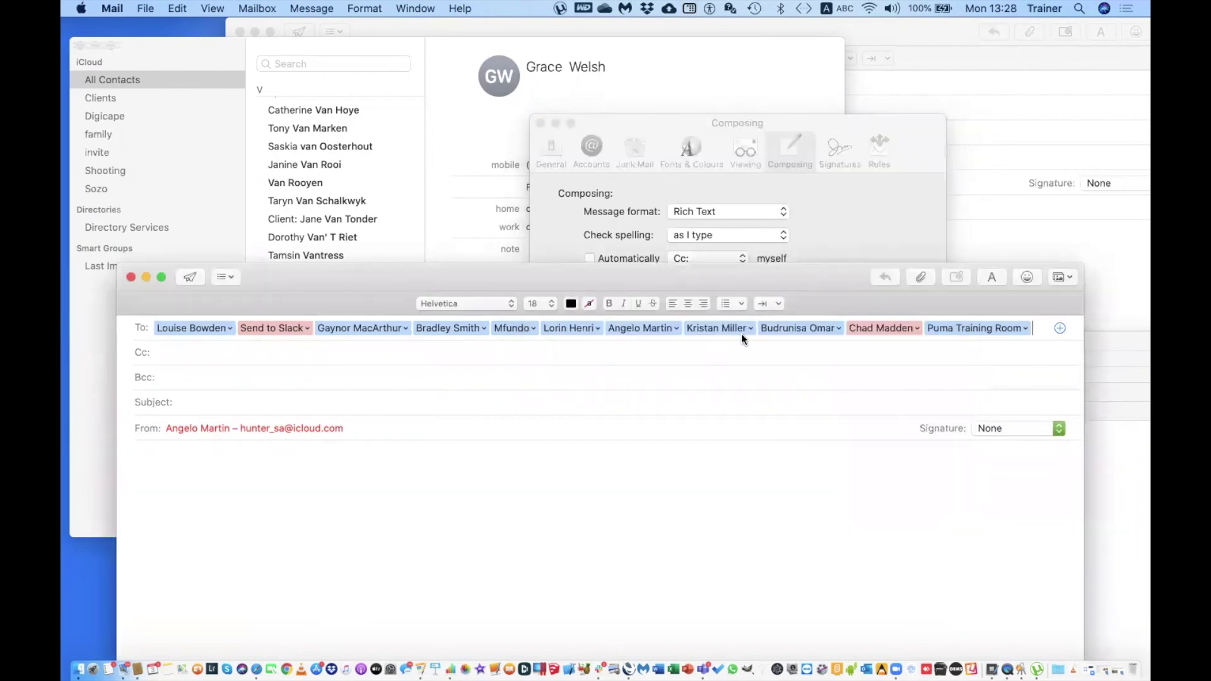
pyautogui.click(126, 276)
pyautogui.click(560, 393)
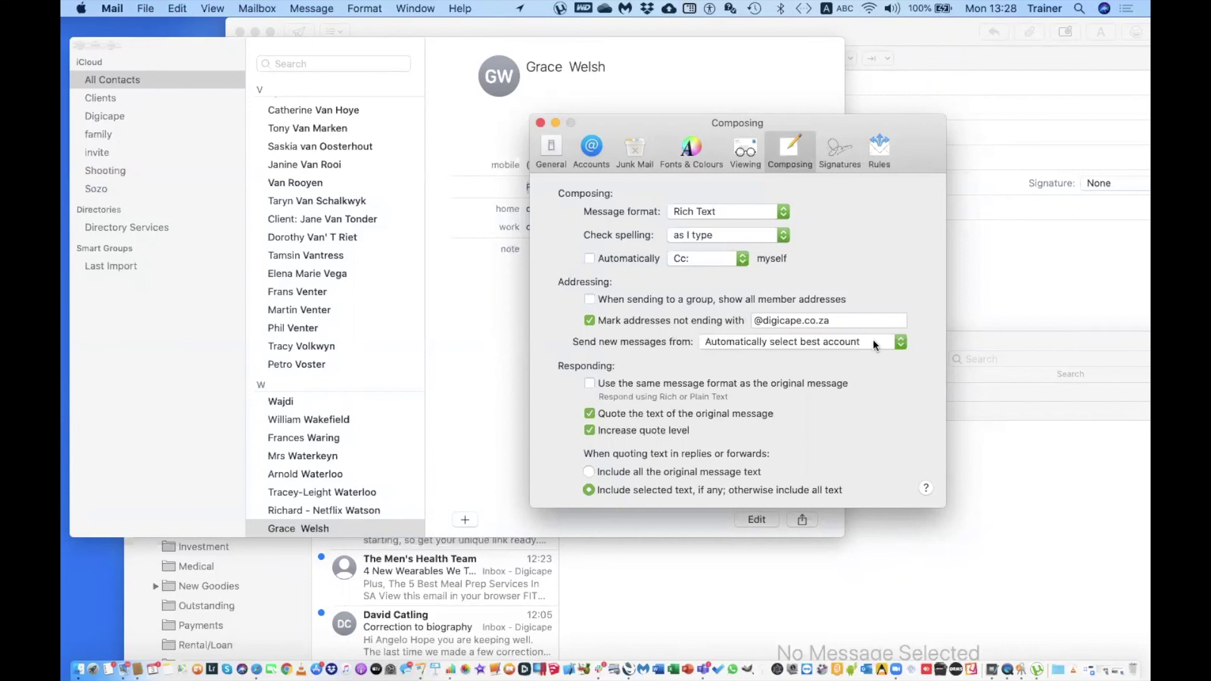
# - Create a new message and add two recipients, one with a Gmail address and one with a digicape.co.za address
pyautogui.click(145, 9)
pyautogui.click(369, 30)
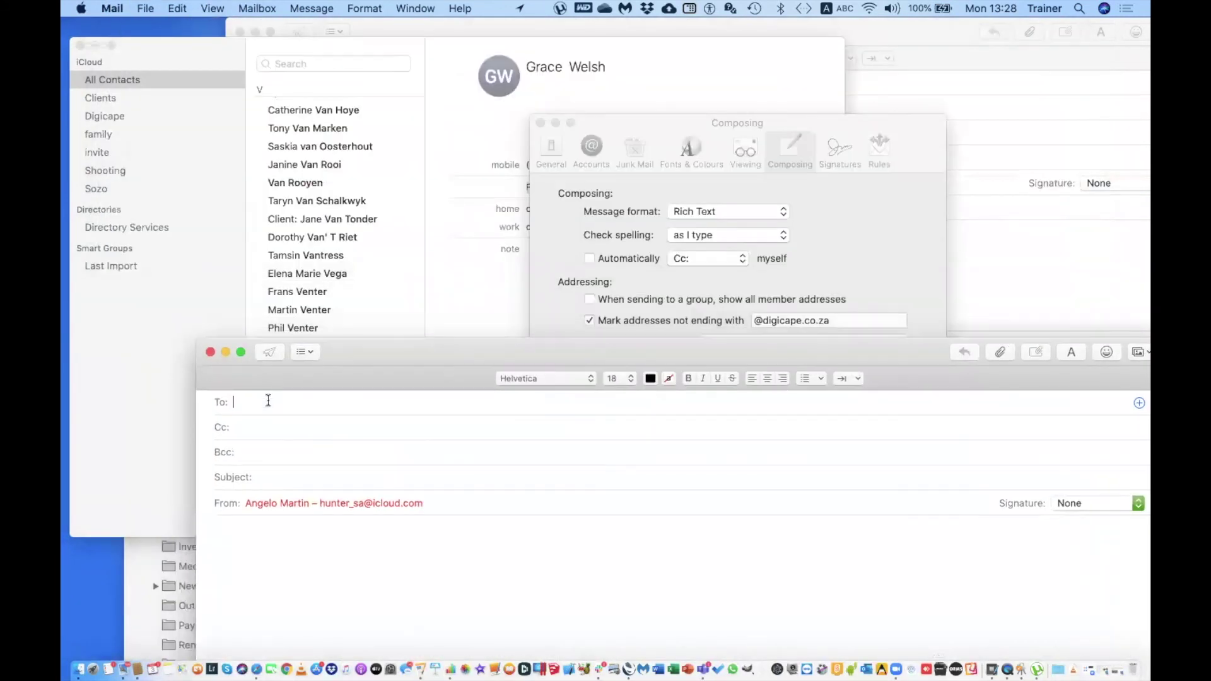
pyautogui.write('alp')
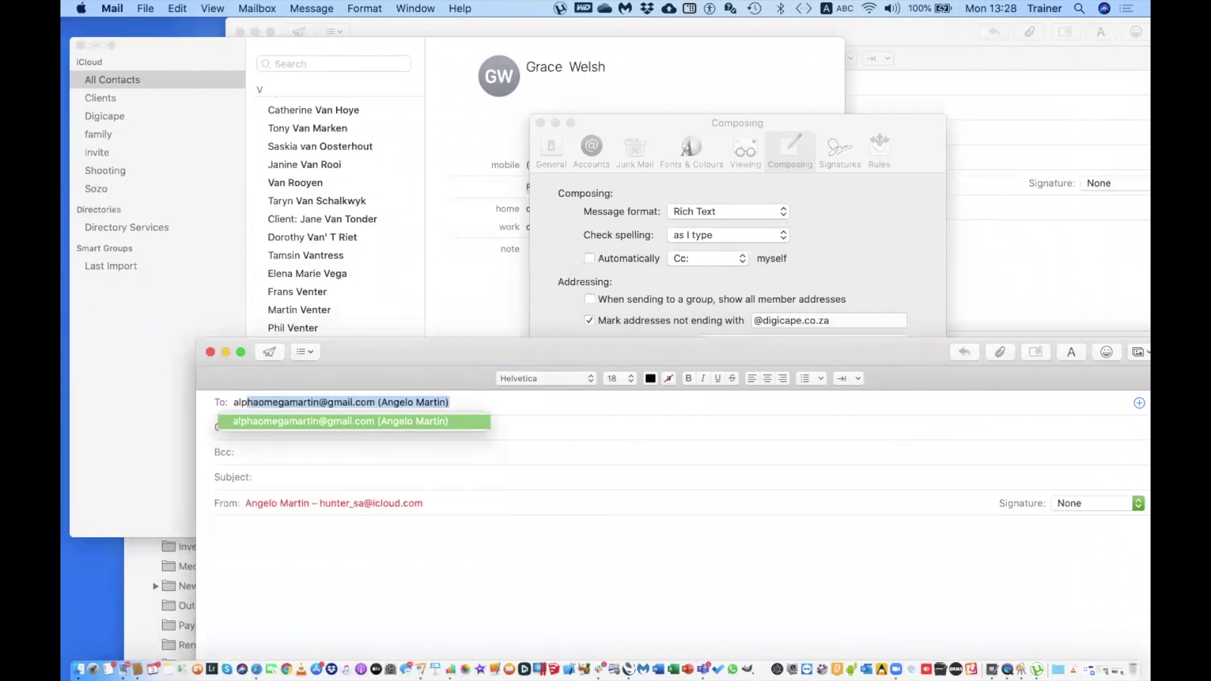
pyautogui.press('Return')
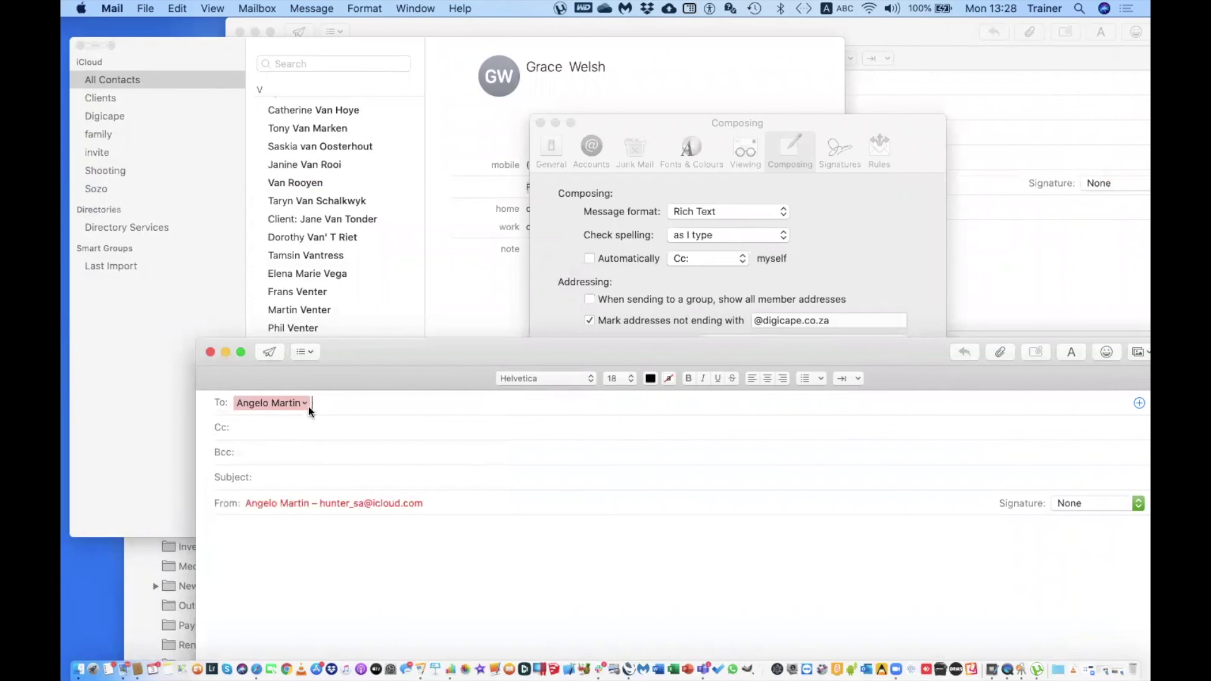
pyautogui.write('angelo')
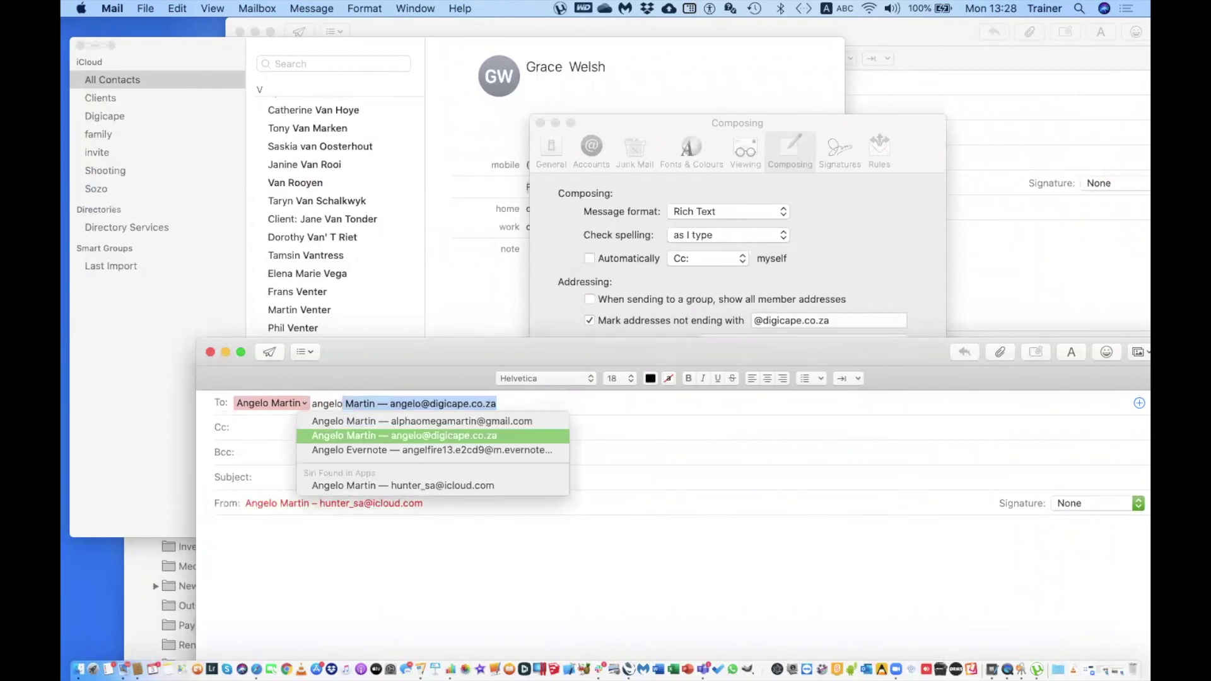
pyautogui.press('Return')
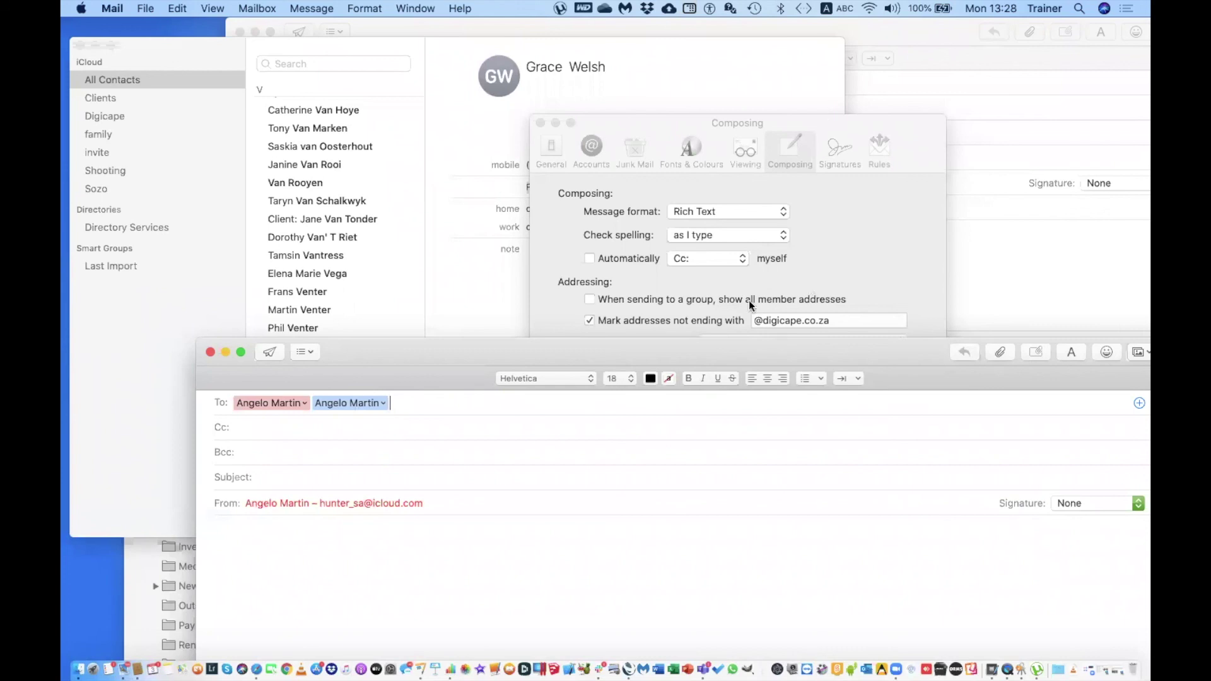
# - Bring the Composing preferences forward and review the accounts available for sending new messages, keeping Automatically select best account
pyautogui.click(866, 263)
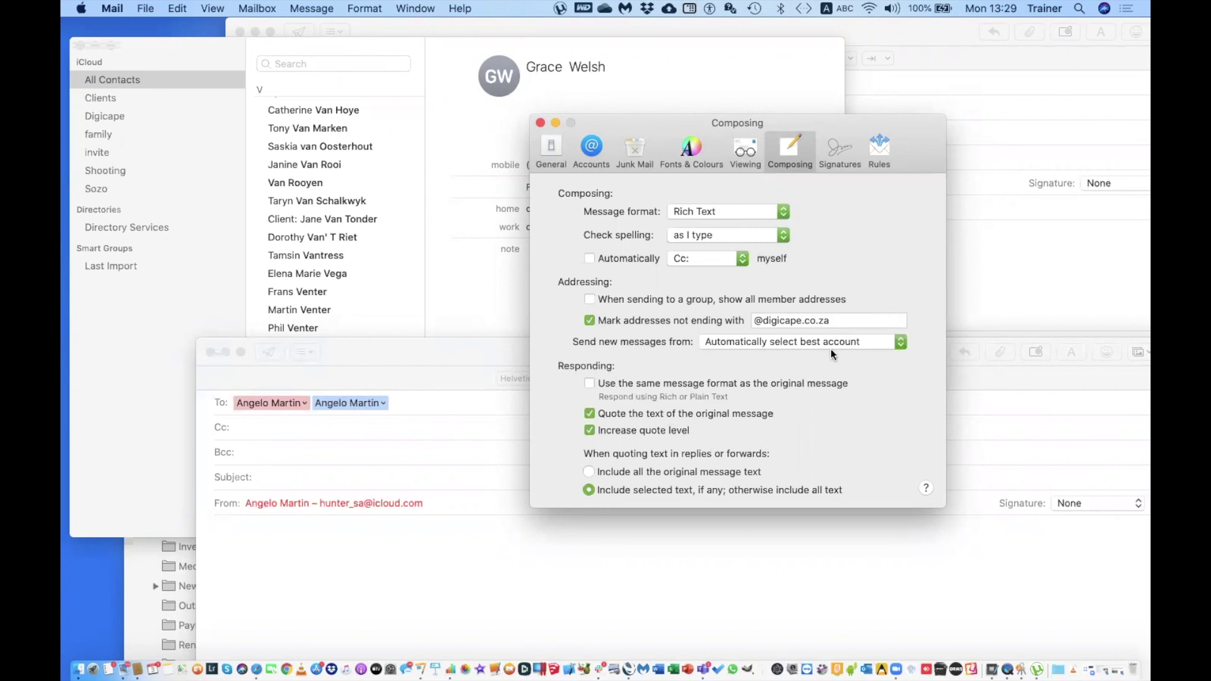
pyautogui.click(897, 343)
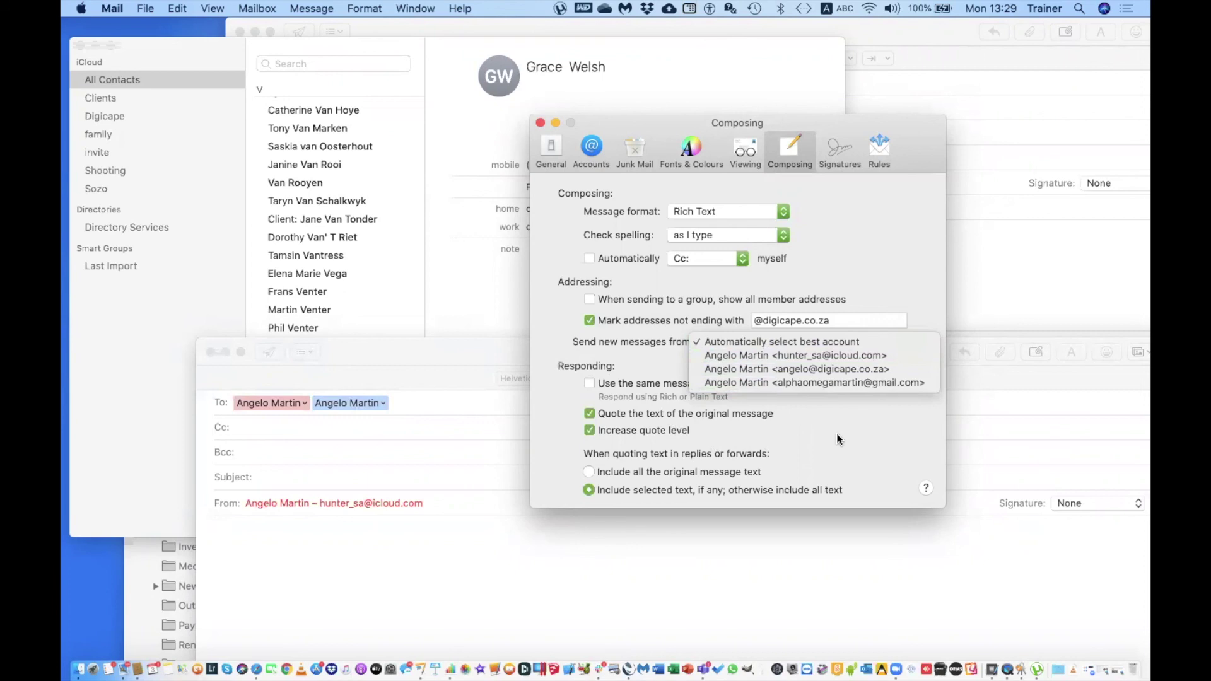
pyautogui.click(628, 365)
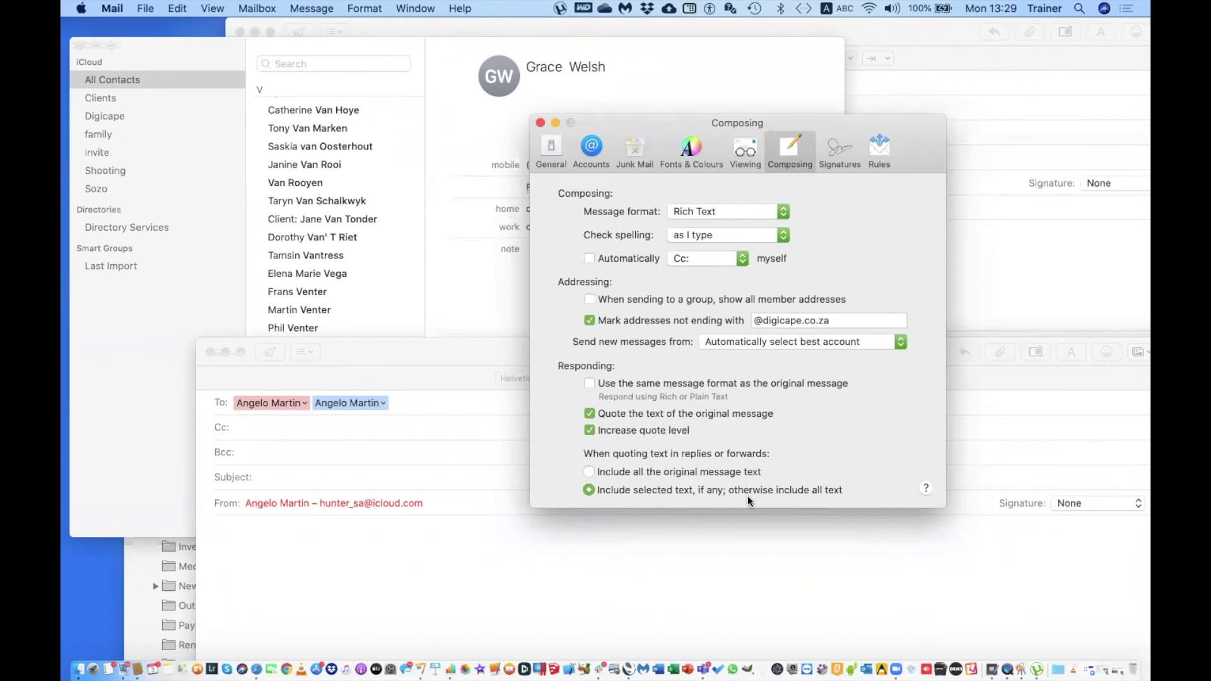
# - Close the message with the two recipients and bring the inbox window to the front, moved higher on the screen
pyautogui.click(214, 352)
pyautogui.click(599, 465)
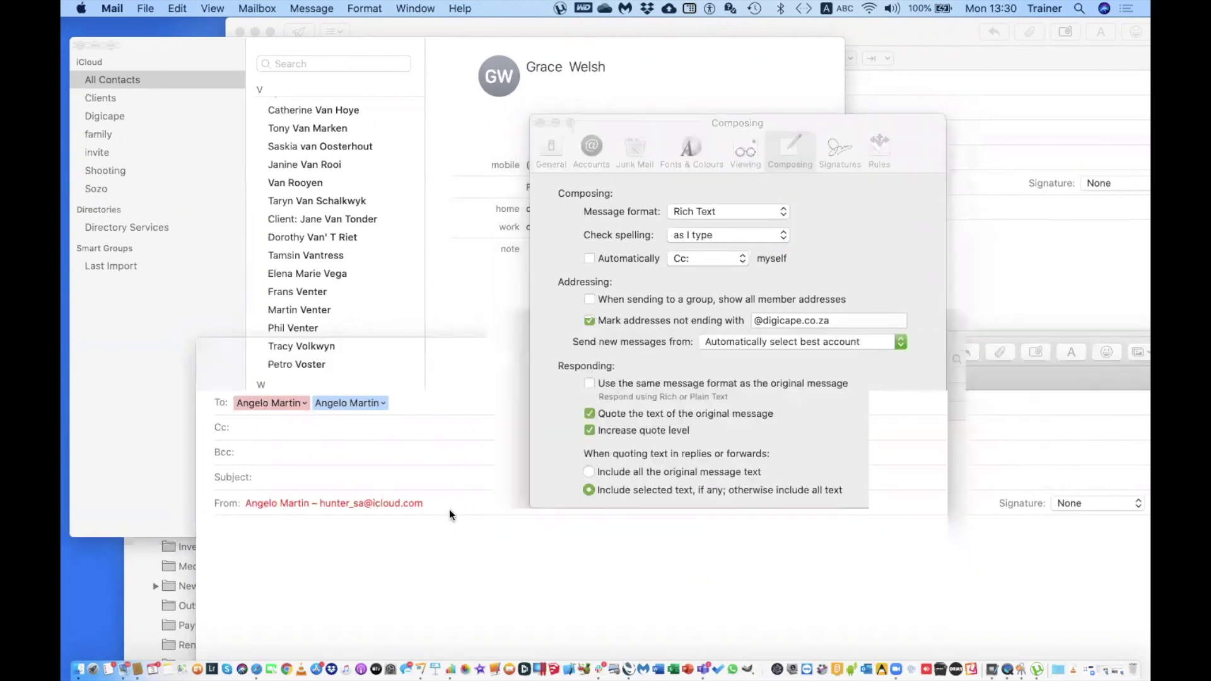
pyautogui.click(589, 558)
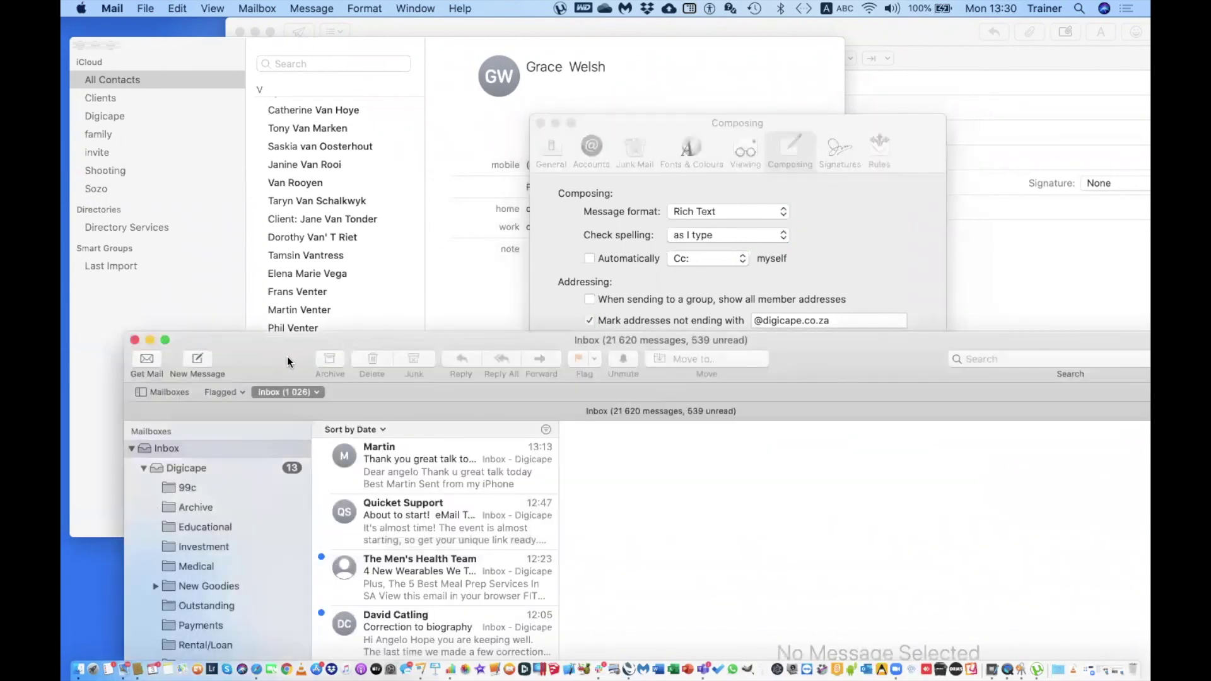
pyautogui.doubleClick(404, 347)
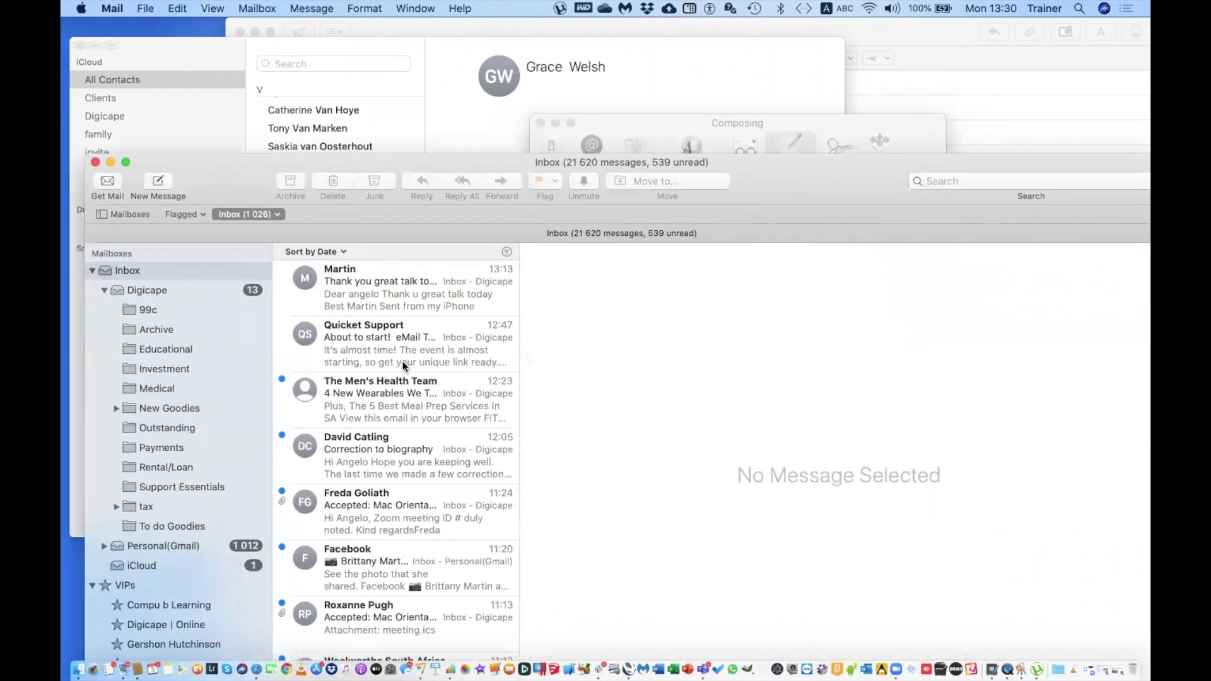
# - Open the "Correction to biography" message and select its text from "I can meet you" to the closing signature
pyautogui.click(403, 361)
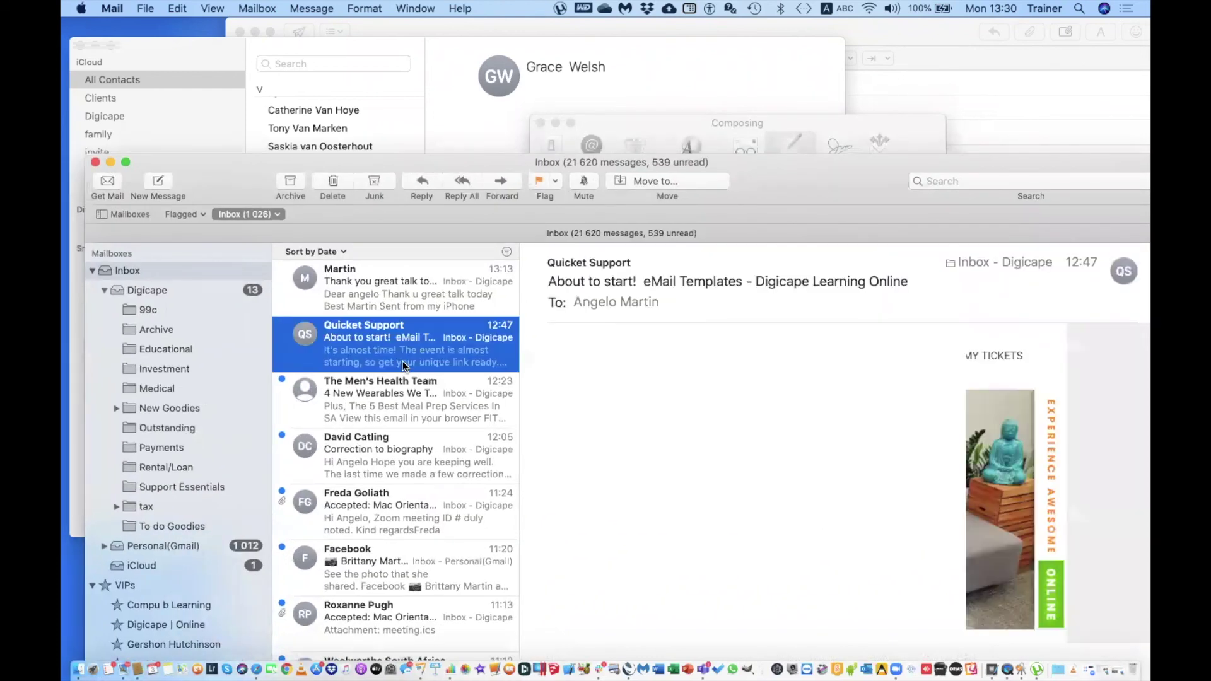
pyautogui.scroll(-5, 511, 415)
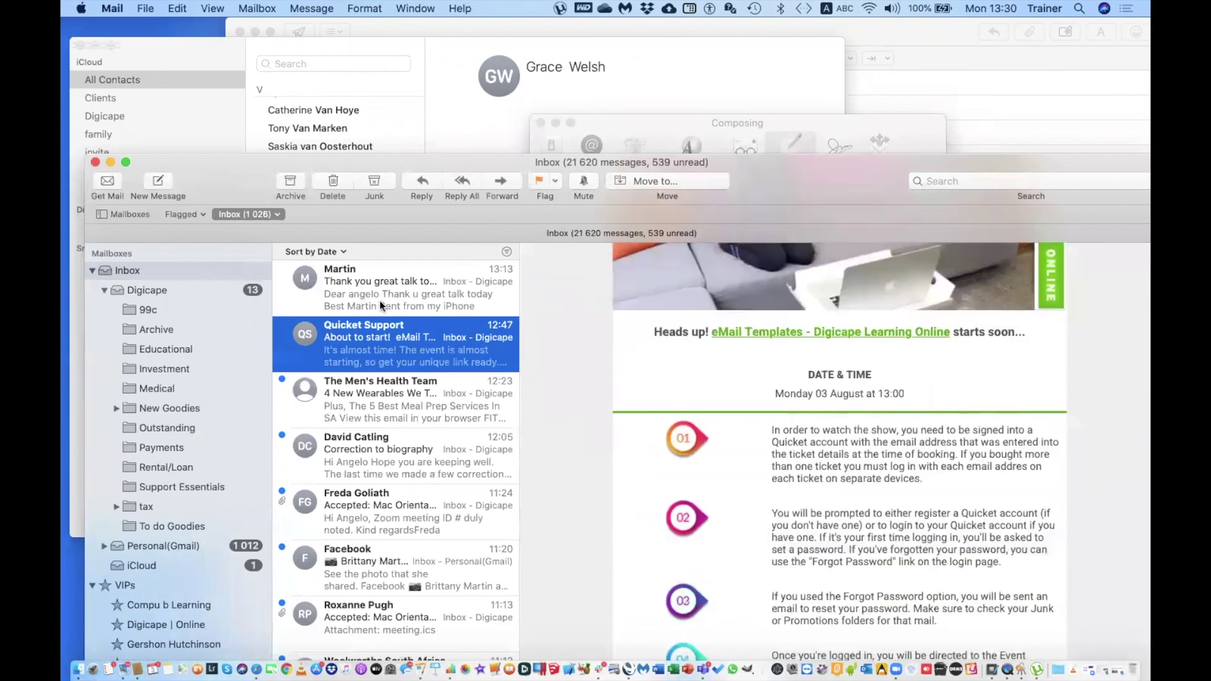
pyautogui.scroll(3, 386, 474)
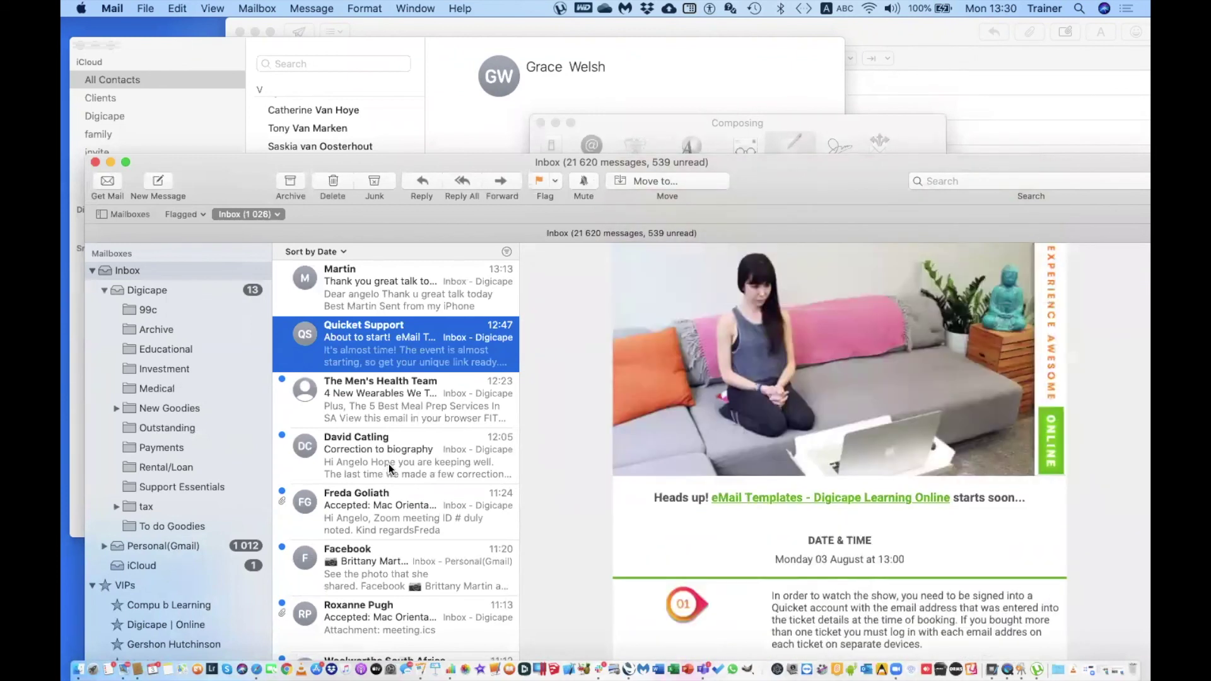
pyautogui.click(388, 464)
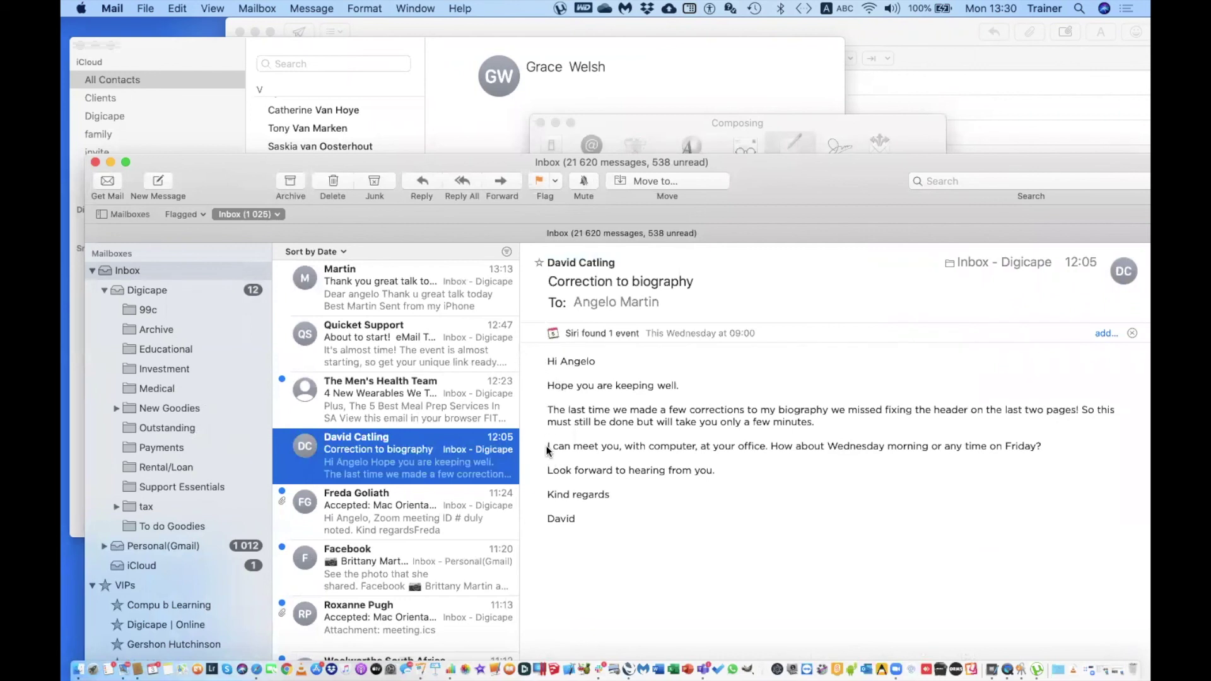
pyautogui.moveTo(548, 445); pyautogui.dragTo(743, 544)
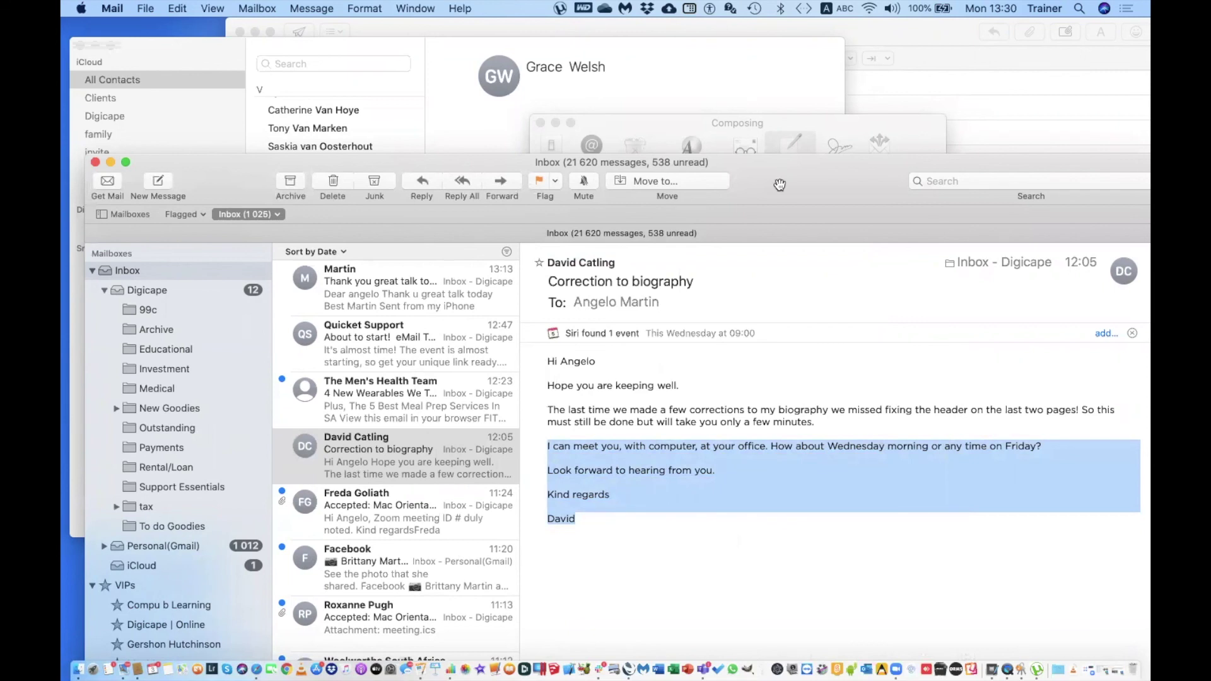
pyautogui.moveTo(800, 182); pyautogui.dragTo(576, 167)
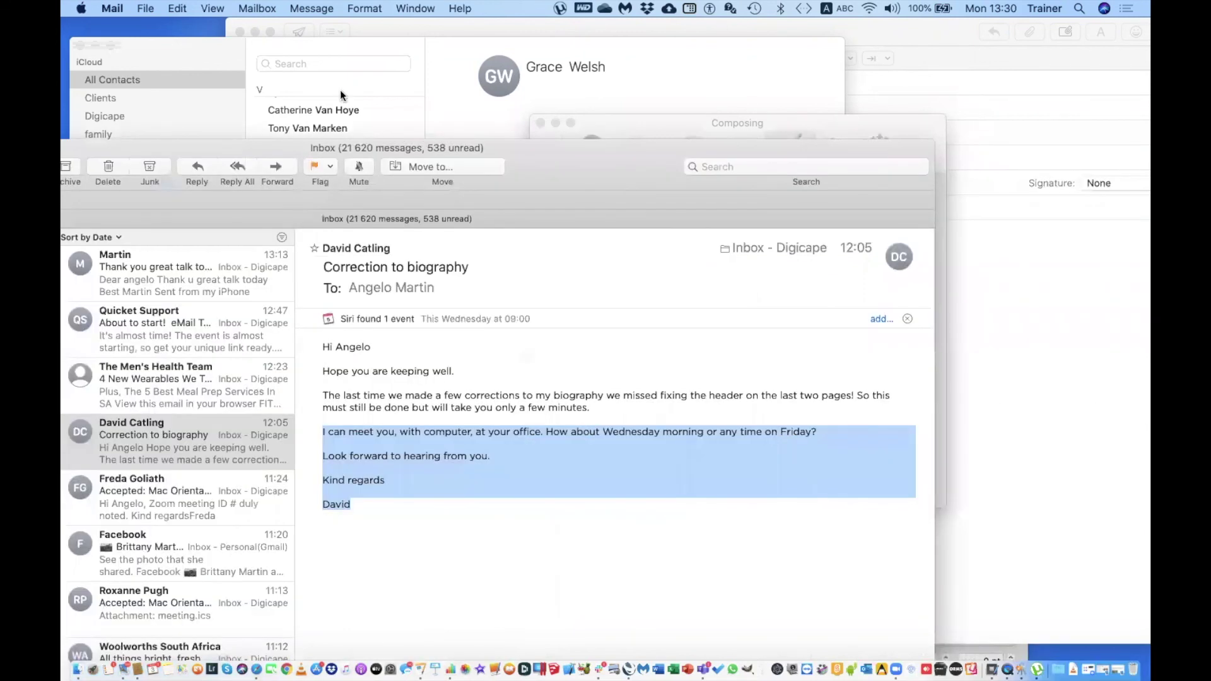
# - Bring the whole inbox window toolbar into view and start a reply to the "Correction to biography" message with the selected text quoted
pyautogui.moveTo(192, 169); pyautogui.dragTo(435, 173)
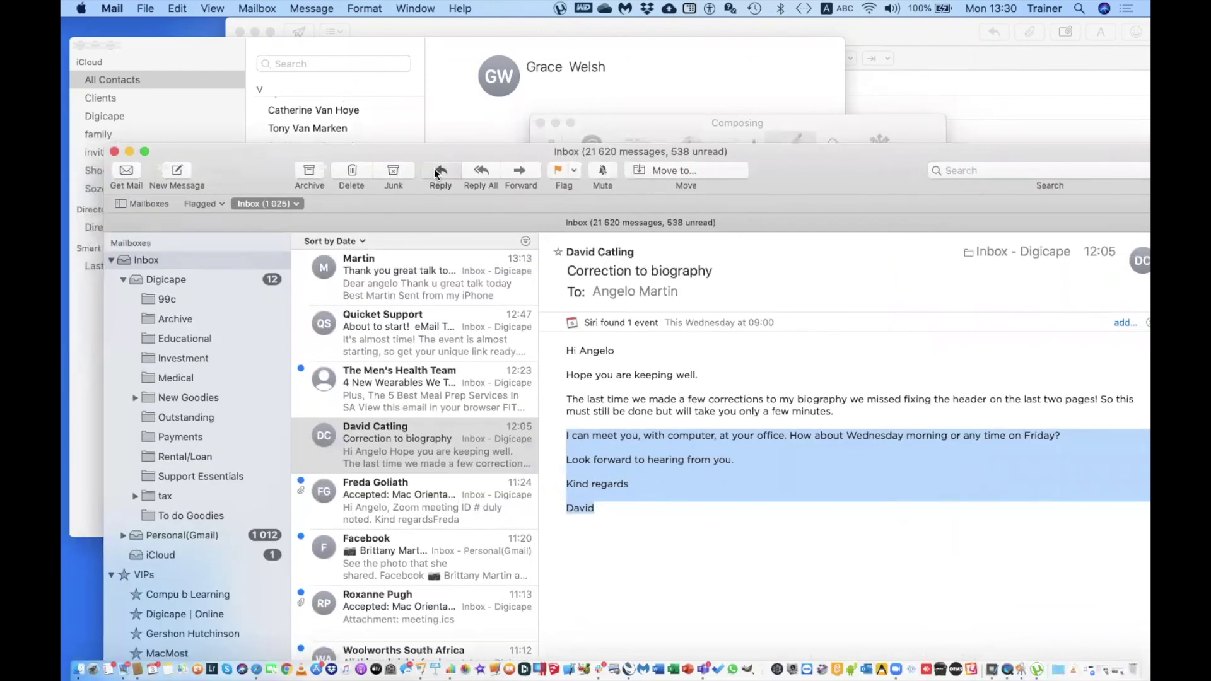
pyautogui.click(440, 172)
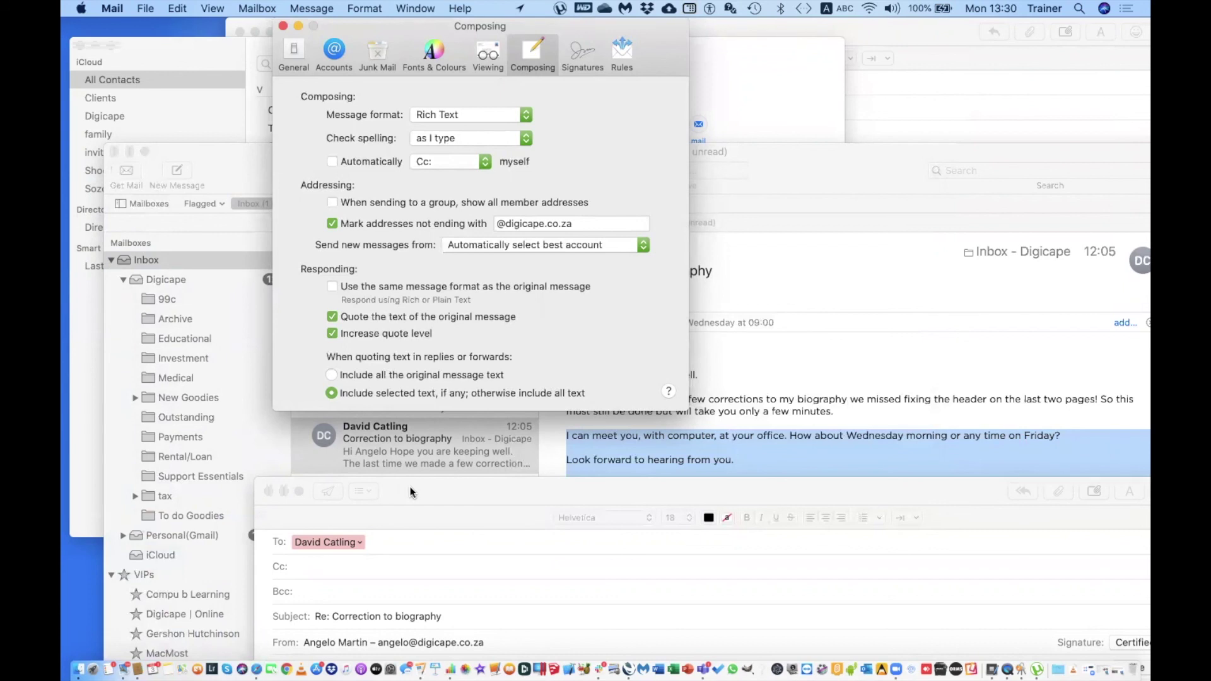
# - Move the preferences window clear of the reply, review the Signatures and Rules preferences, and close the window
pyautogui.moveTo(402, 28); pyautogui.dragTo(362, 96)
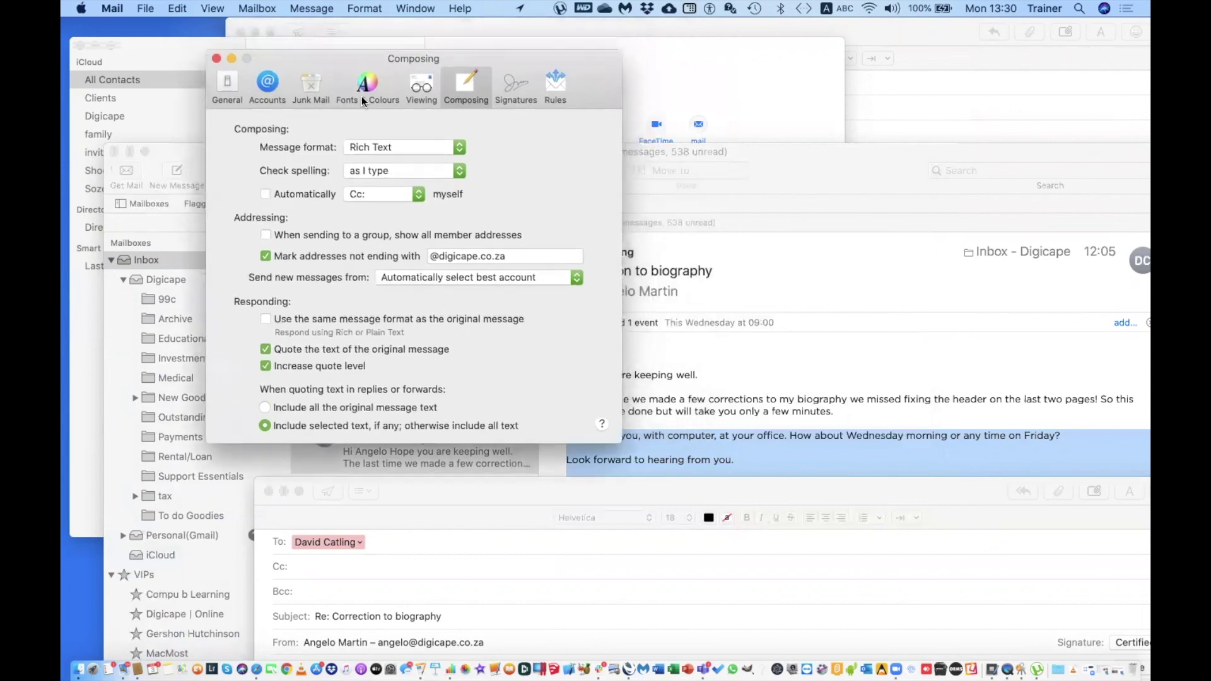
pyautogui.click(520, 92)
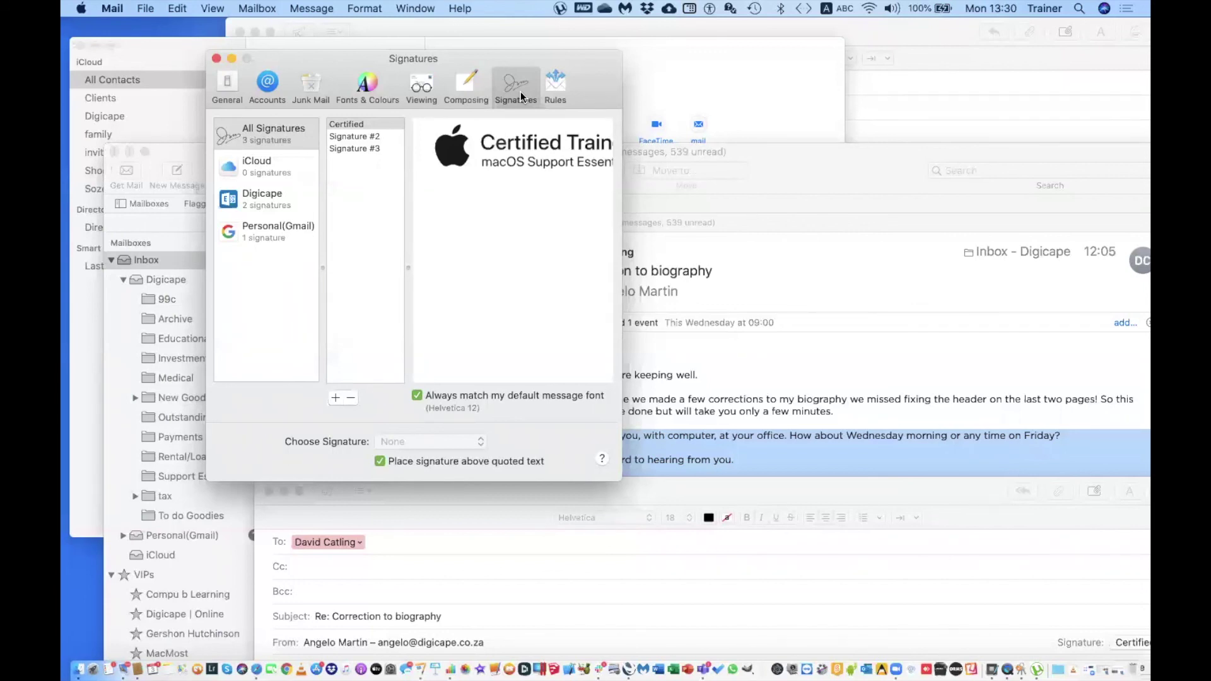
pyautogui.click(556, 88)
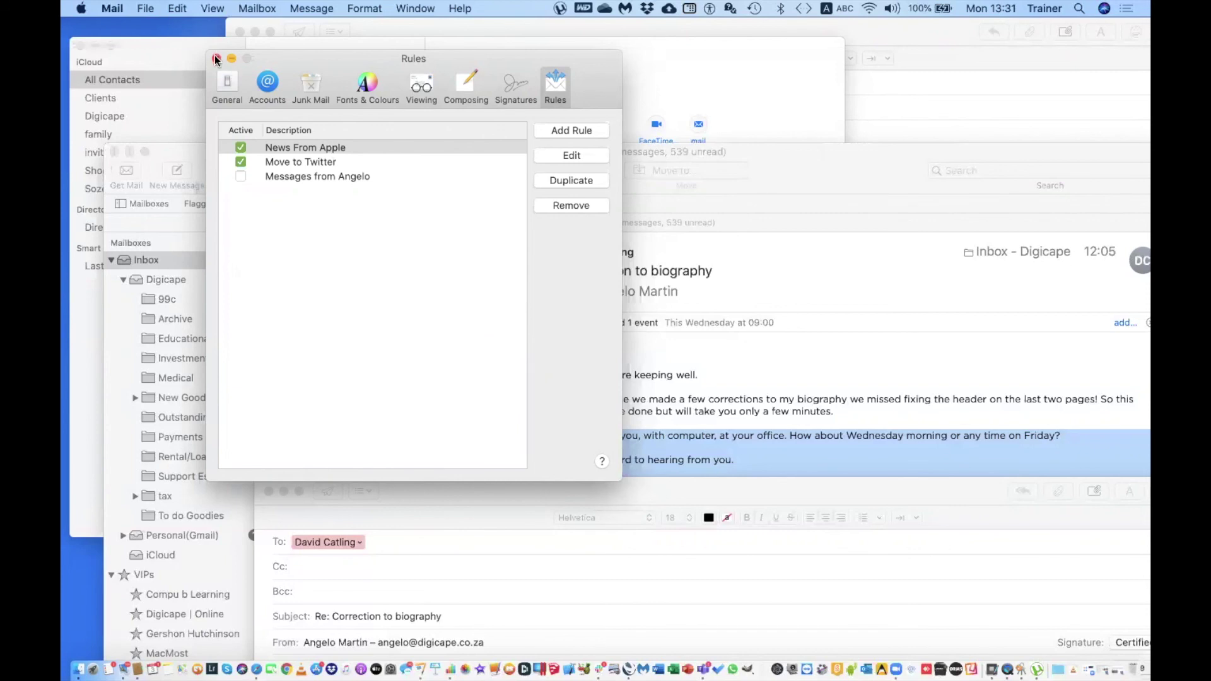
pyautogui.press('super+w')
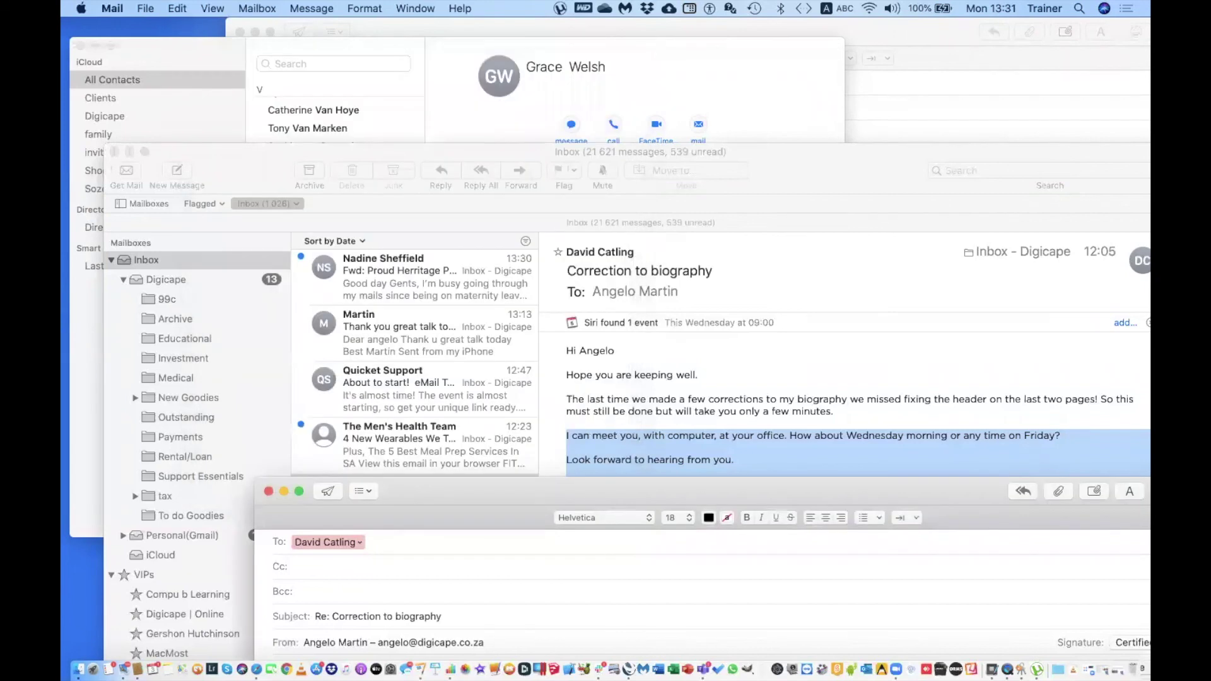
# - Switch to Safari, load icloud.com and move the browser window higher on the screen
pyautogui.click(258, 663)
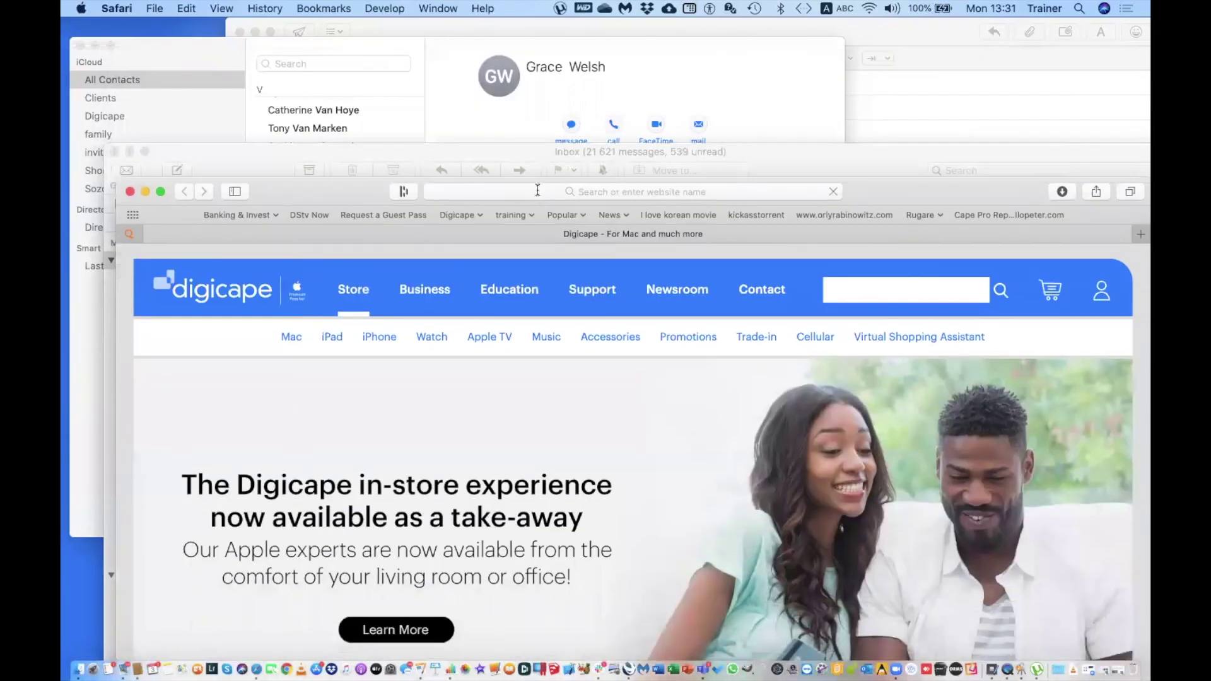
pyautogui.click(536, 190)
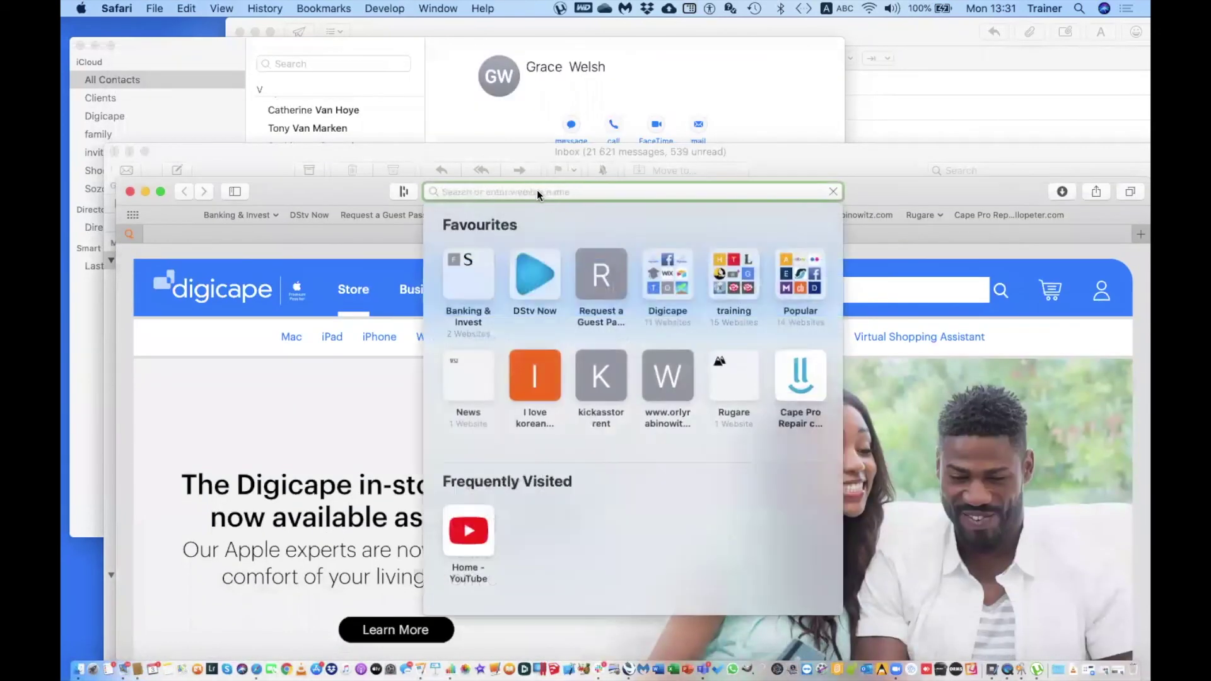
pyautogui.write('i')
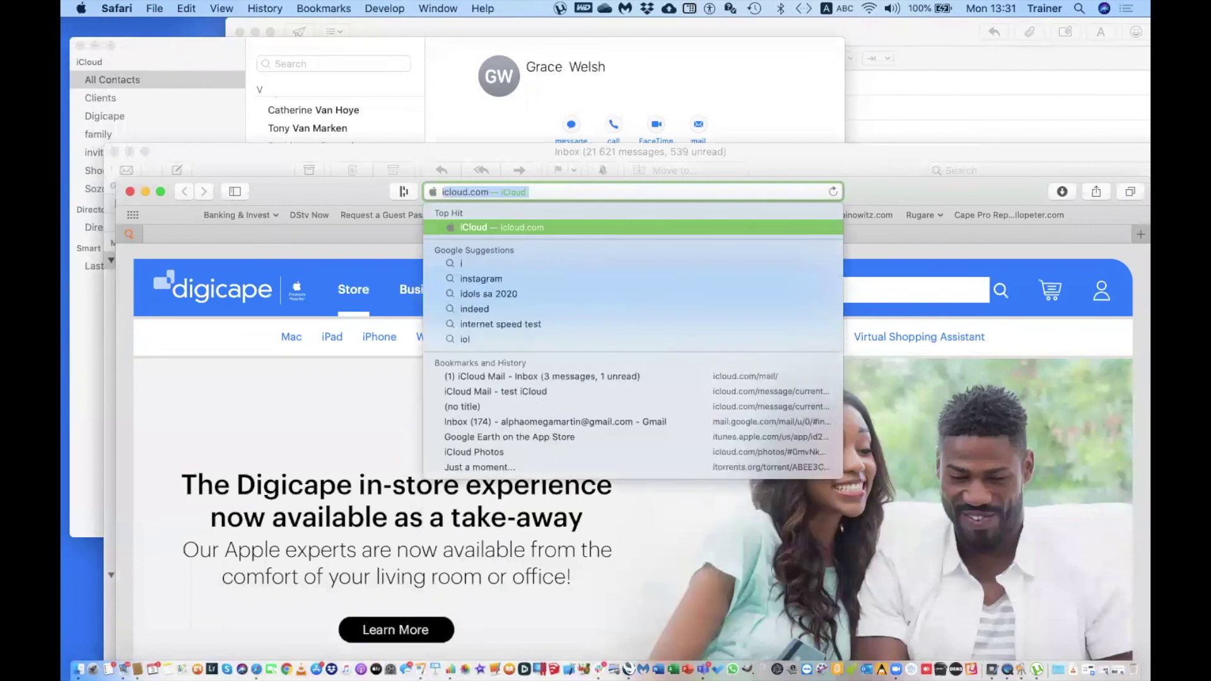
pyautogui.write('cloud.com')
pyautogui.press('Return')
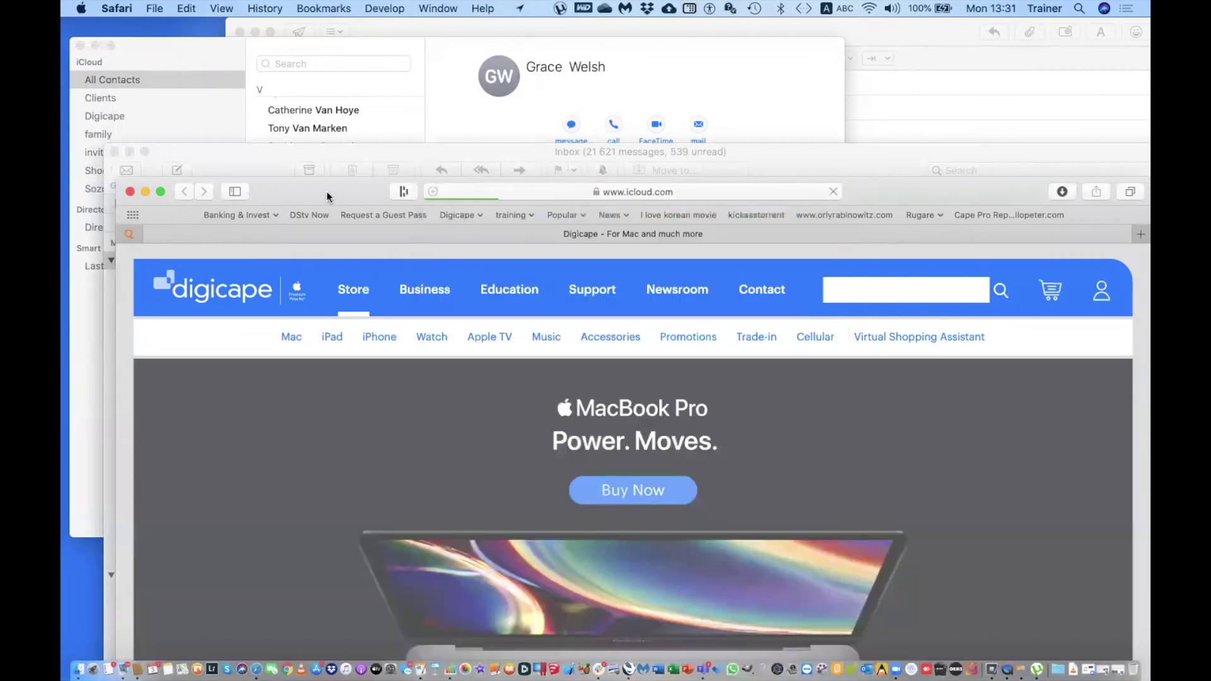
pyautogui.moveTo(324, 187); pyautogui.dragTo(303, 134)
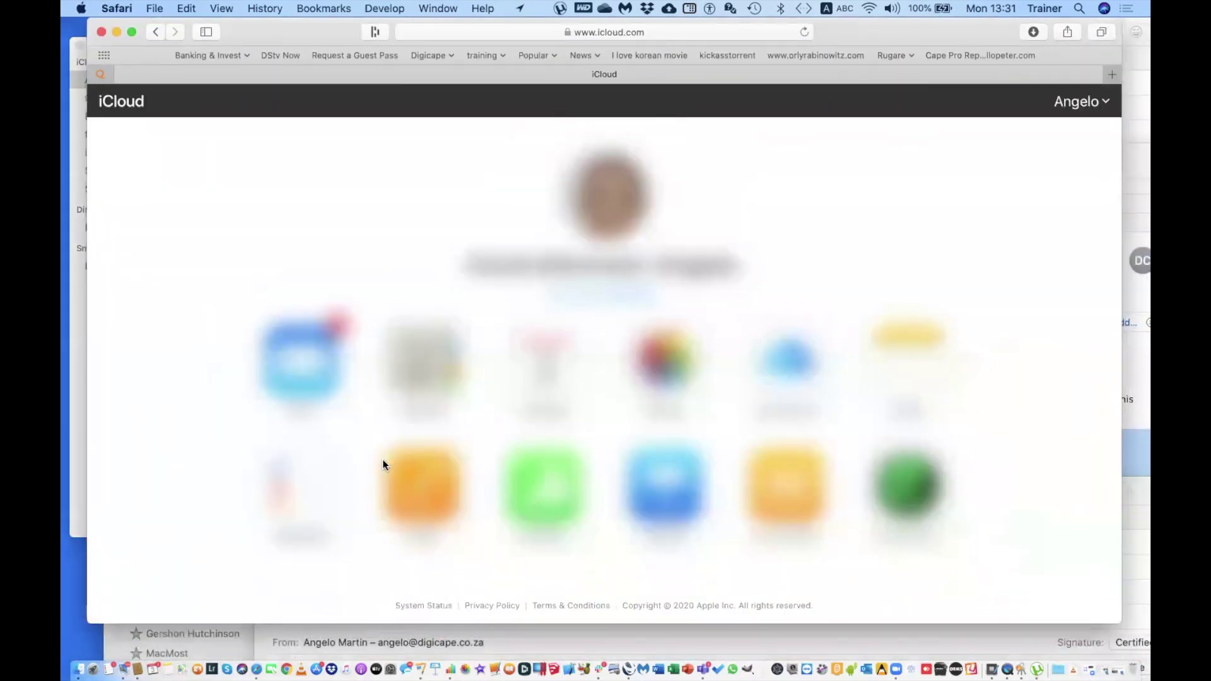
# - Open iCloud Mail's Rules settings, view the conditions and actions offered for a new rule, and dismiss the rule form
pyautogui.click(321, 373)
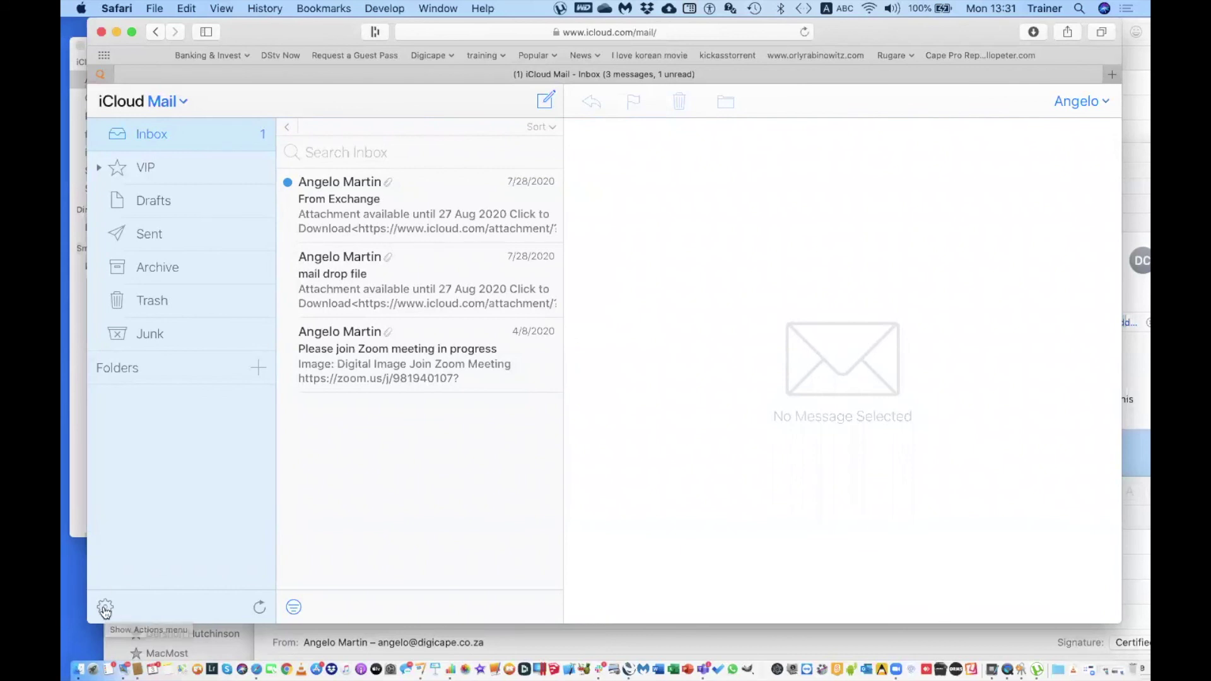
pyautogui.click(105, 607)
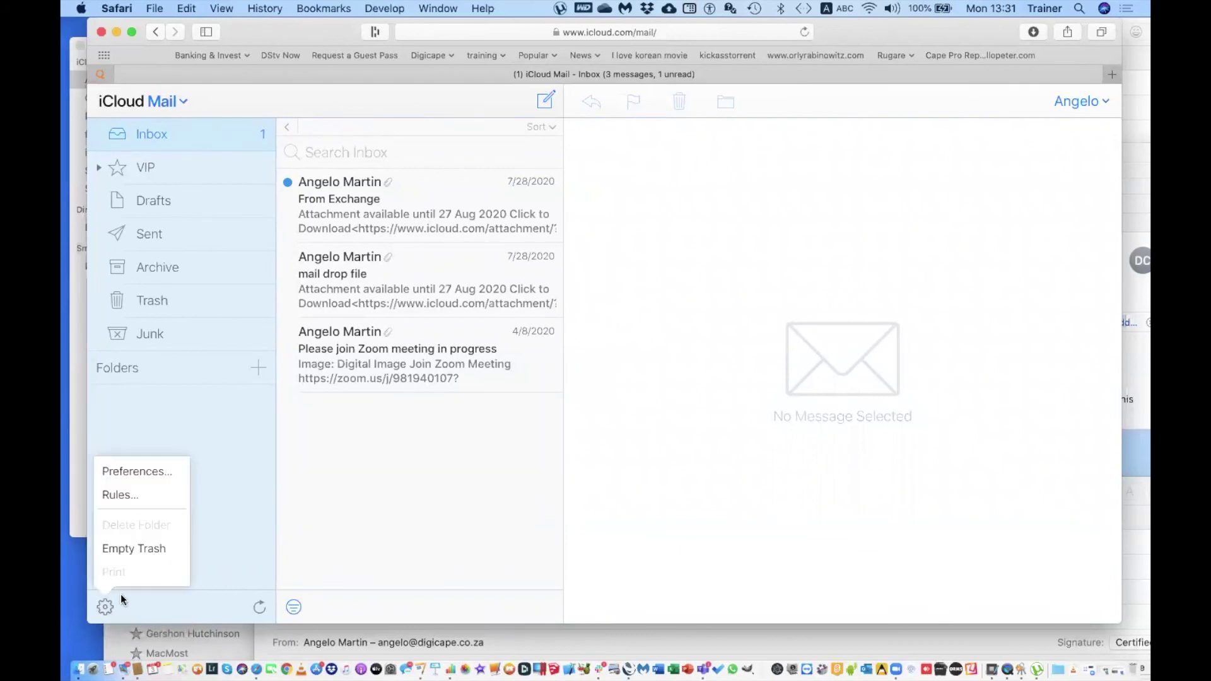
pyautogui.click(126, 496)
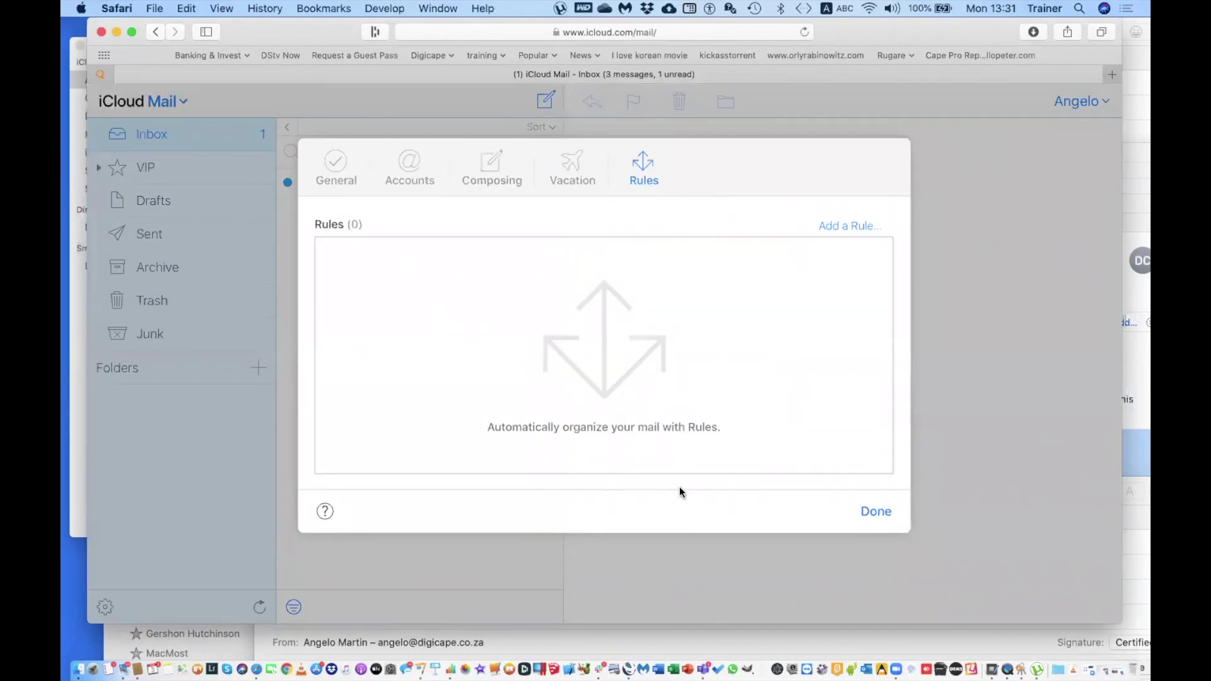
pyautogui.click(836, 227)
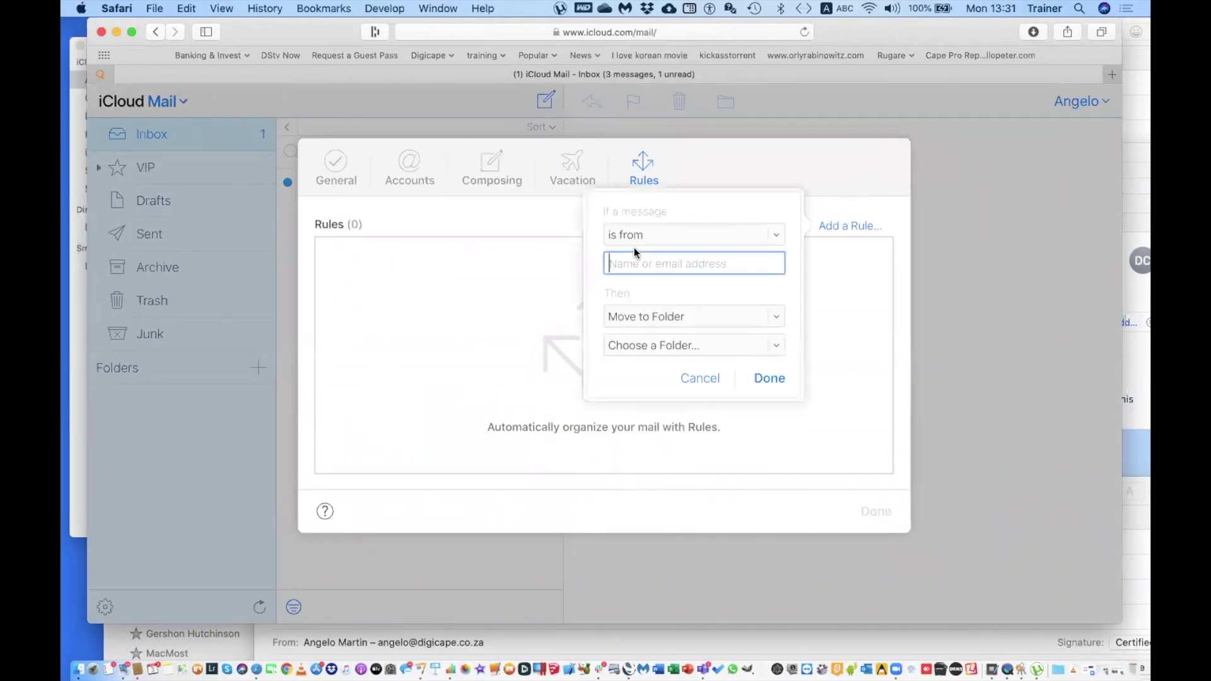
pyautogui.click(673, 470)
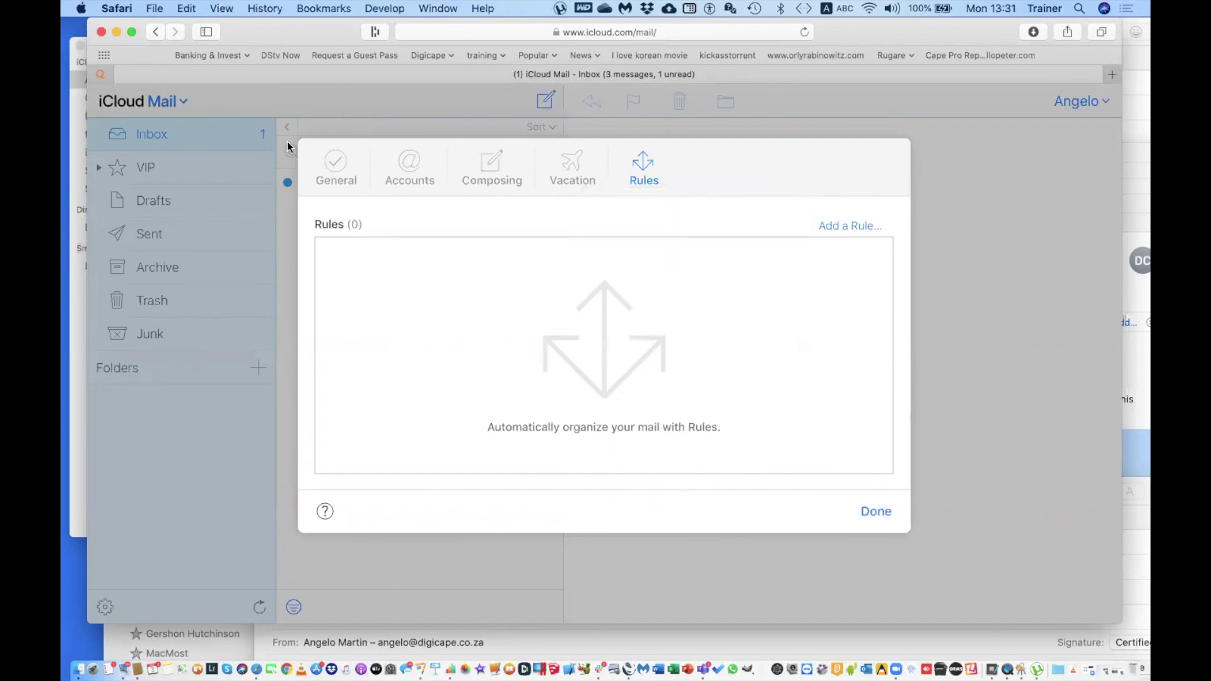
# - Switch back to the Mail app, review its Rules preferences again and close the preferences window
pyautogui.press('super+Tab')
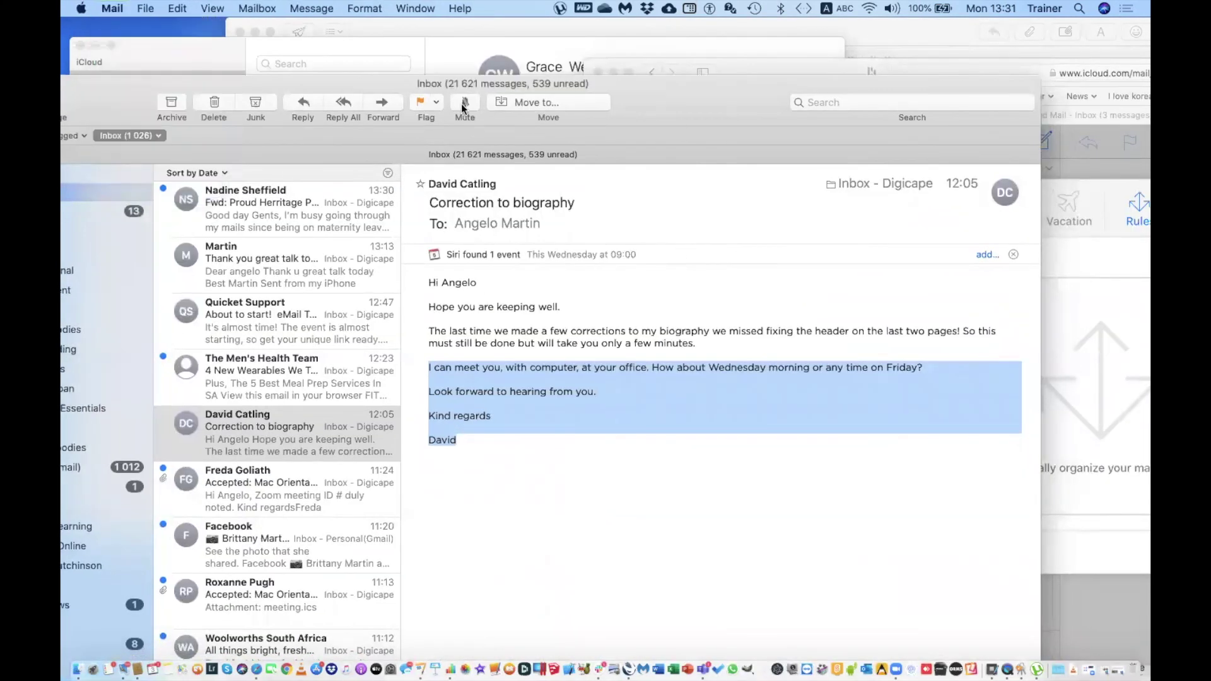
pyautogui.press('super+comma')
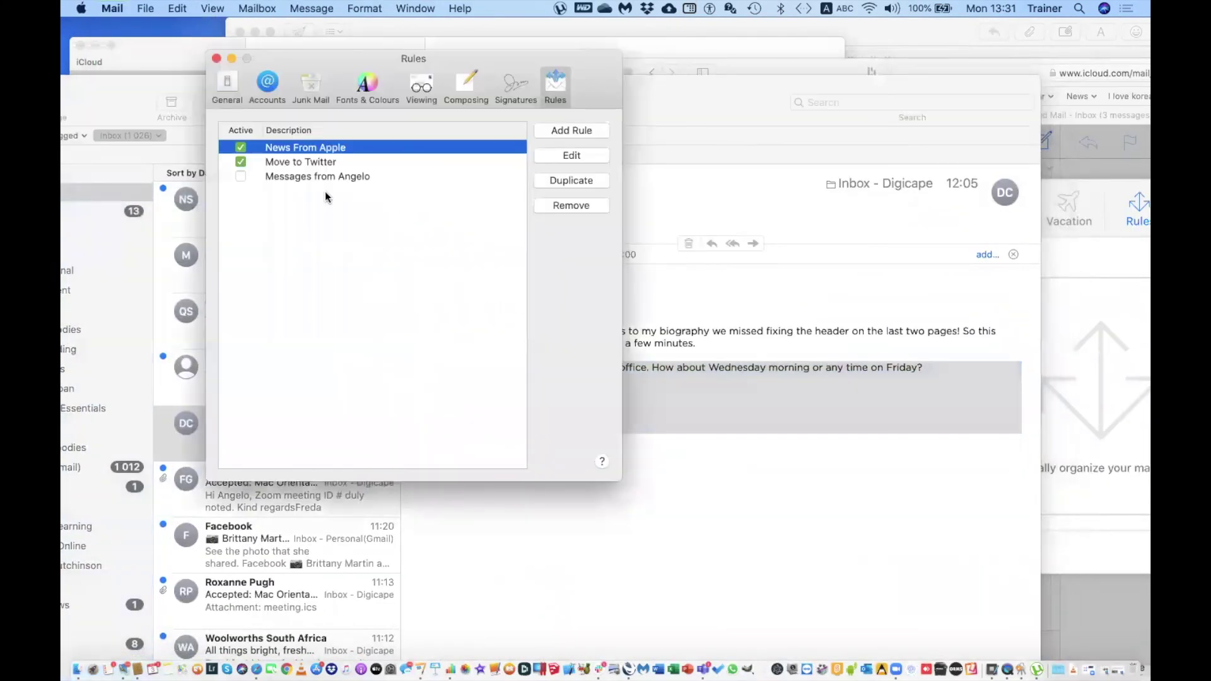
pyautogui.click(216, 59)
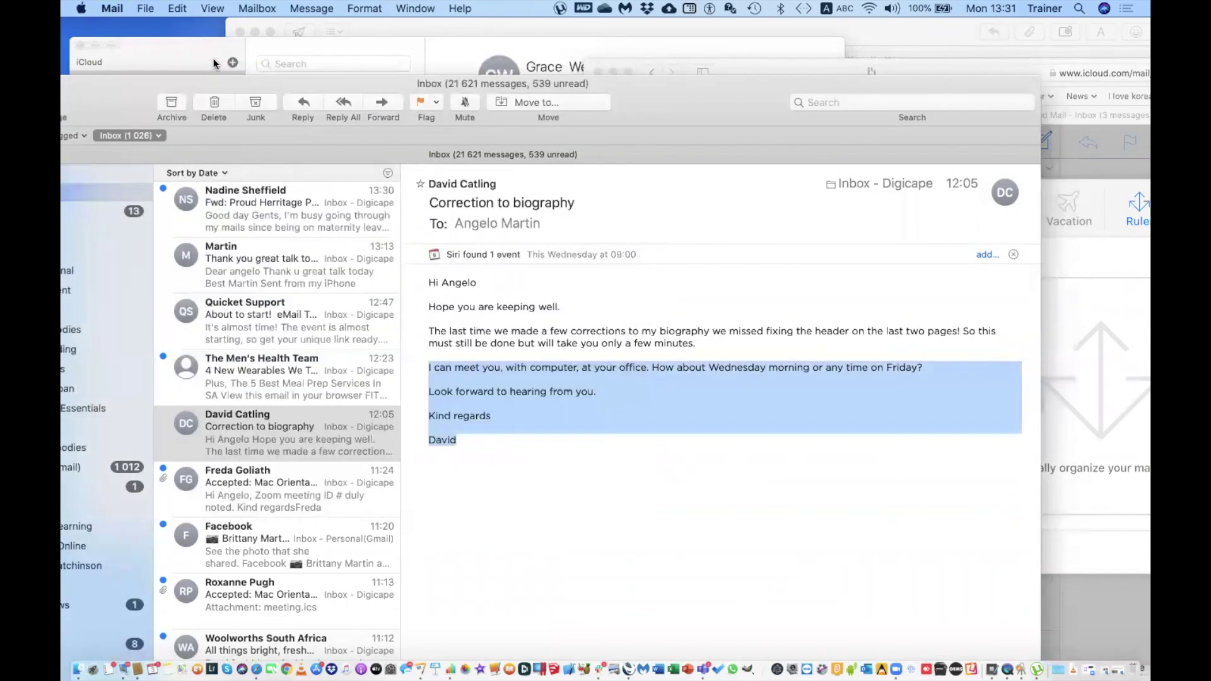